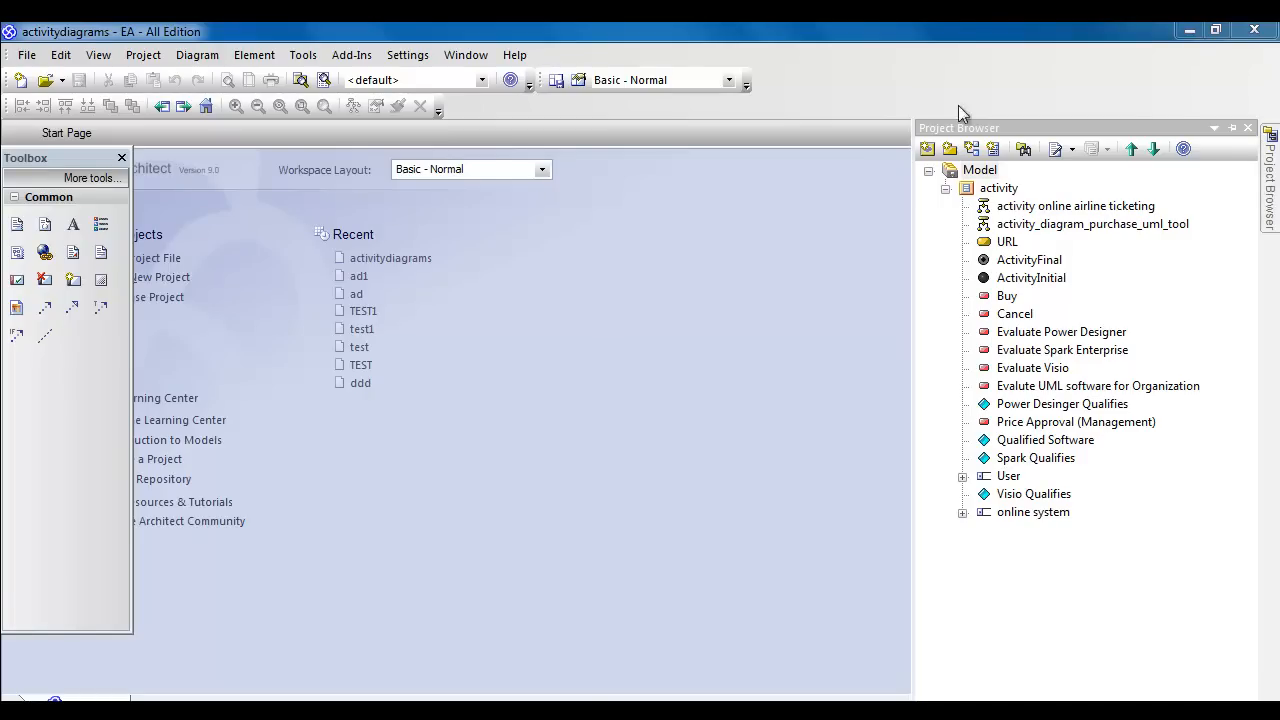
mouse_move(1272, 172)
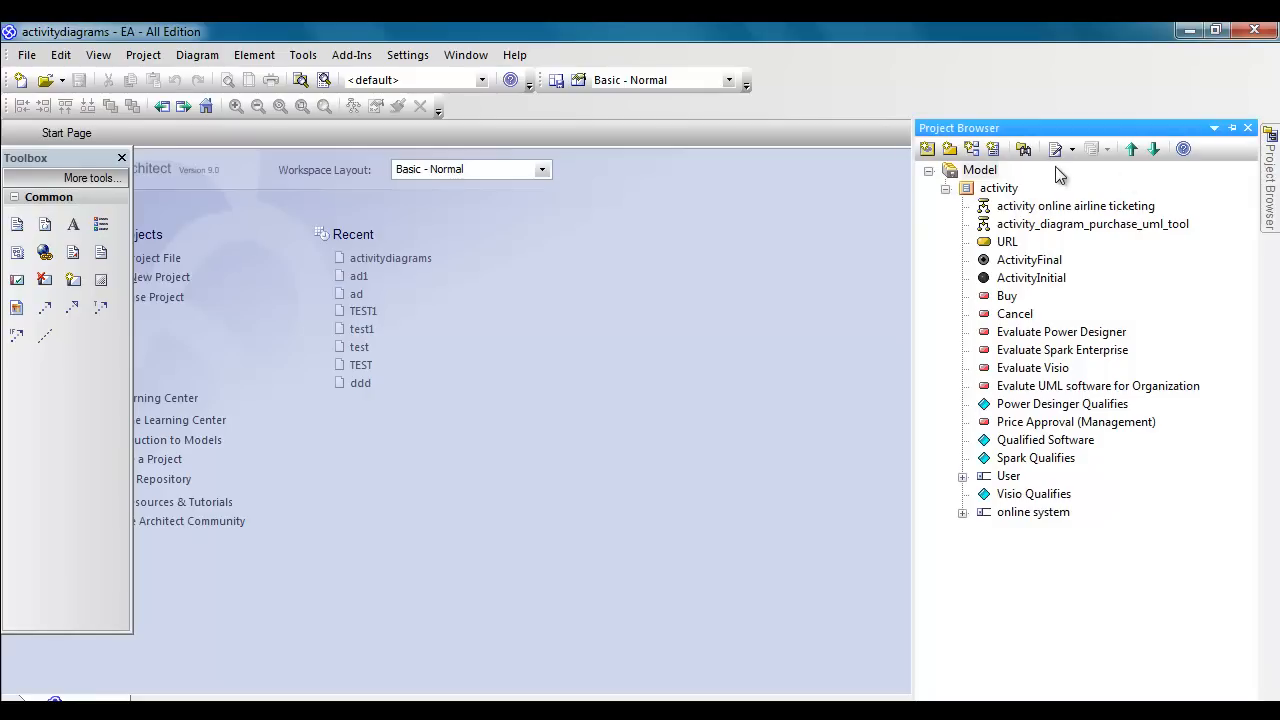
right_click(980, 171)
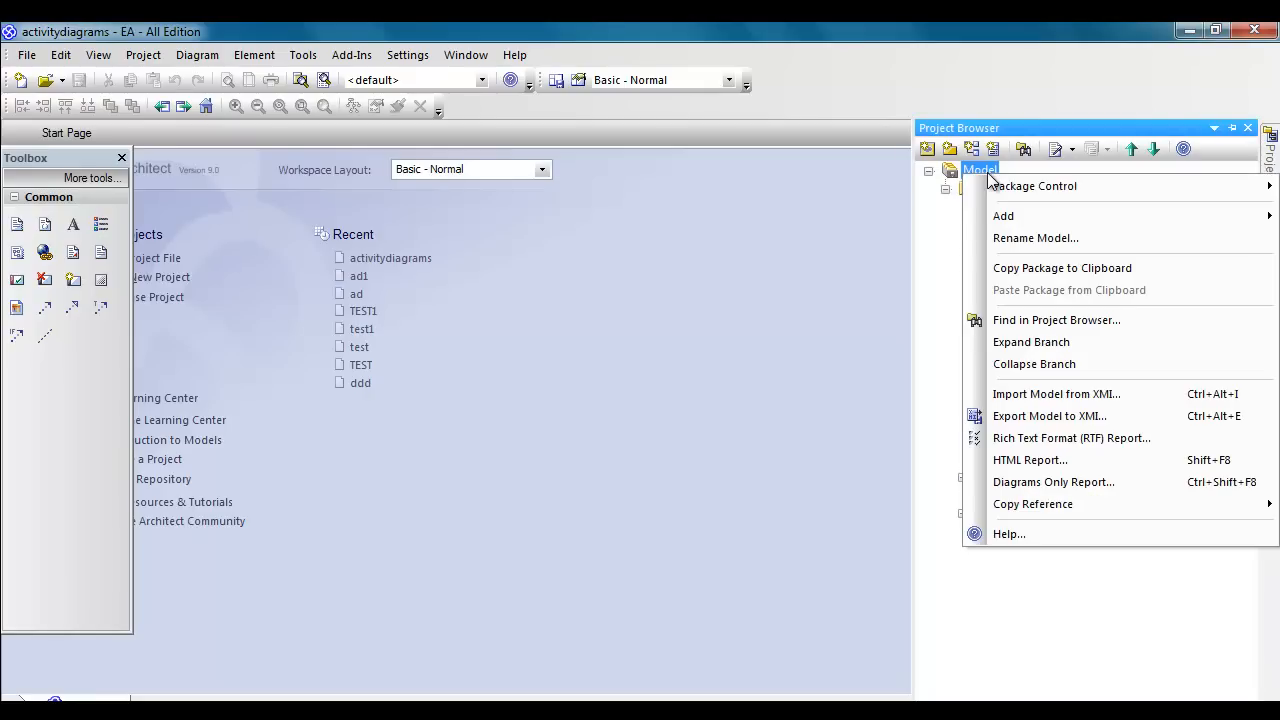
mouse_move(1006, 220)
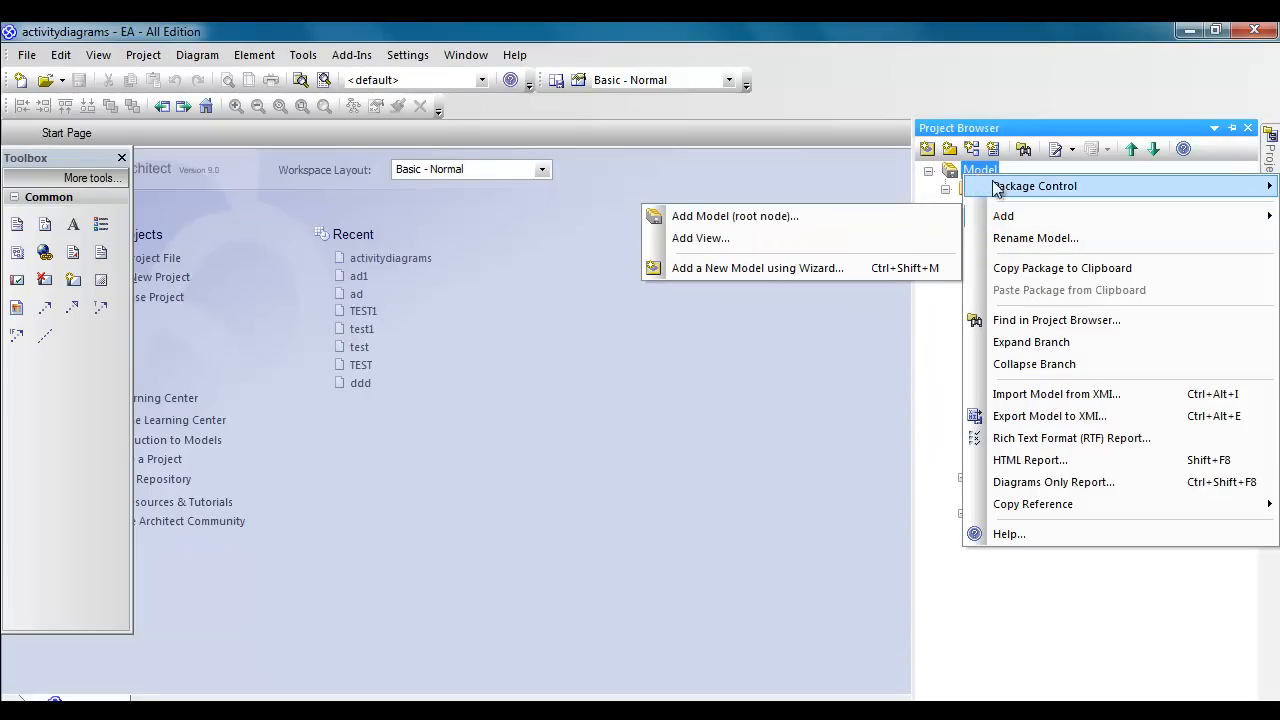
click(939, 188)
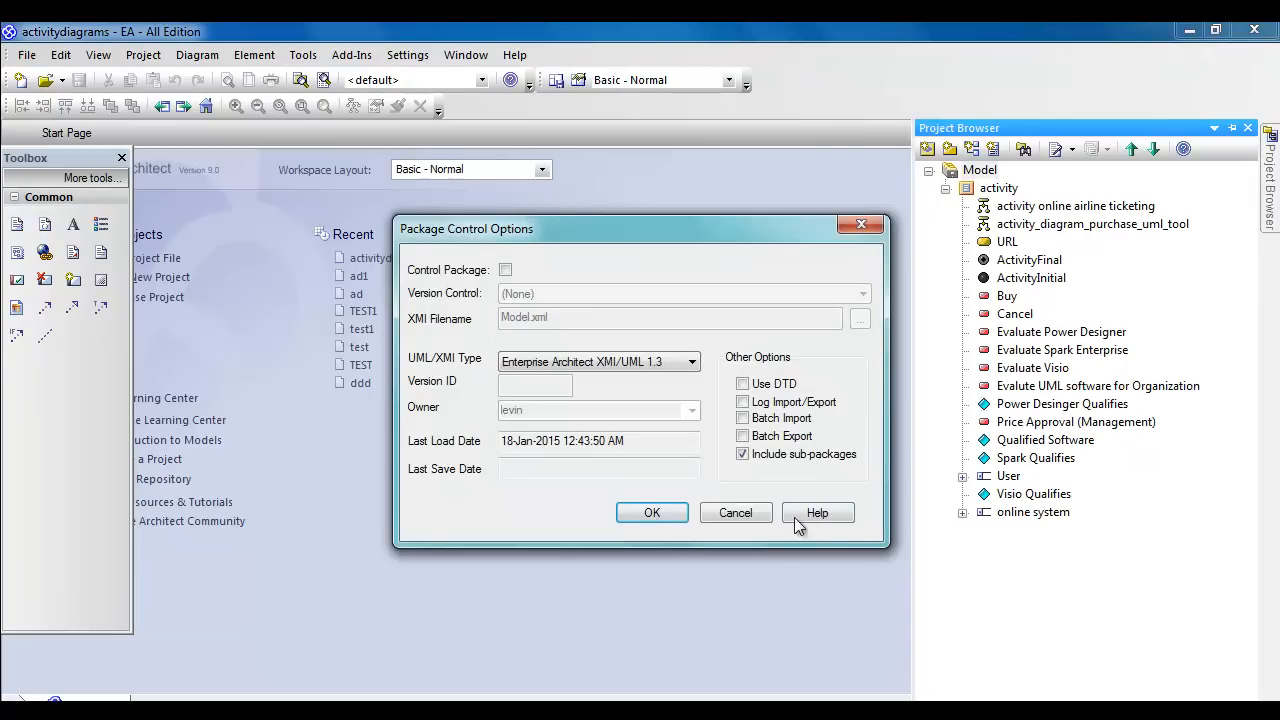
click(736, 513)
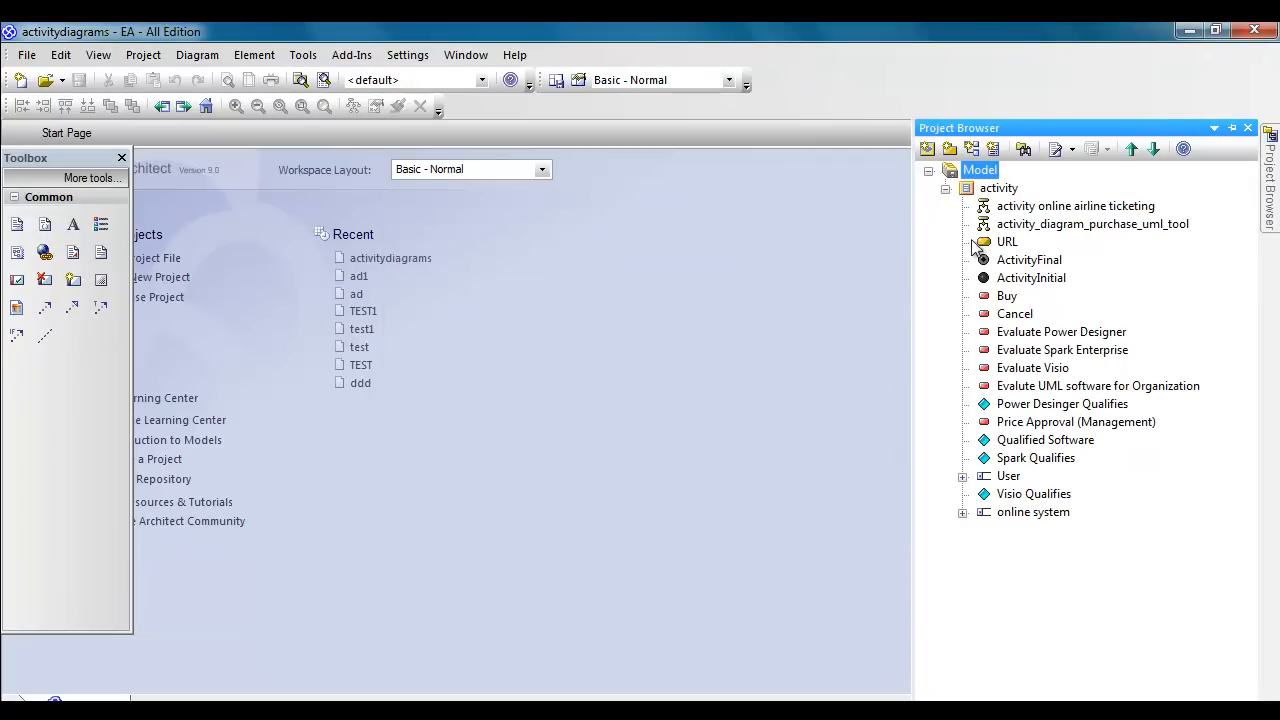
right_click(988, 170)
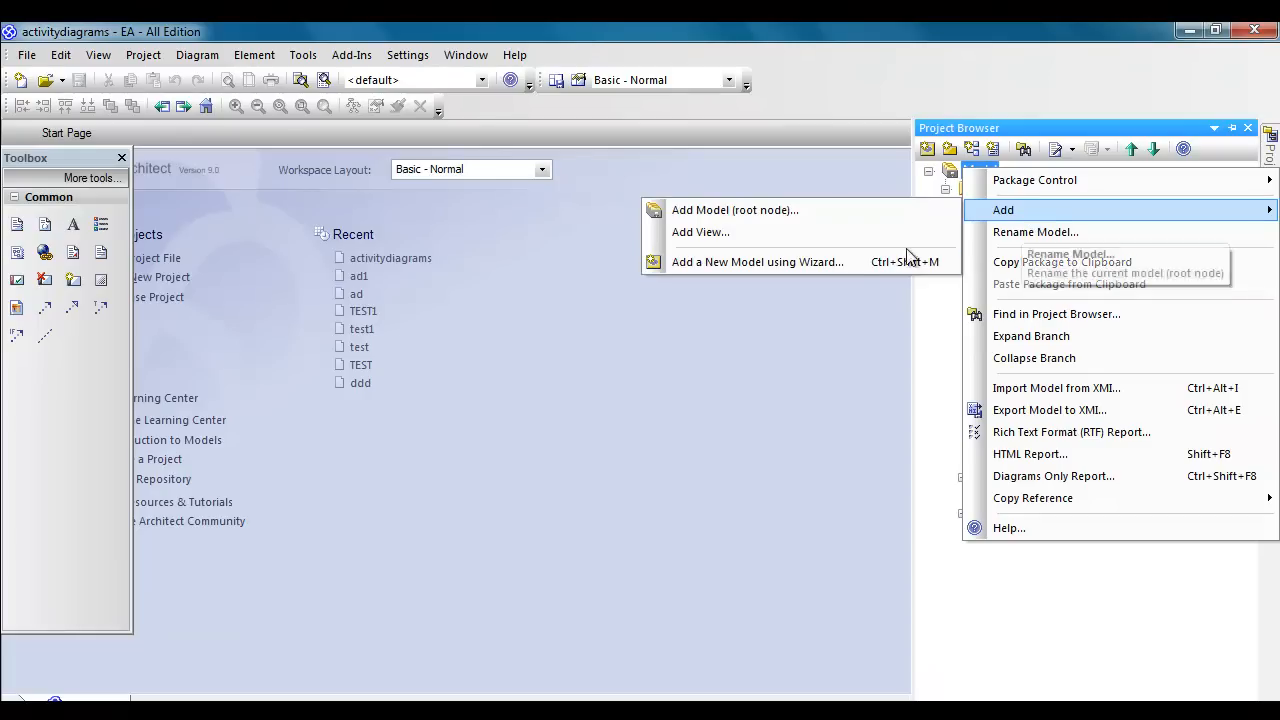
click(802, 348)
right_click(986, 172)
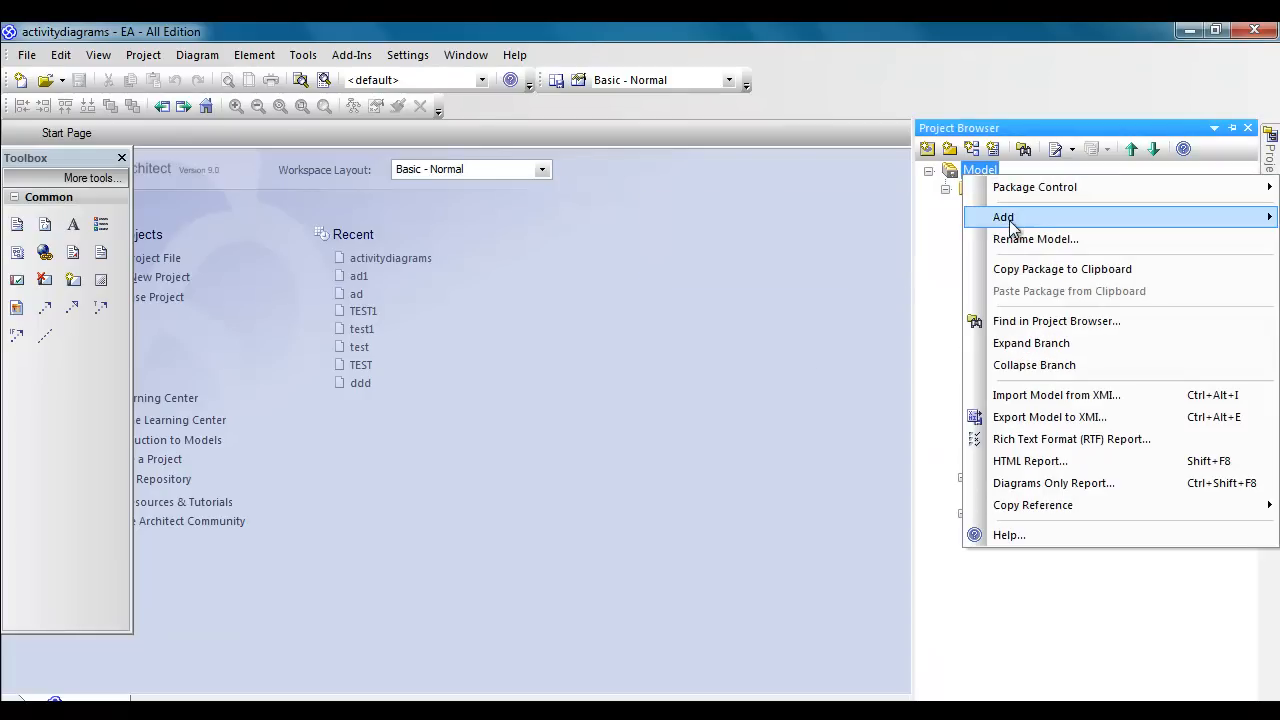
mouse_move(1015, 220)
click(869, 241)
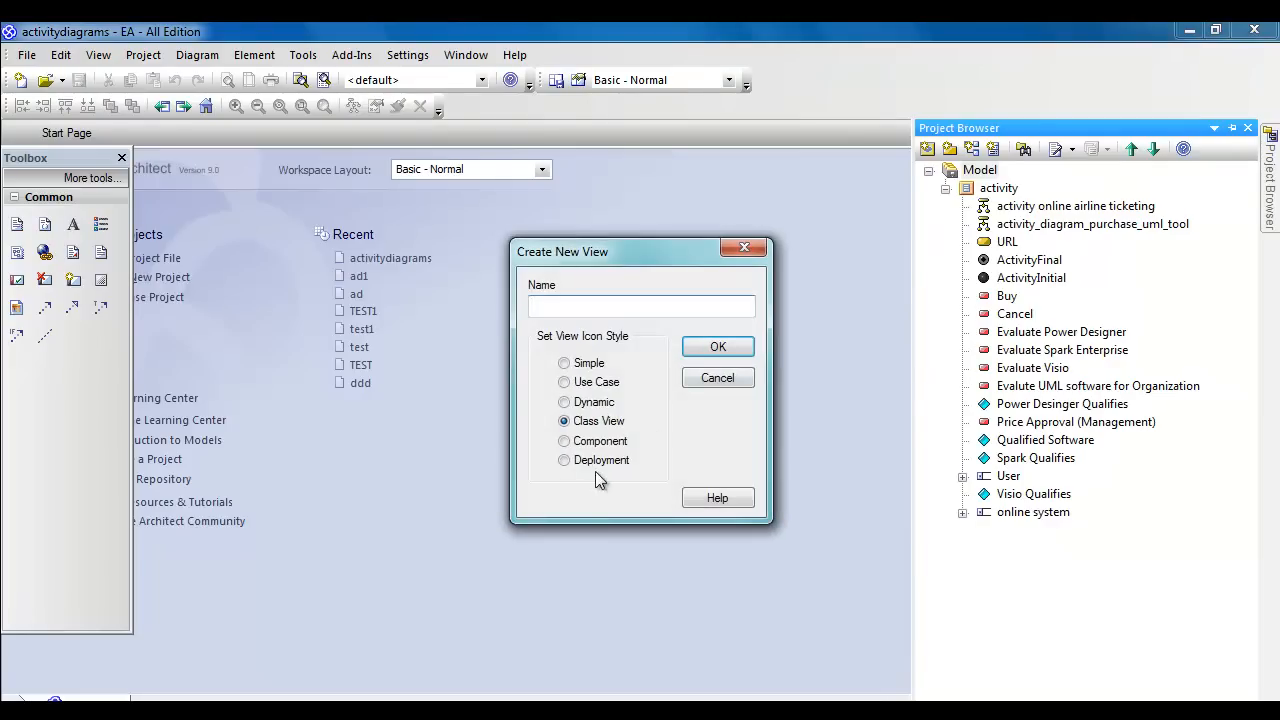
click(745, 381)
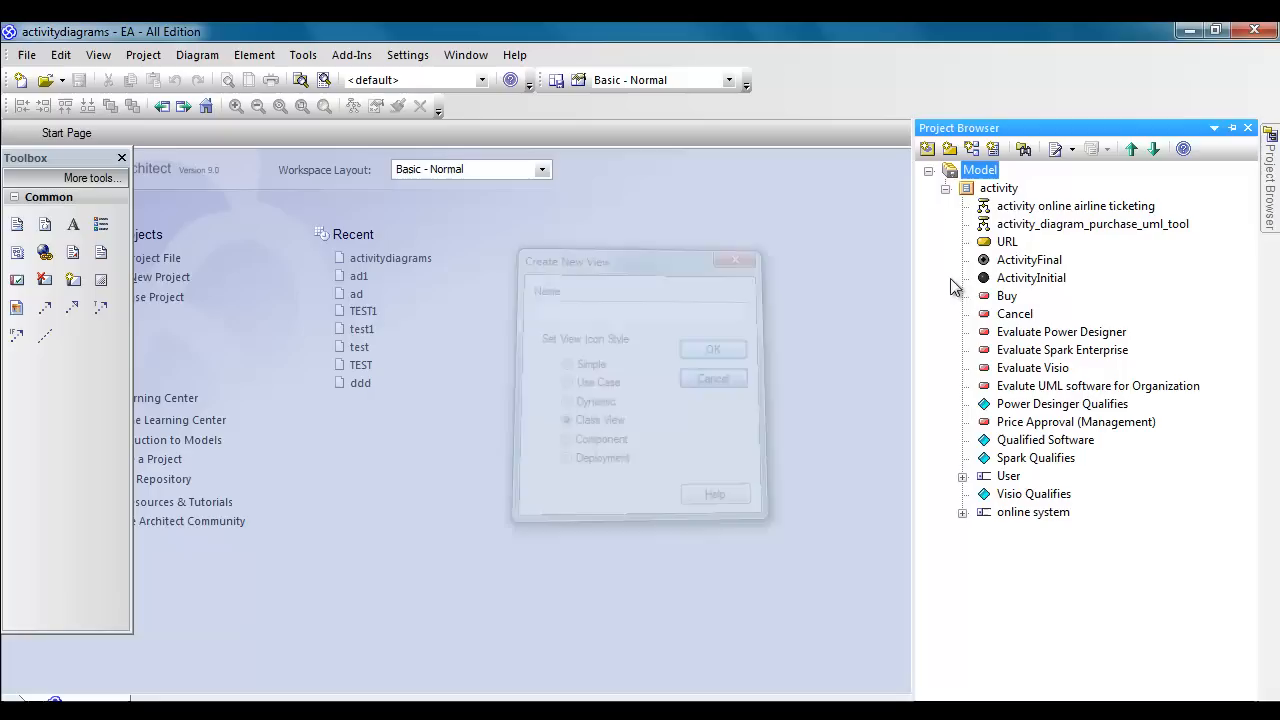
Step: Add a UML Behavioral diagram of type Activity to the activity package, named "Activitu Diagram swim lanes"
right_click(1009, 207)
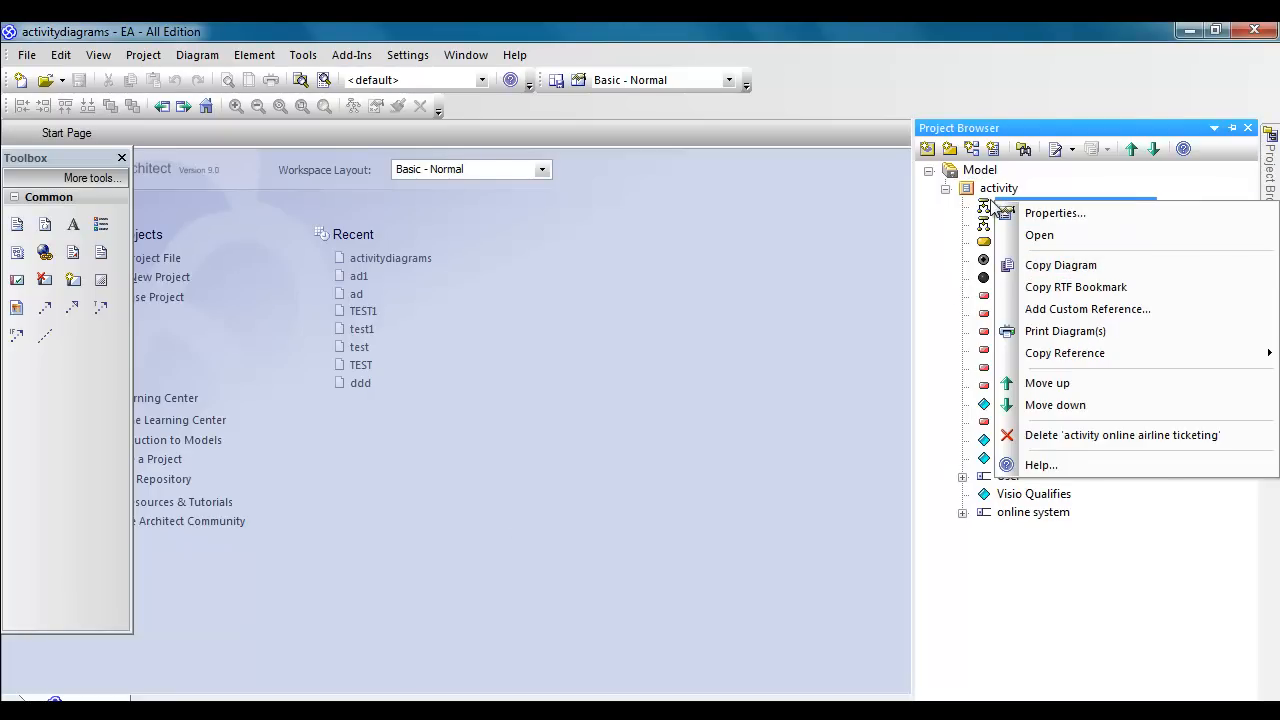
right_click(990, 192)
mouse_move(1060, 263)
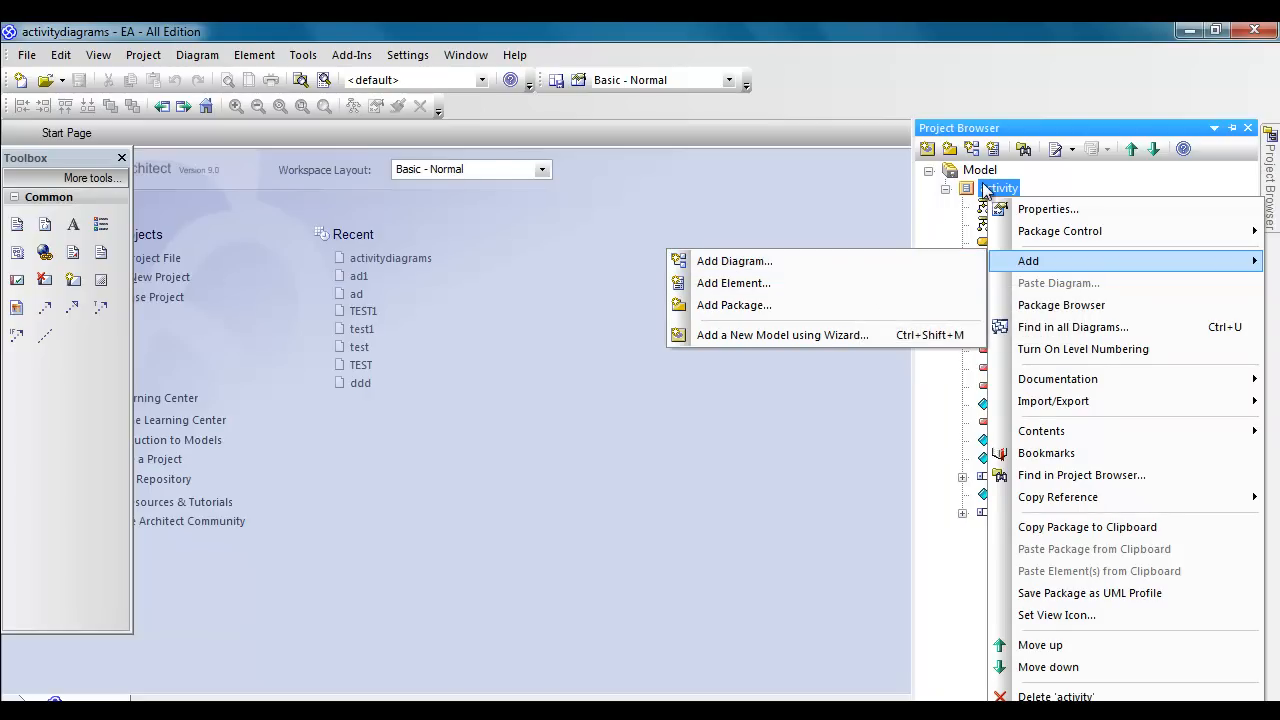
click(831, 258)
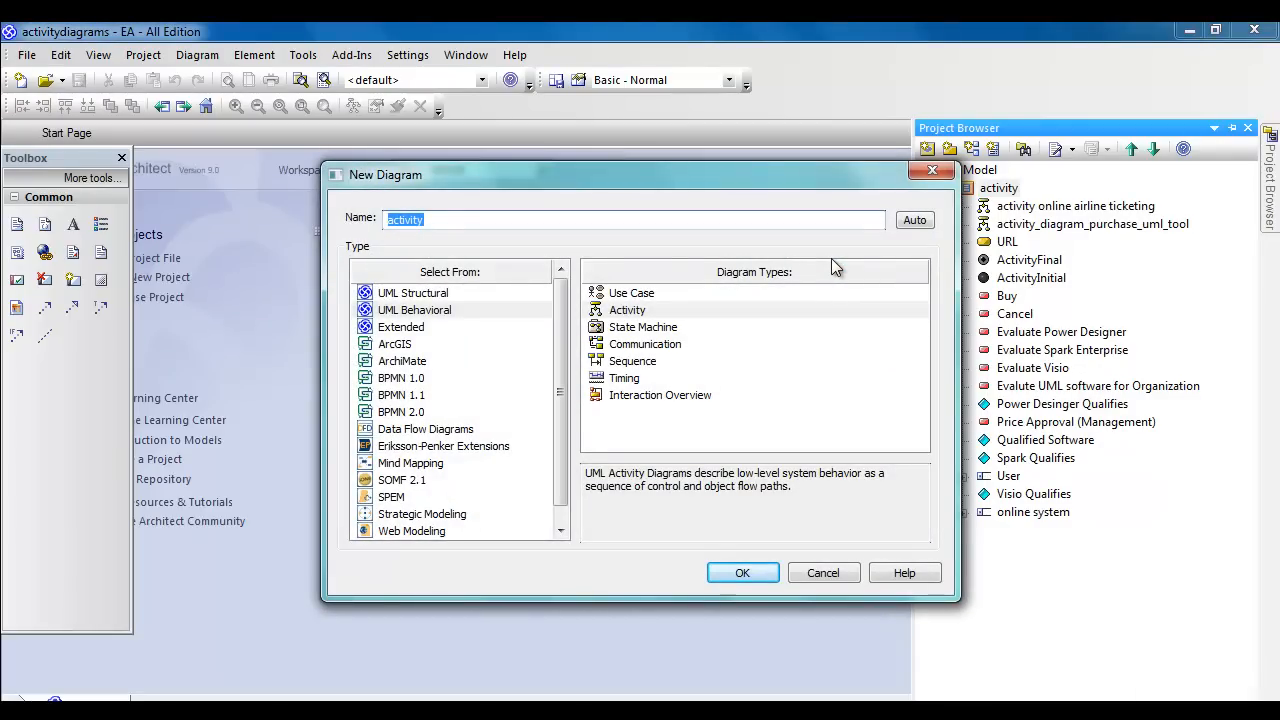
key(Right)
key(BackSpace)
key(BackSpace)
key(BackSpace)
key(BackSpace)
key(BackSpace)
key(BackSpace)
key(BackSpace)
key(BackSpace)
key(BackSpace)
key(BackSpace)
key(BackSpace)
text(Activitu Diagram )
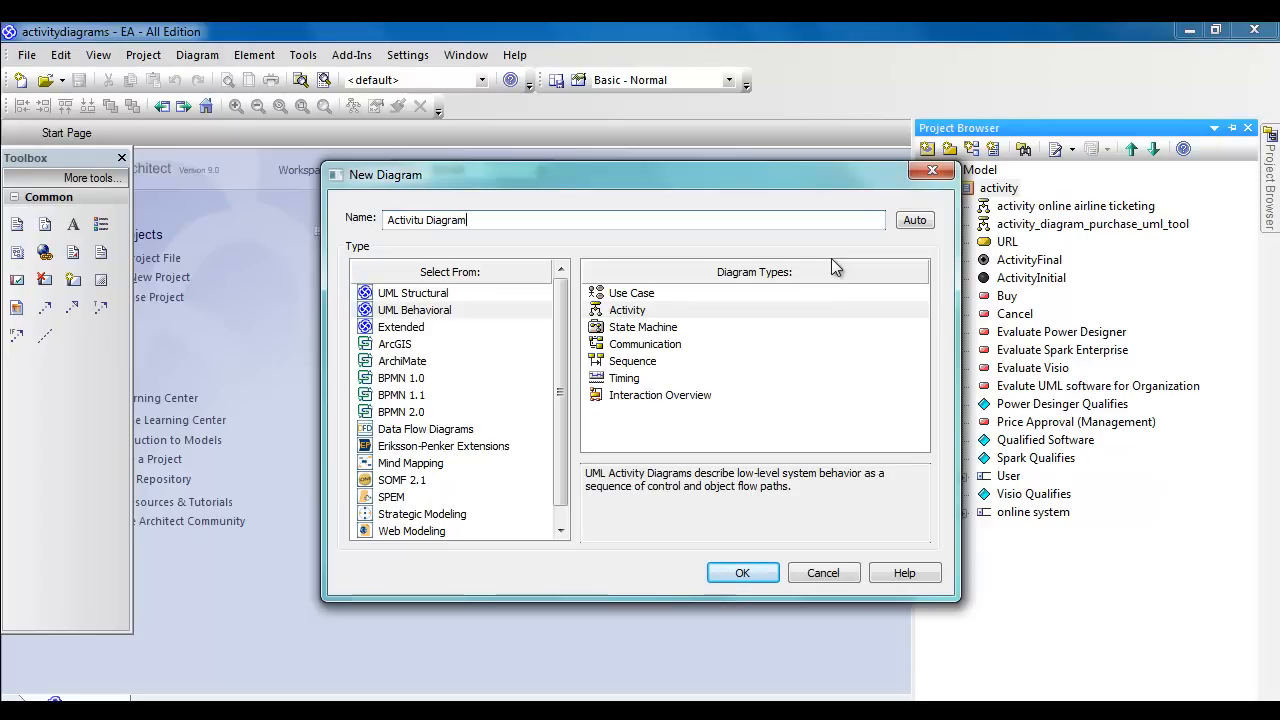
text(swim lanes)
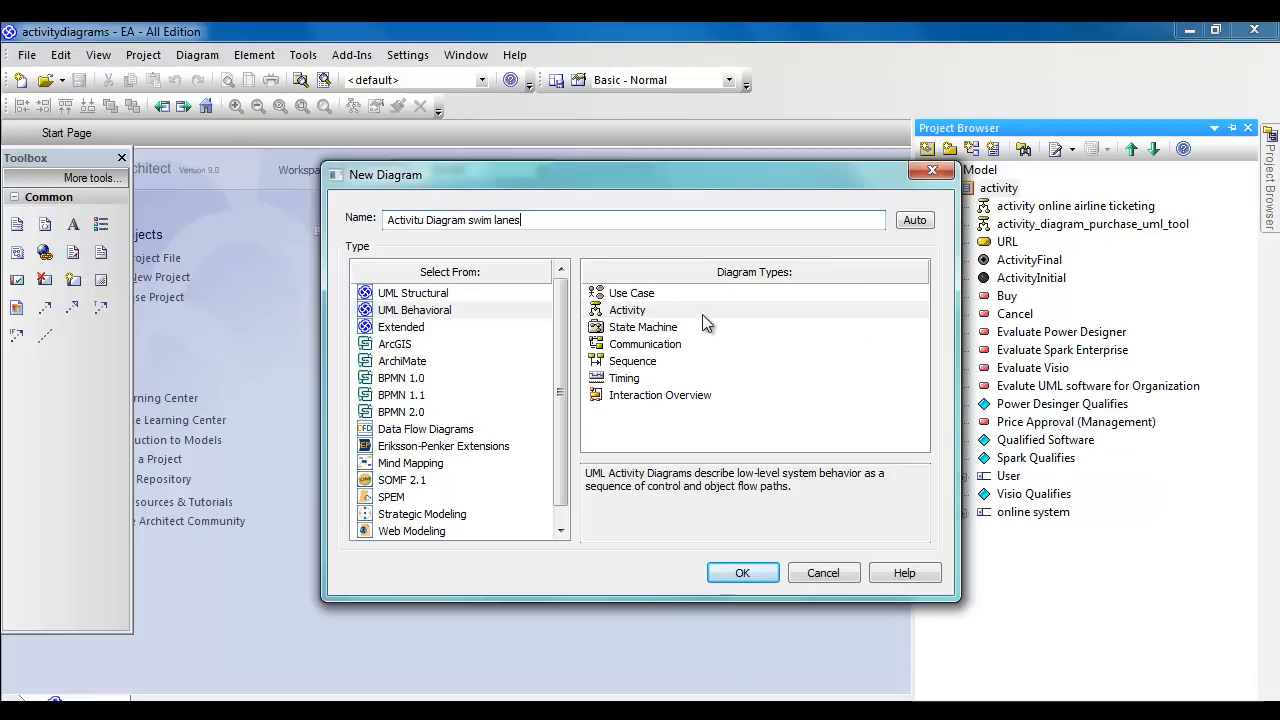
click(745, 573)
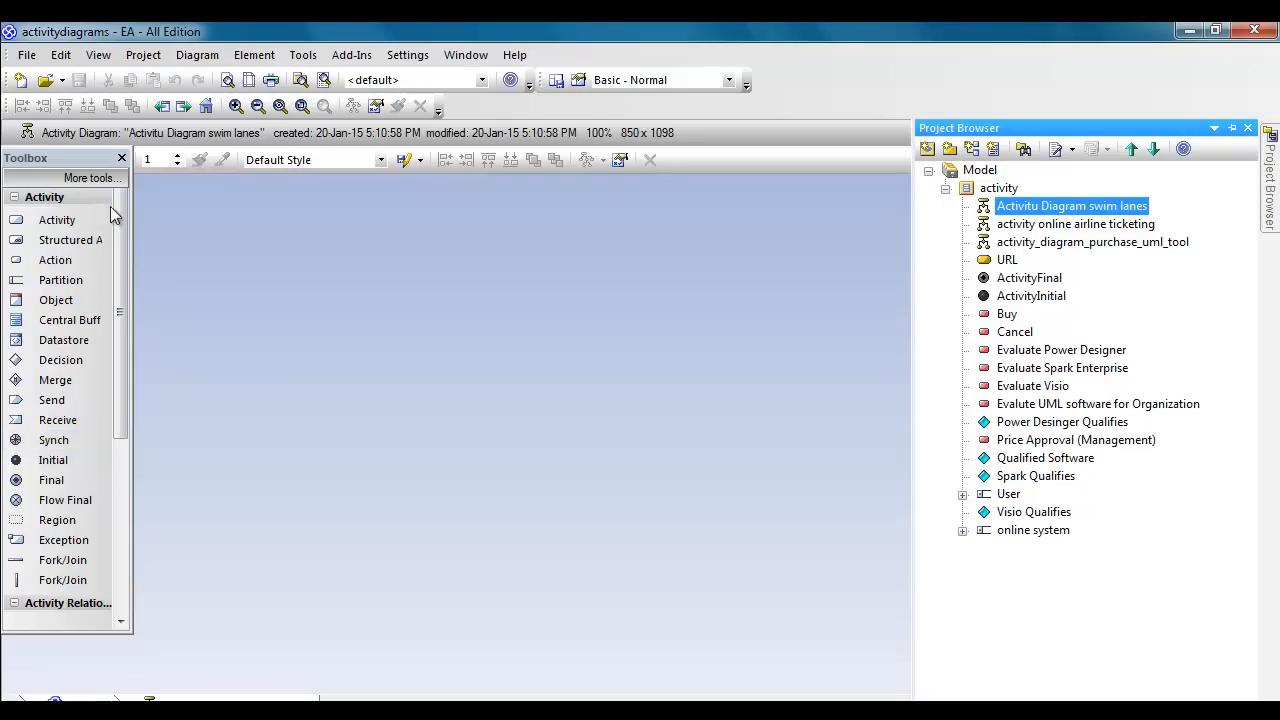
Step: Widen the floating toolbox to fit the full element names and shift it slightly further onto the canvas
drag(132, 230, 174, 233)
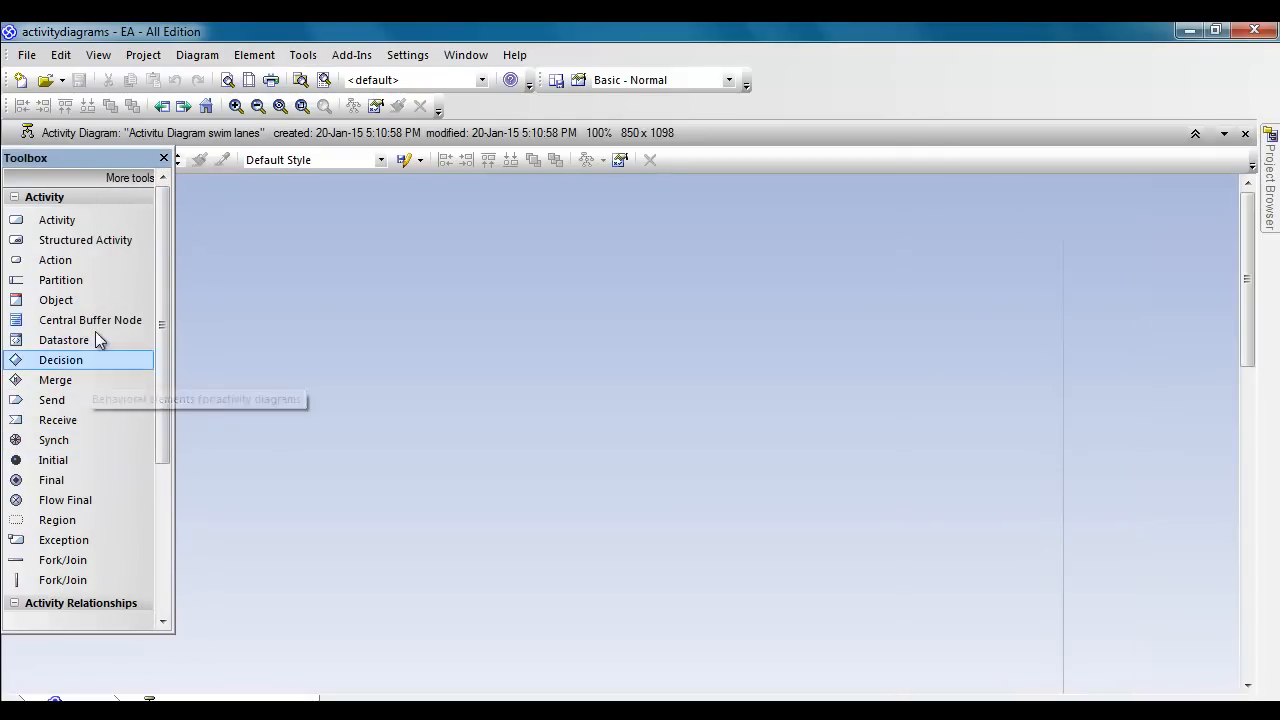
drag(82, 159, 111, 173)
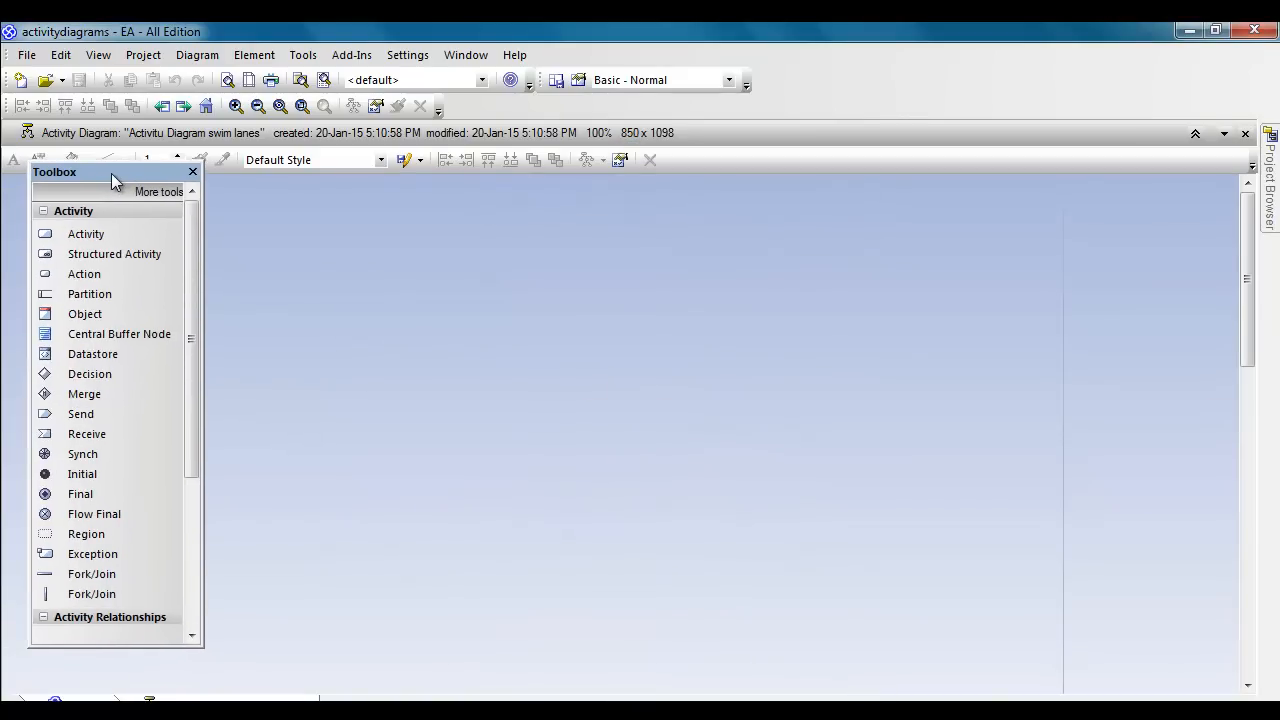
Step: Place a Partition element in the upper part of the empty diagram and name it "User"
drag(193, 248, 188, 282)
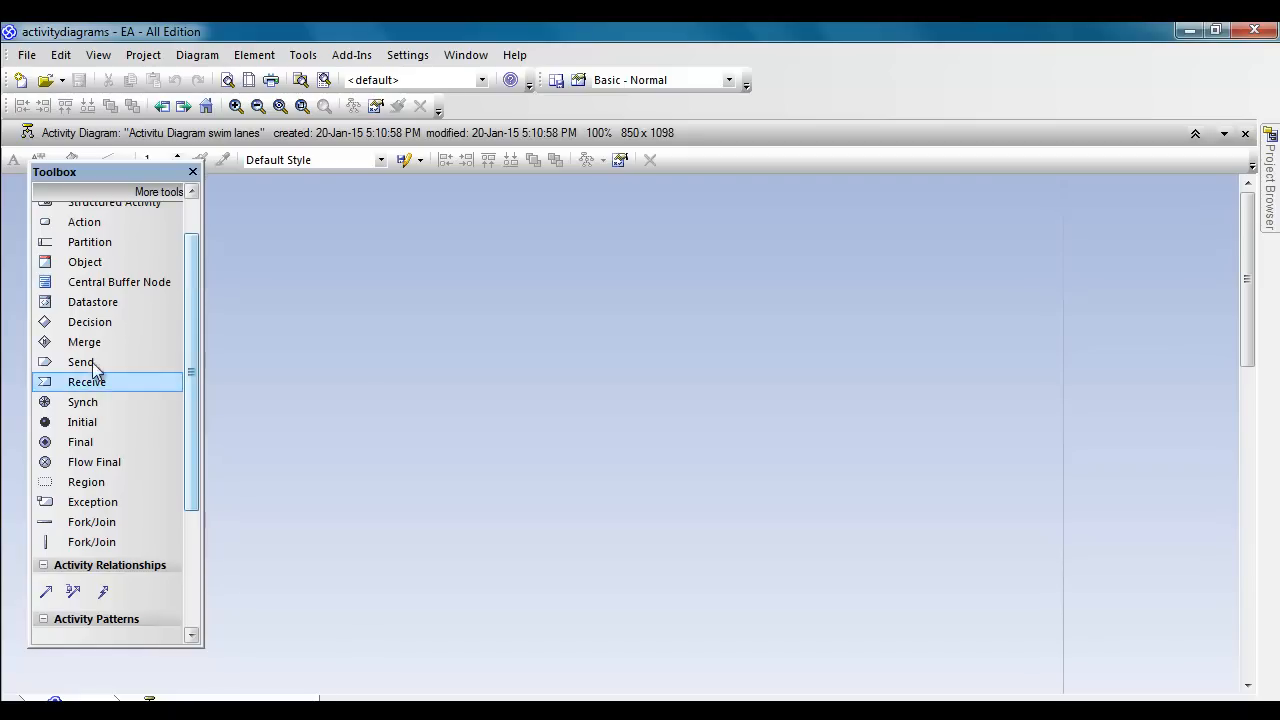
mouse_move(192, 319)
mouse_down()
mouse_move(188, 372)
mouse_move(197, 298)
mouse_up()
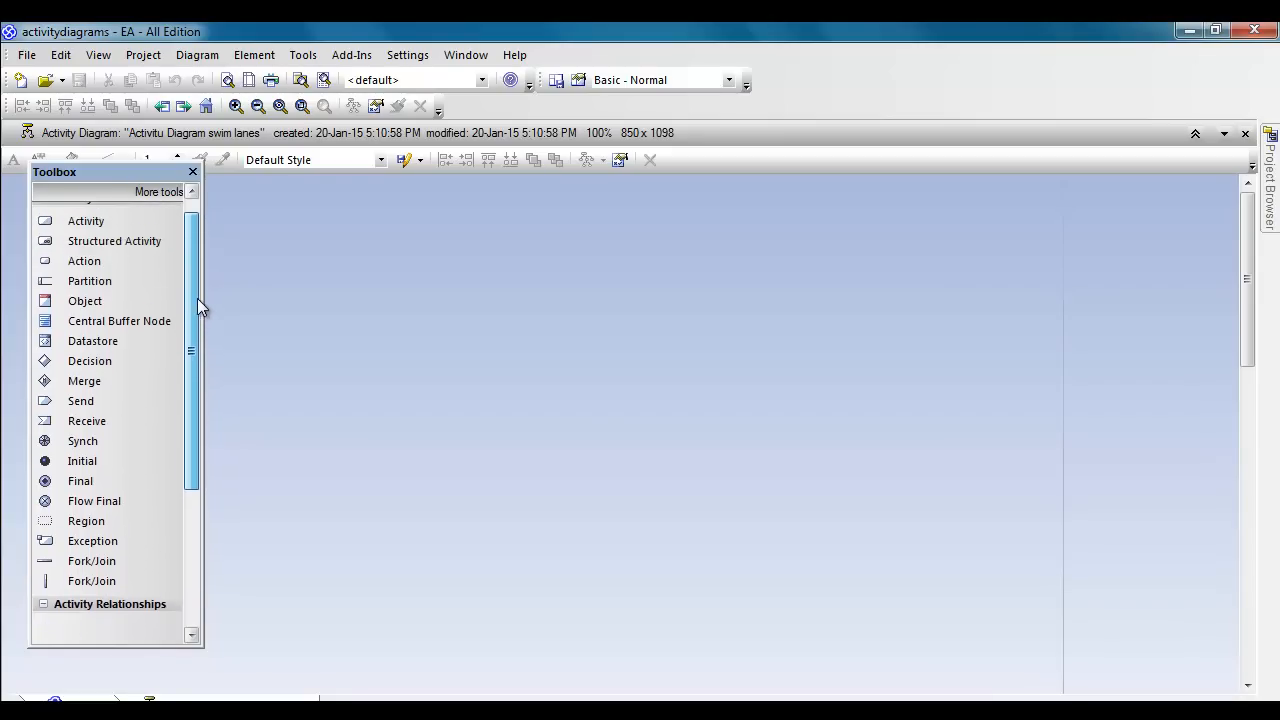
click(86, 282)
click(293, 239)
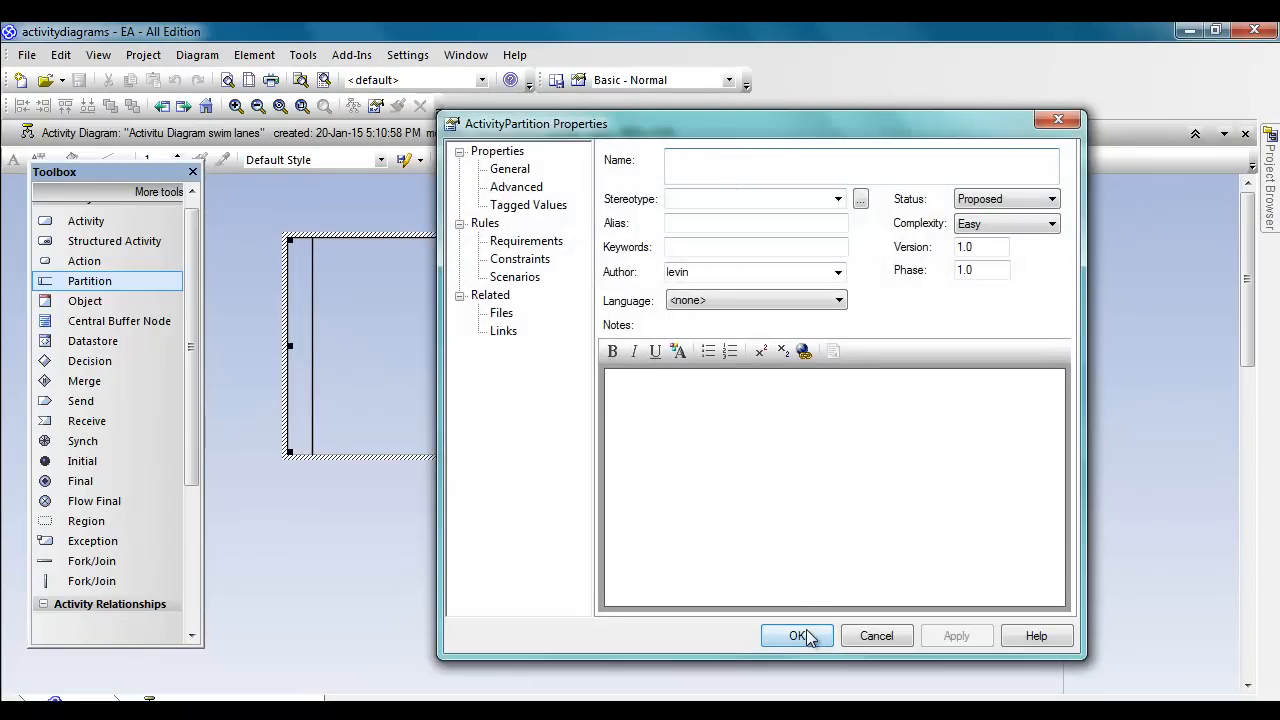
click(806, 637)
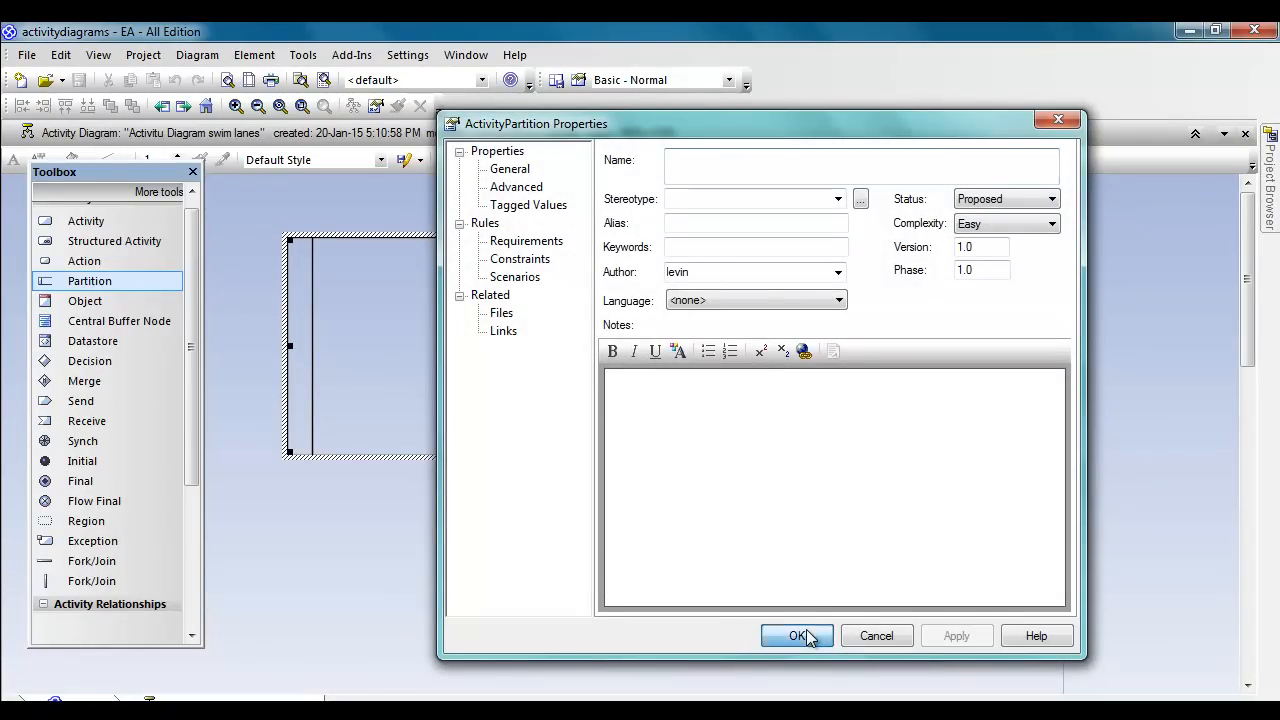
double_click(291, 288)
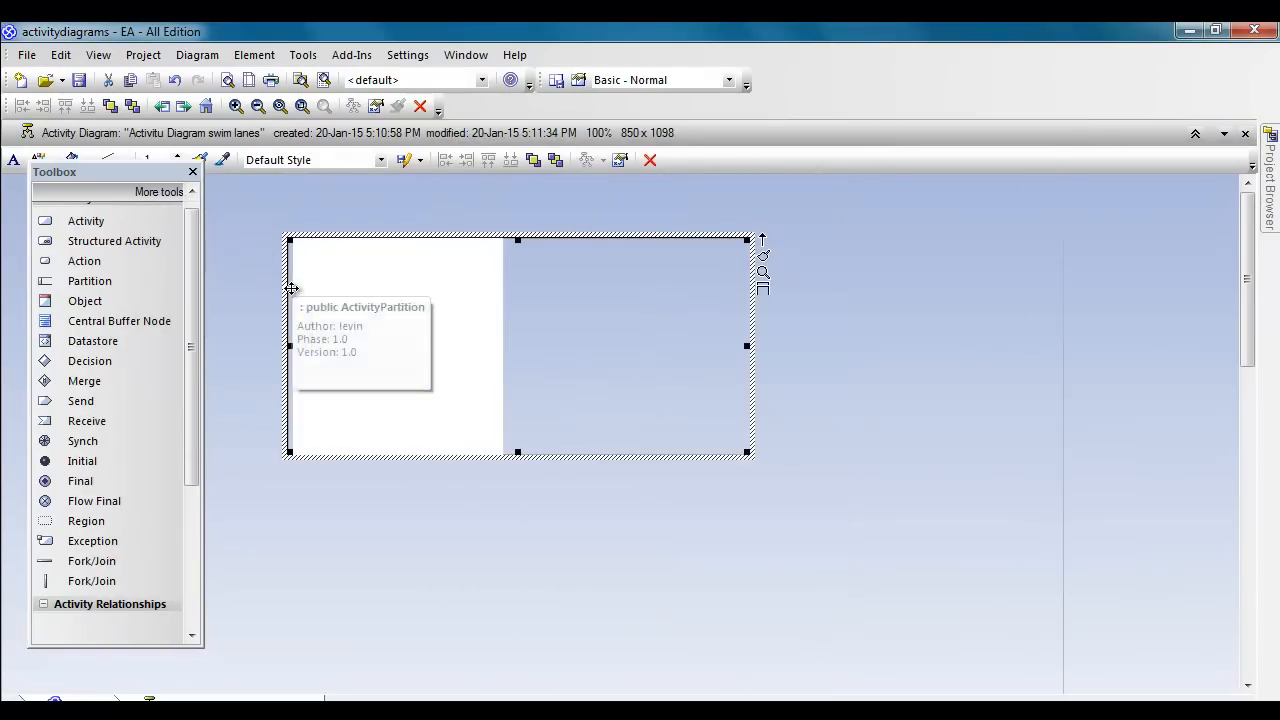
text(User)
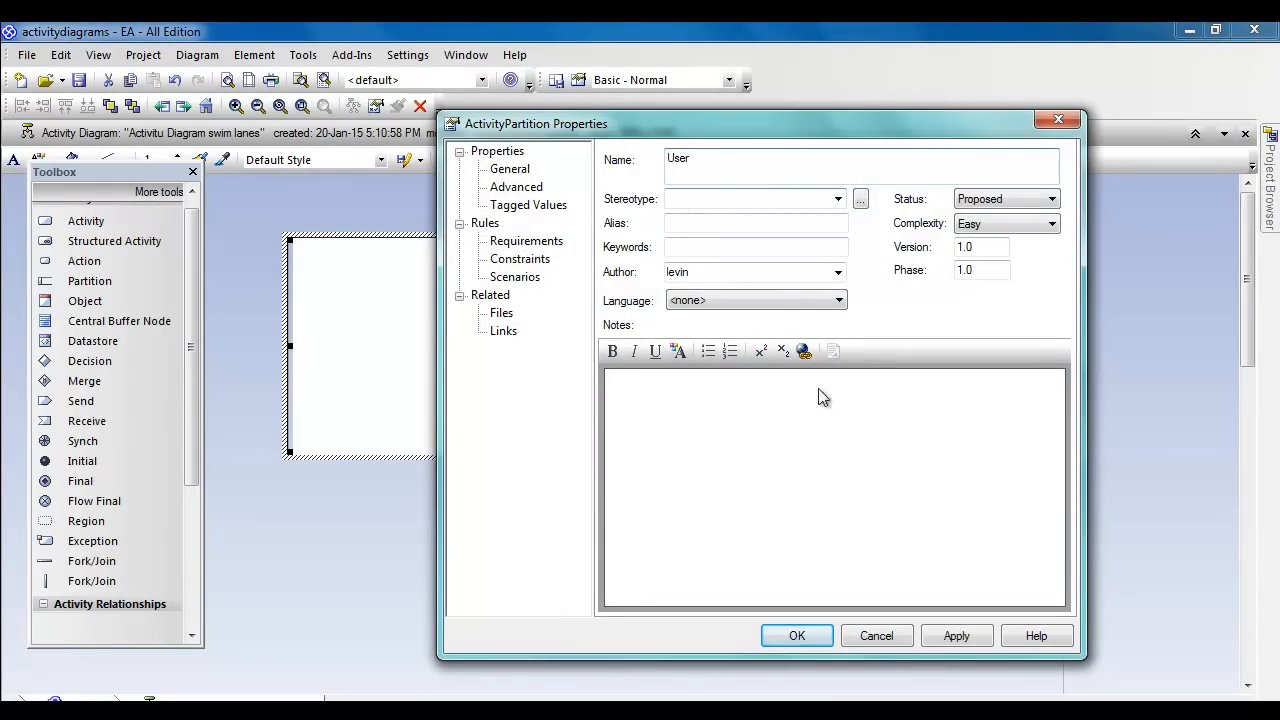
click(793, 636)
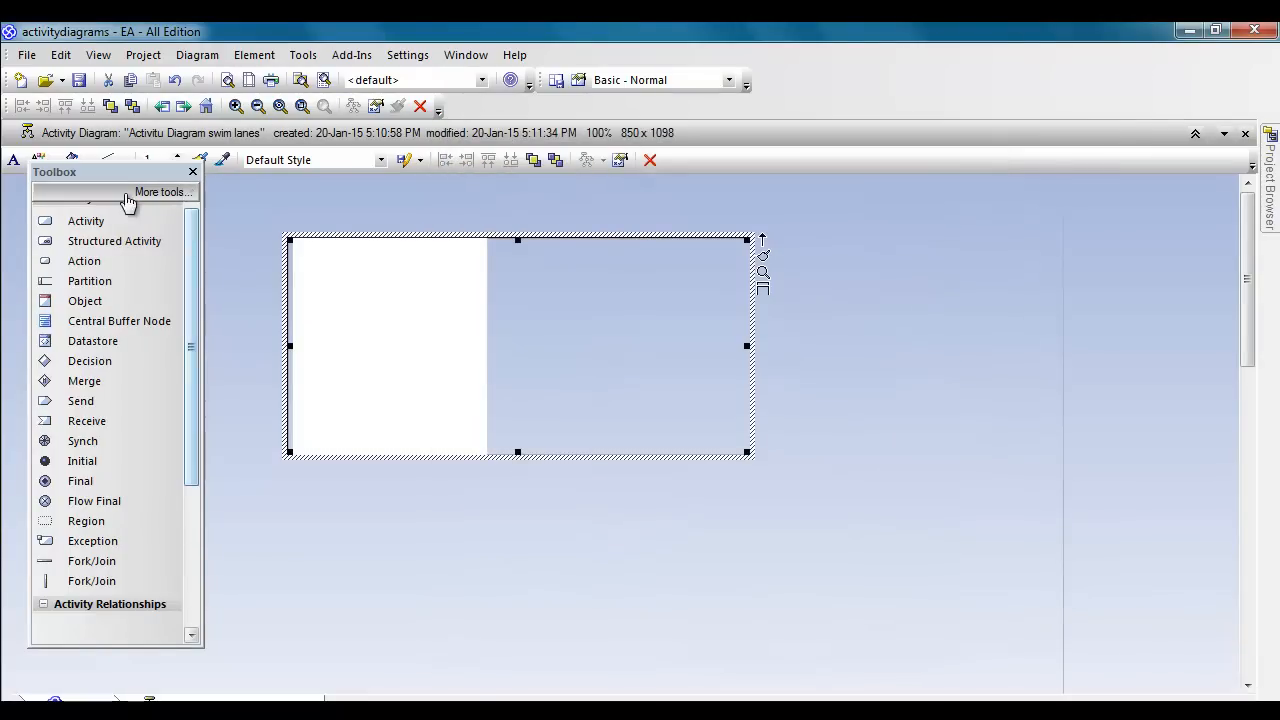
Step: Place a second Partition element just below the User partition and name it "Online System"
click(82, 290)
click(310, 475)
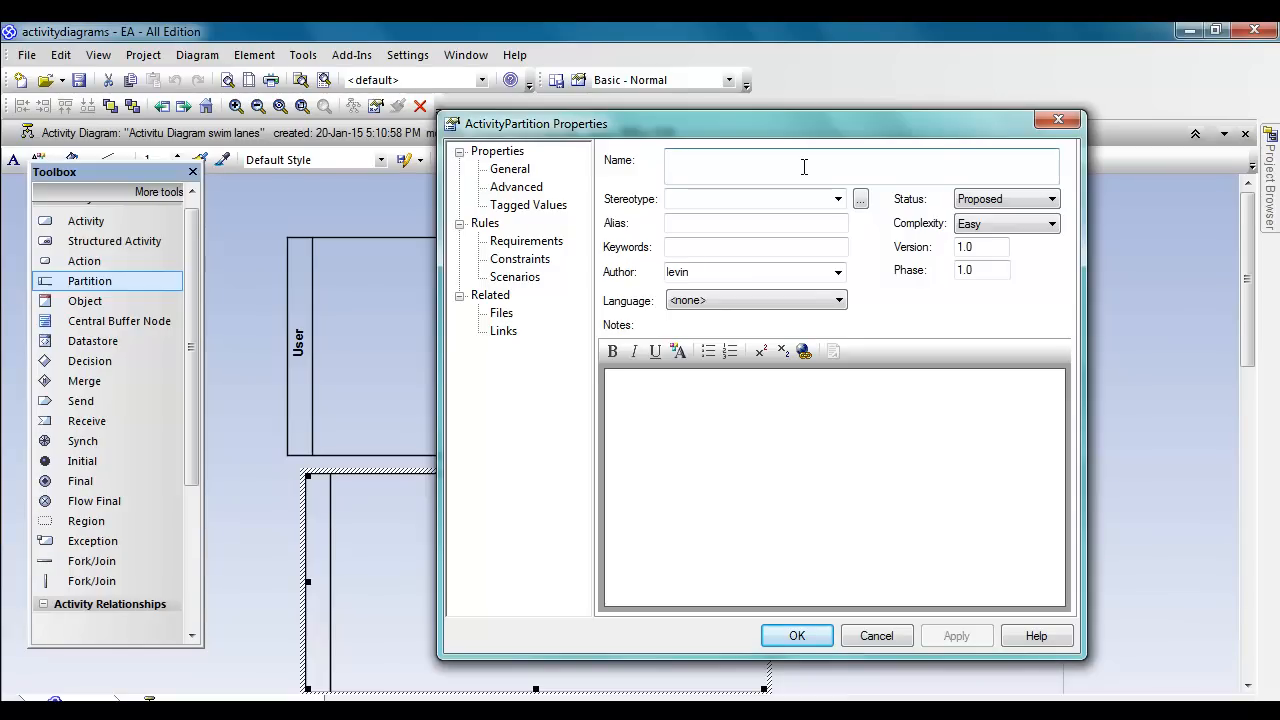
text(on)
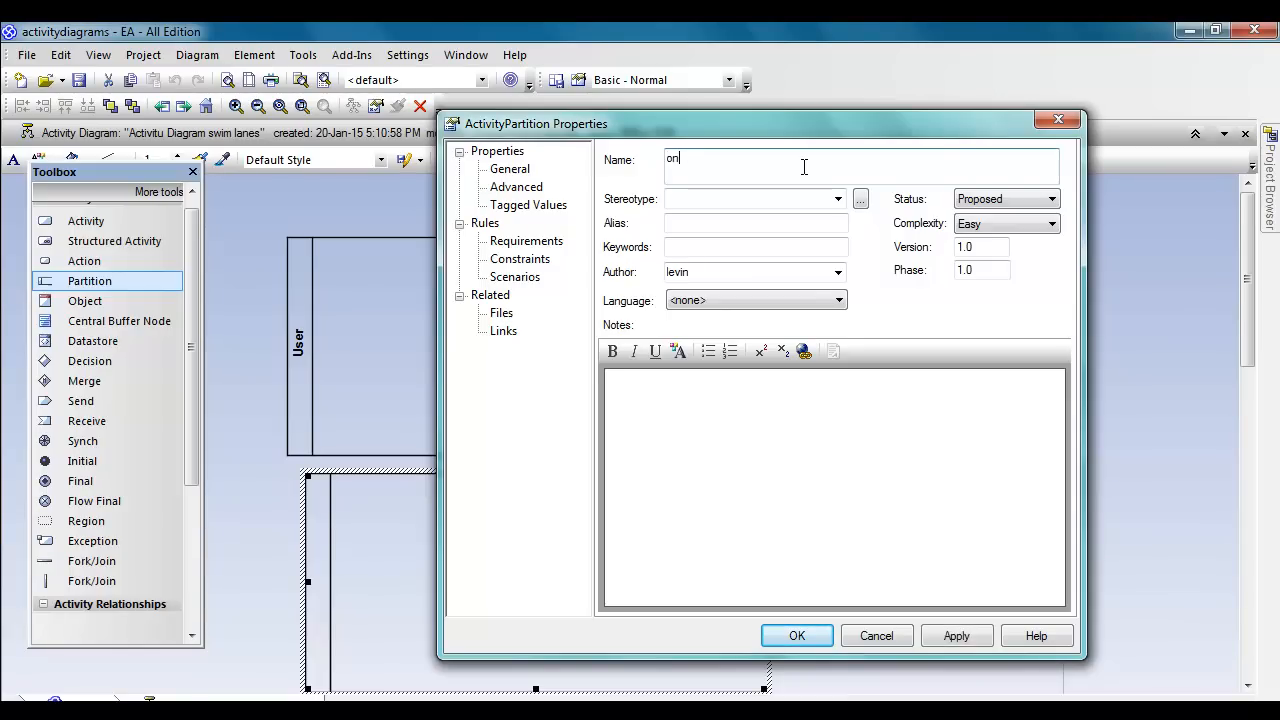
text(nline System)
click(820, 636)
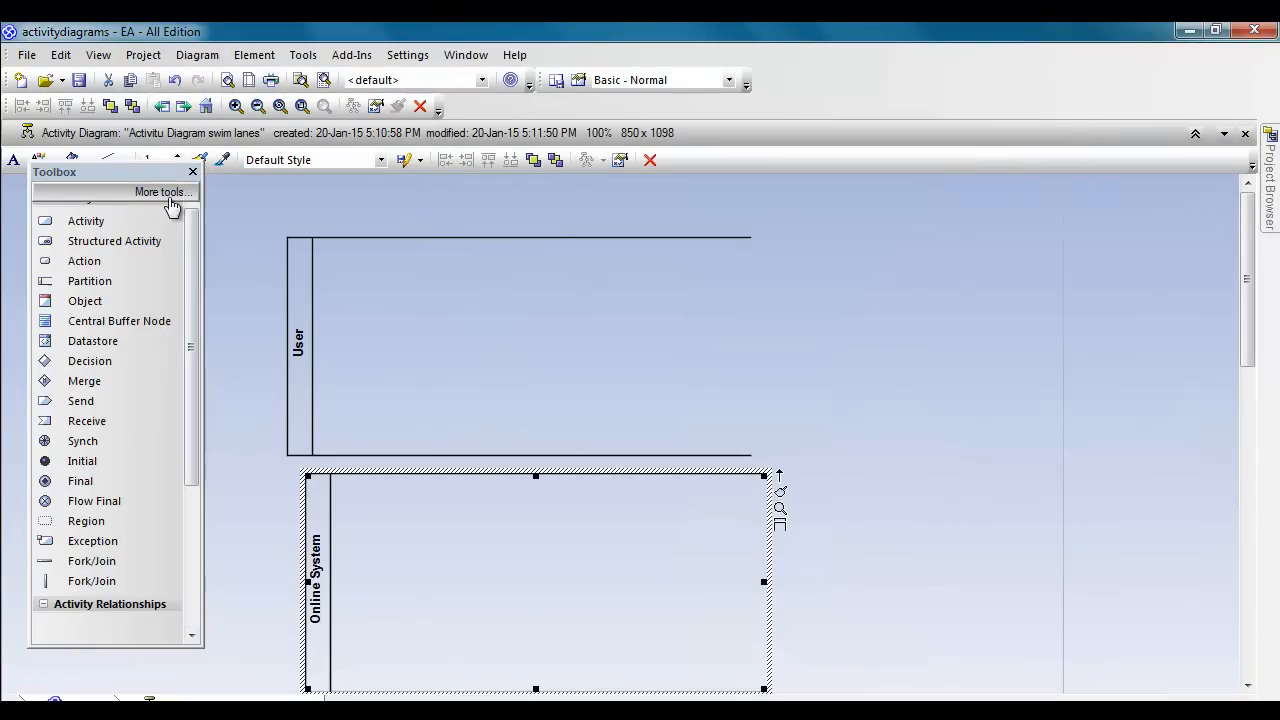
Step: Clear the toolbox away from the partitions and move User and Online System to the diagram's left side, with a wide vertical gap between them
drag(136, 172, 996, 192)
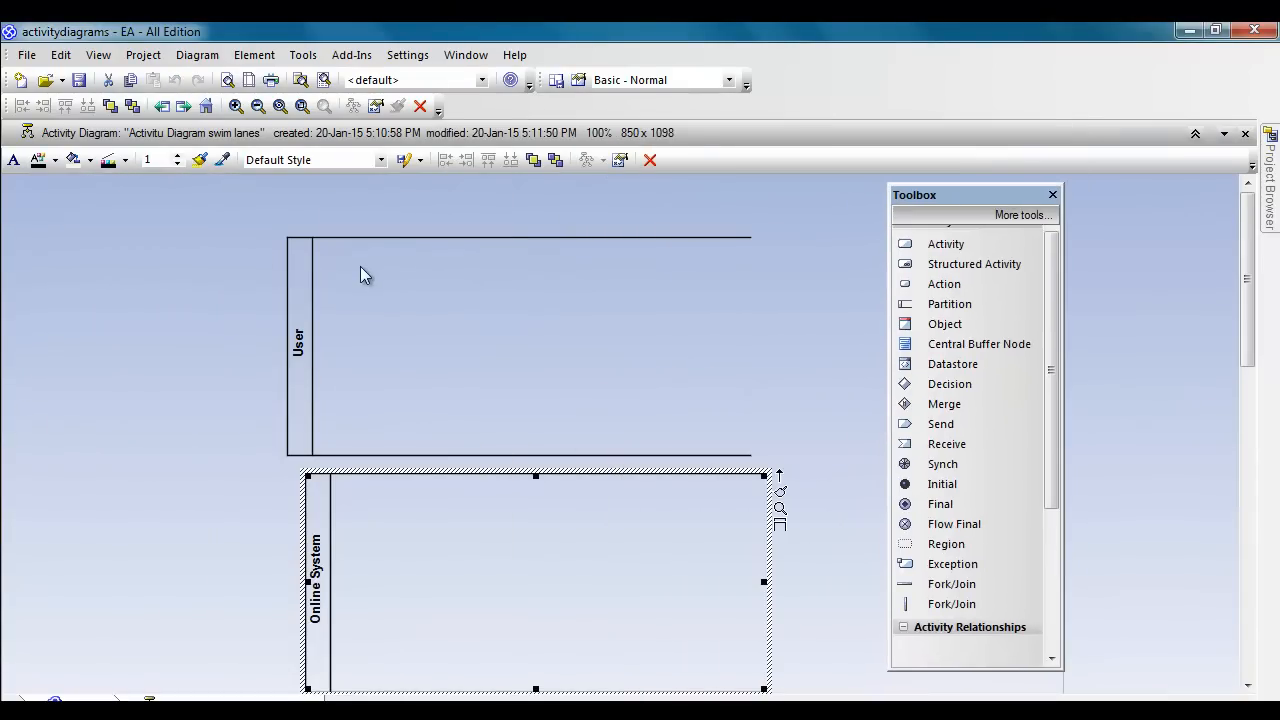
drag(361, 274, 78, 230)
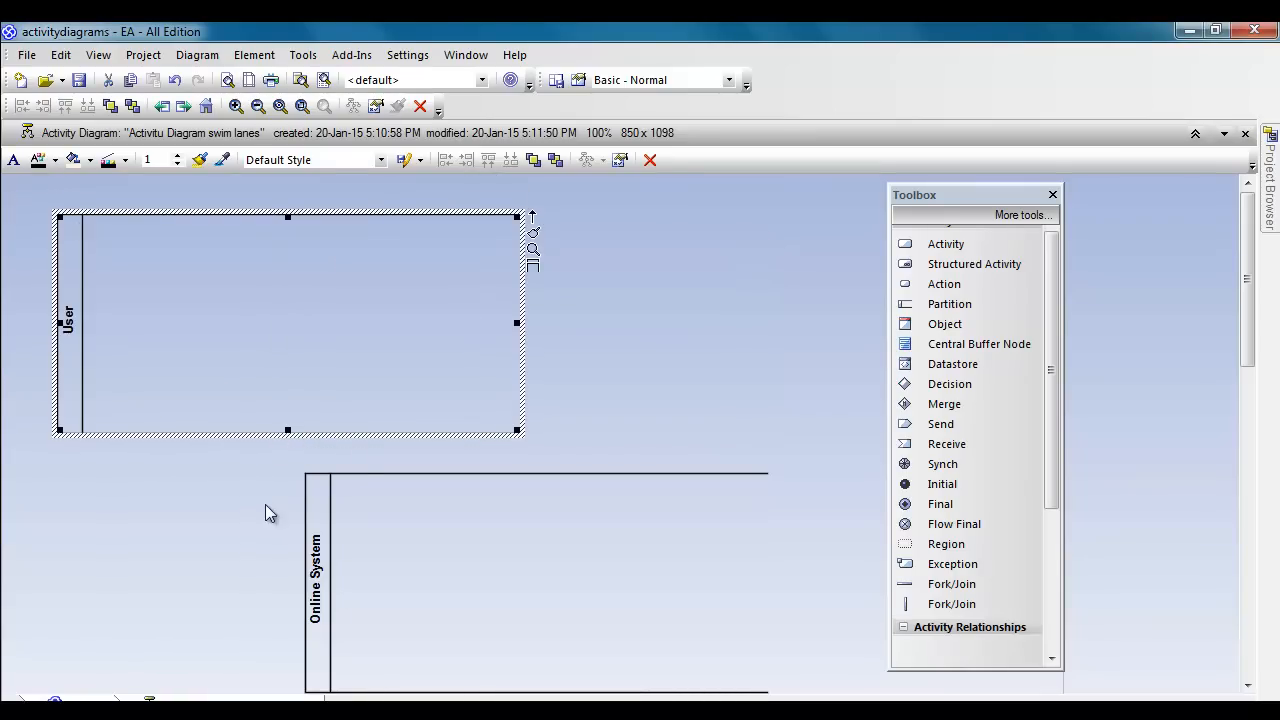
drag(1248, 357, 1147, 468)
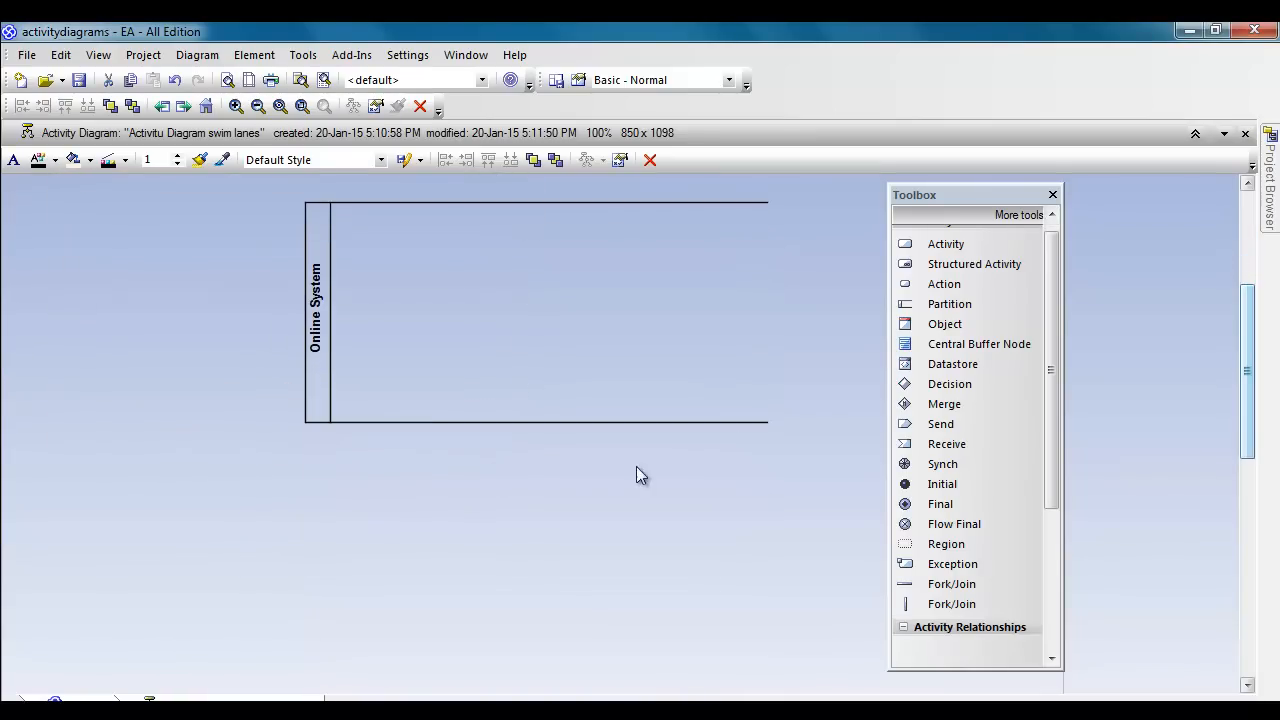
drag(323, 363, 87, 600)
Step: Make the User partition taller by extending its lower edge towards the Online System partition
drag(1249, 425, 1250, 350)
click(232, 366)
drag(288, 377, 277, 509)
Step: Widen the User partition in repeated stretches of its right edge, well beyond the originally visible canvas width
mouse_move(535, 343)
mouse_down()
mouse_move(1106, 306)
mouse_move(547, 326)
mouse_move(533, 339)
mouse_up()
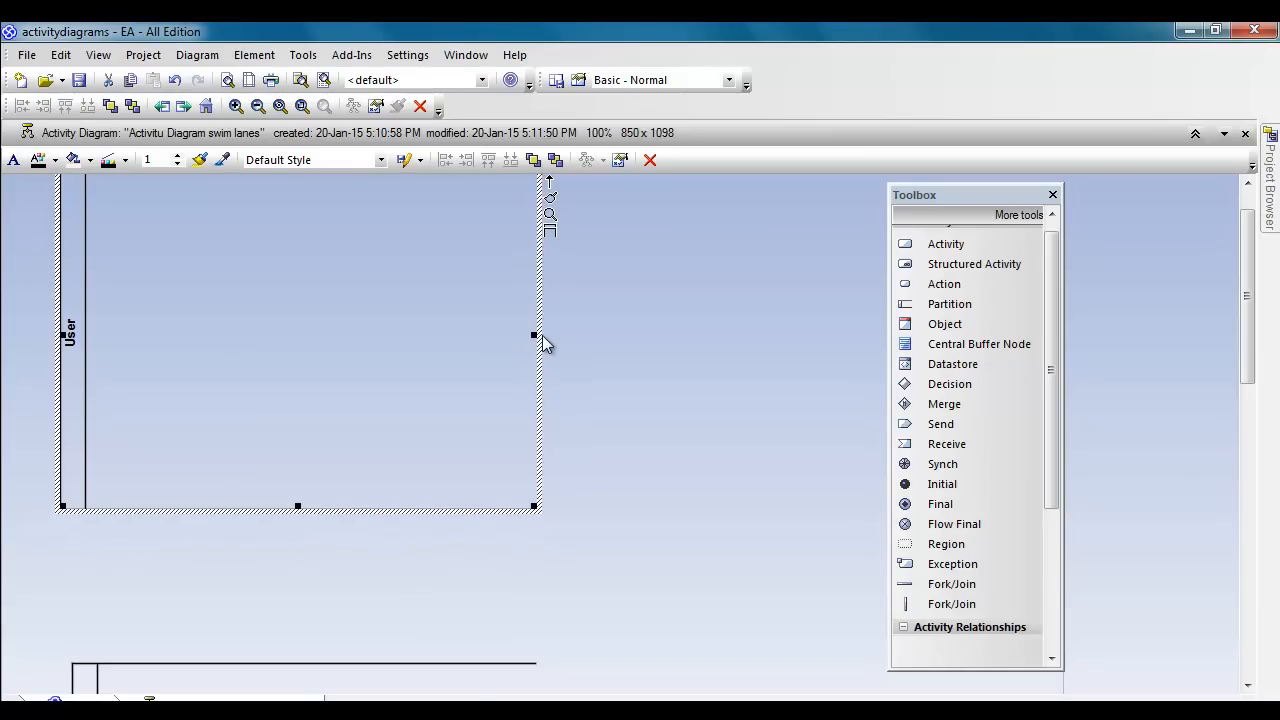
drag(535, 336, 1219, 336)
drag(575, 692, 803, 689)
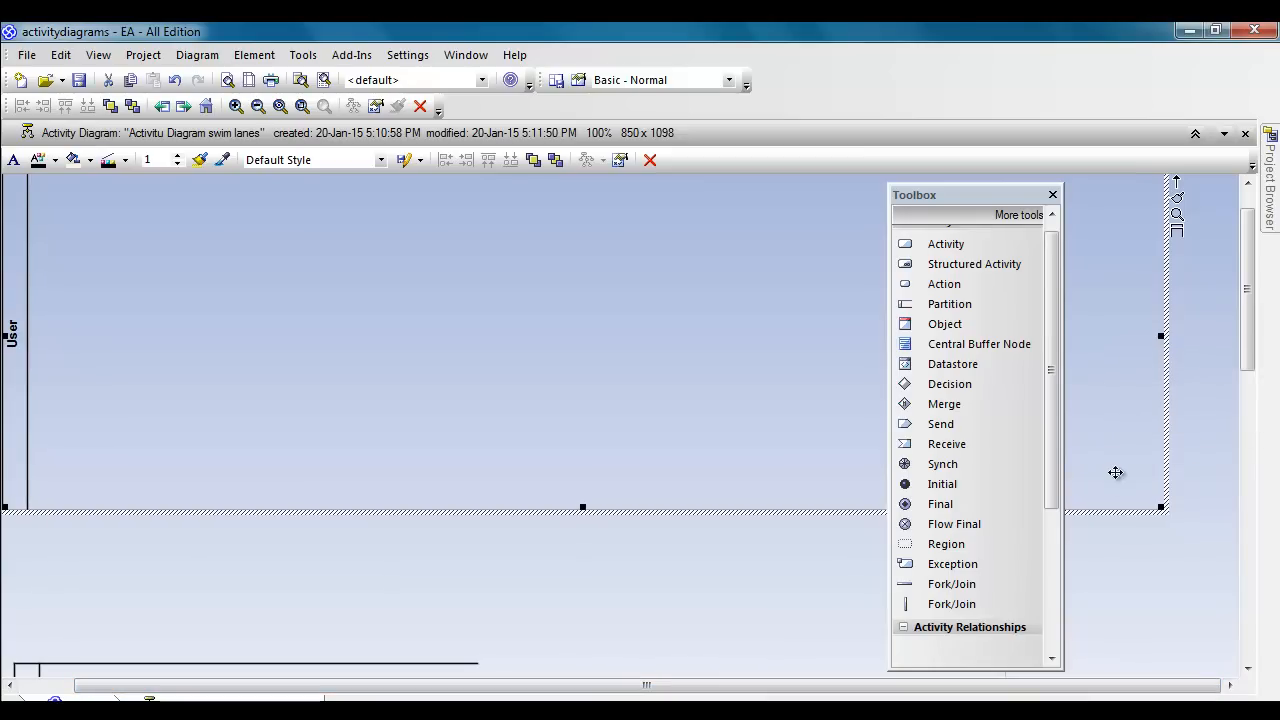
click(1134, 563)
click(1150, 403)
drag(1163, 336, 1277, 320)
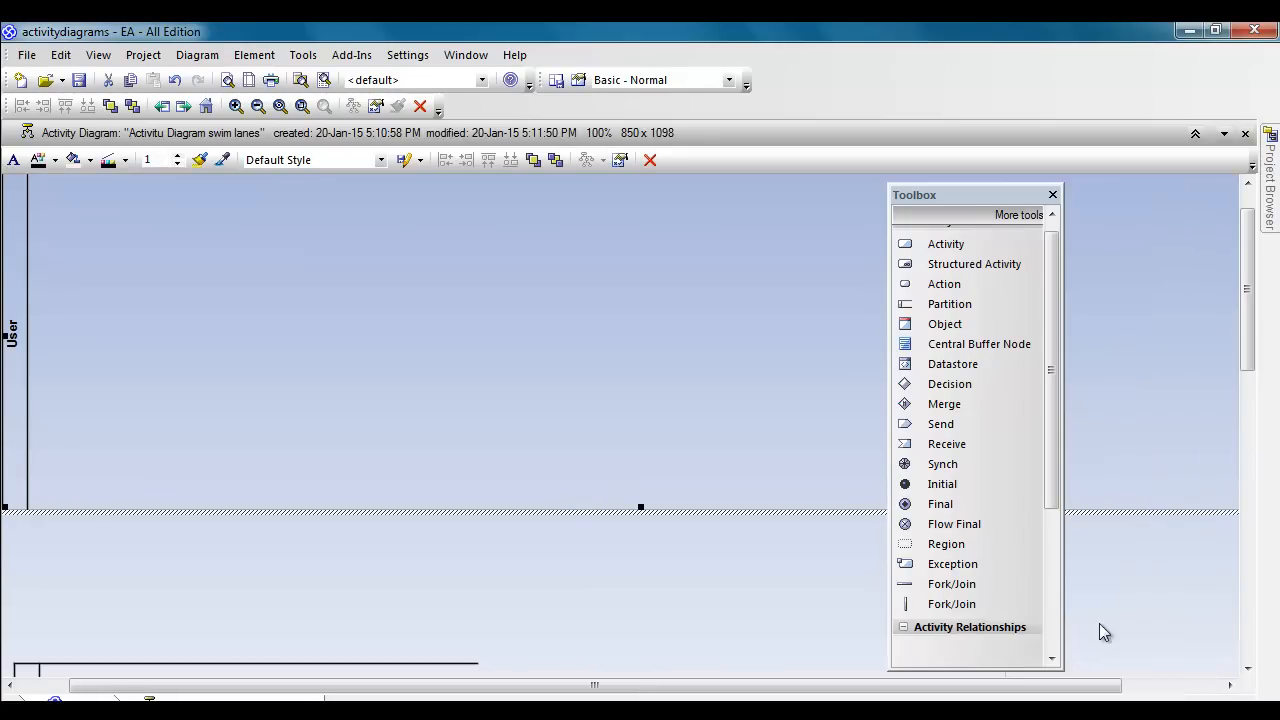
click(1165, 679)
drag(1163, 673, 1171, 670)
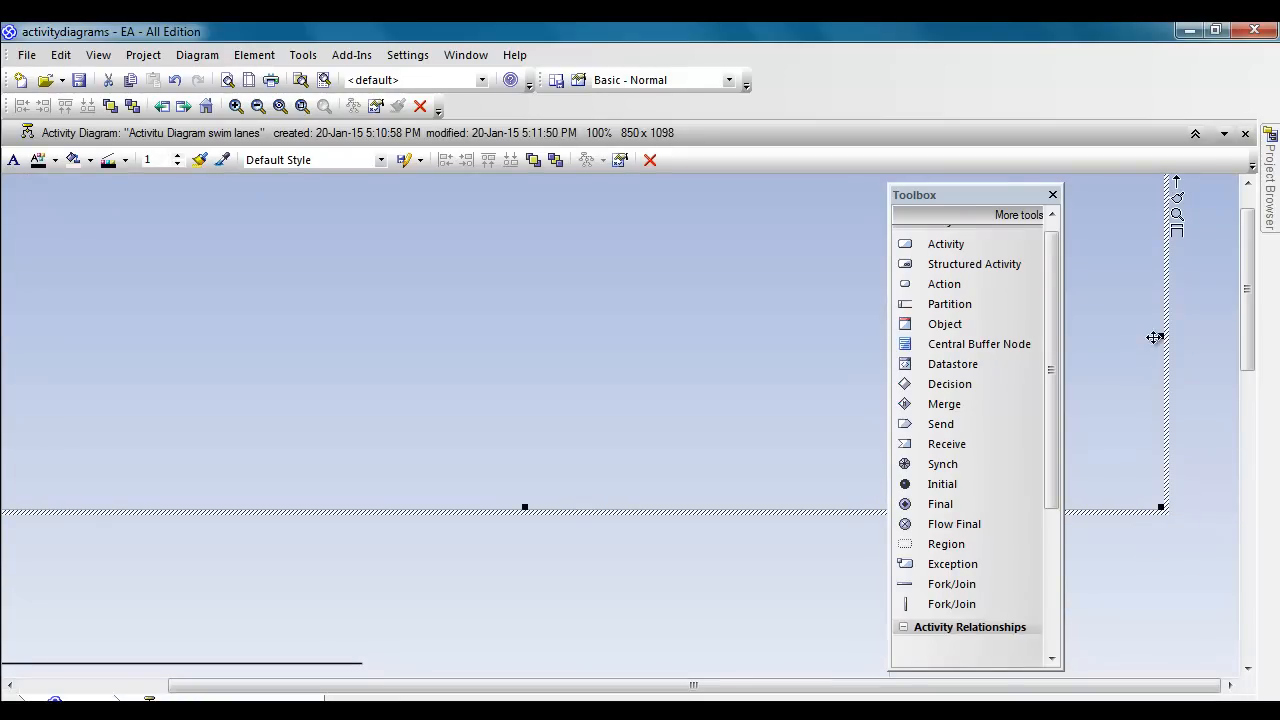
click(1168, 346)
click(1141, 366)
drag(1162, 335, 1278, 335)
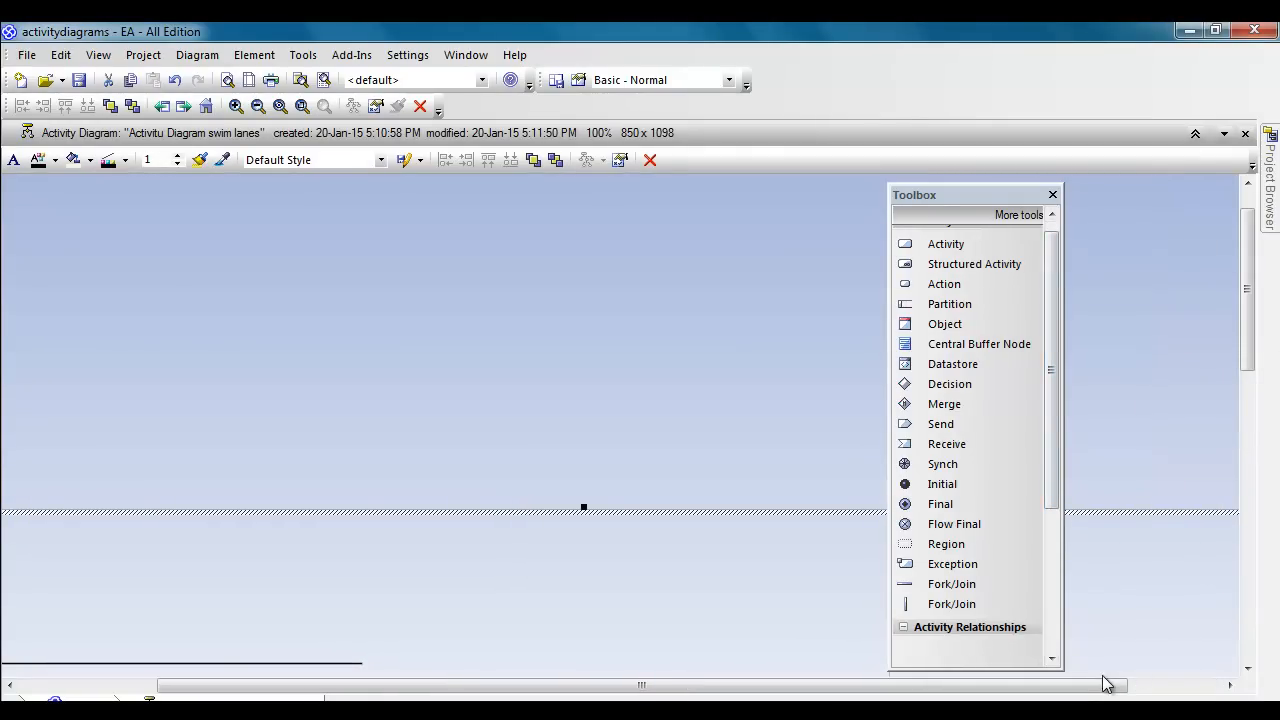
Step: Widen the User partition further at its right edge and move the Online System partition up against User's lower edge
drag(1107, 684, 1201, 684)
drag(1162, 337, 1276, 335)
drag(743, 687, 527, 687)
drag(278, 665, 271, 521)
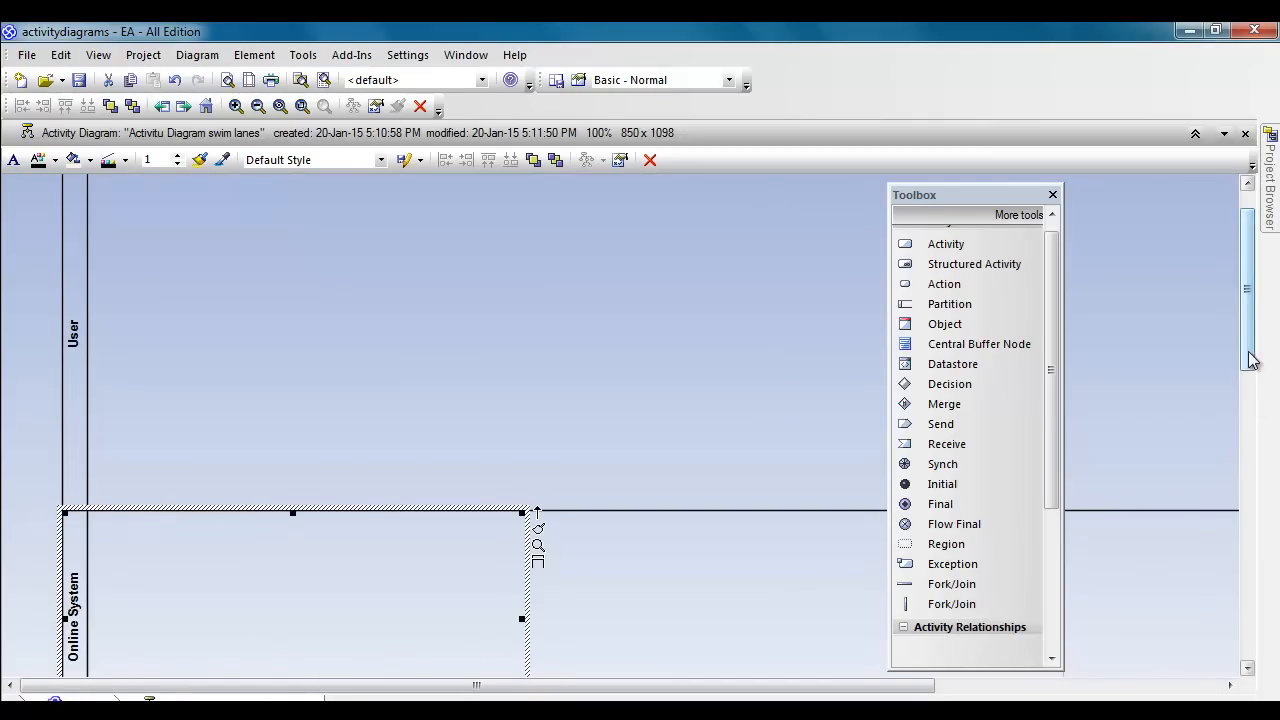
Step: Make the Online System partition taller at its lower edge and widen it to match the User partition above
drag(1250, 360, 1250, 450)
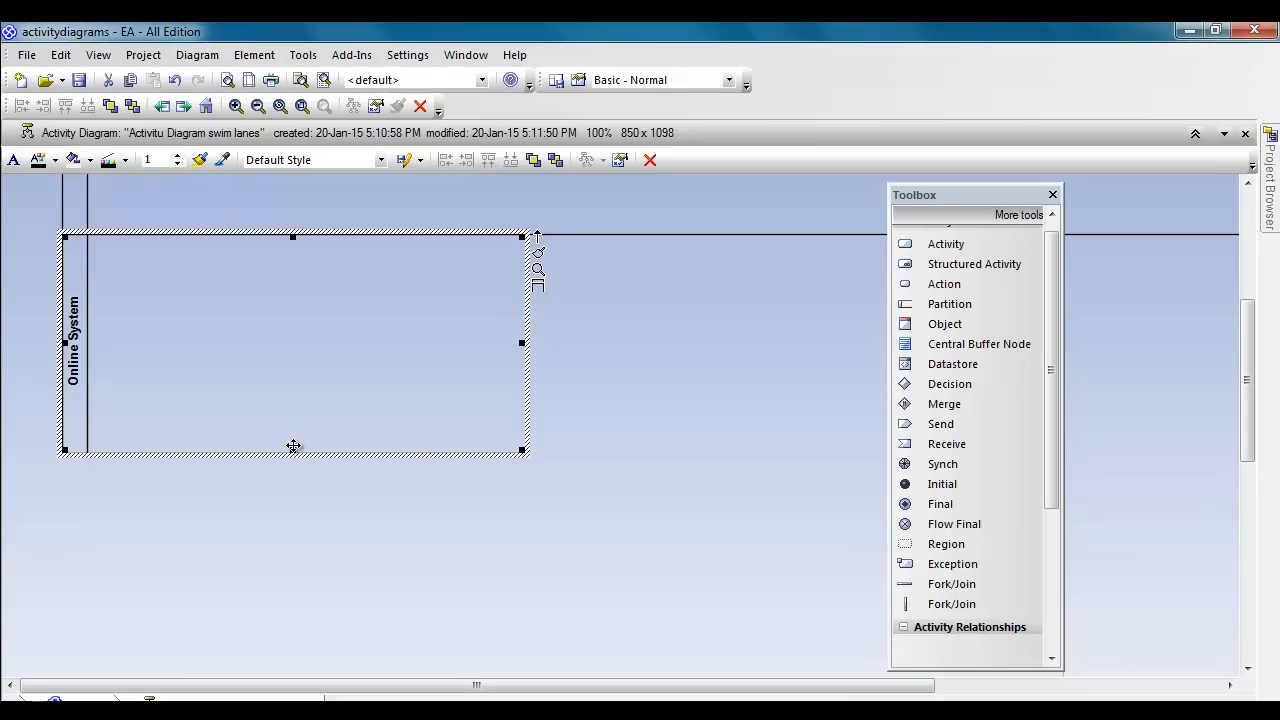
drag(294, 451, 306, 636)
drag(524, 435, 1244, 430)
drag(885, 688, 1222, 688)
drag(853, 435, 1115, 457)
drag(1139, 464, 1163, 464)
drag(888, 691, 602, 688)
drag(1249, 420, 1249, 310)
click(302, 413)
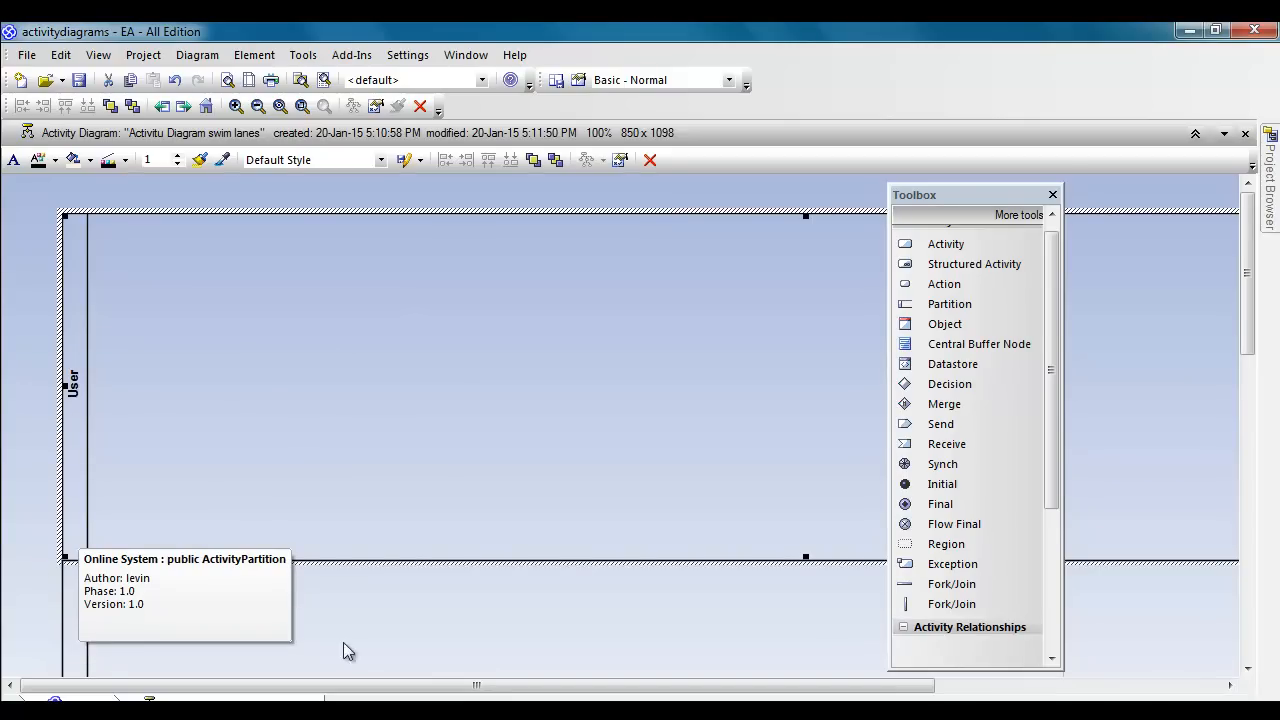
Step: Place an Initial node near the left end of the User lane and clear its name
drag(1058, 338, 1066, 382)
click(945, 432)
click(151, 366)
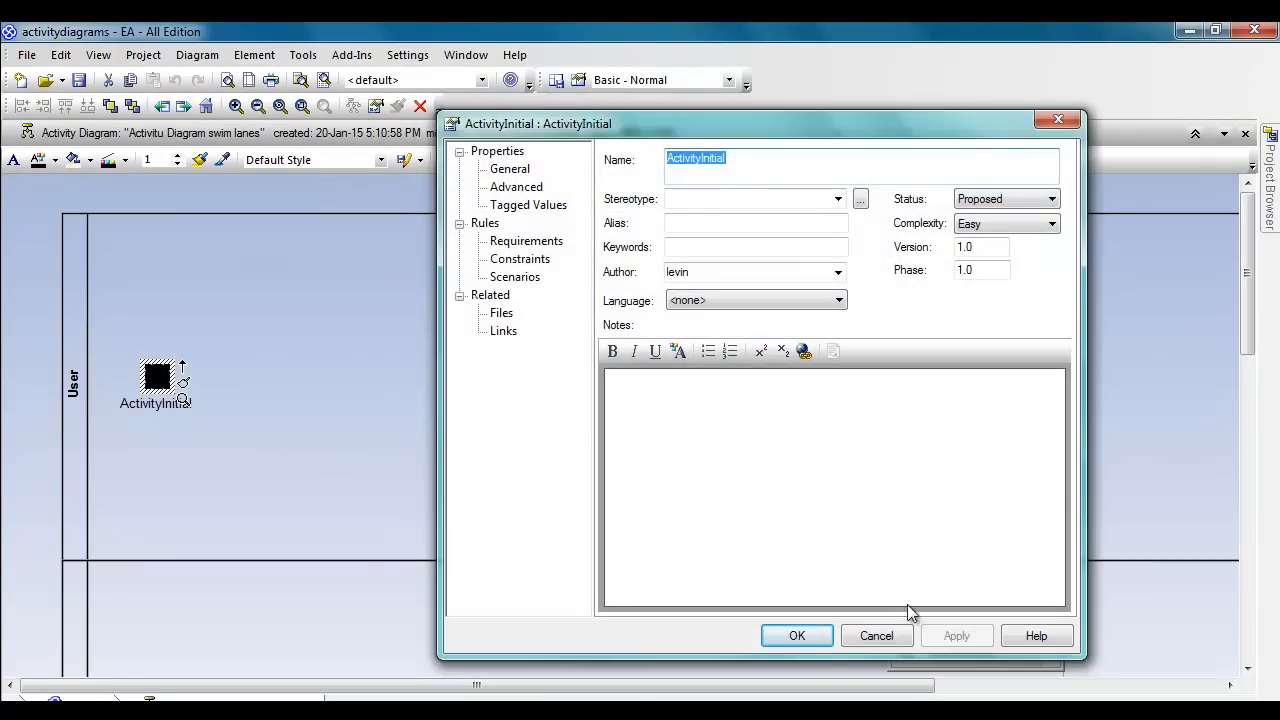
click(826, 645)
click(145, 420)
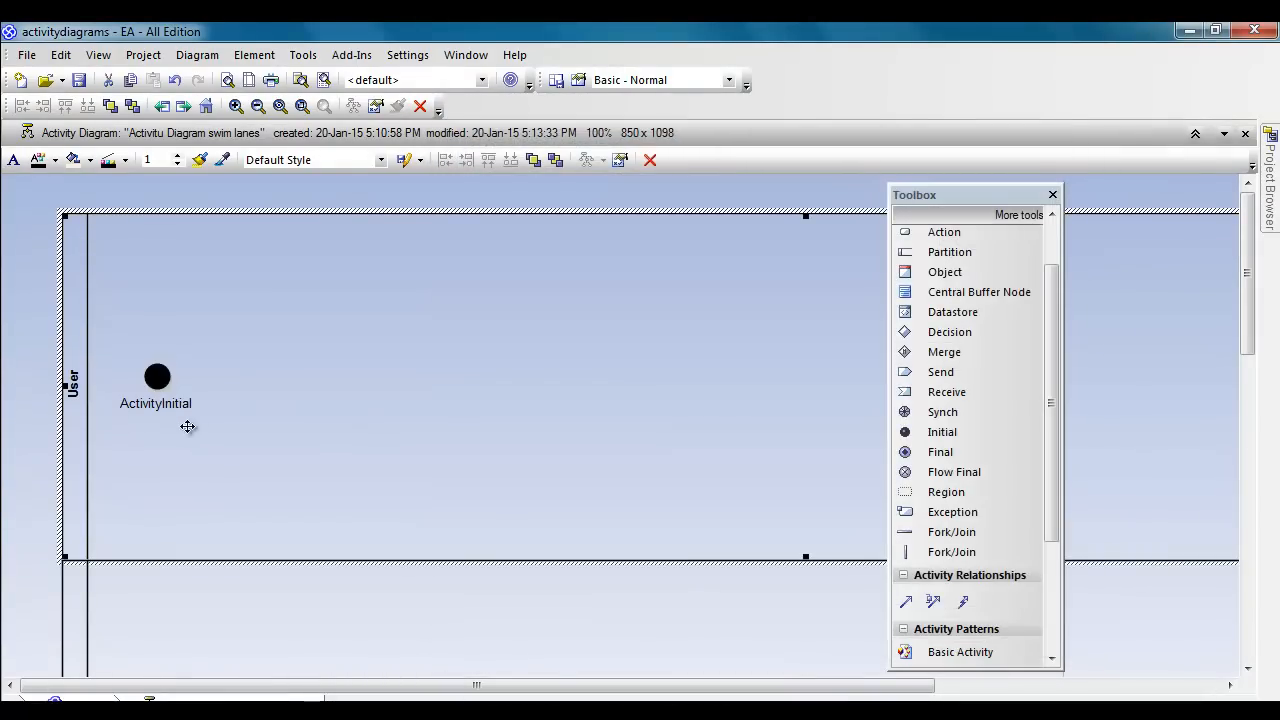
double_click(170, 398)
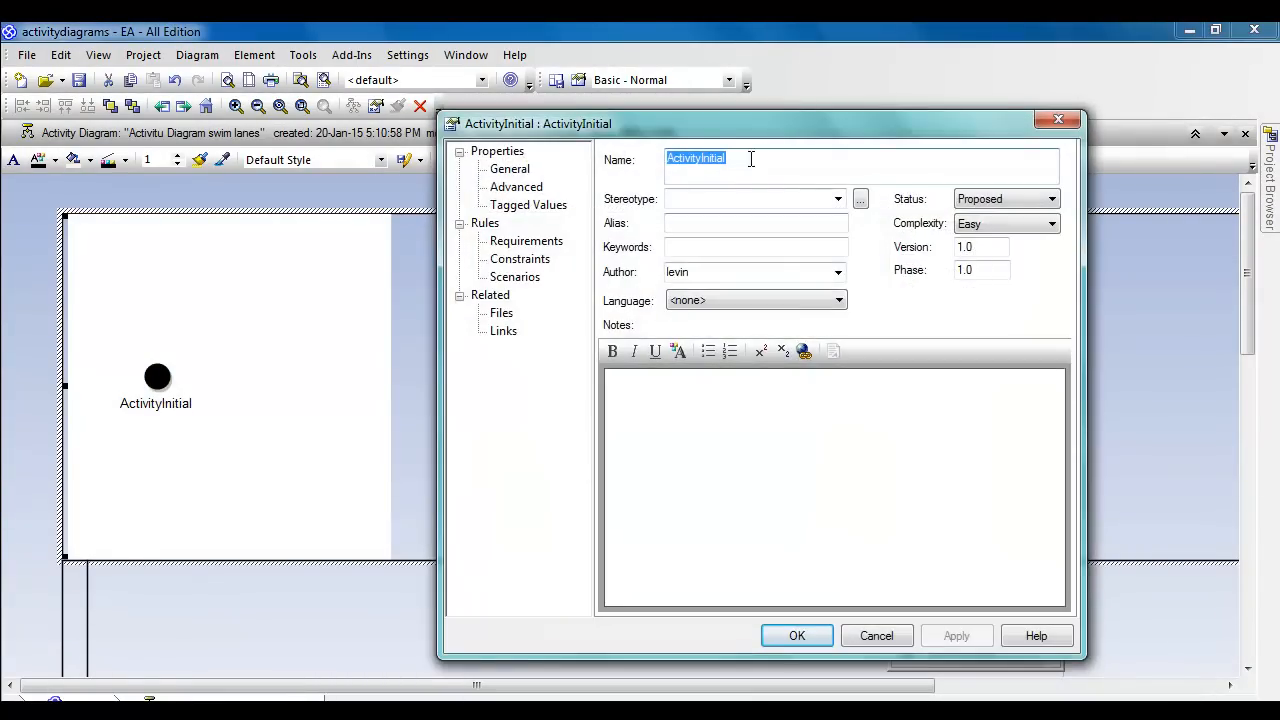
key(Delete)
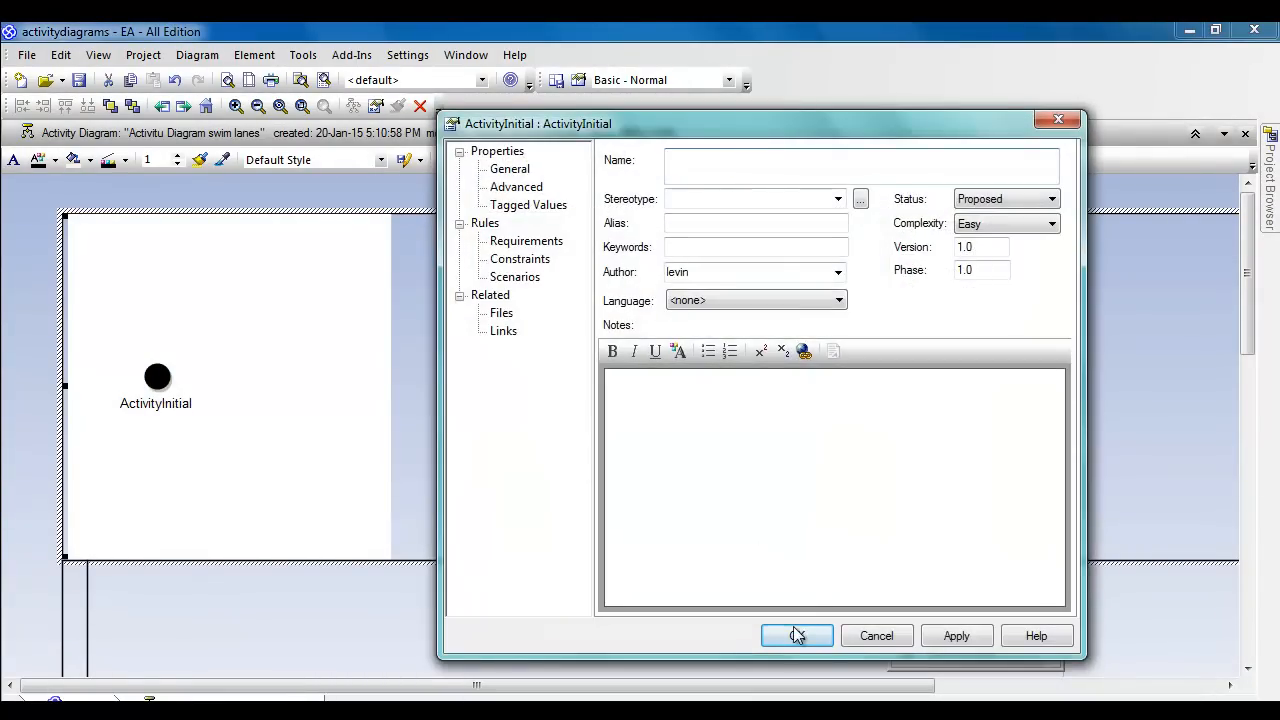
click(797, 635)
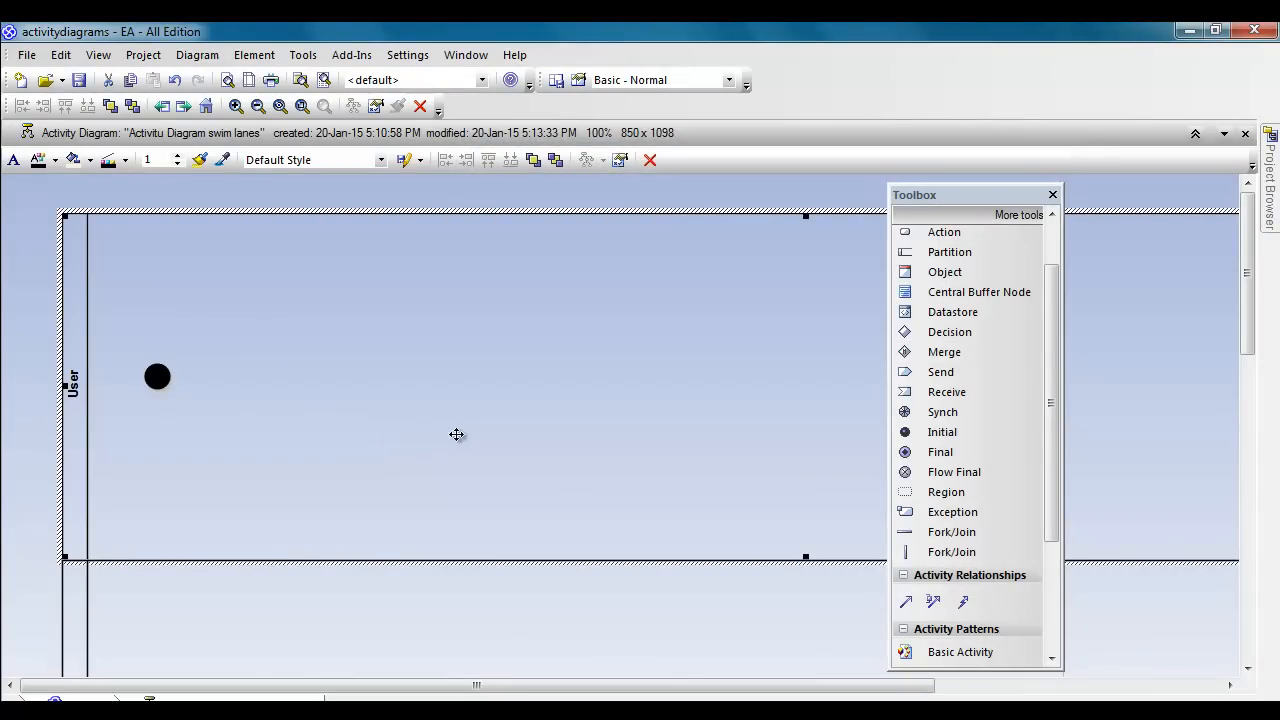
click(948, 234)
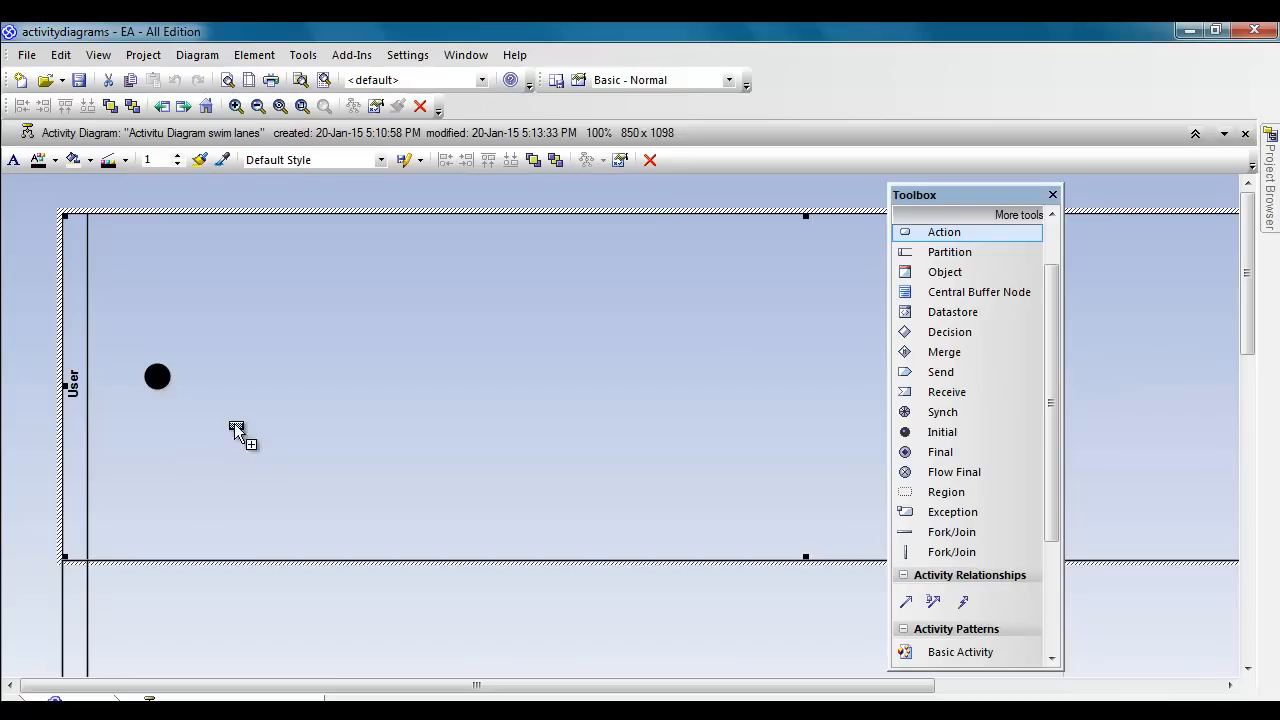
click(247, 372)
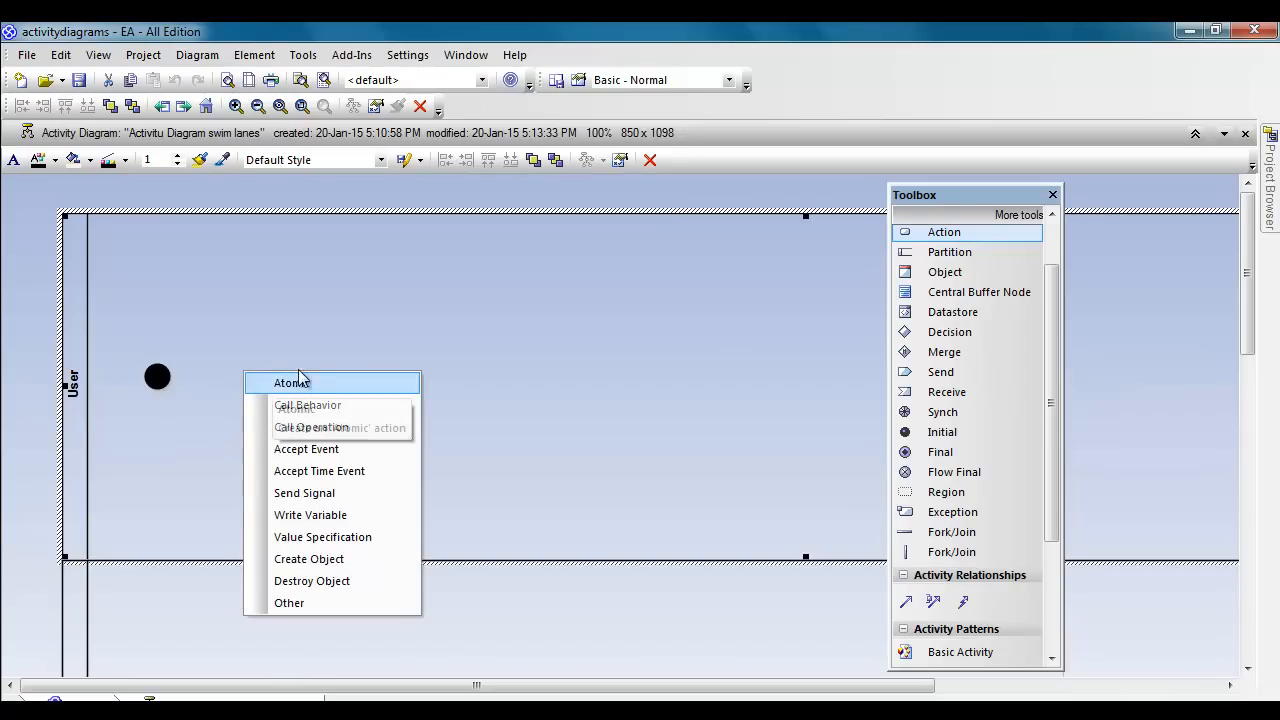
click(565, 404)
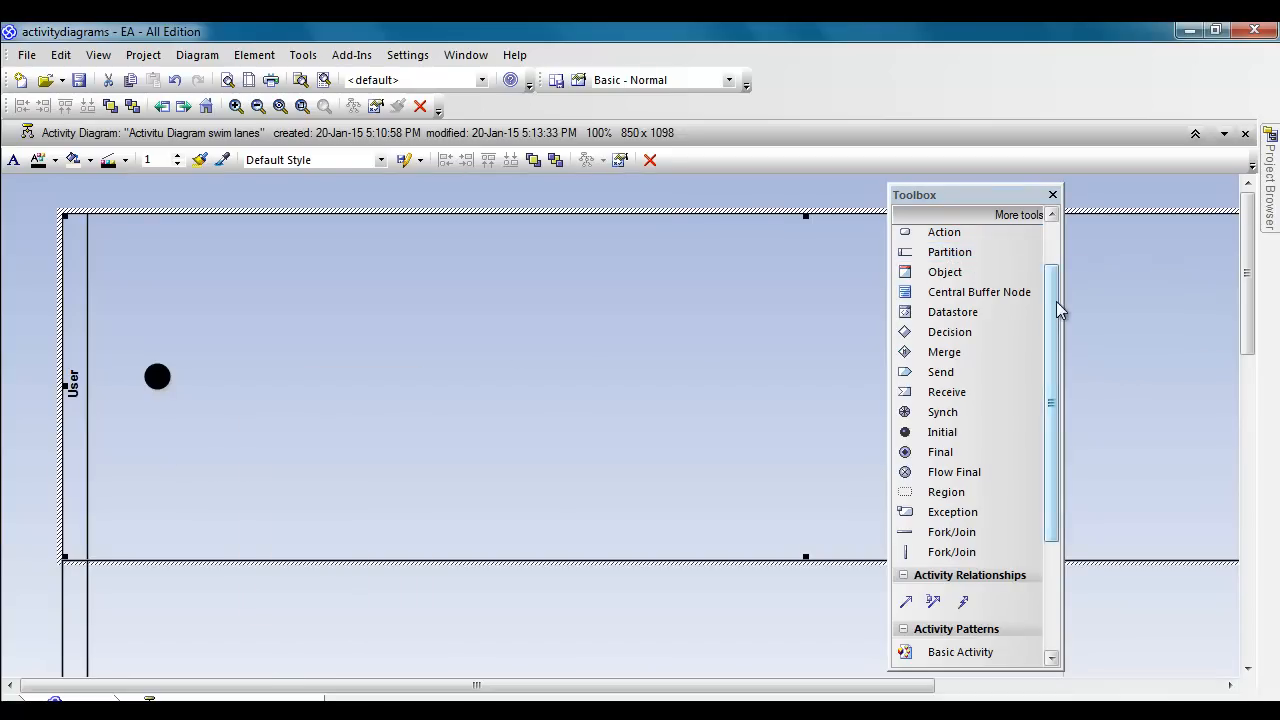
Step: Add an Activity named "URL" in the User lane, just right of the initial node
drag(1058, 307, 1056, 250)
click(946, 257)
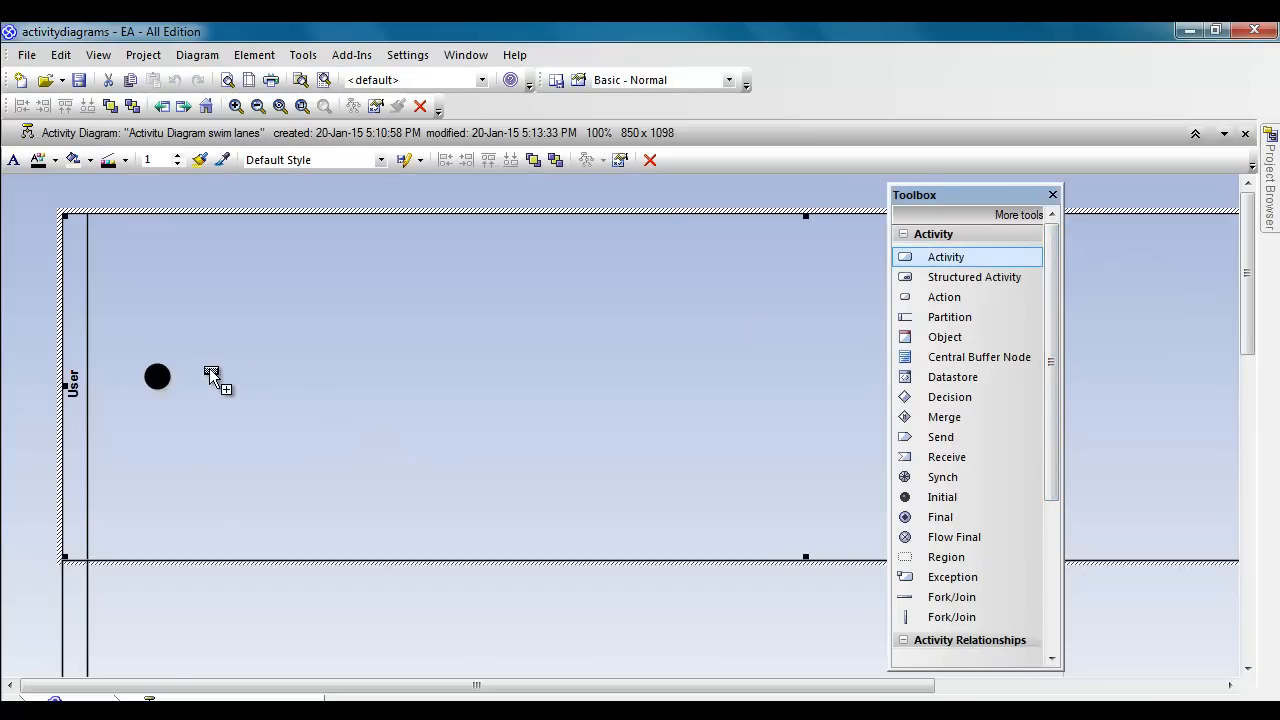
click(252, 382)
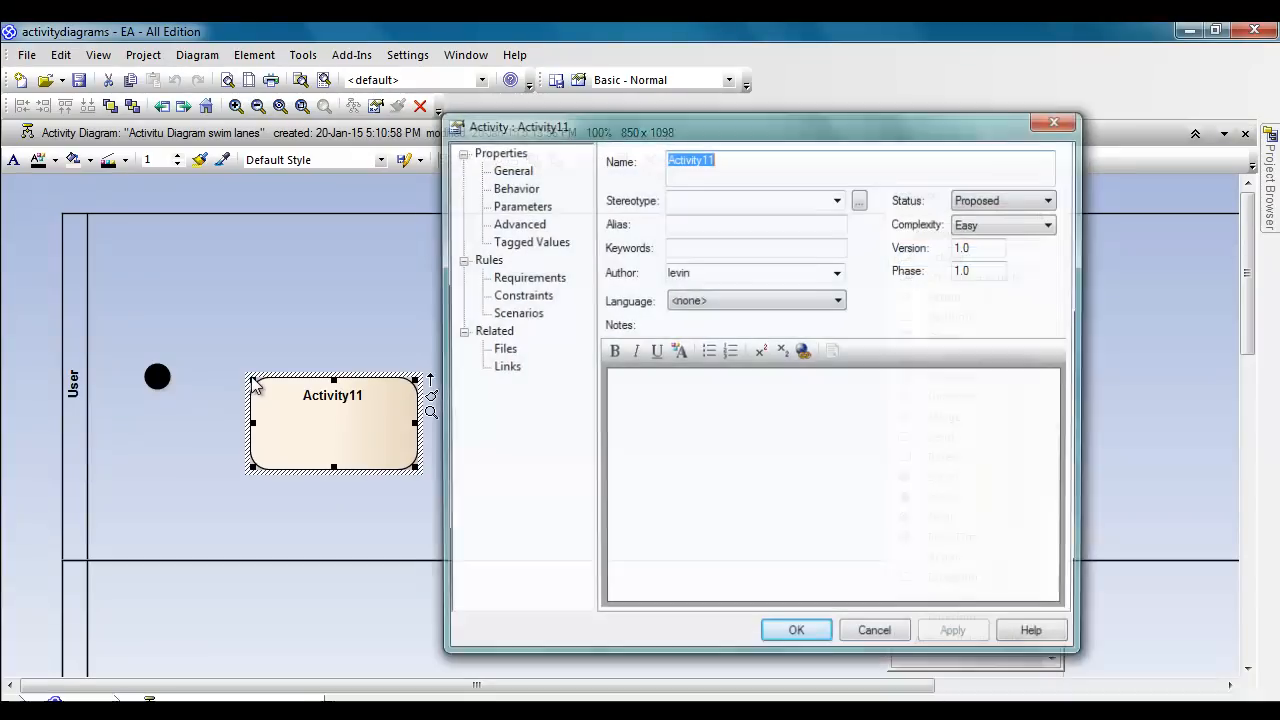
text(URL)
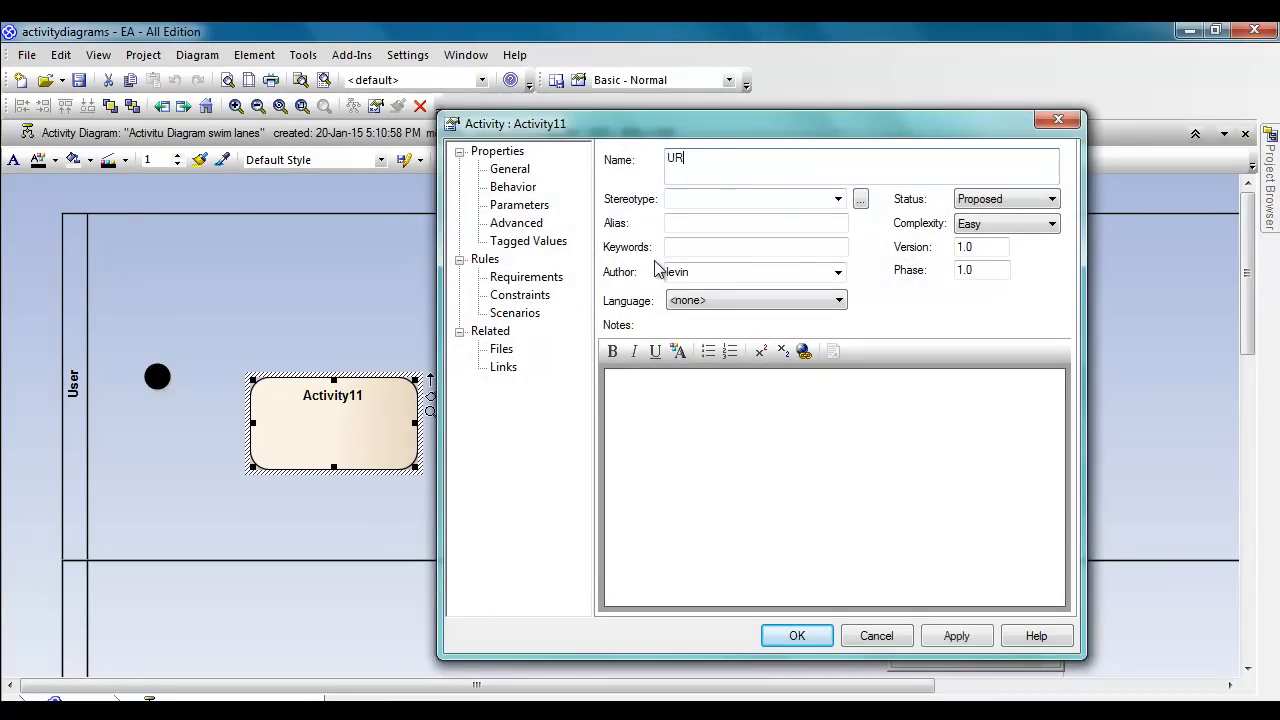
click(800, 636)
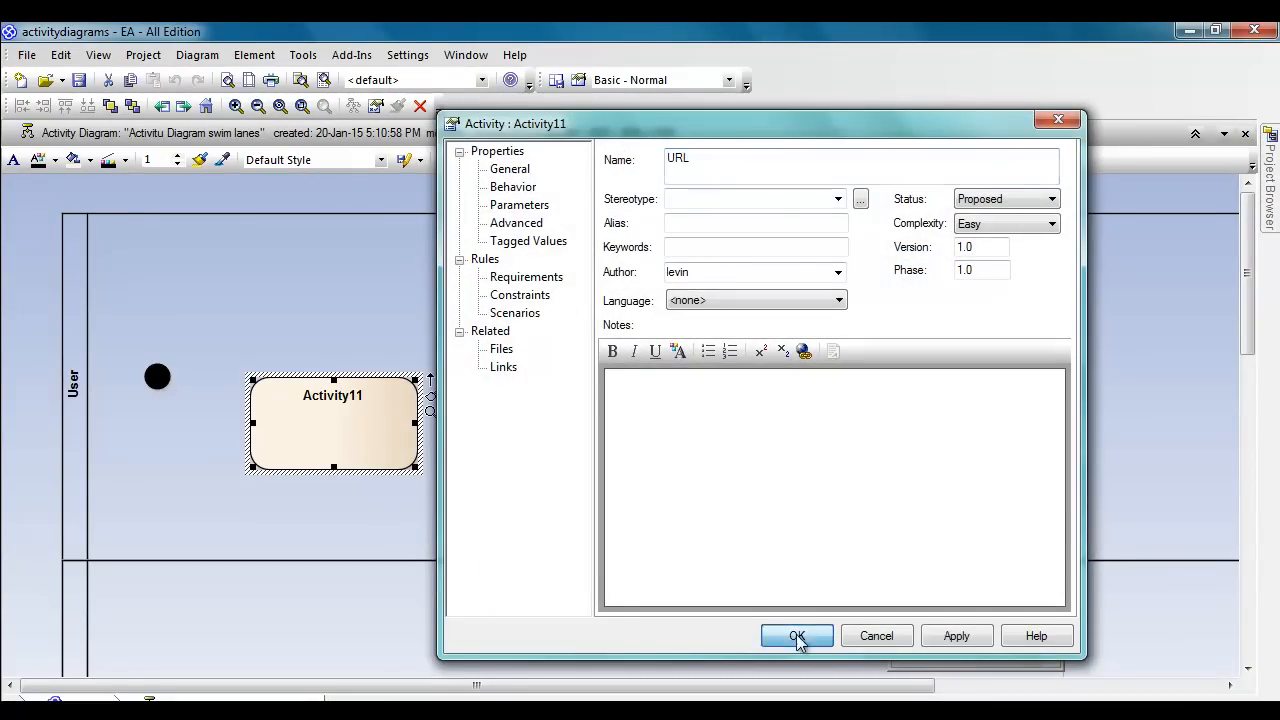
Step: Shrink the URL activity to a compact rounded shape and line it up with the initial node
drag(334, 467, 272, 387)
click(352, 446)
click(294, 390)
Step: Connect the initial node to the URL activity with a Control Flow
click(160, 375)
drag(184, 366, 236, 382)
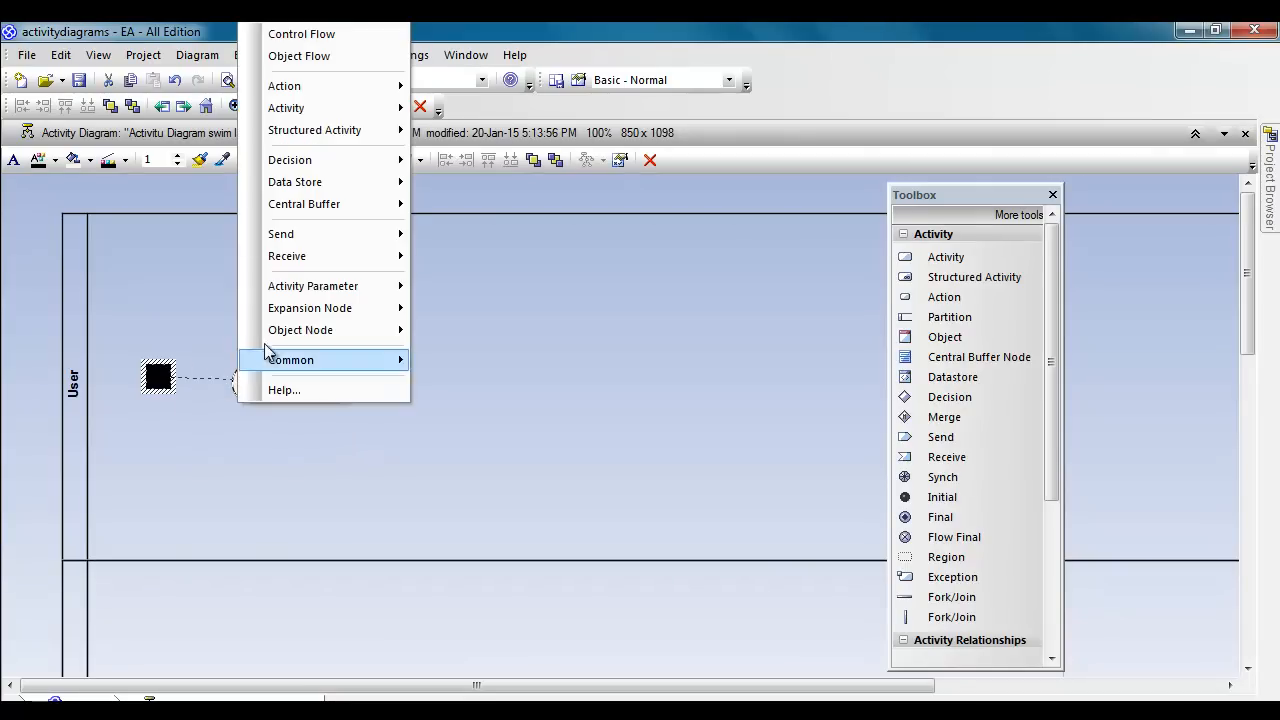
click(320, 38)
click(390, 470)
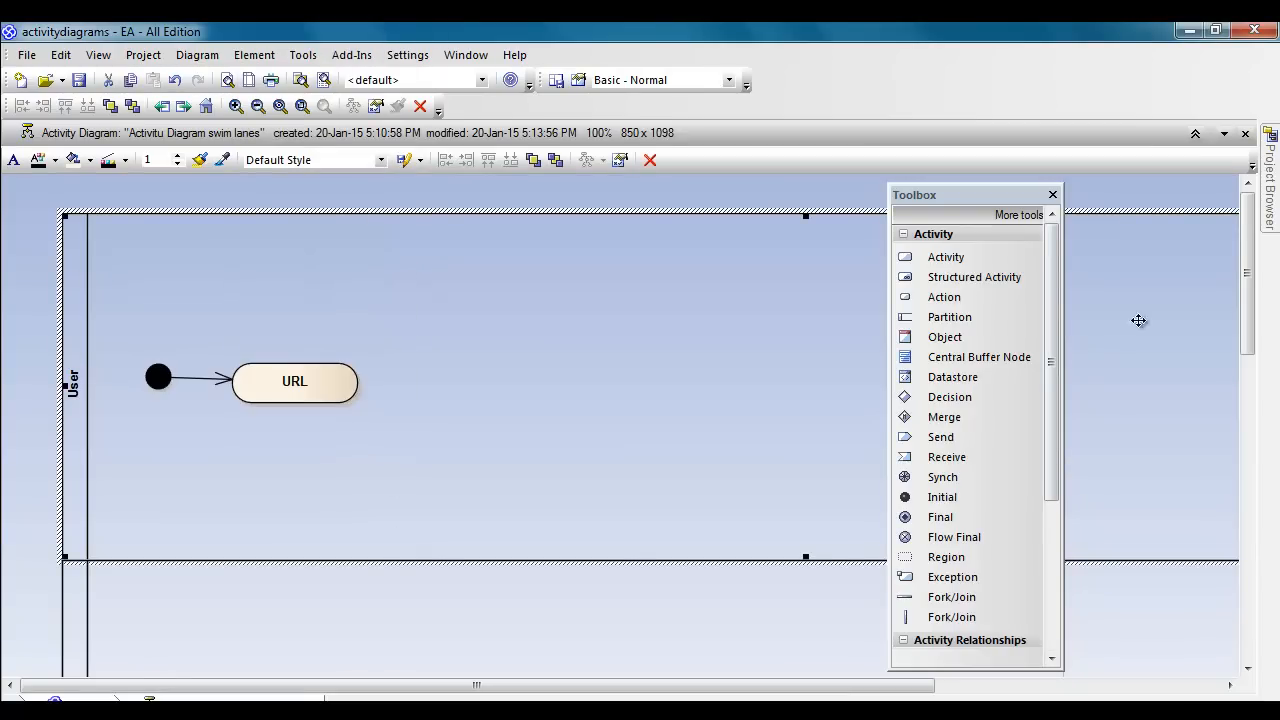
Step: Add a compact Activity named "Search for the flight" in the Online System lane, directly below the URL activity
drag(1252, 311, 1259, 368)
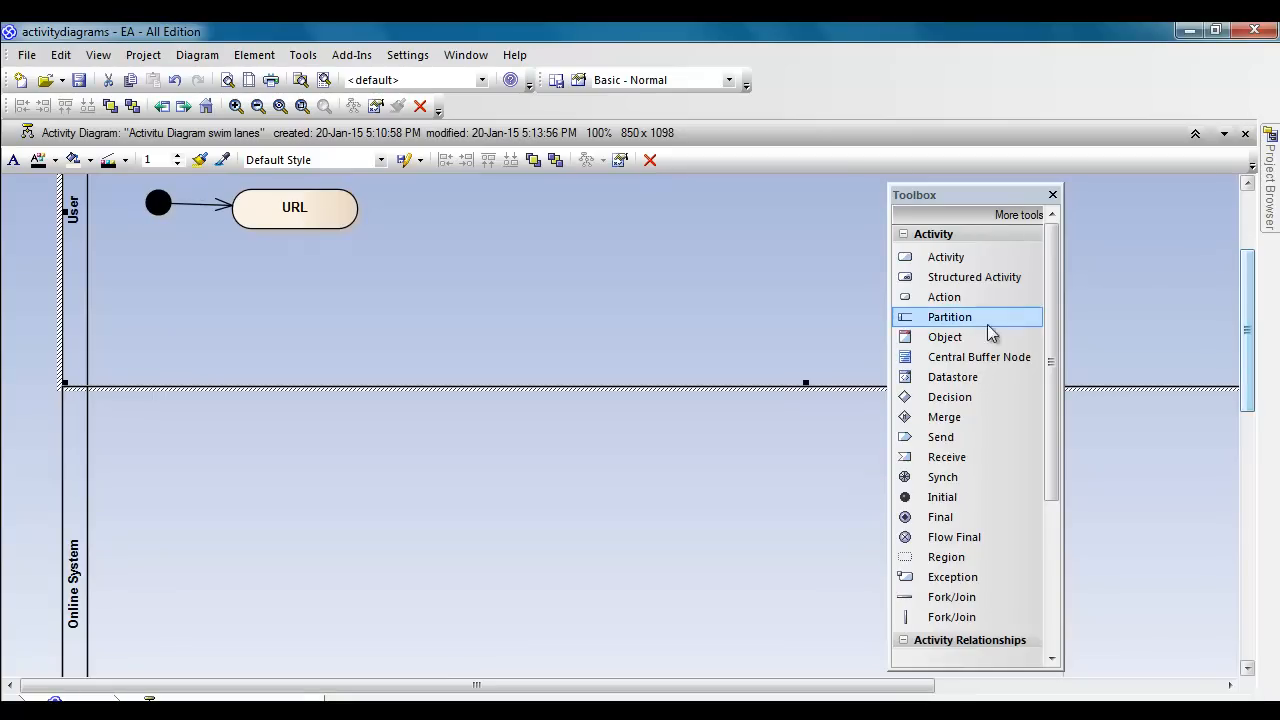
click(925, 257)
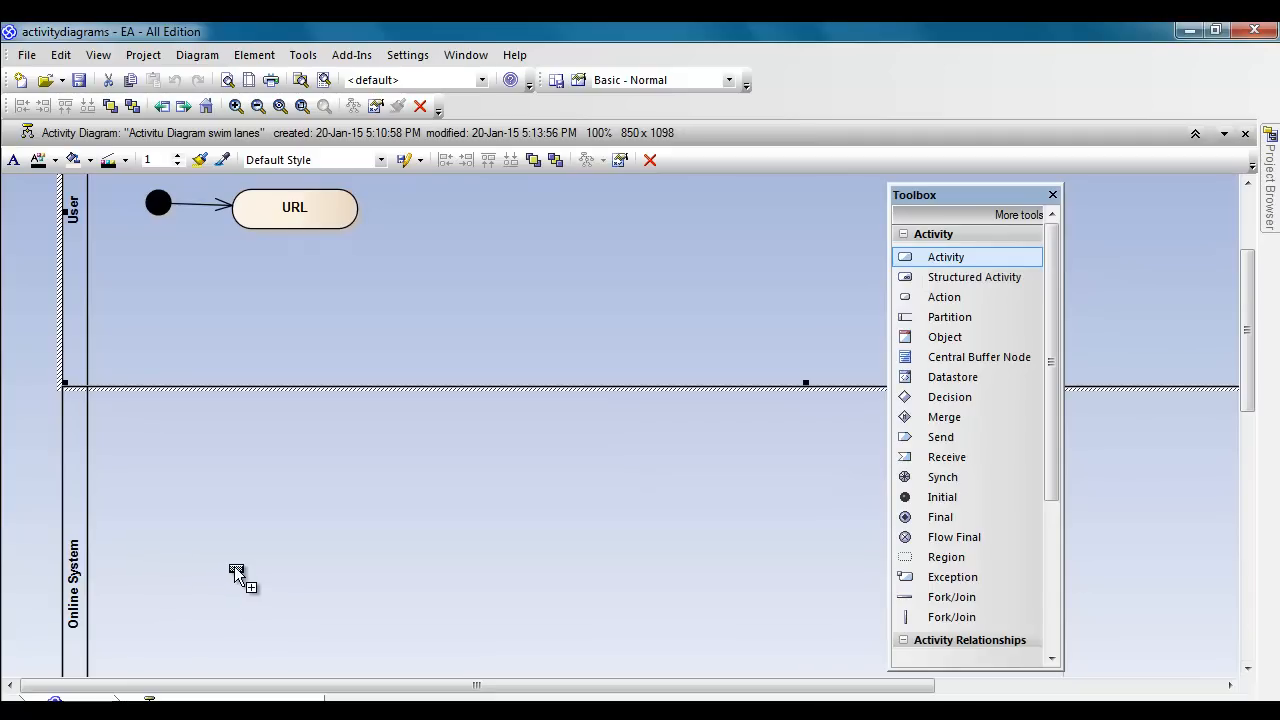
click(300, 549)
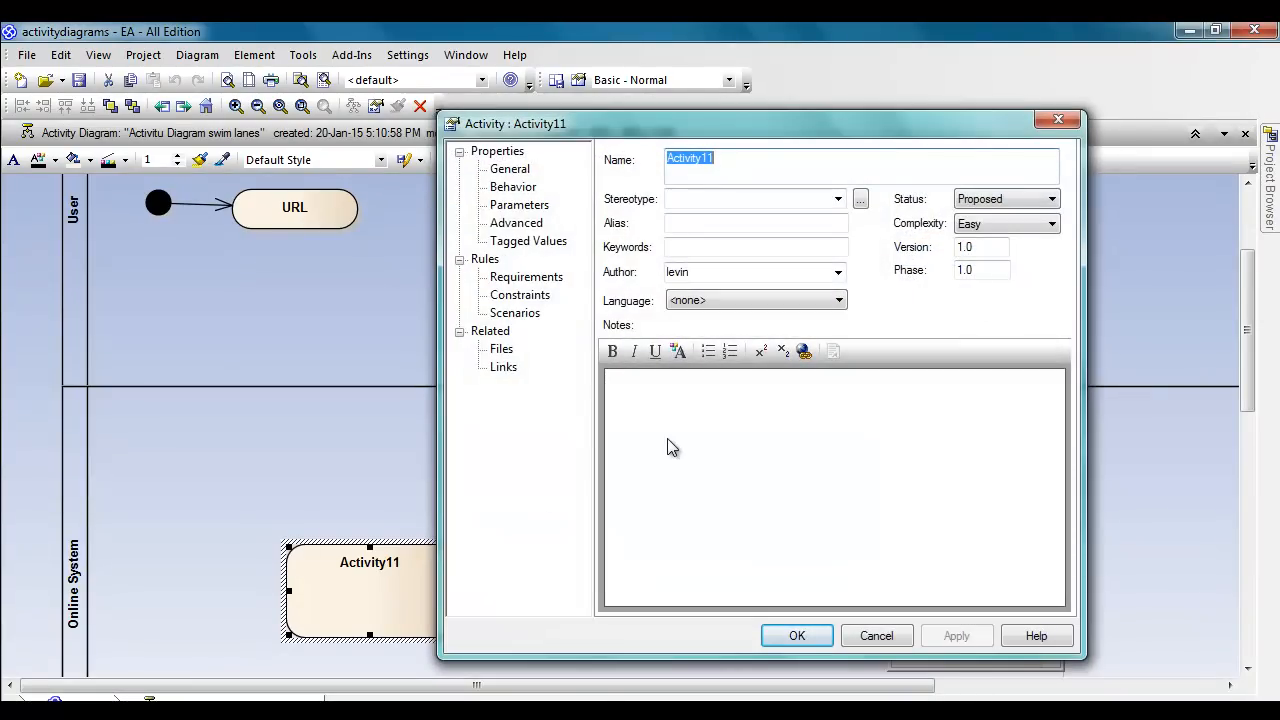
text(sE)
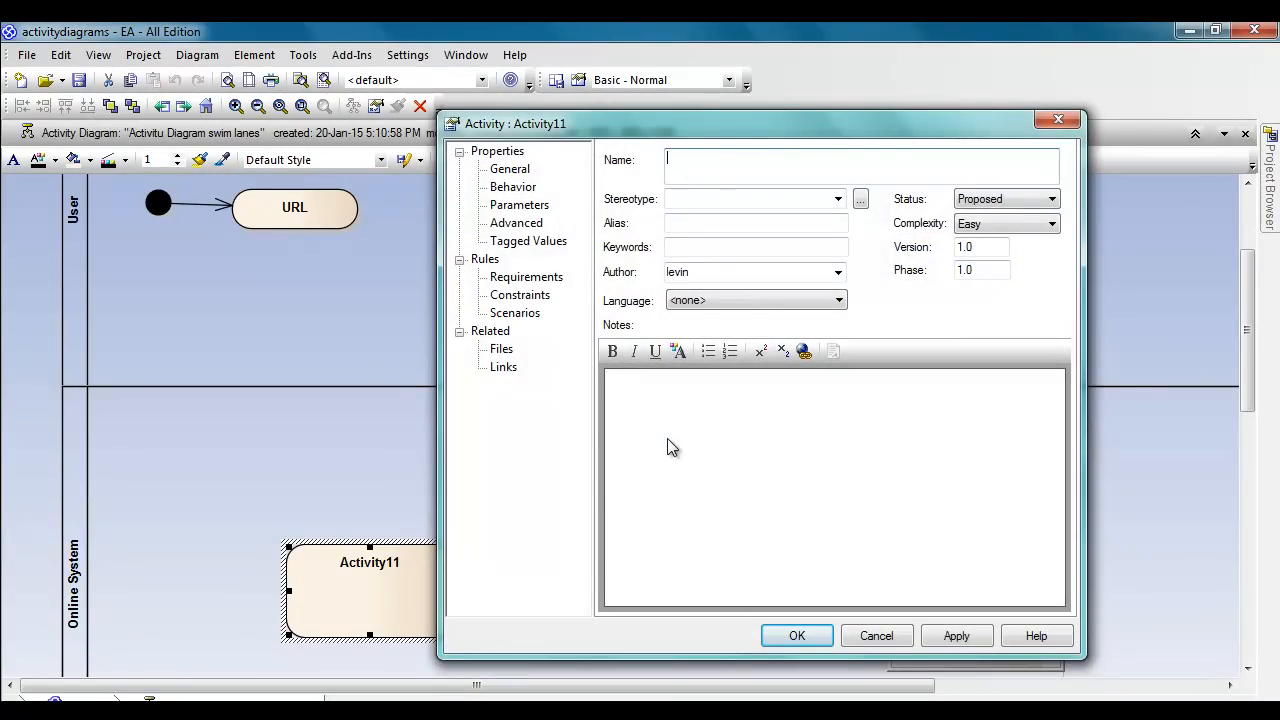
text(arch for the flight)
click(797, 636)
drag(370, 635, 325, 547)
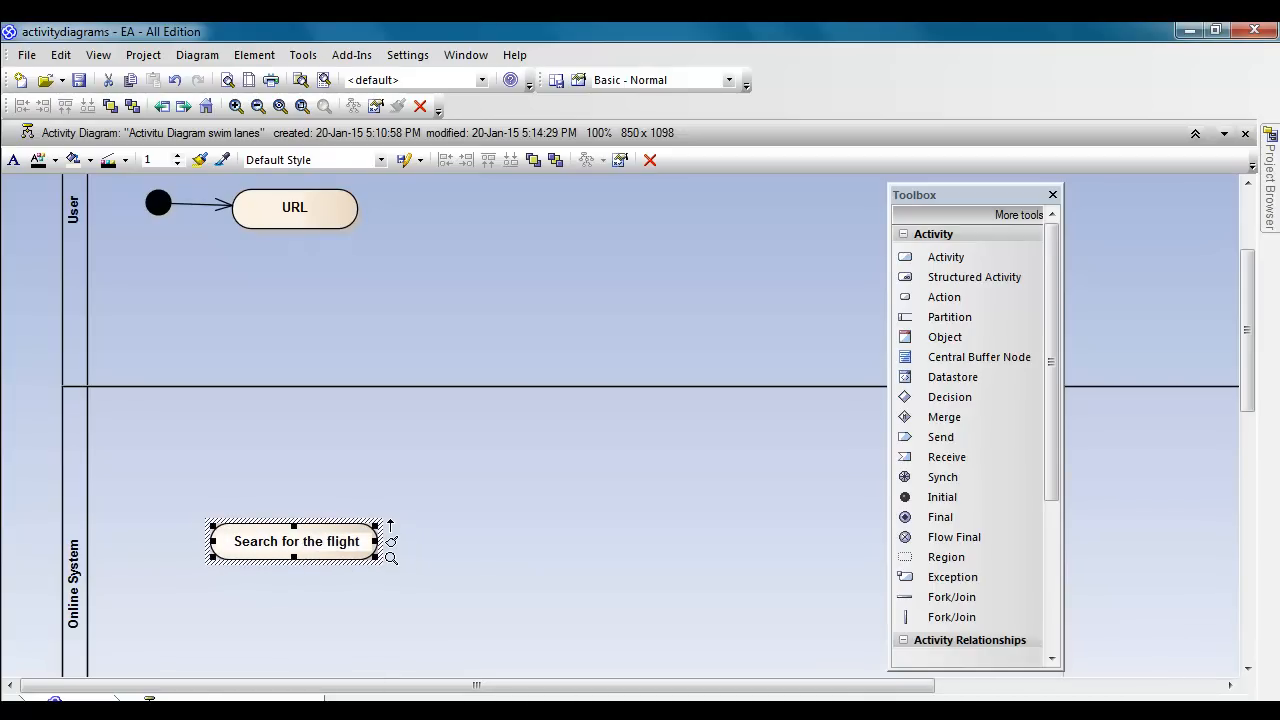
Step: Connect the URL activity to the "Search for the flight" activity with a Control Flow
click(305, 226)
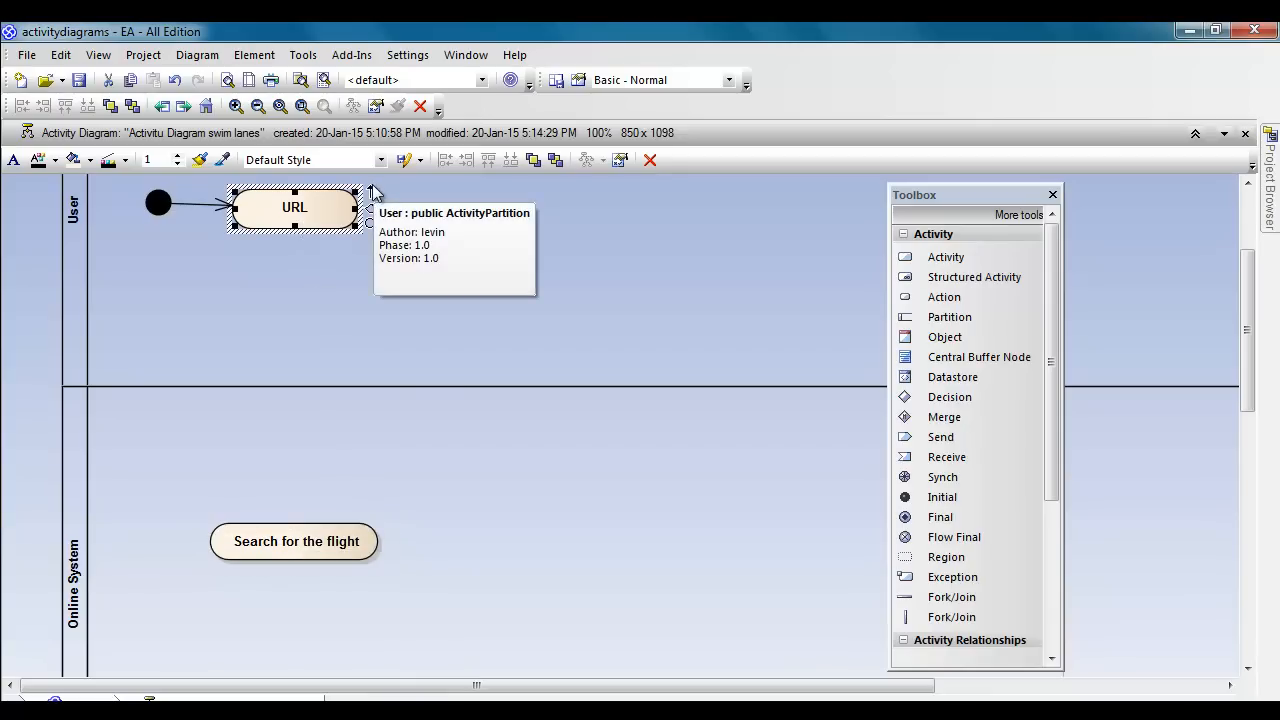
drag(376, 195, 298, 538)
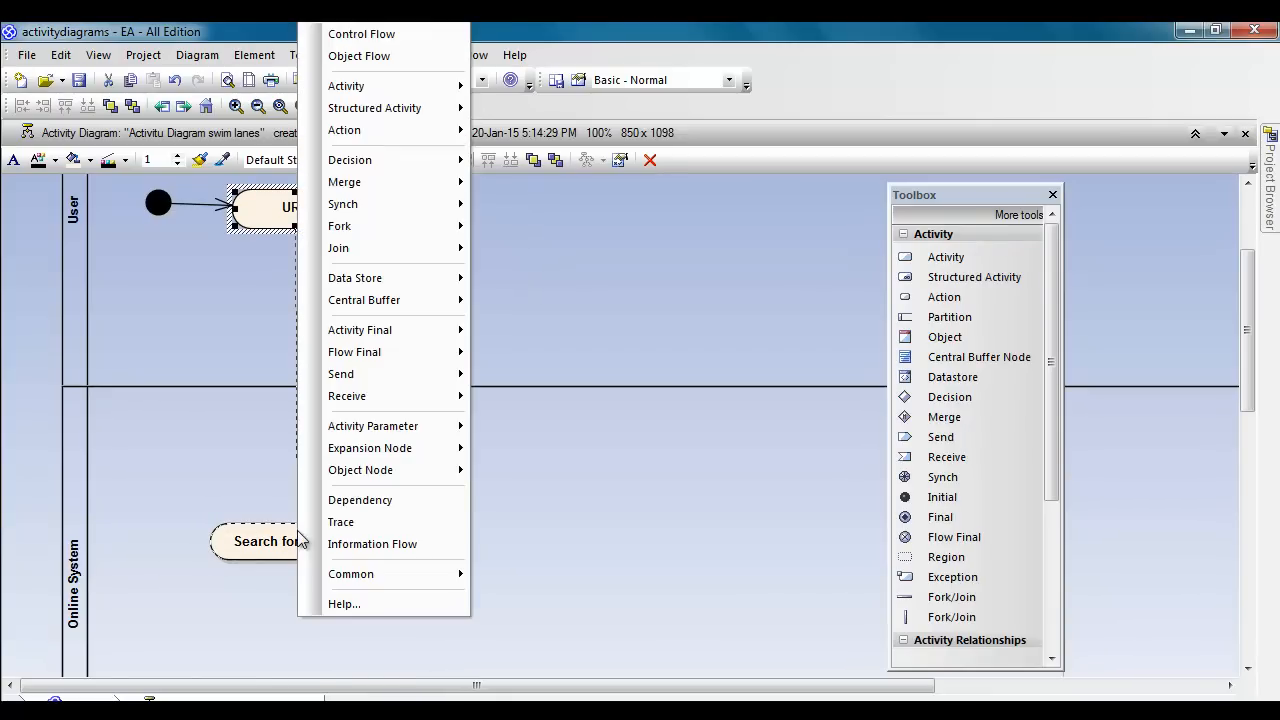
click(407, 33)
click(503, 504)
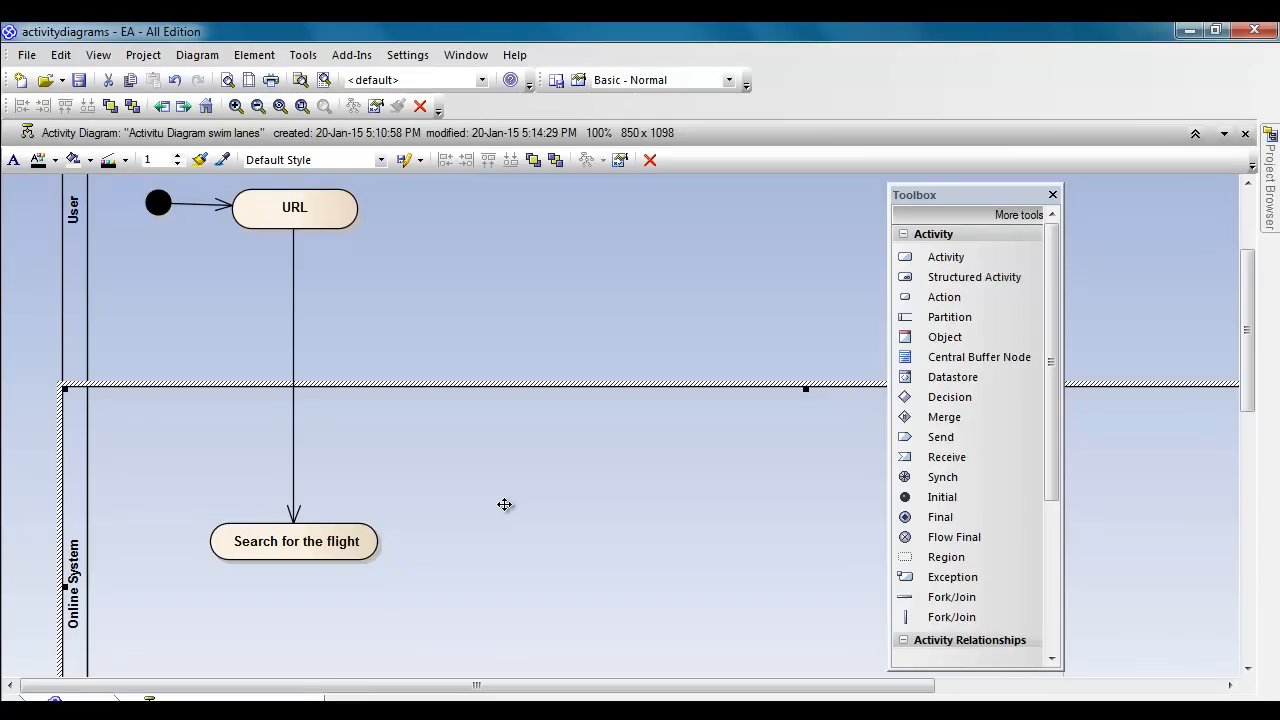
Step: Create an unnamed Decision right of "Search for the flight", linked from it by a Control Flow, with a small gap between them
click(337, 541)
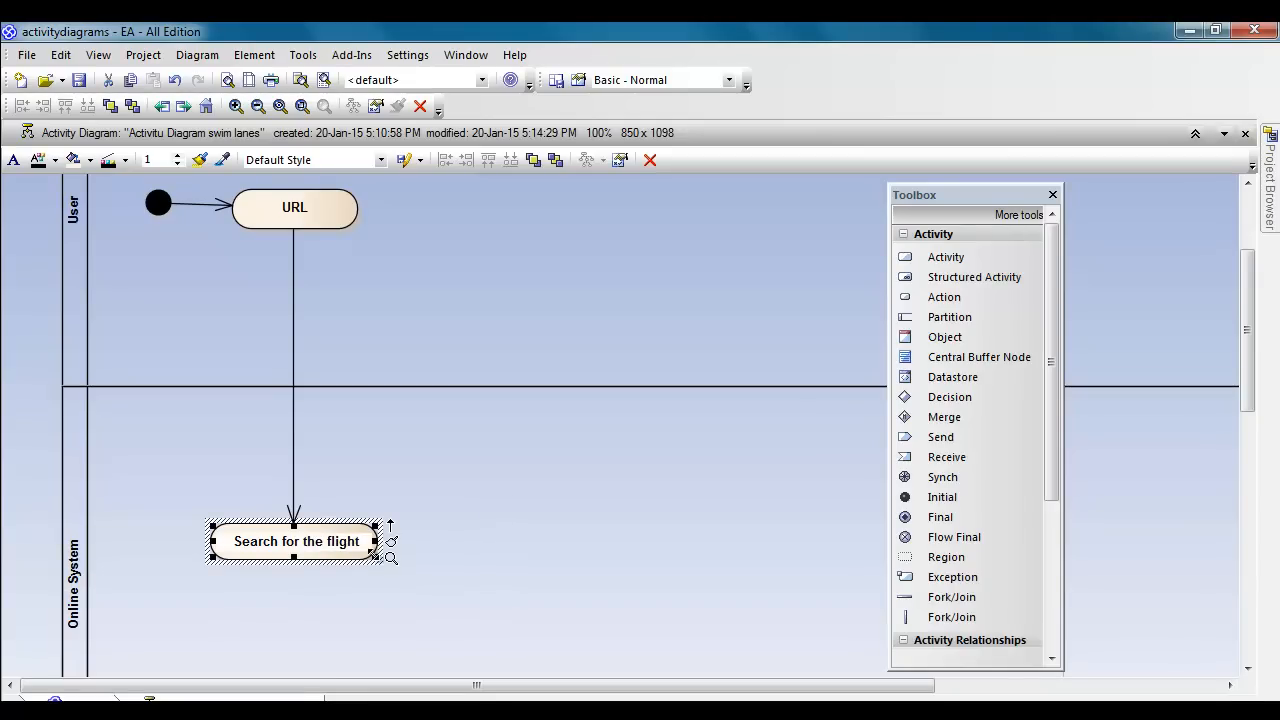
drag(389, 519, 417, 534)
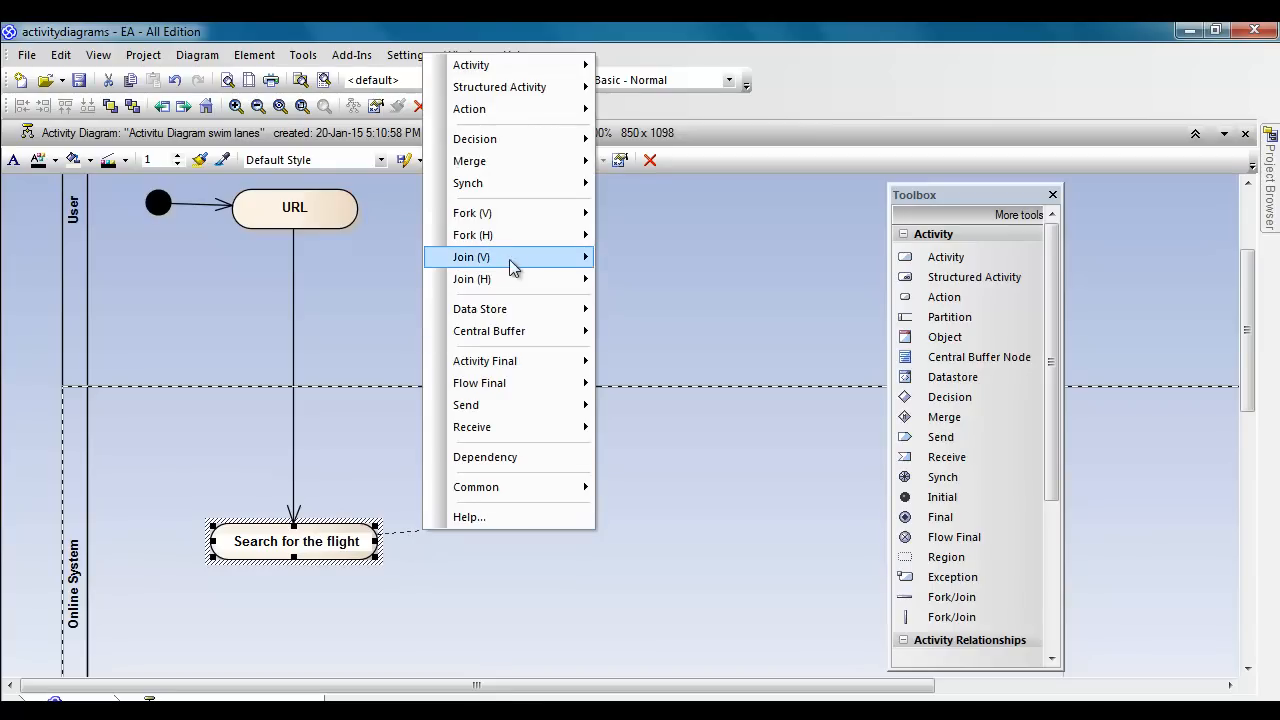
mouse_move(511, 249)
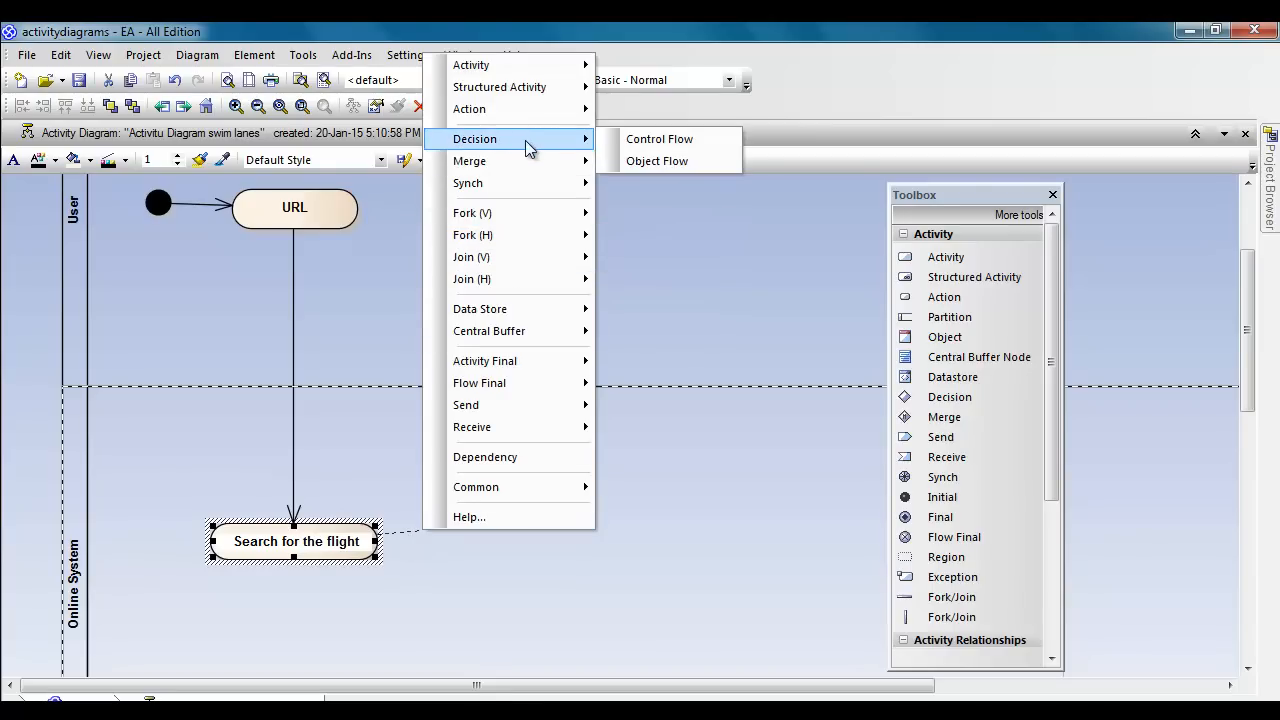
click(657, 139)
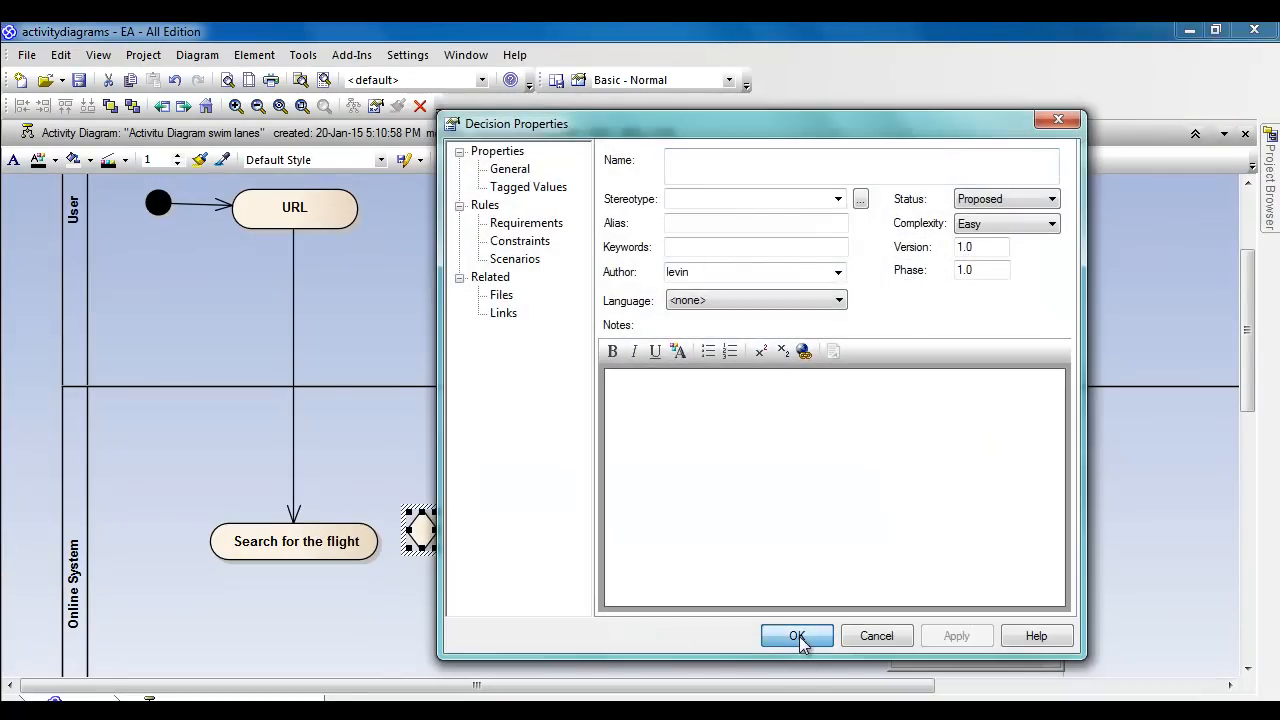
click(797, 637)
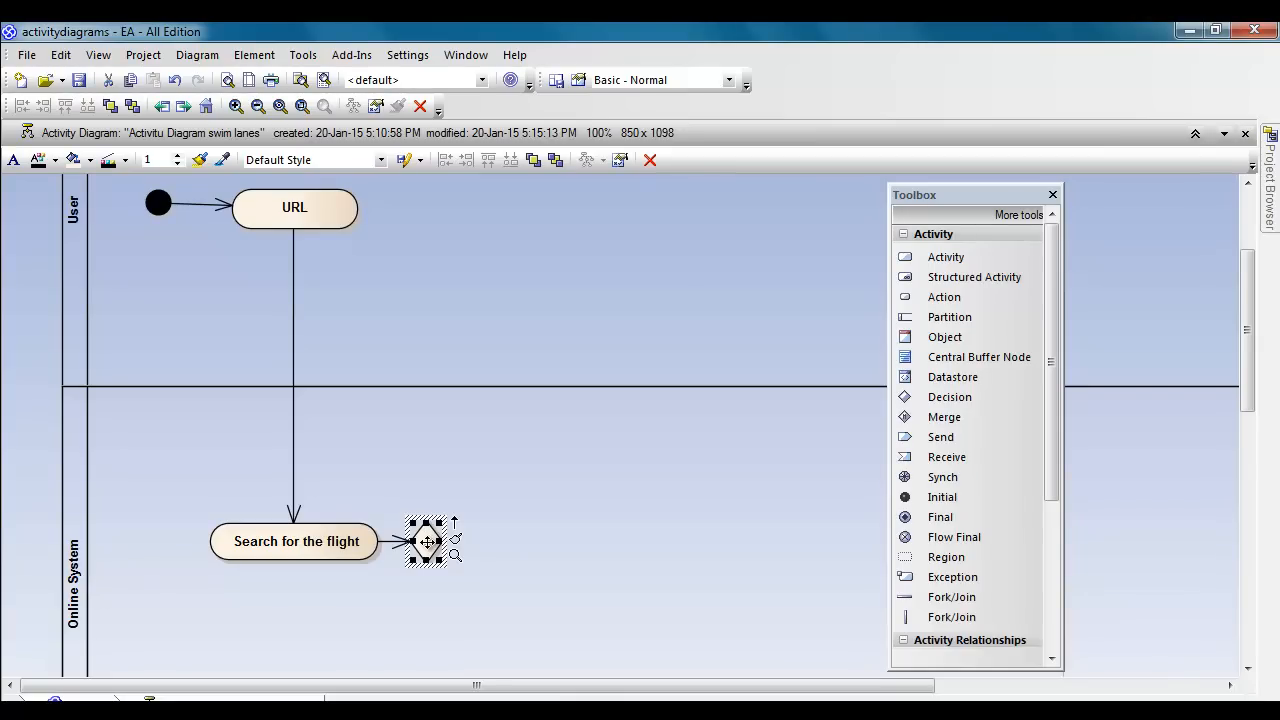
drag(427, 541, 444, 541)
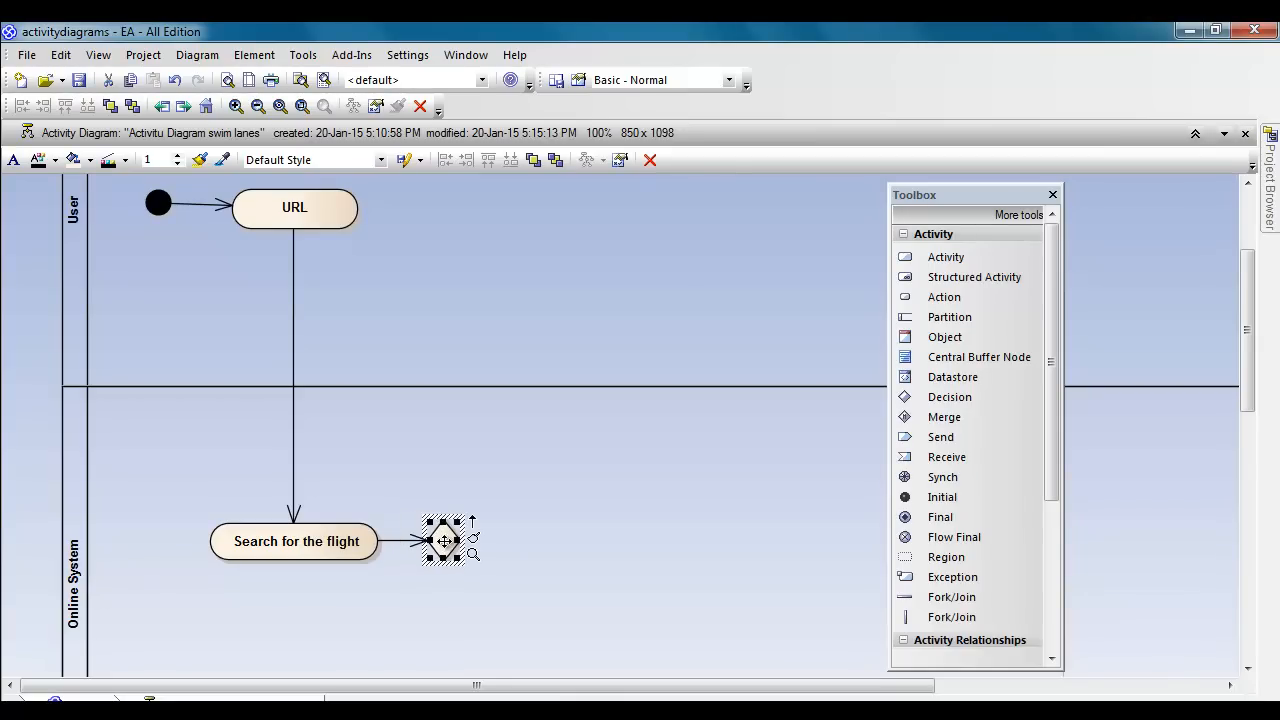
click(481, 599)
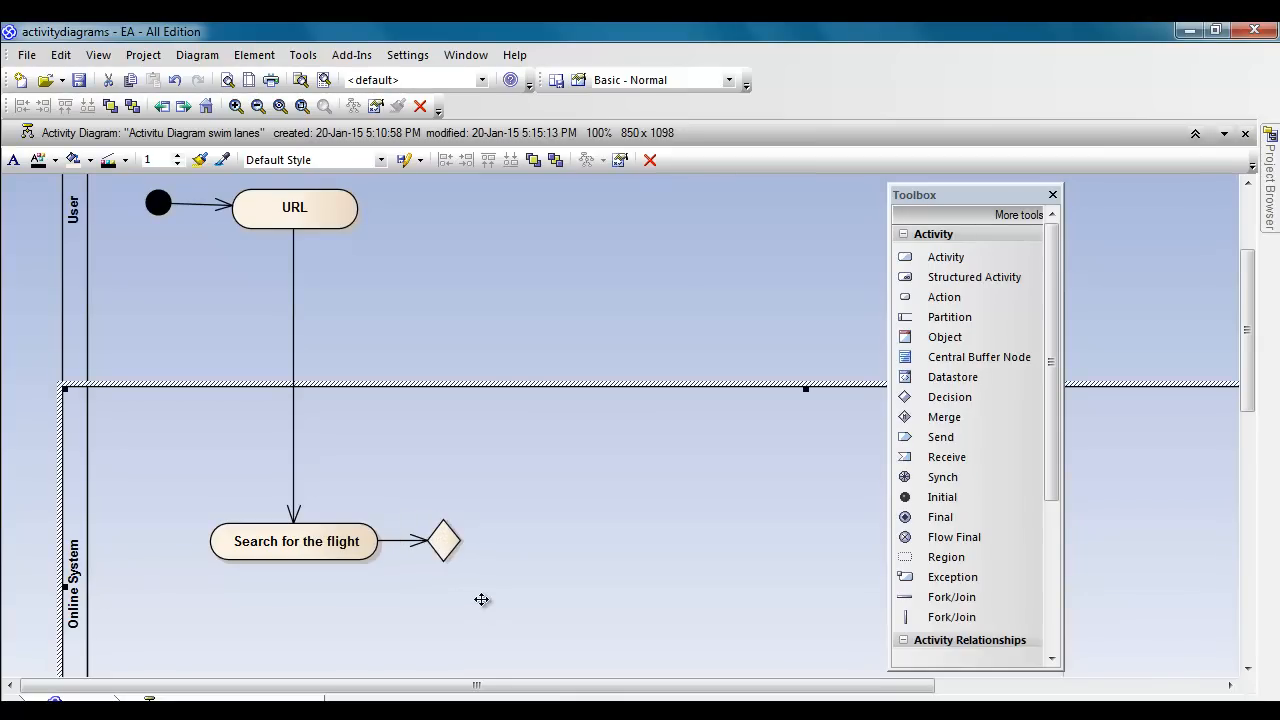
click(442, 546)
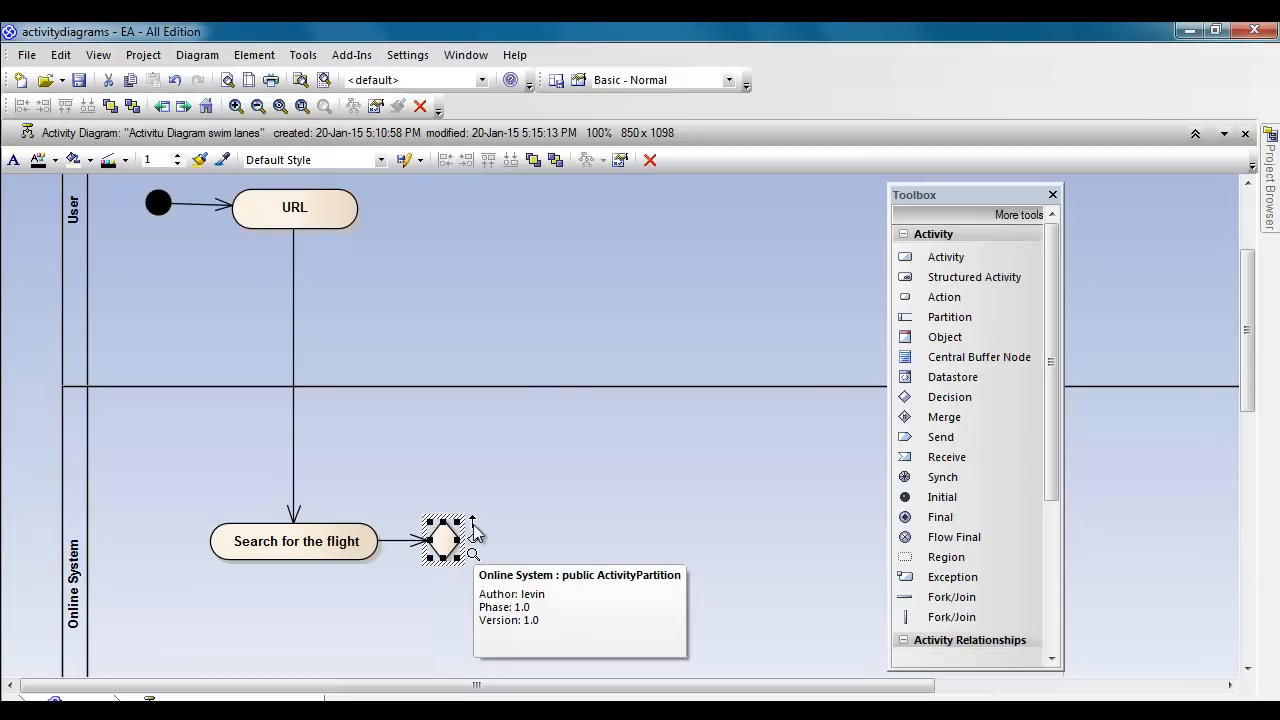
click(475, 520)
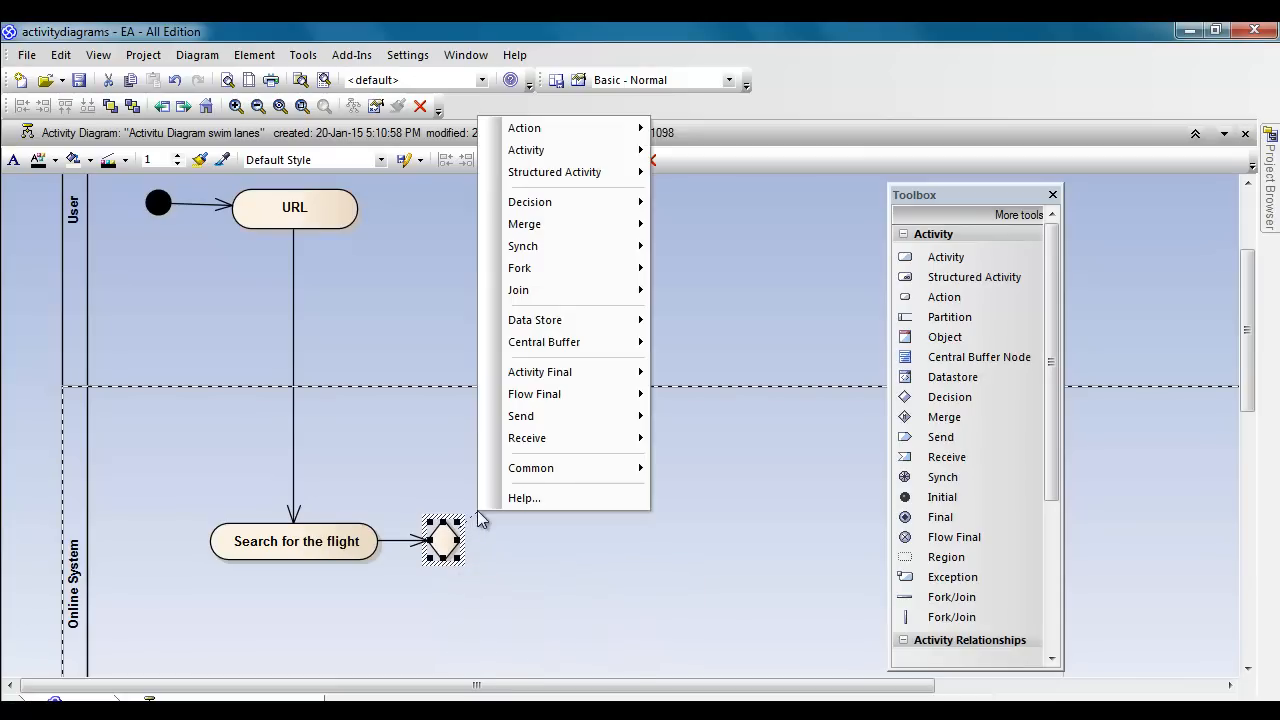
click(463, 529)
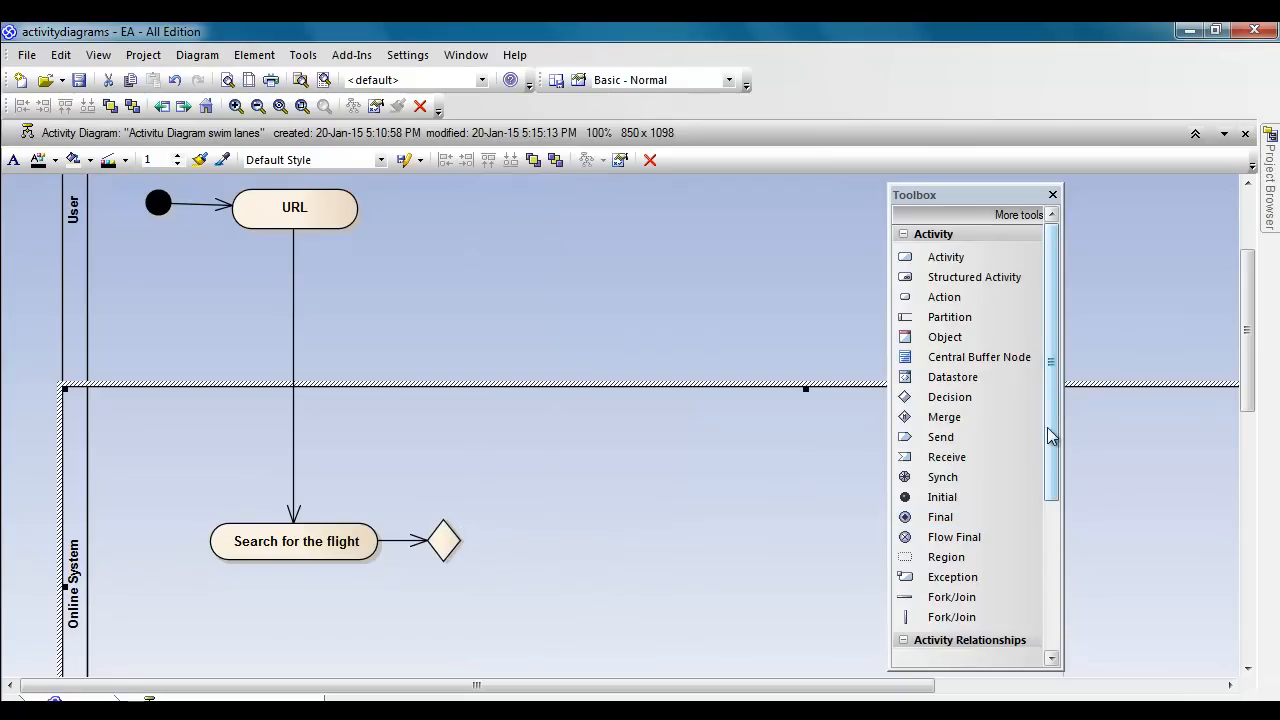
Step: Try to link the Decision back to the "Search for the flight" activity with a Control Flow
drag(1051, 421, 1051, 510)
click(905, 539)
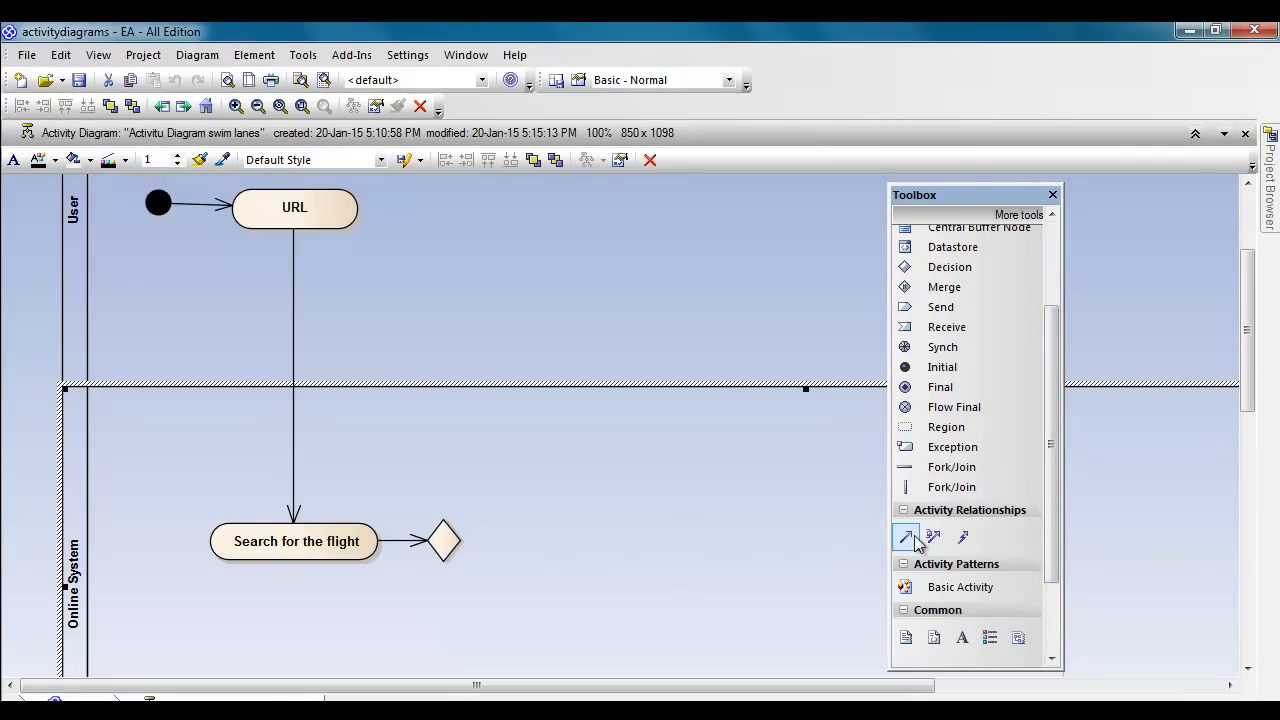
click(456, 539)
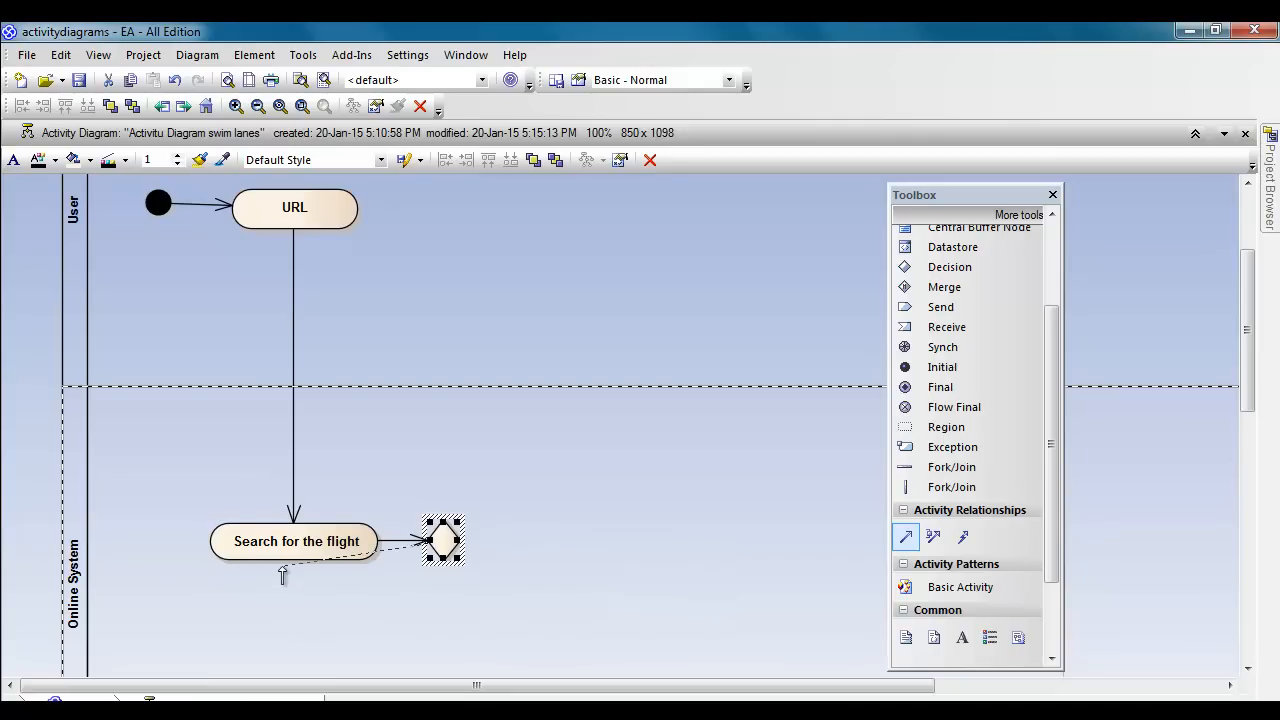
drag(283, 565, 285, 560)
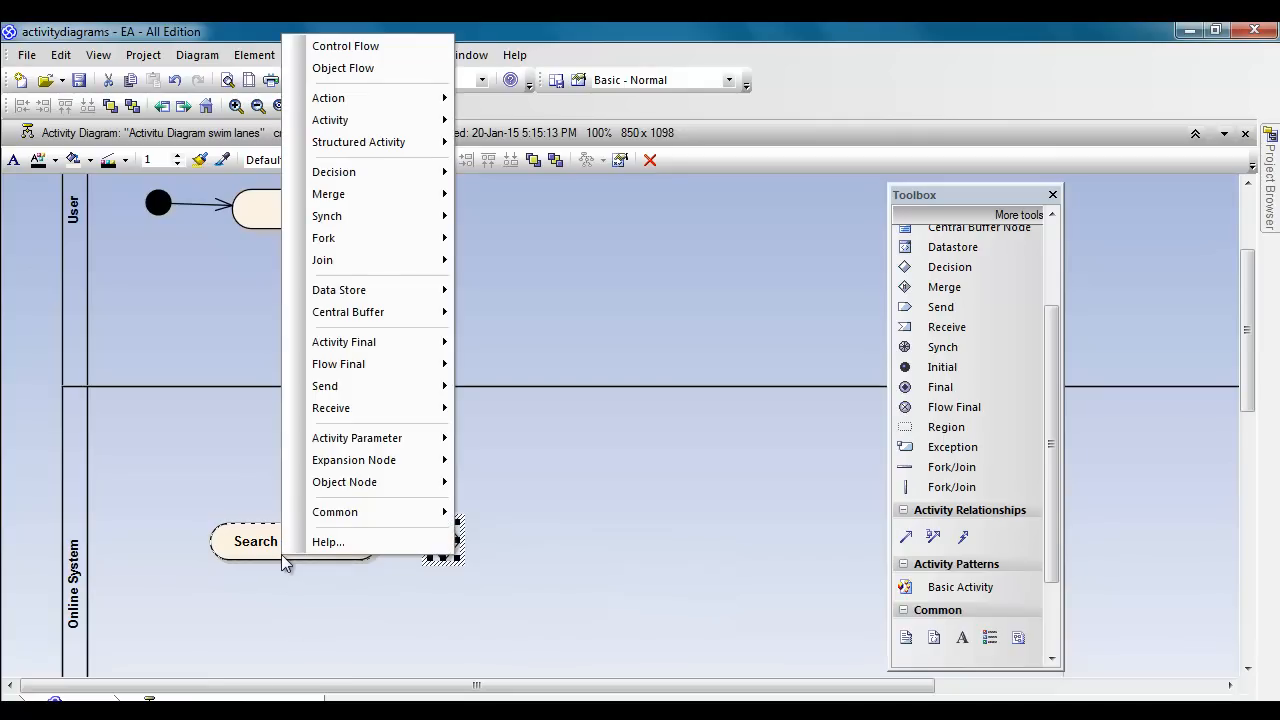
click(347, 47)
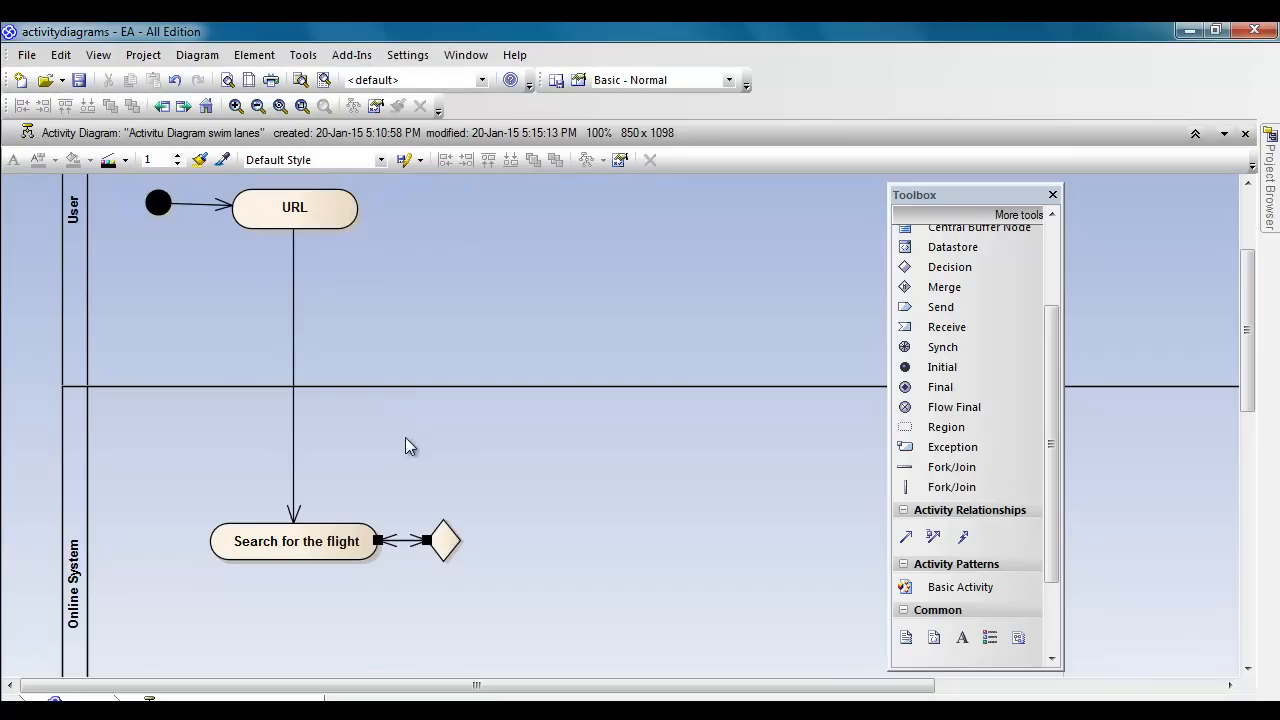
key(ctrl+z)
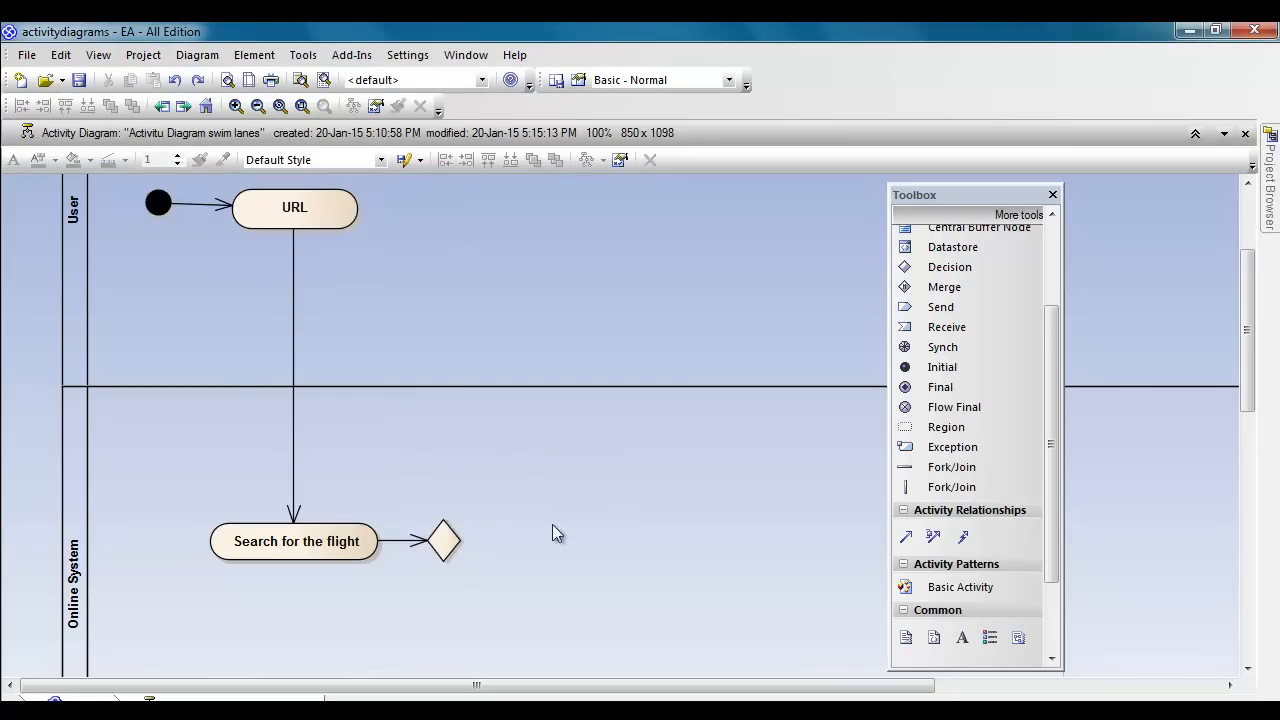
click(905, 537)
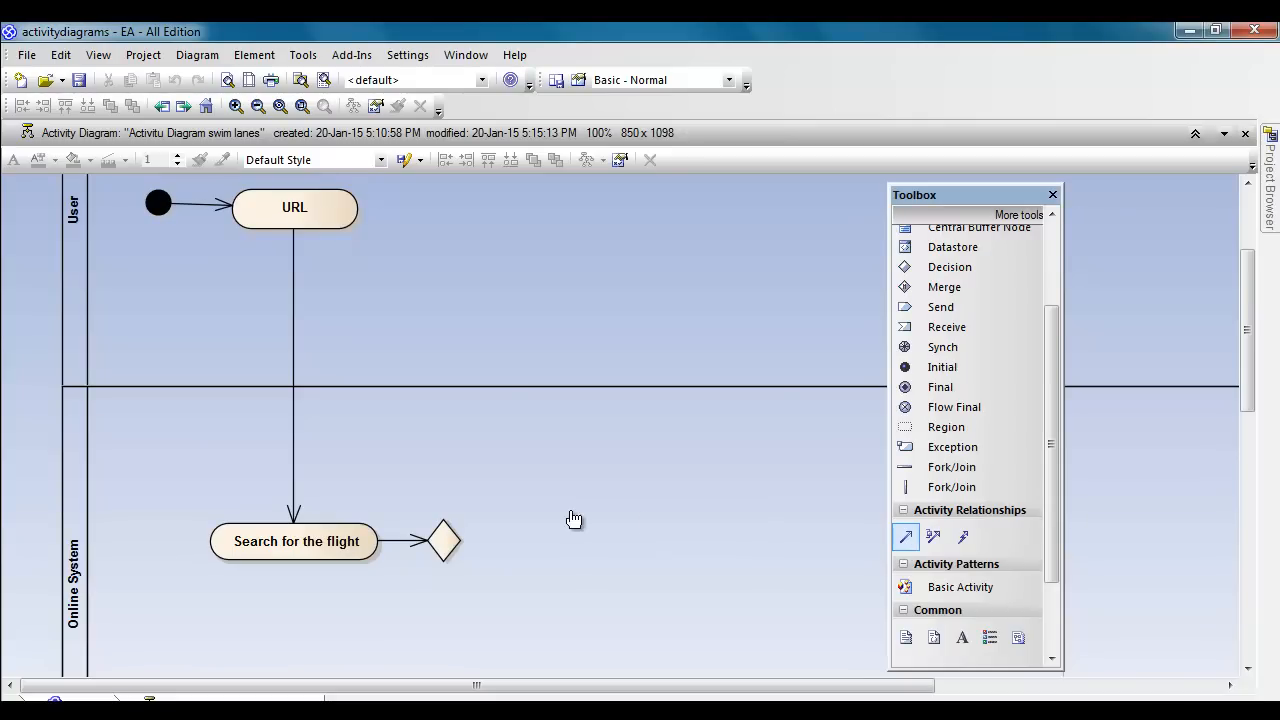
click(908, 540)
click(630, 543)
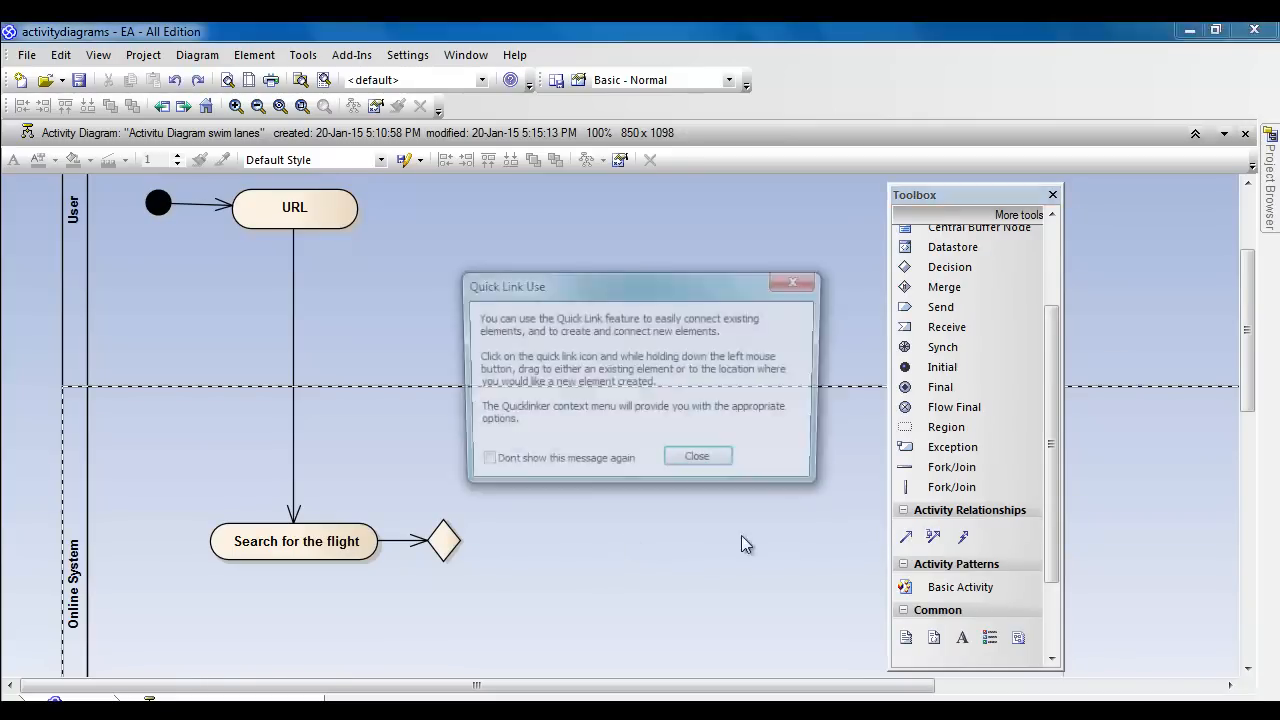
click(699, 460)
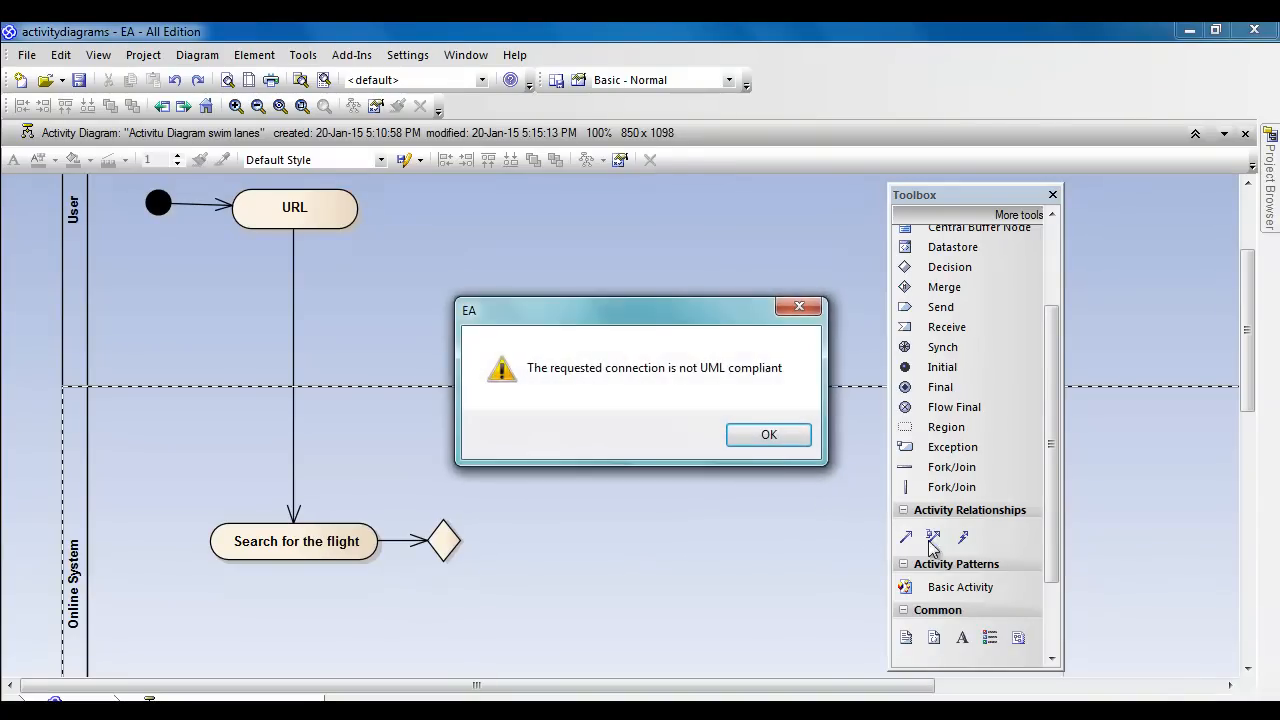
click(768, 436)
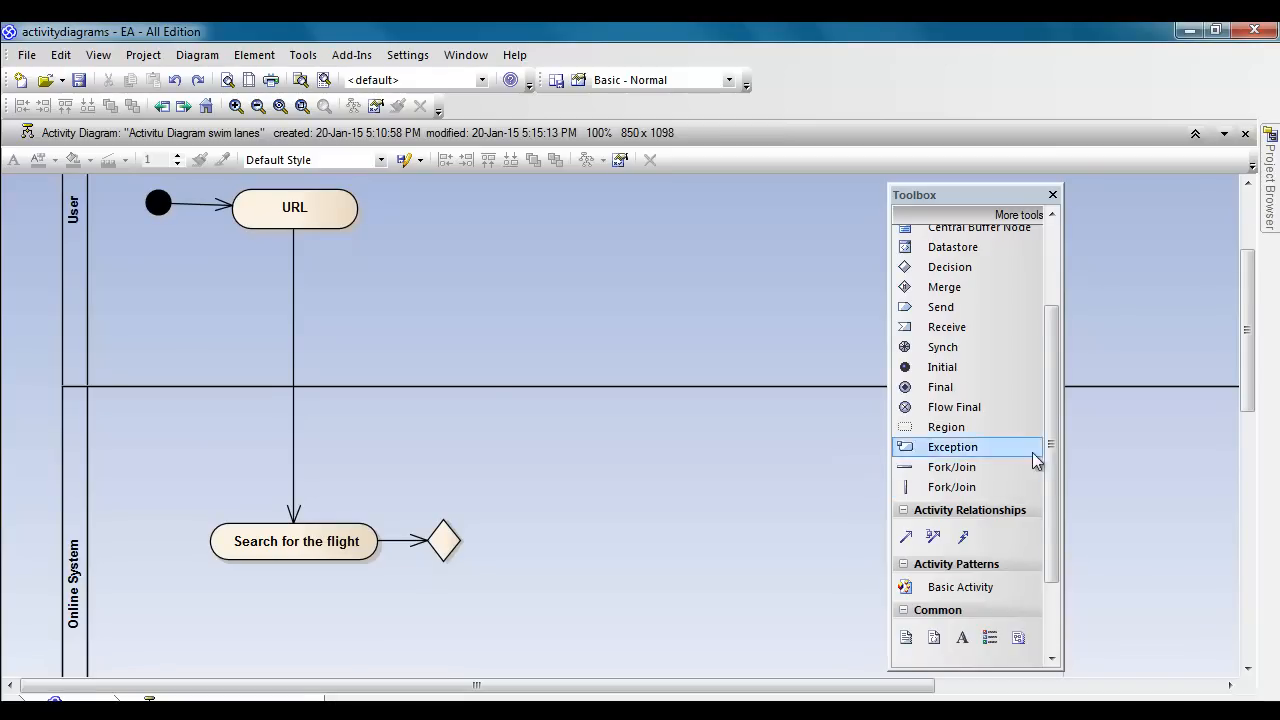
mouse_move(1049, 442)
mouse_down()
mouse_move(1049, 363)
mouse_move(1052, 466)
mouse_up()
click(906, 497)
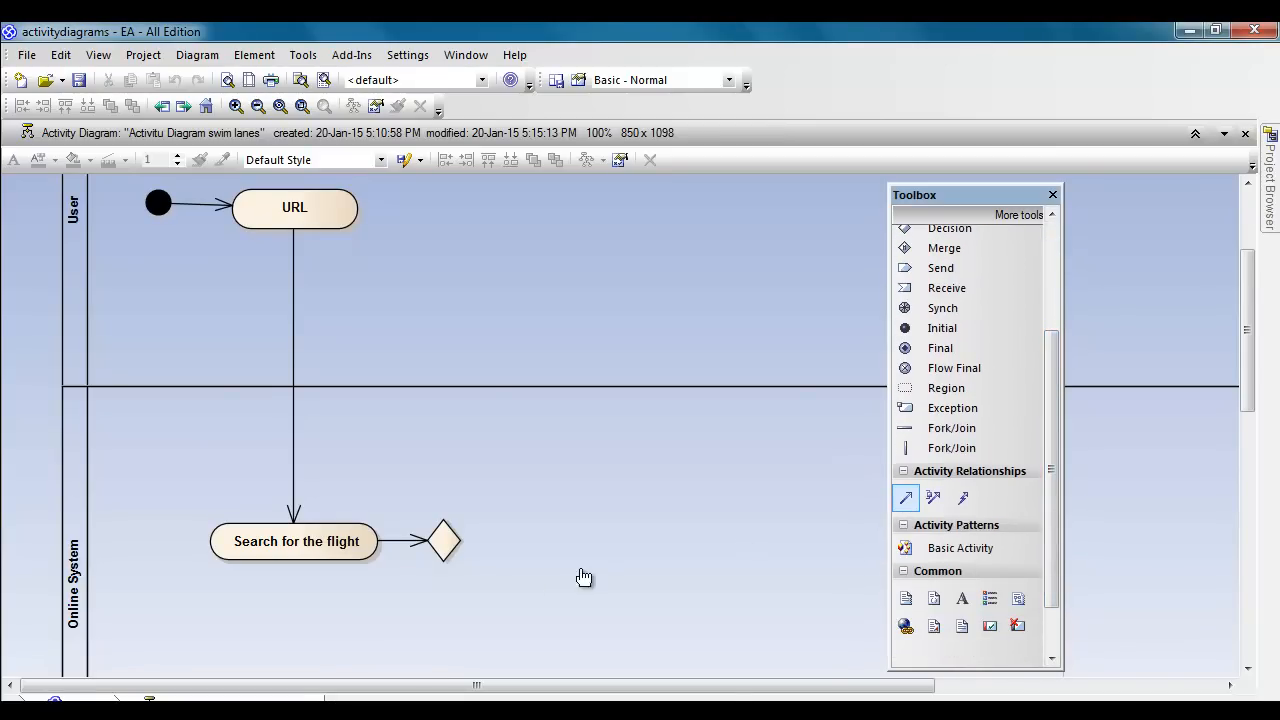
click(531, 594)
click(720, 466)
click(764, 437)
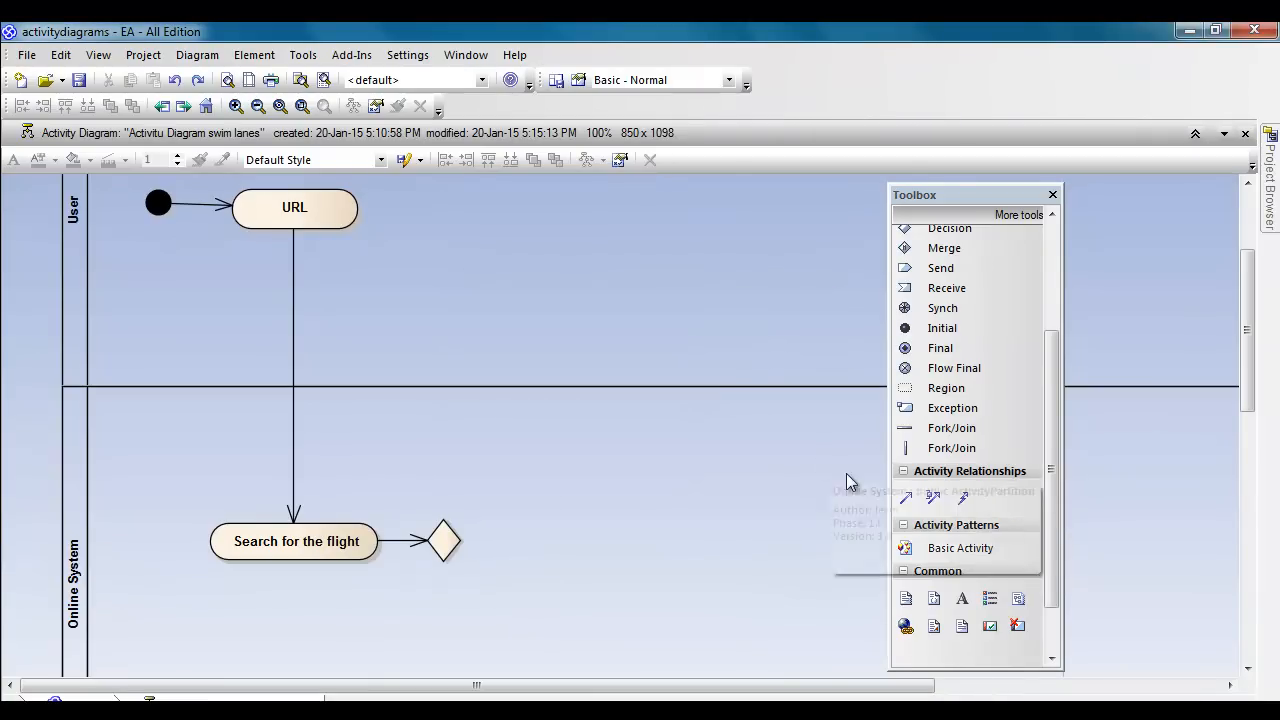
Step: Try to route a Control Flow out of the Decision, and delete the self-looping connector from the model
click(907, 500)
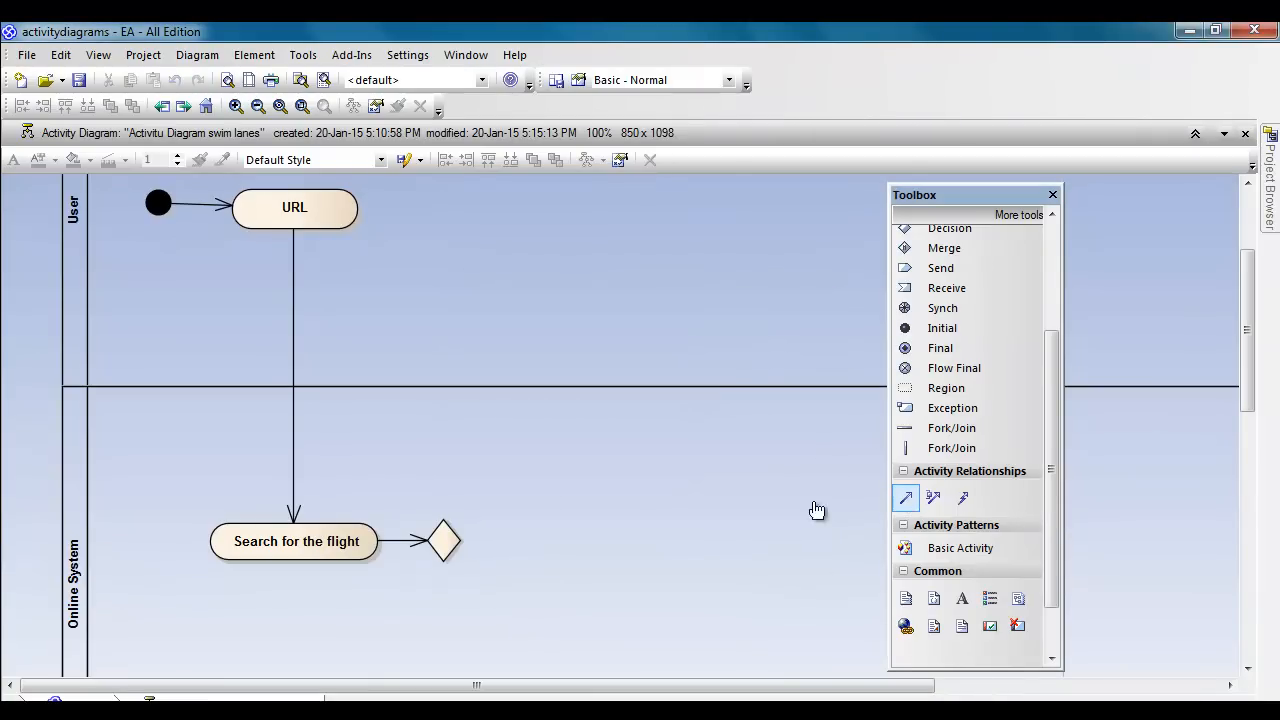
click(457, 543)
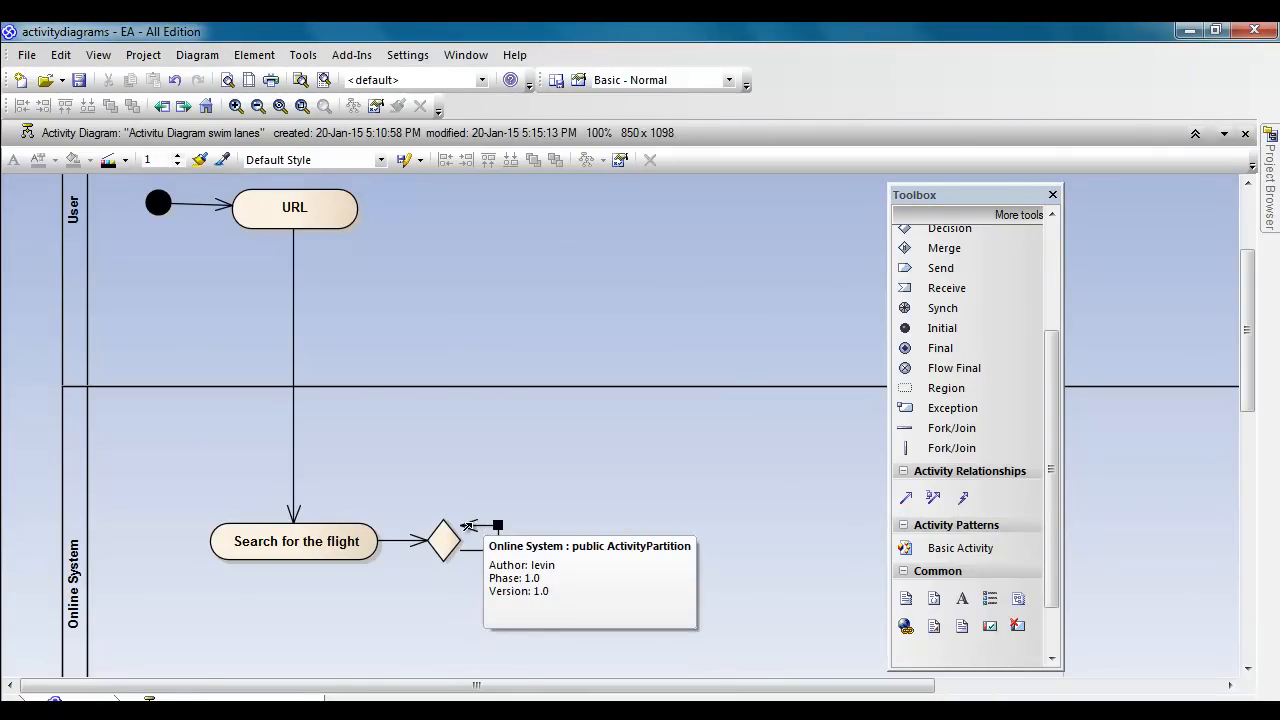
drag(466, 525, 525, 495)
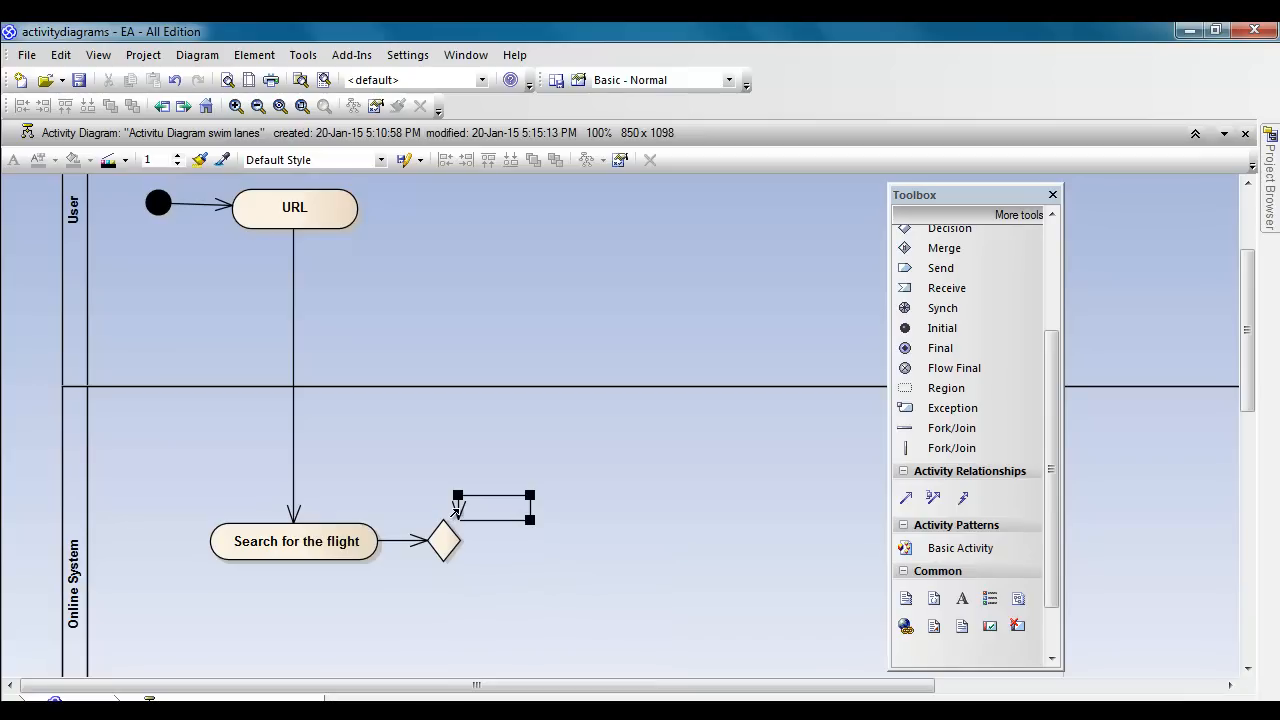
drag(507, 519, 482, 465)
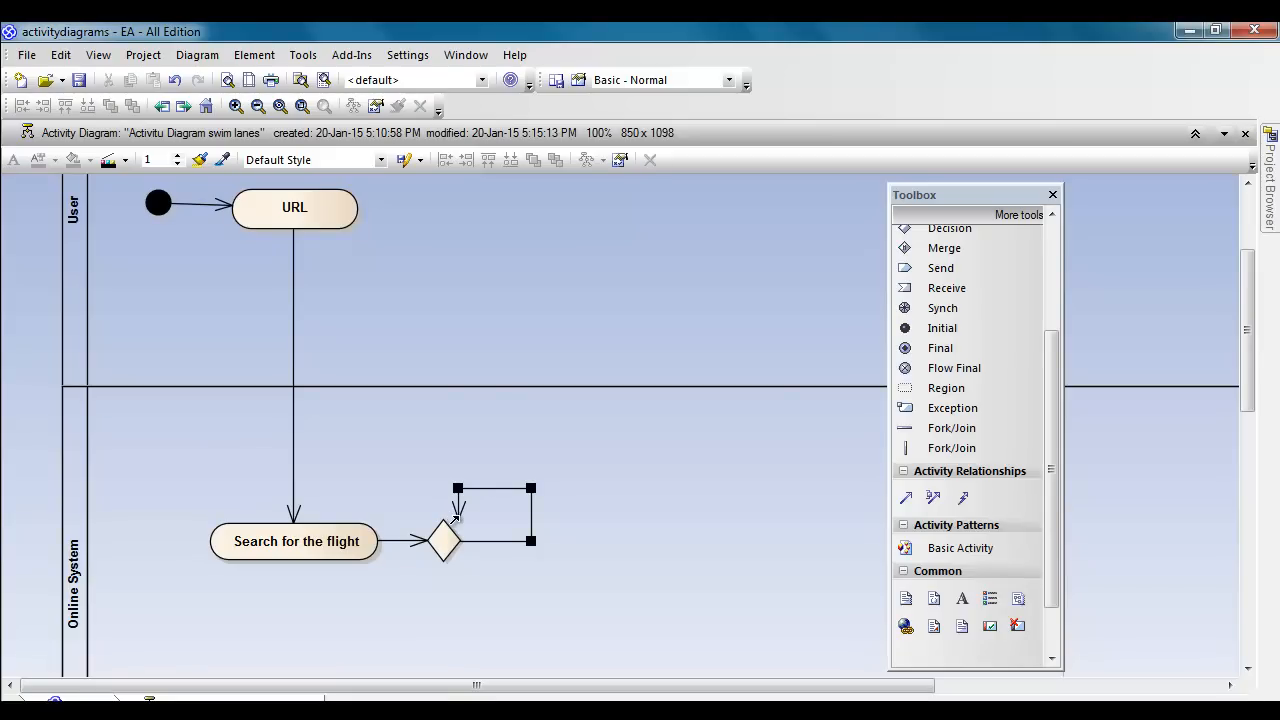
drag(455, 515, 528, 510)
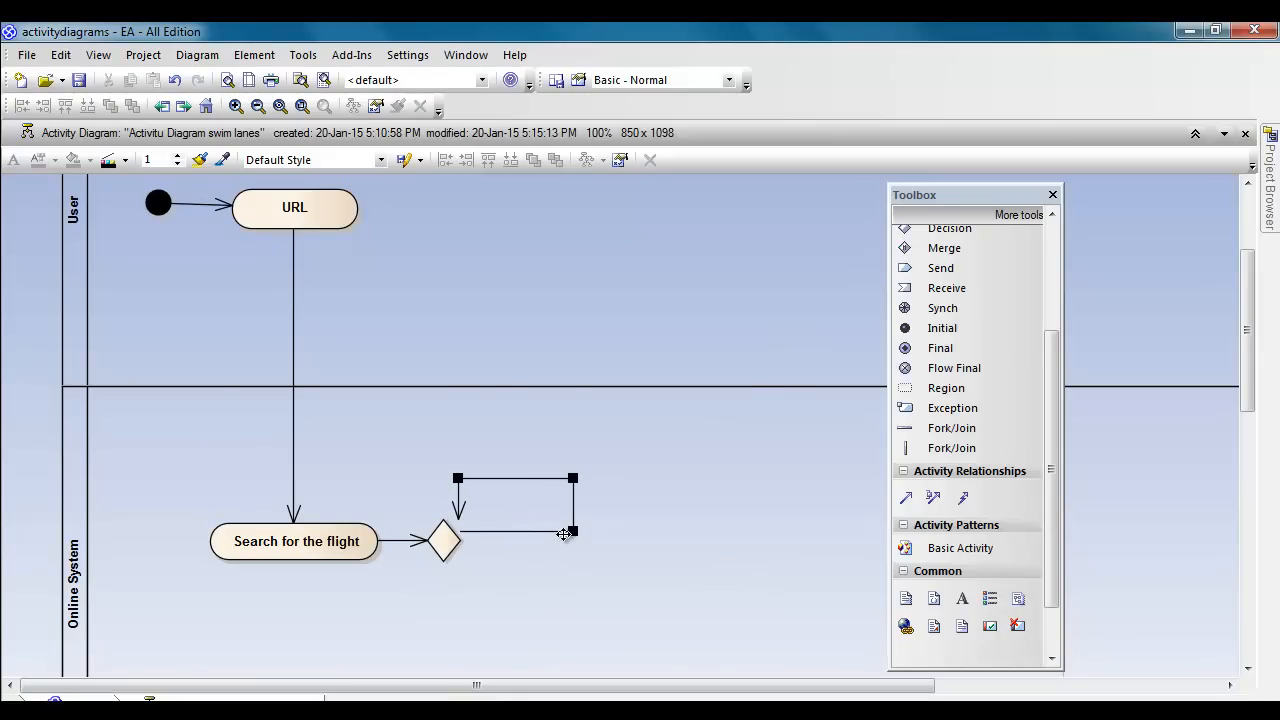
key(Delete)
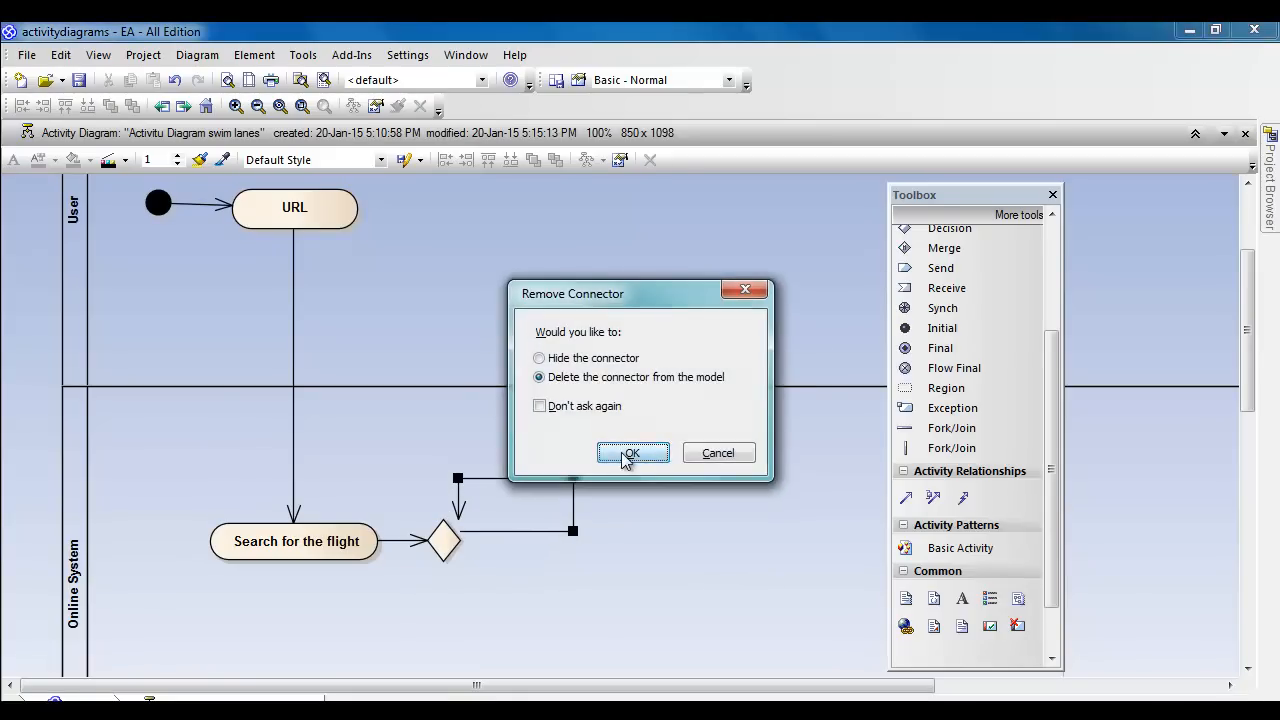
click(634, 451)
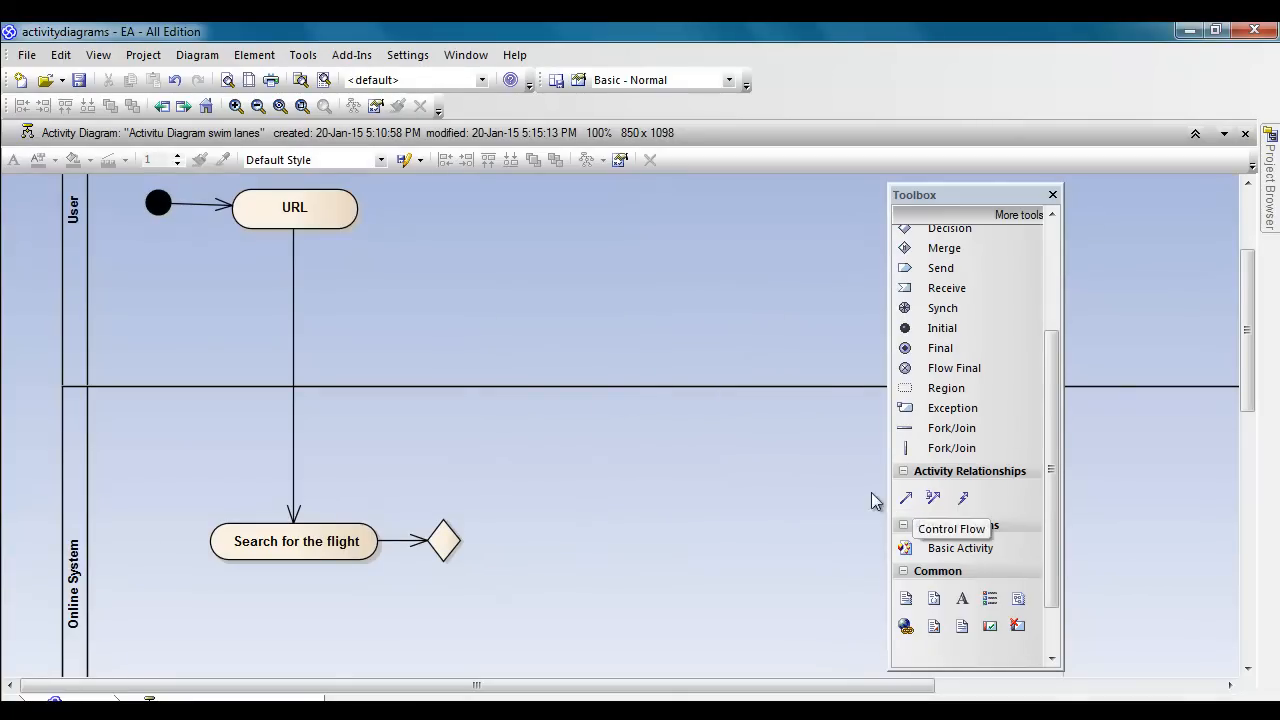
click(915, 501)
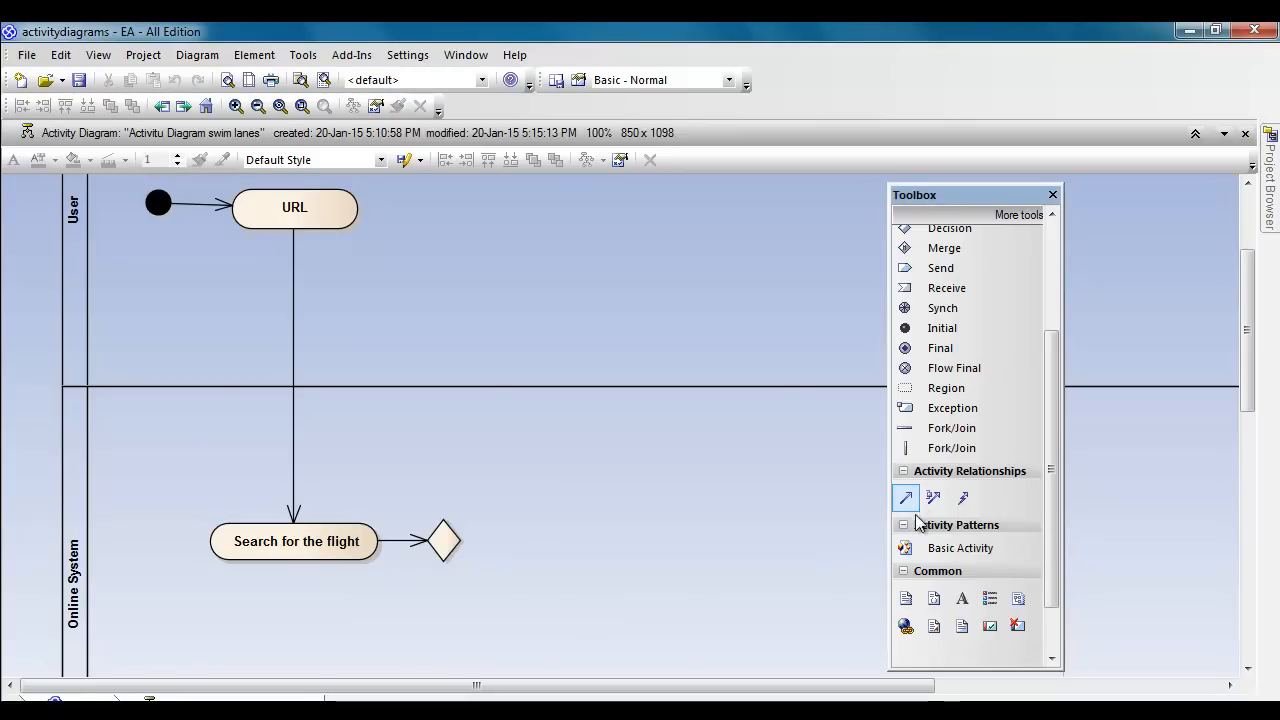
click(483, 601)
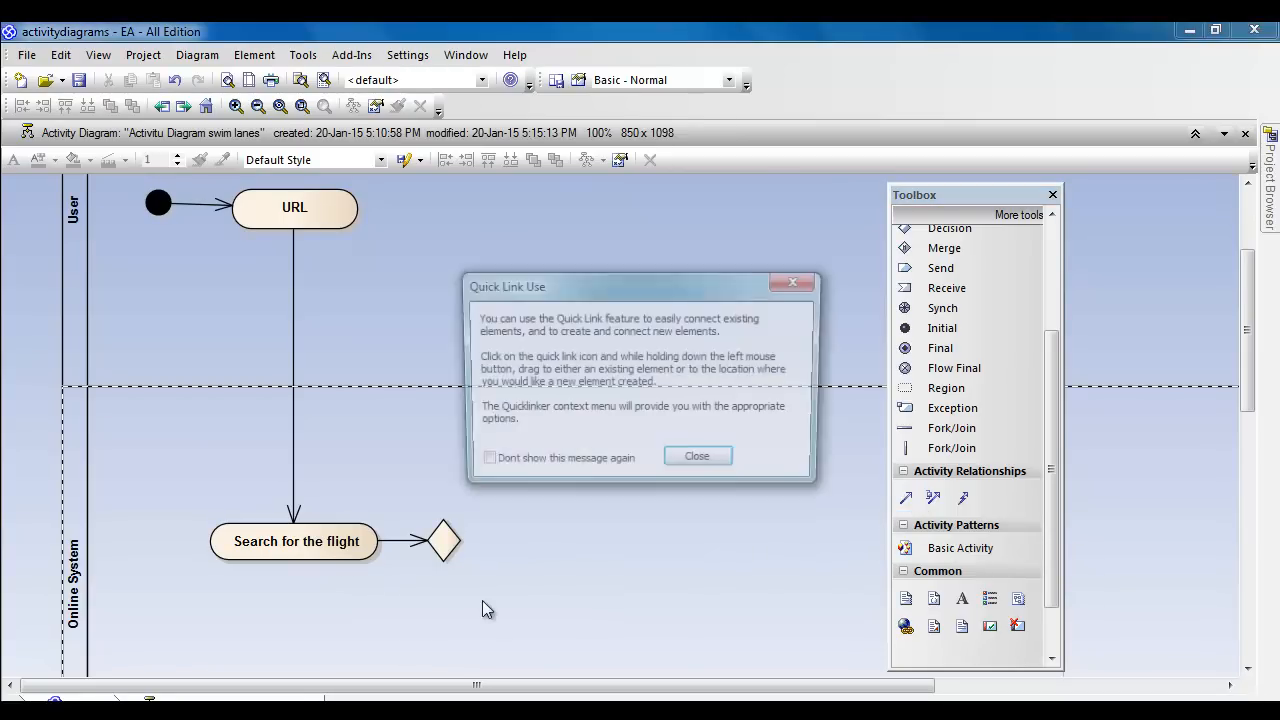
click(704, 466)
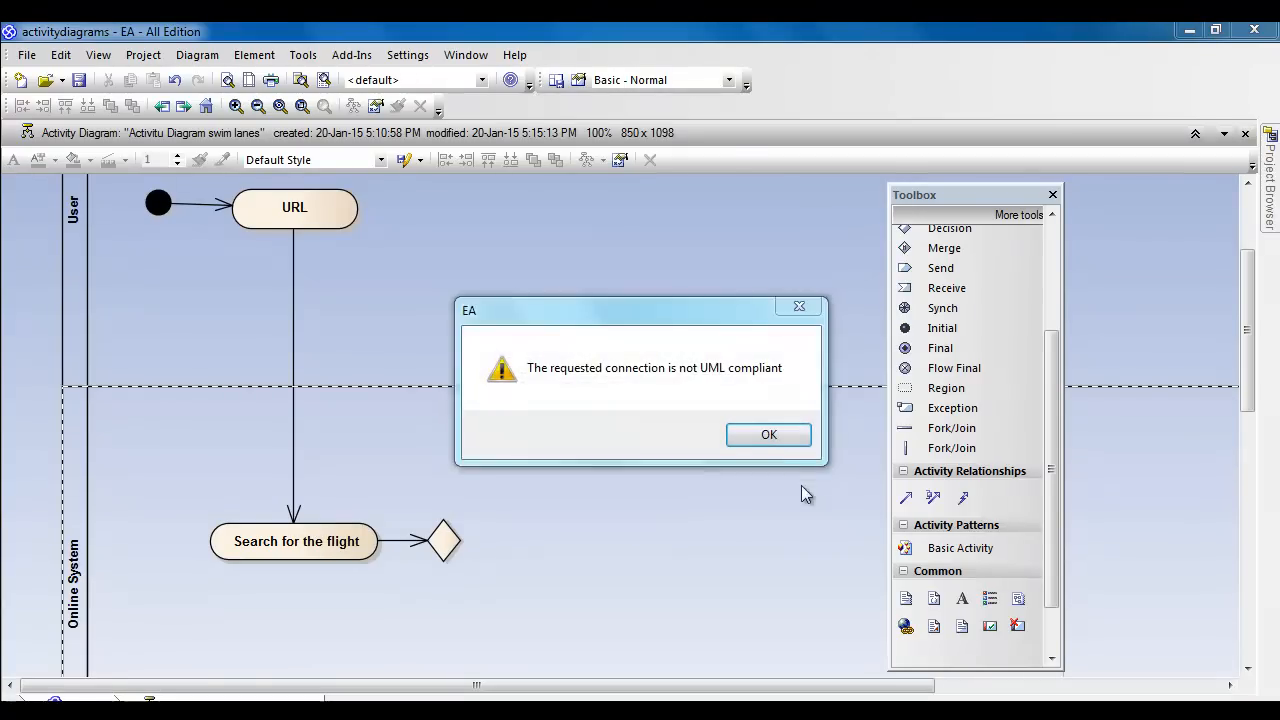
click(769, 434)
Step: Try to create a new Action linked from the Decision by a Control Flow
click(909, 499)
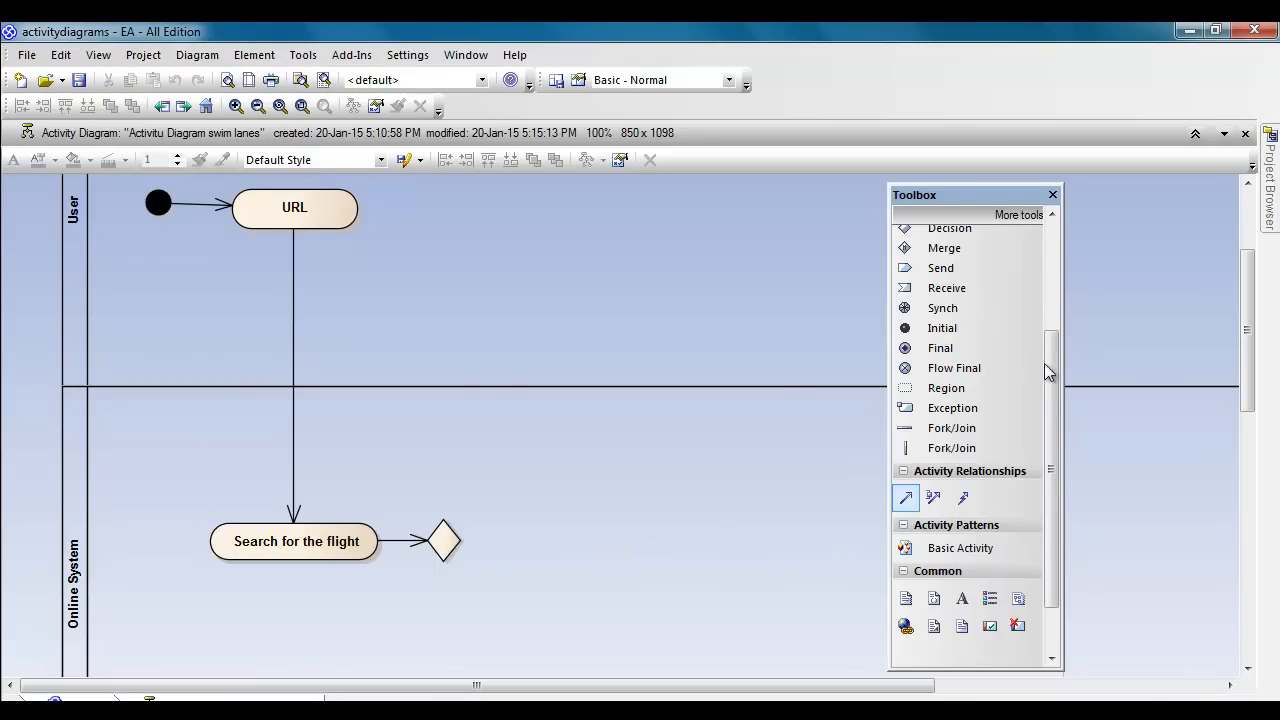
drag(1053, 372, 1058, 312)
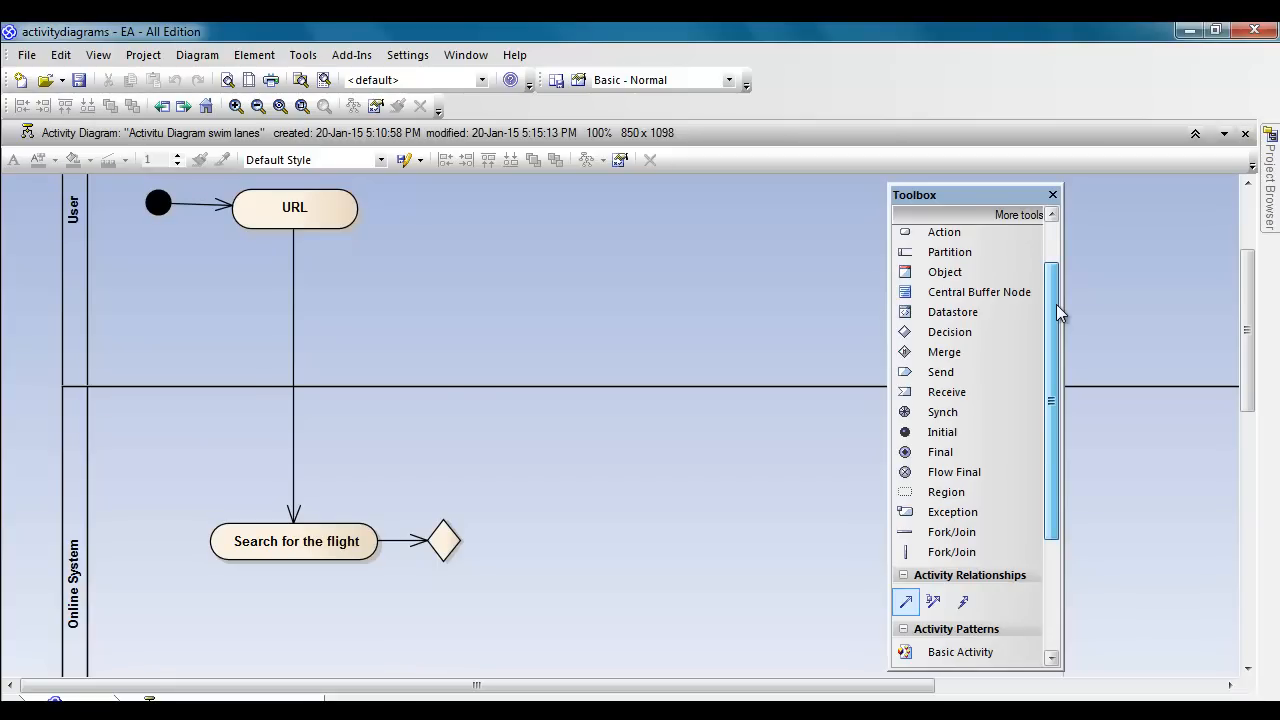
click(448, 550)
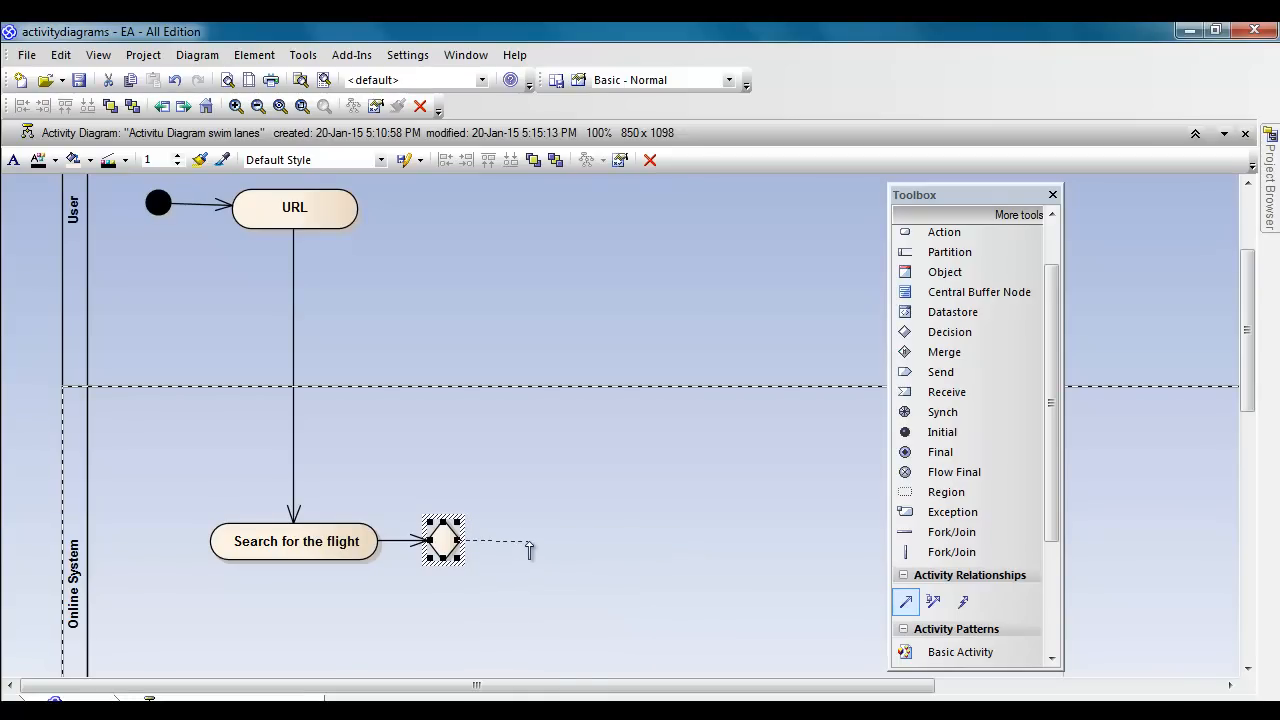
drag(530, 550, 530, 546)
mouse_move(690, 163)
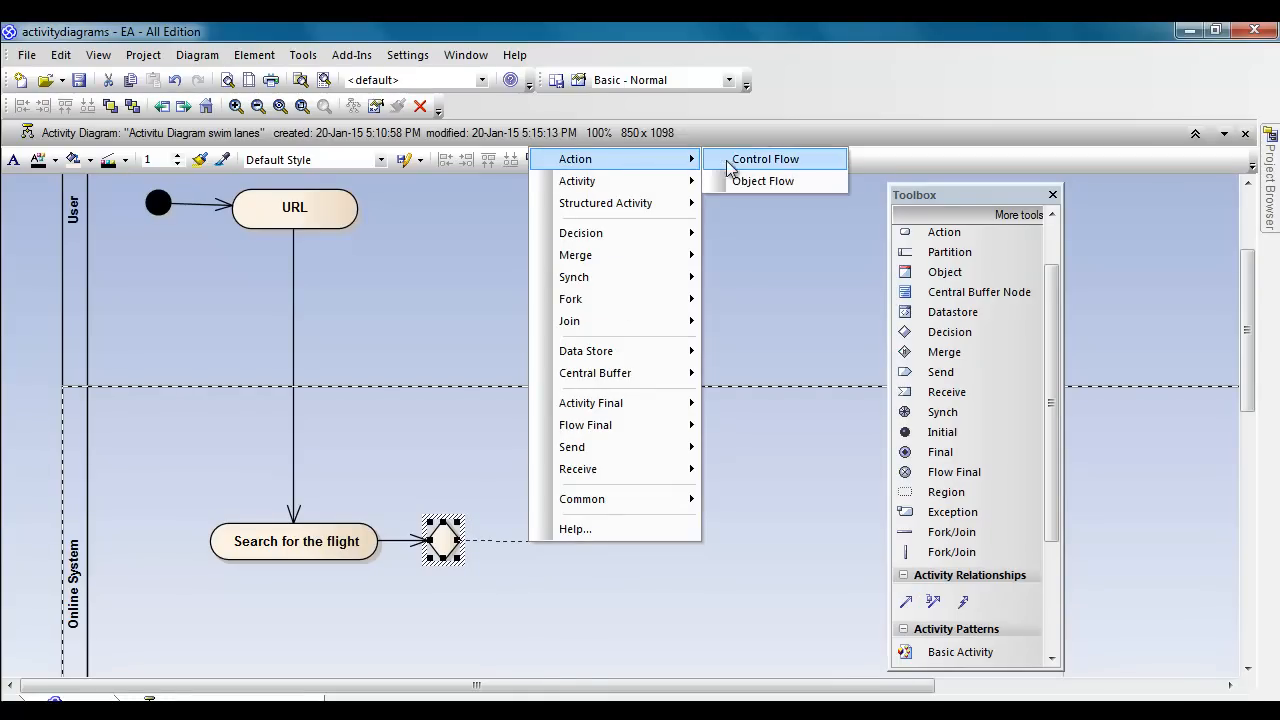
click(743, 159)
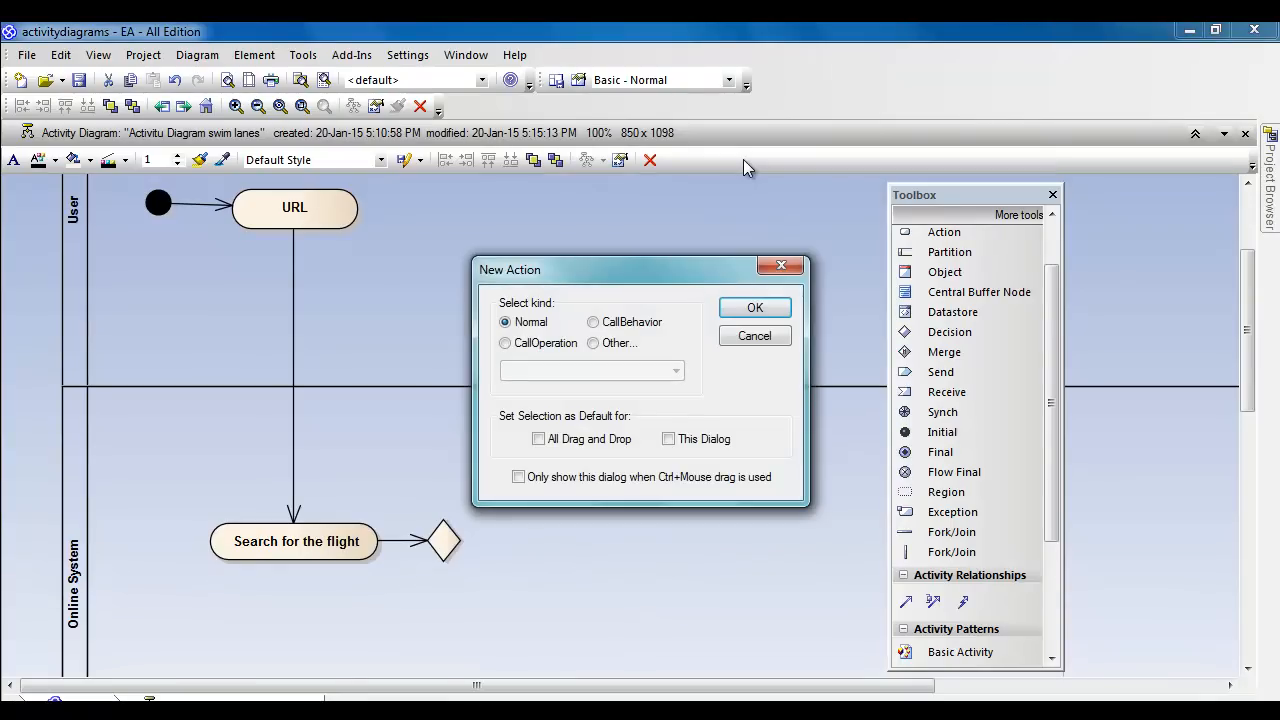
click(775, 335)
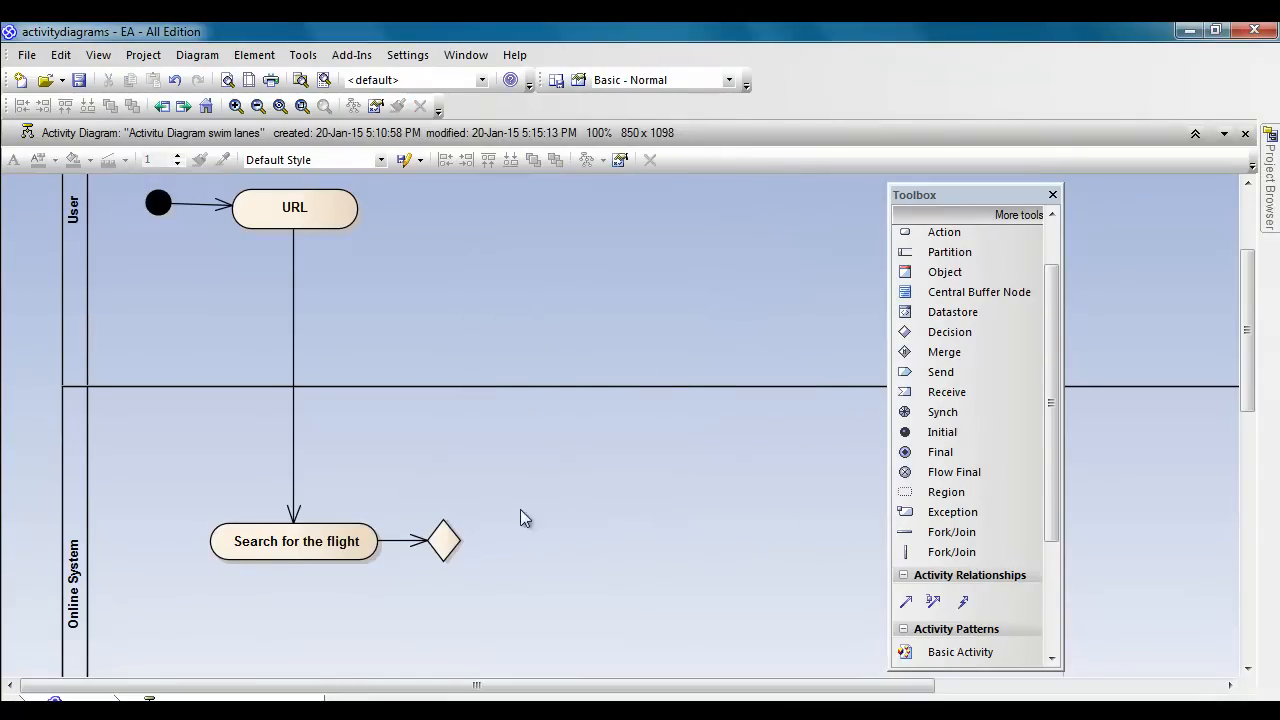
Step: Create an Activity named "Fill the form with email and Phone", linked from the Decision by a Control Flow
click(446, 533)
drag(473, 524, 530, 540)
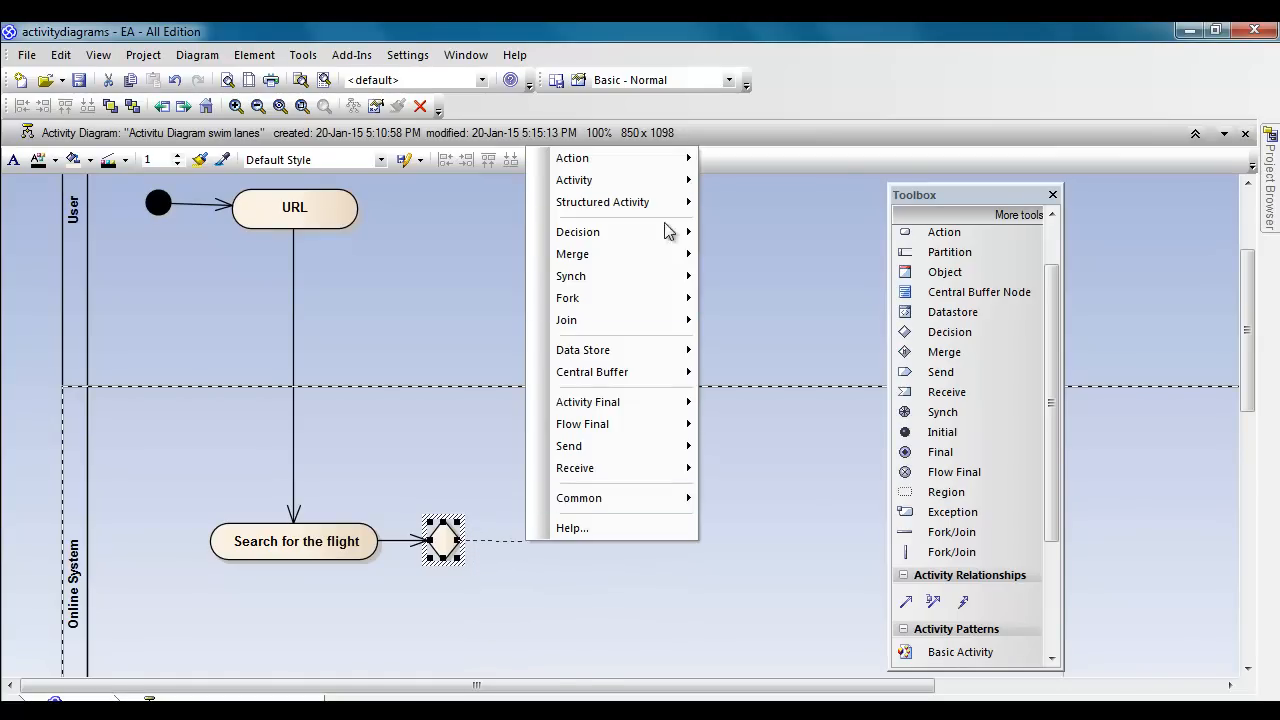
mouse_move(659, 184)
click(726, 183)
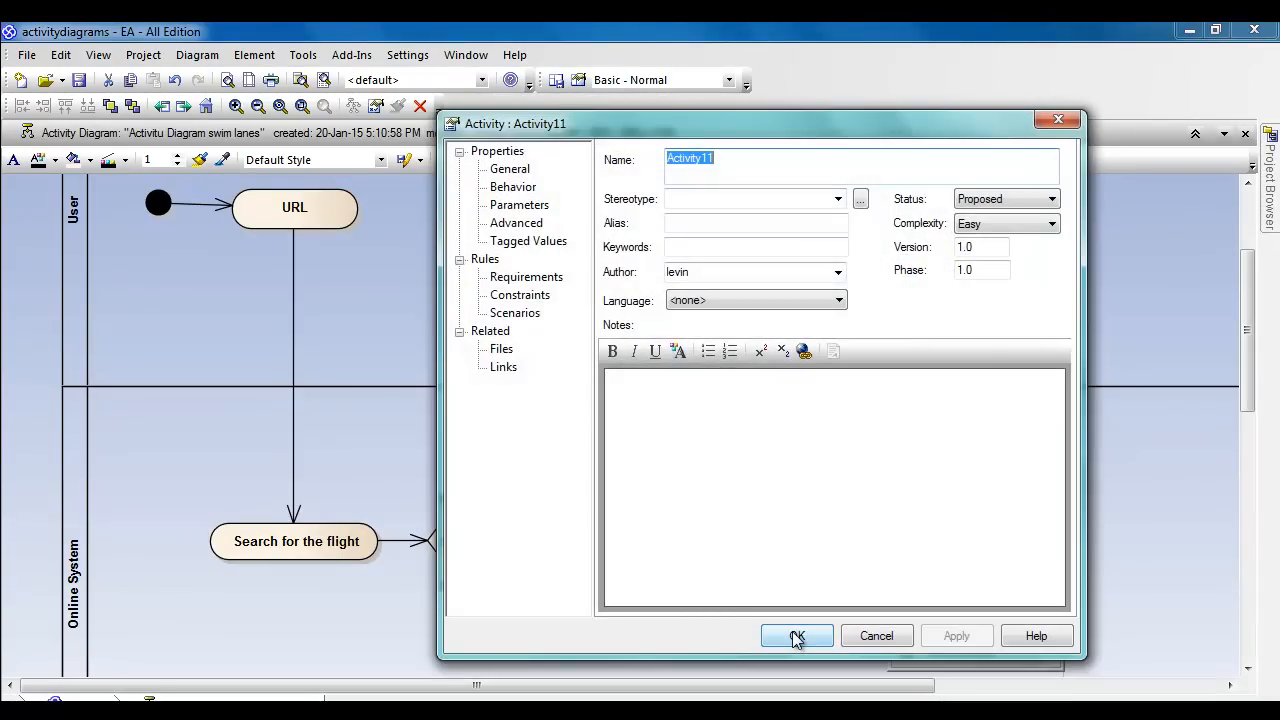
text(GF)
key(BackSpace)
text(Fill the form)
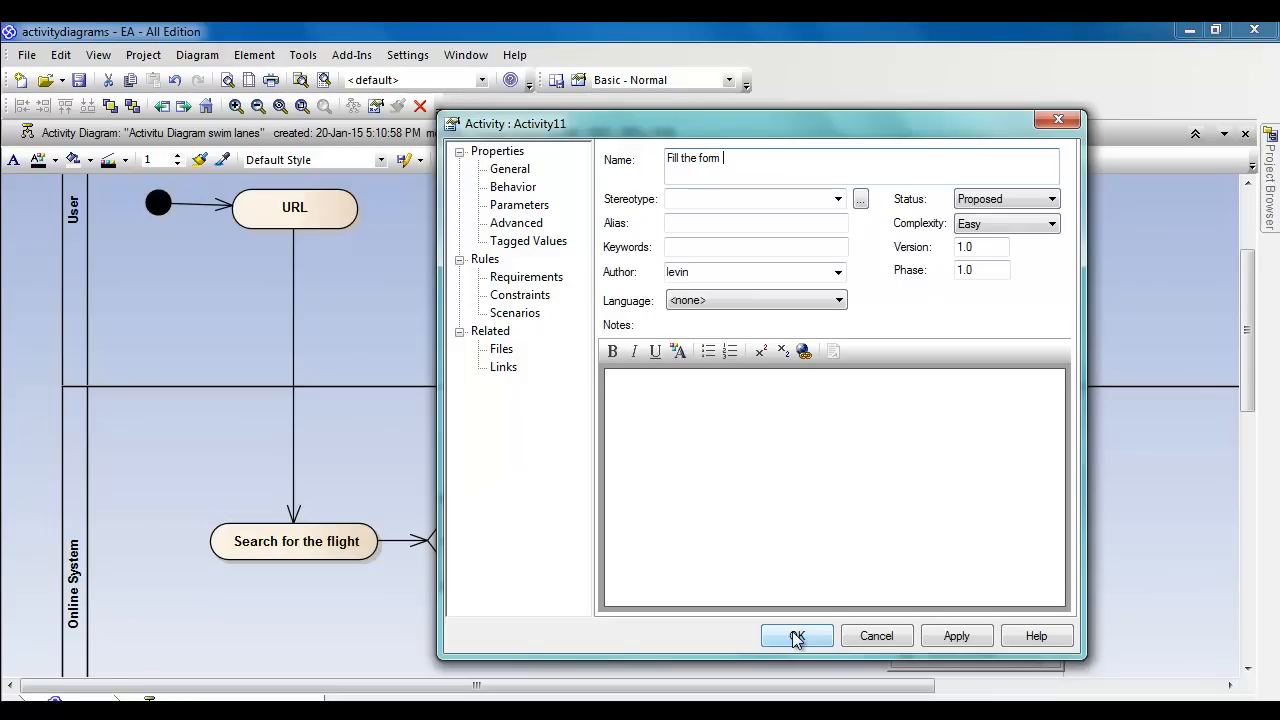
text(l adn)
text(ne)
click(798, 634)
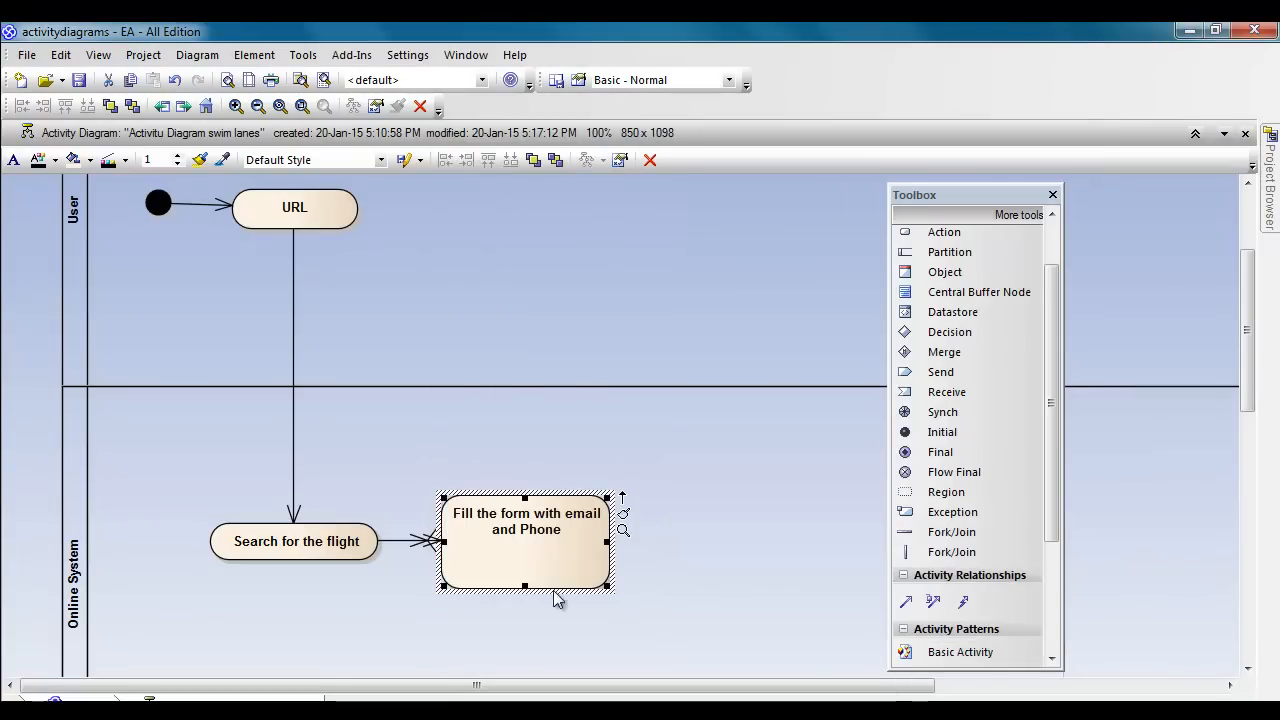
Step: Move the "Fill the form with email and Phone" activity clear of the Decision on its right and reduce its height to fit the text
drag(529, 554, 587, 548)
drag(587, 495, 586, 556)
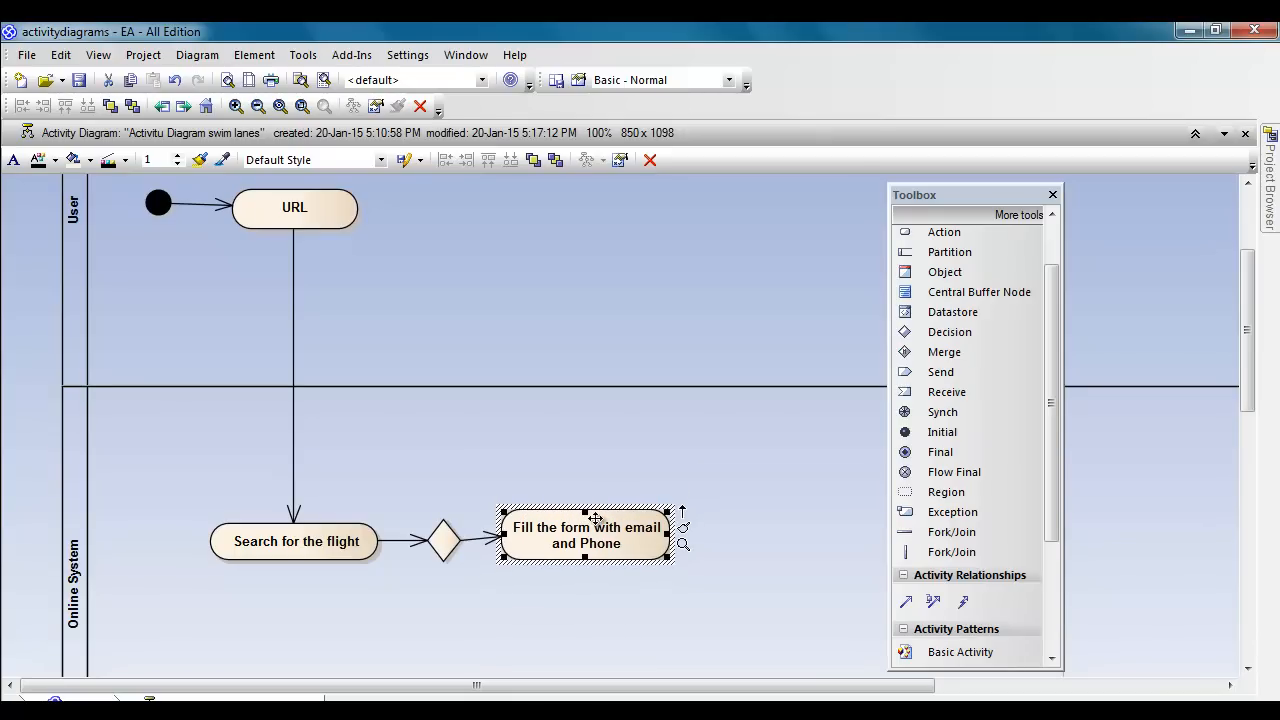
click(498, 592)
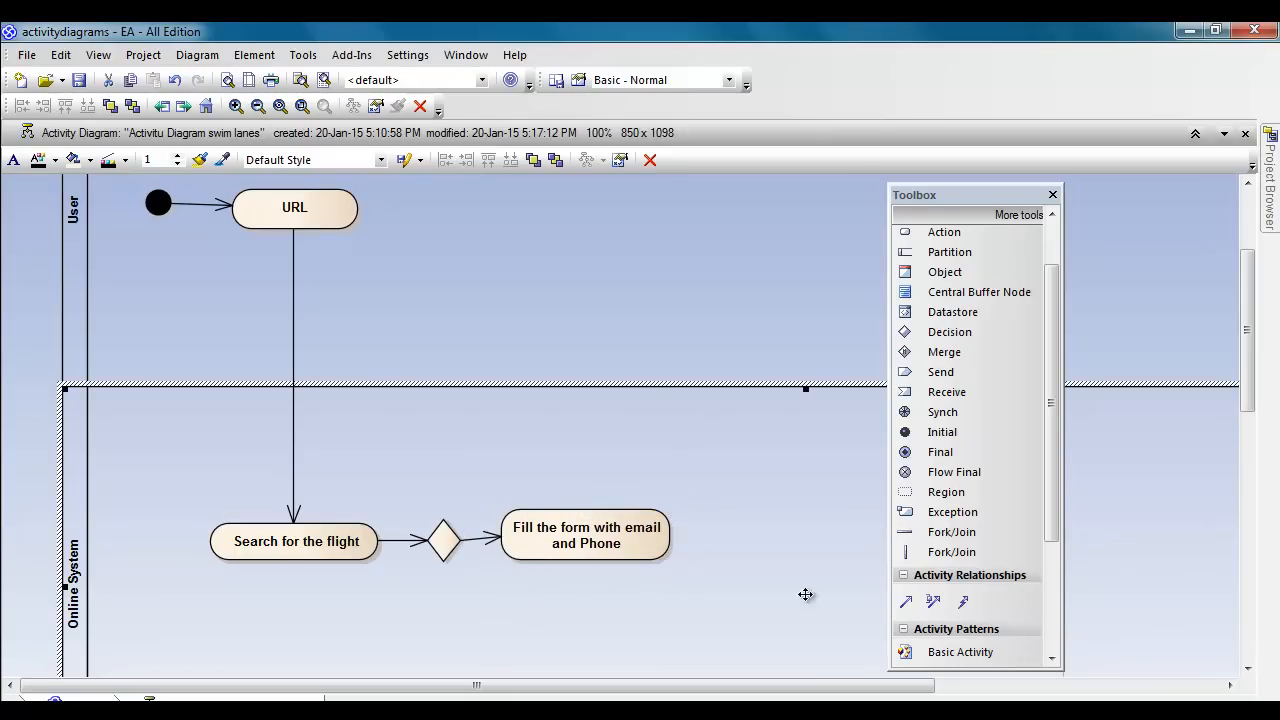
click(907, 602)
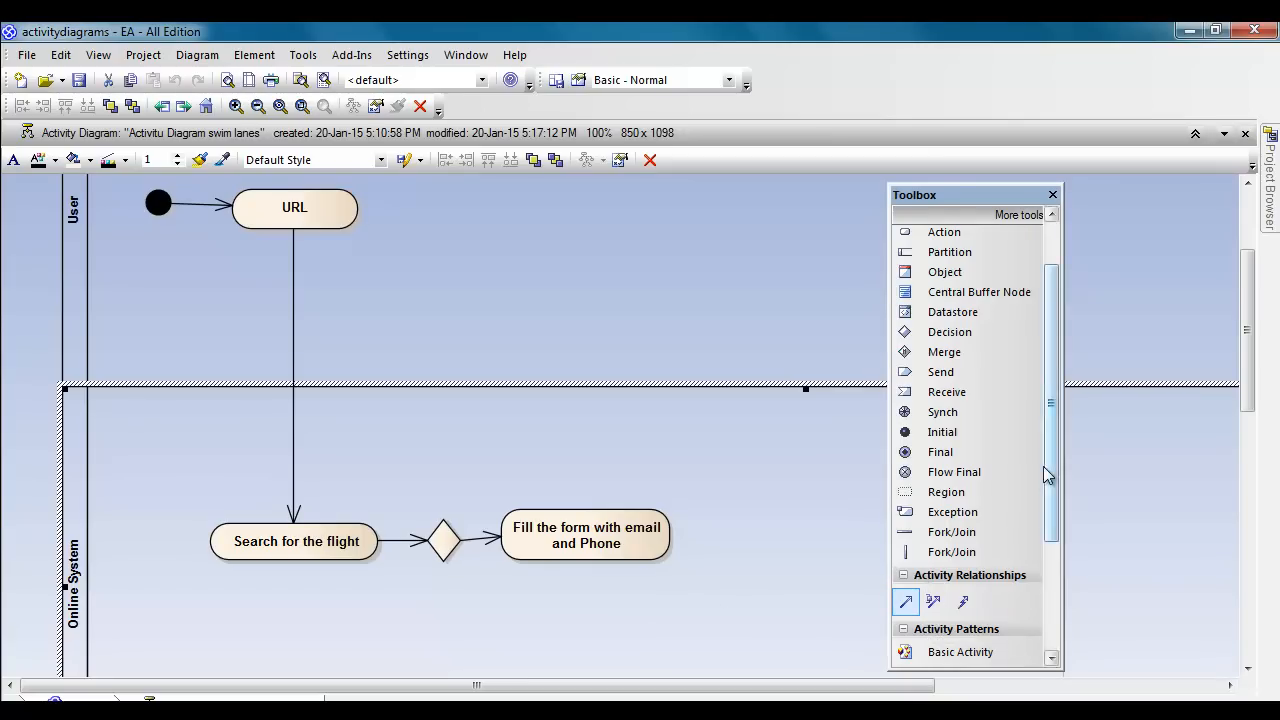
drag(1055, 459, 1055, 477)
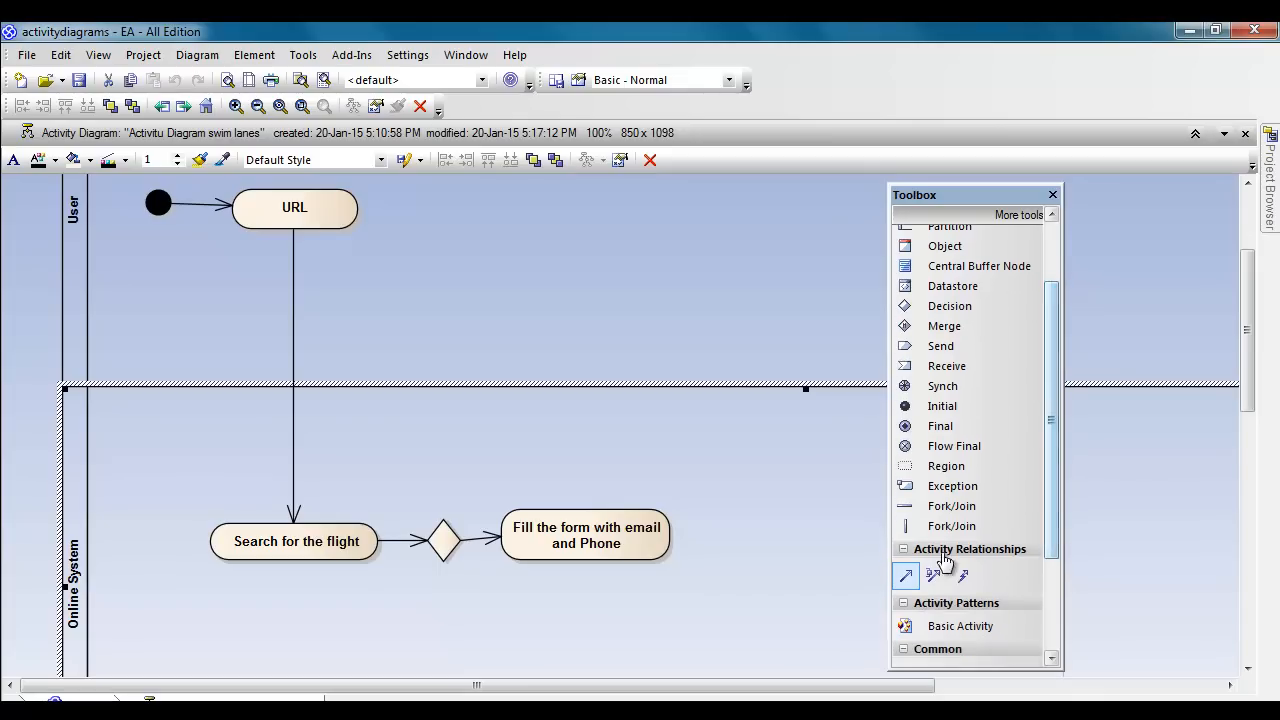
click(661, 545)
click(705, 574)
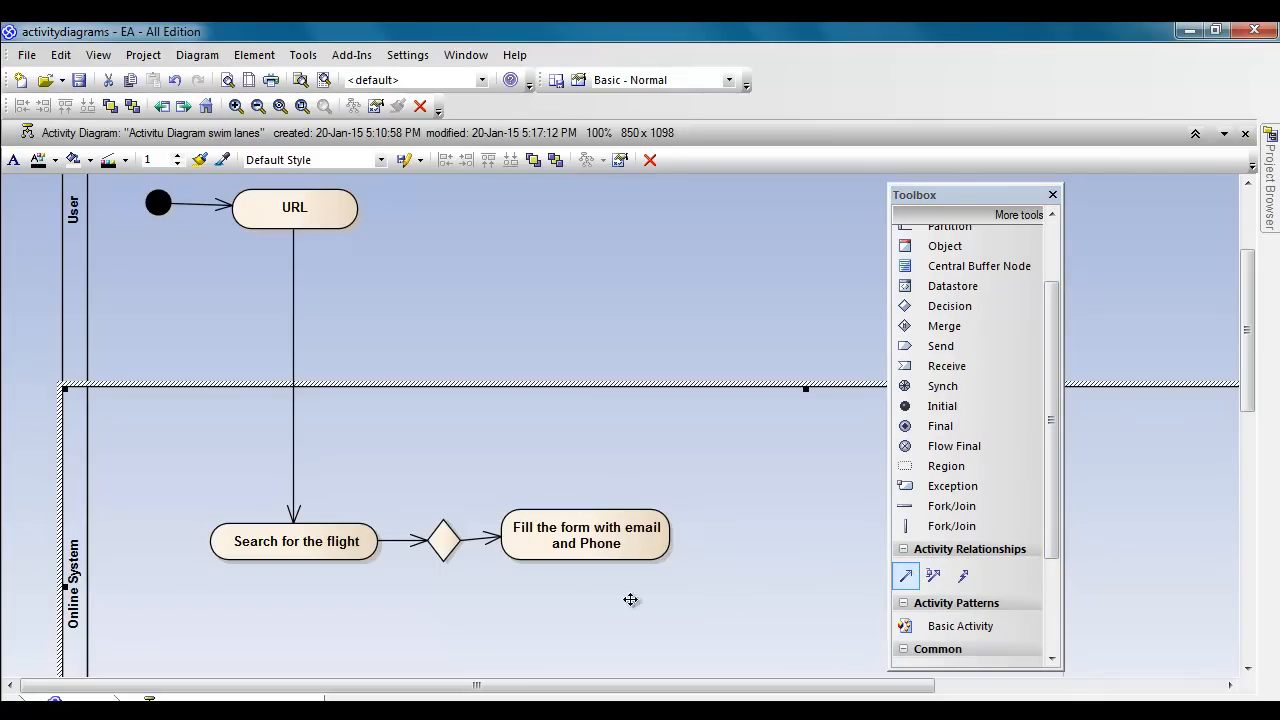
click(447, 543)
drag(473, 522, 428, 657)
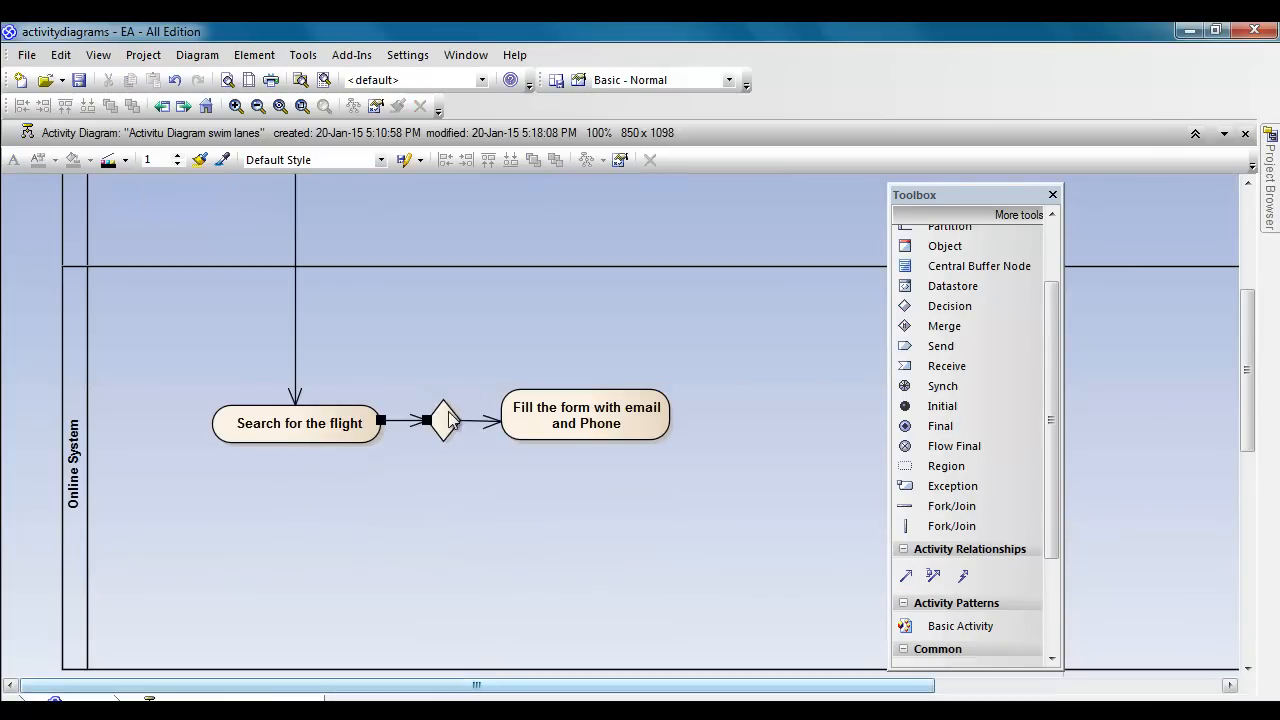
Step: Create a Control Flow from the Decision back to the "Search for the flight" activity
click(449, 413)
drag(473, 404, 309, 415)
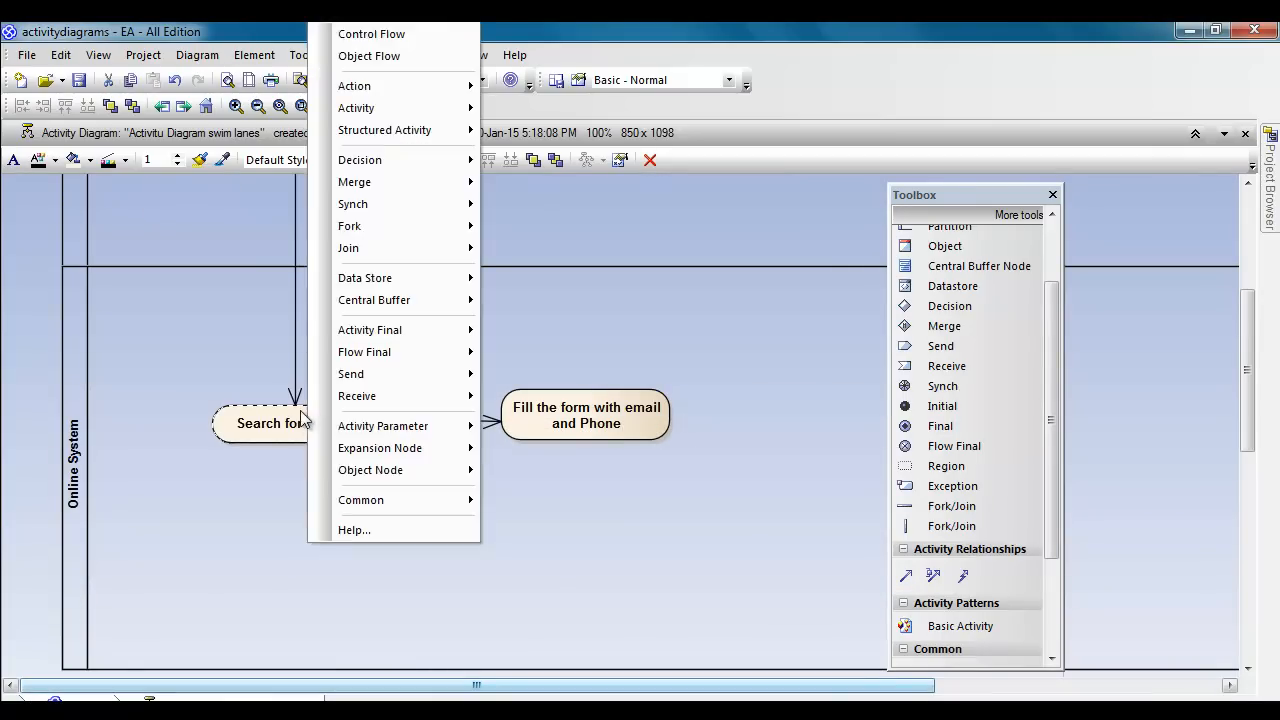
click(422, 40)
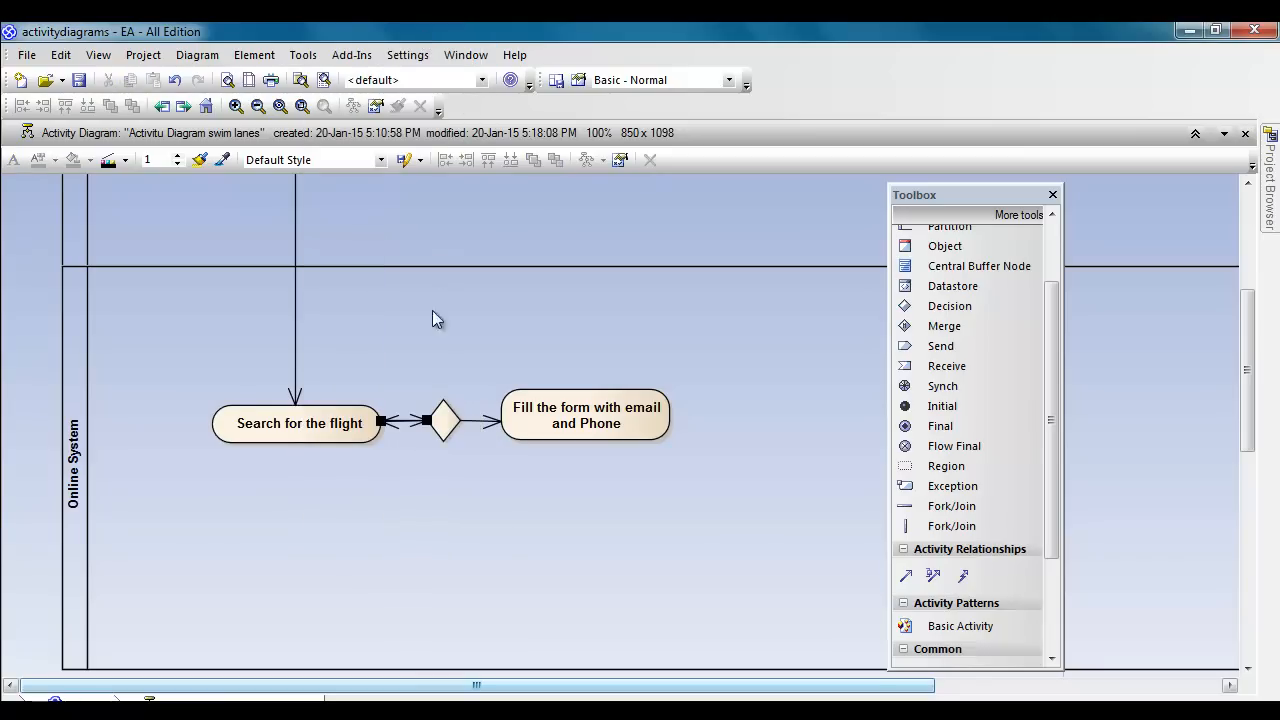
Step: Route the return Control Flow above the shapes, with right-angle bends from the Decision's top to the top edge of "Search for the flight"
drag(397, 416, 330, 365)
drag(380, 405, 322, 397)
drag(400, 412, 413, 386)
drag(400, 413, 444, 358)
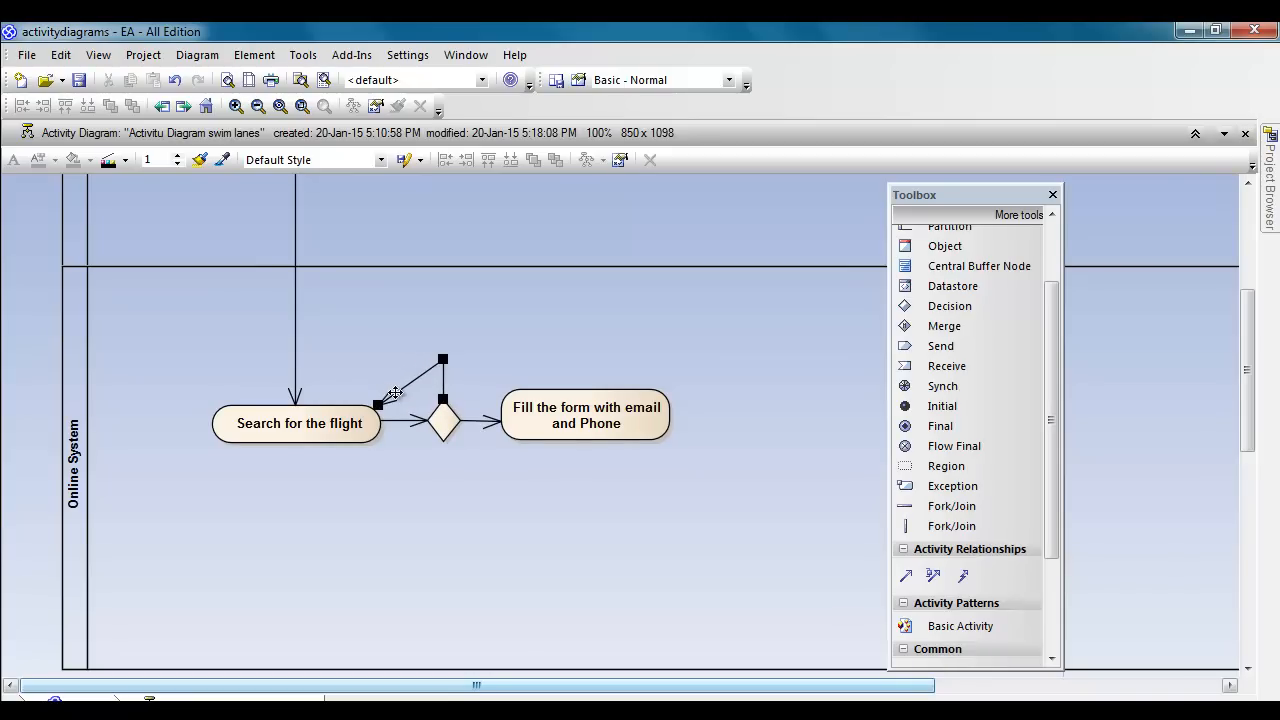
drag(383, 404, 386, 399)
click(399, 390)
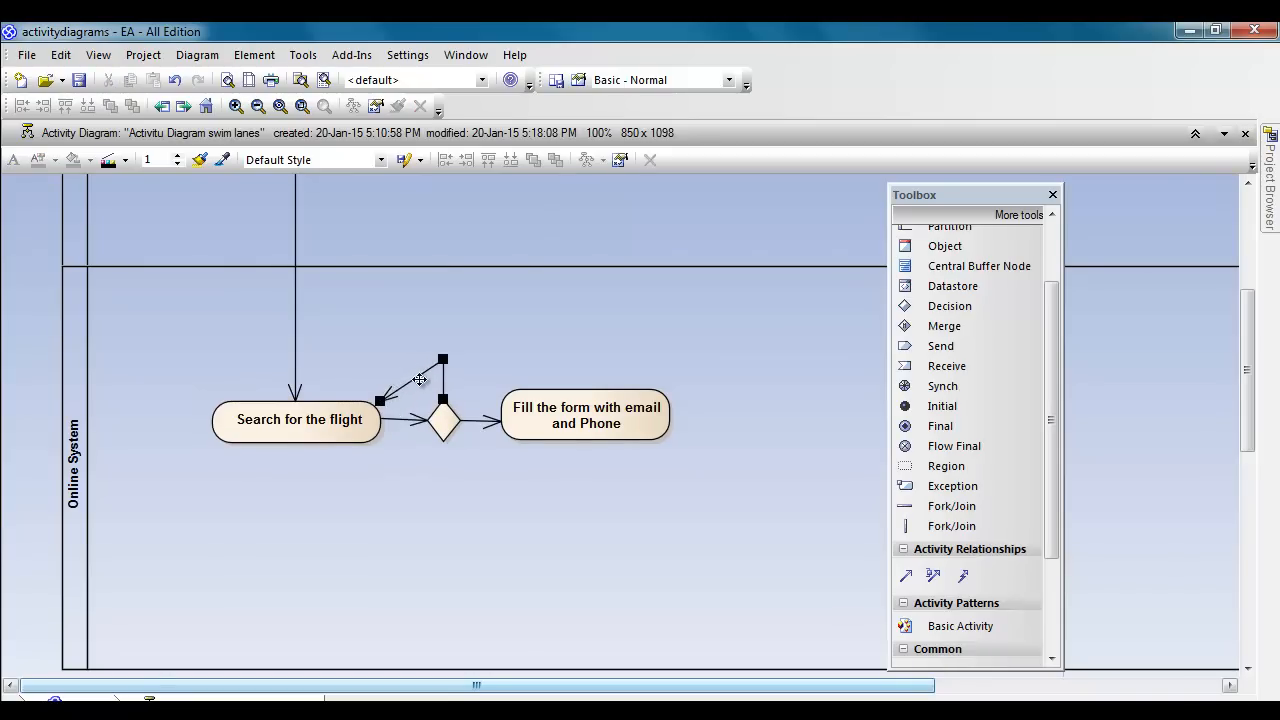
drag(408, 383, 303, 376)
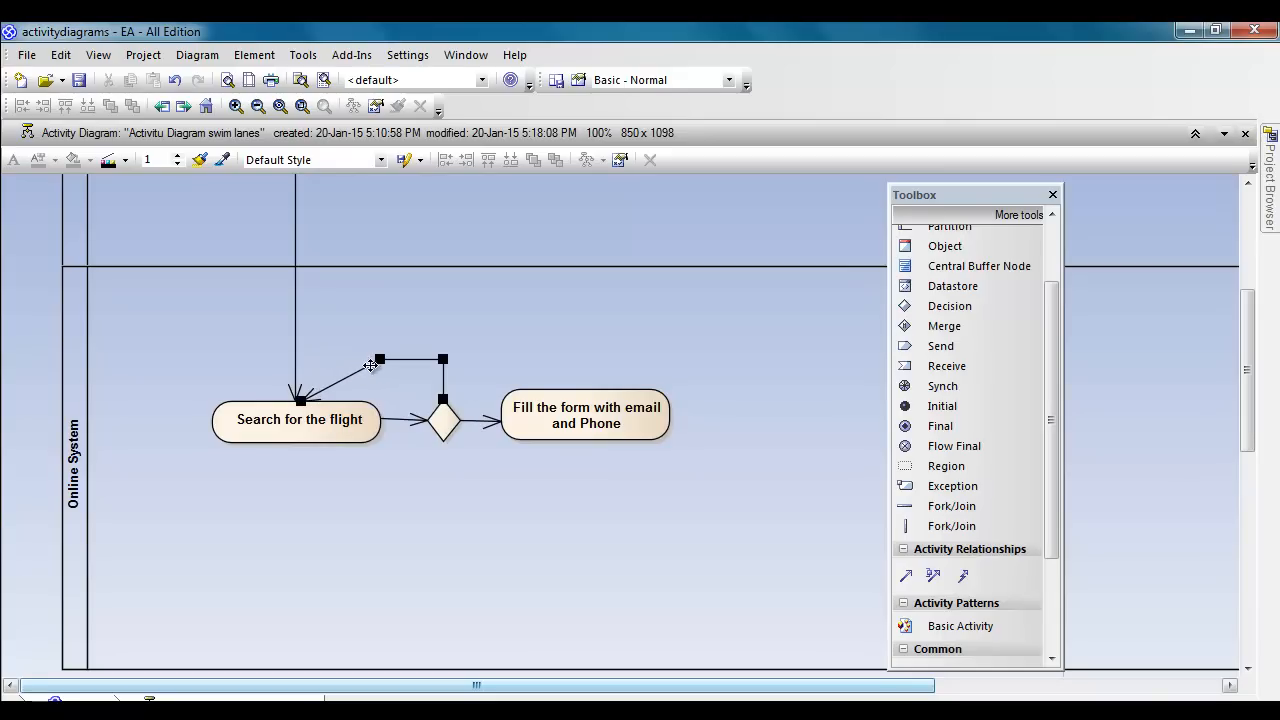
drag(380, 359, 301, 358)
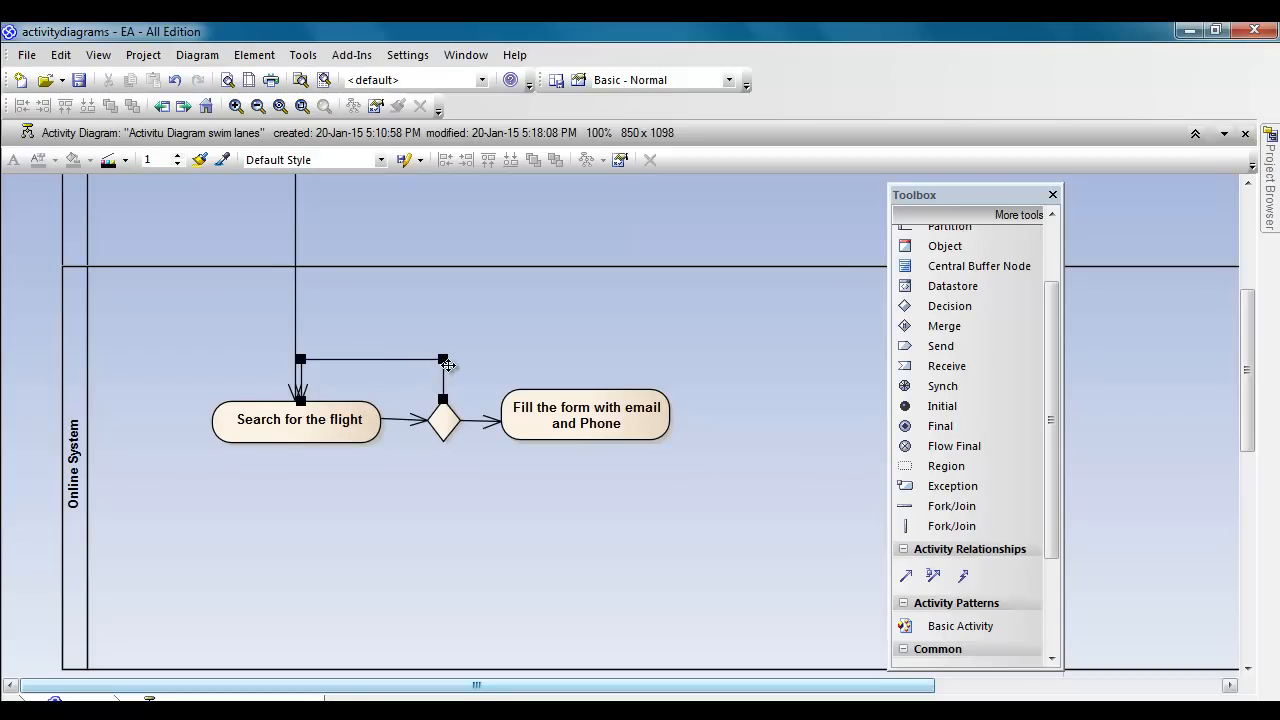
Step: Reroute the return Control Flow beneath the Decision and "Search for the flight" by moving both of its bends below them
drag(446, 357, 443, 480)
drag(312, 368, 298, 481)
click(309, 508)
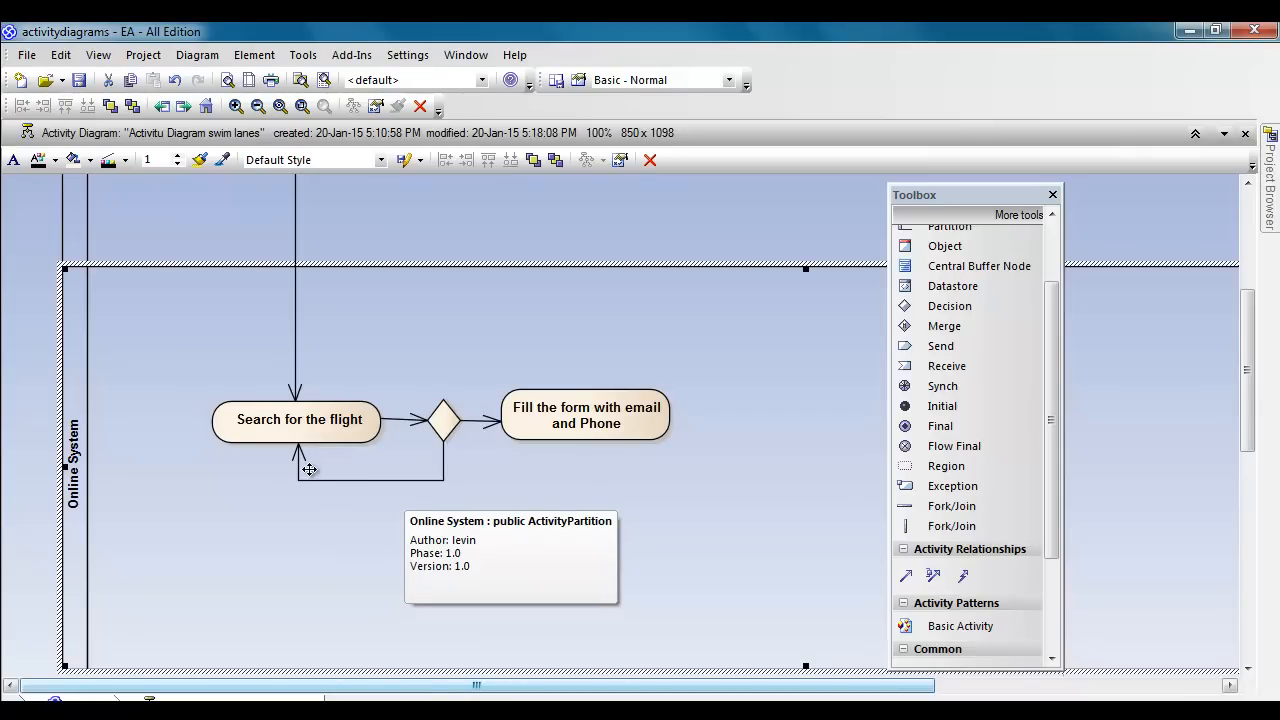
Step: Name the return Control Flow to "Search for the flight" "Not found Refine search"
click(365, 481)
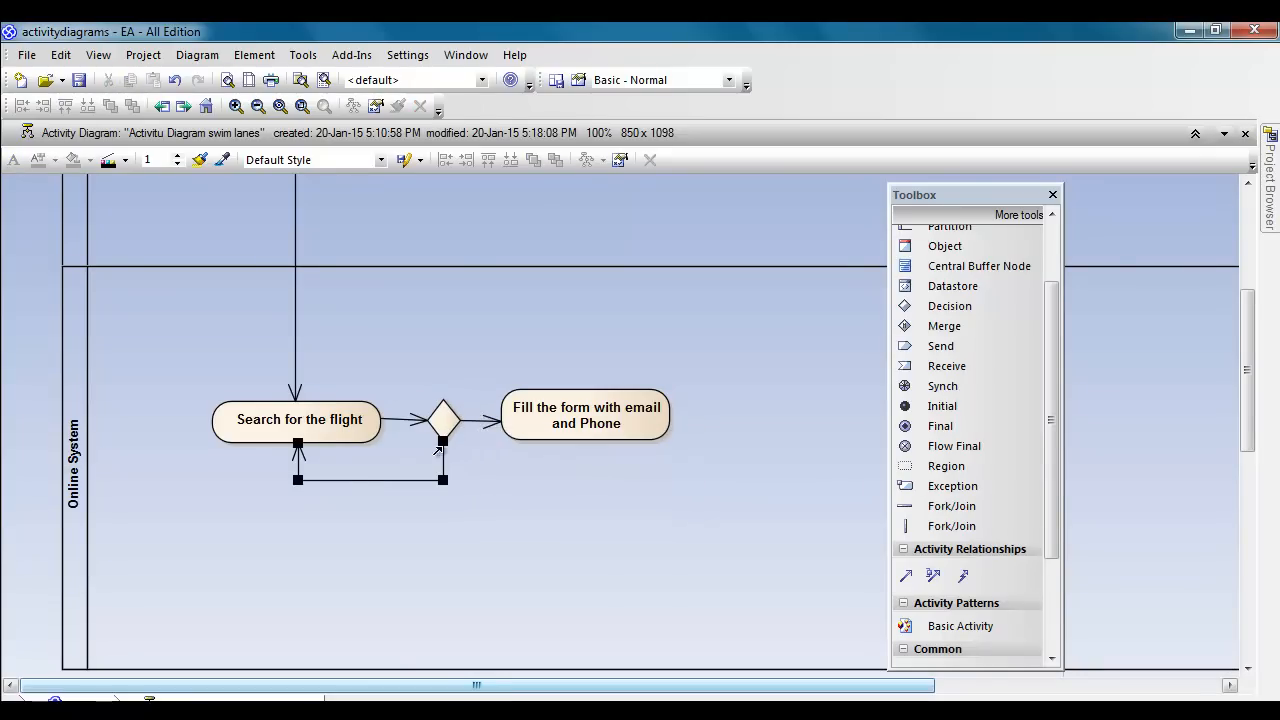
double_click(340, 480)
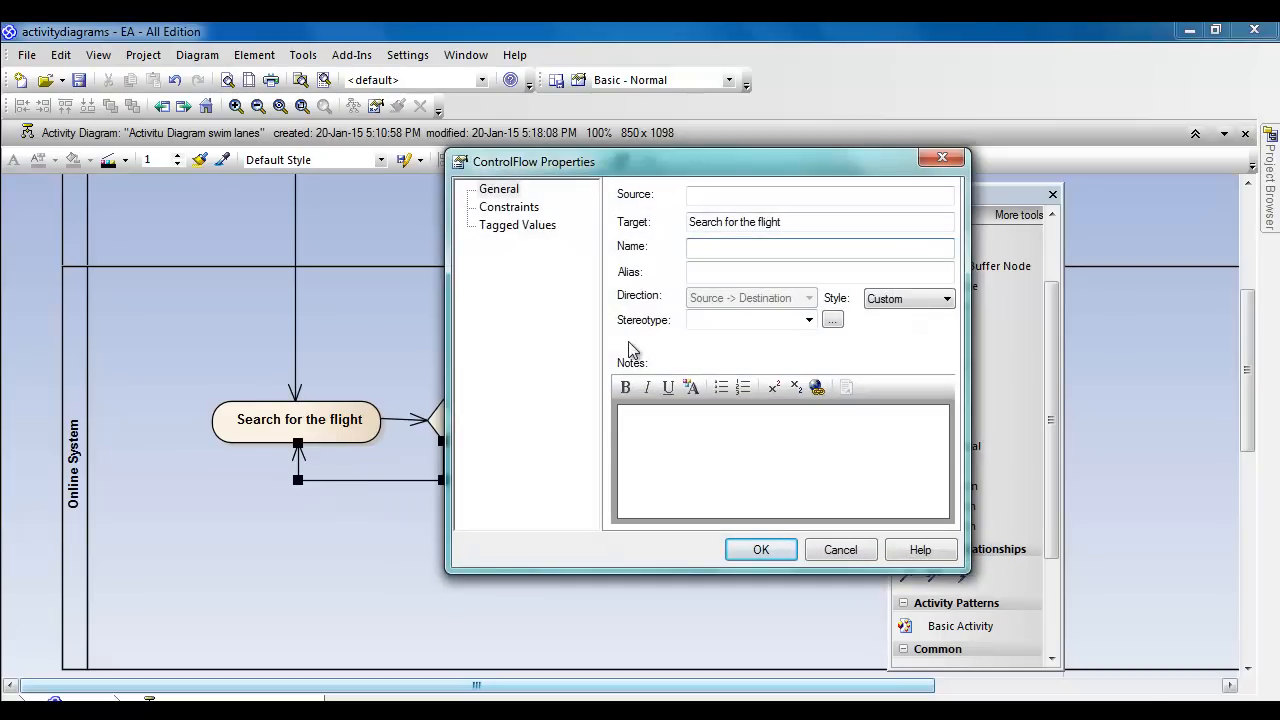
text(Not found refine search)
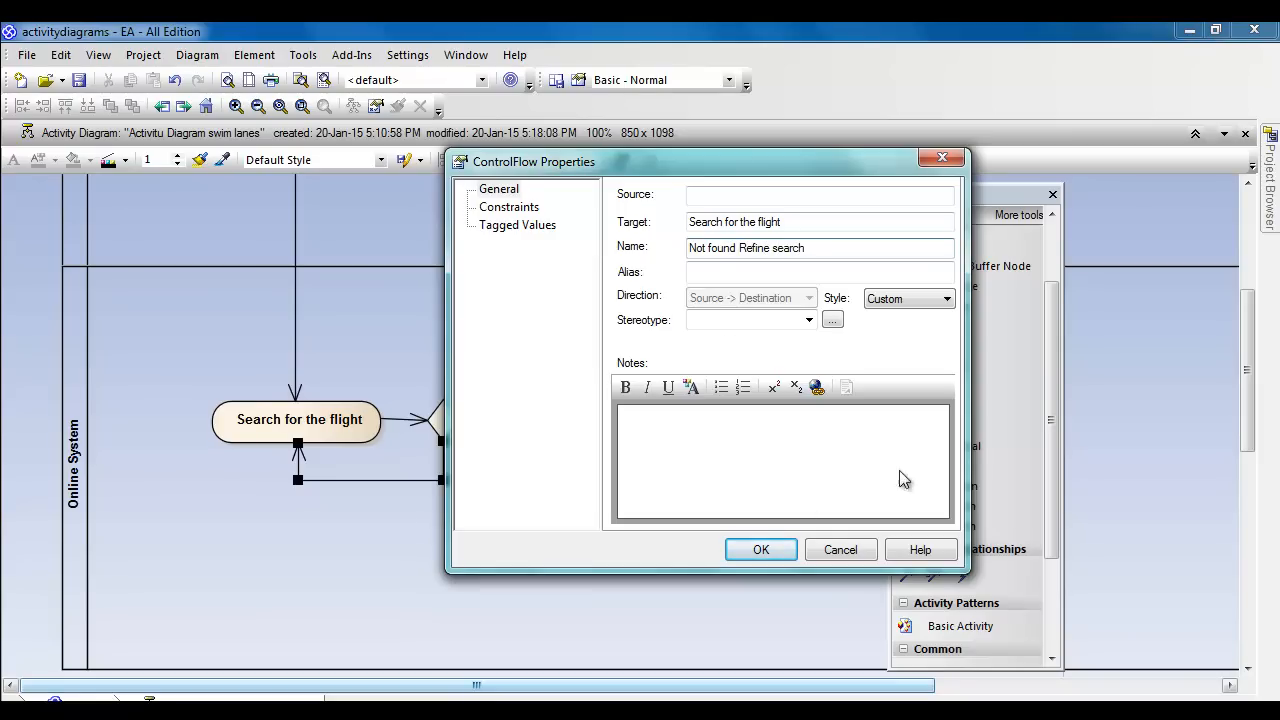
click(765, 550)
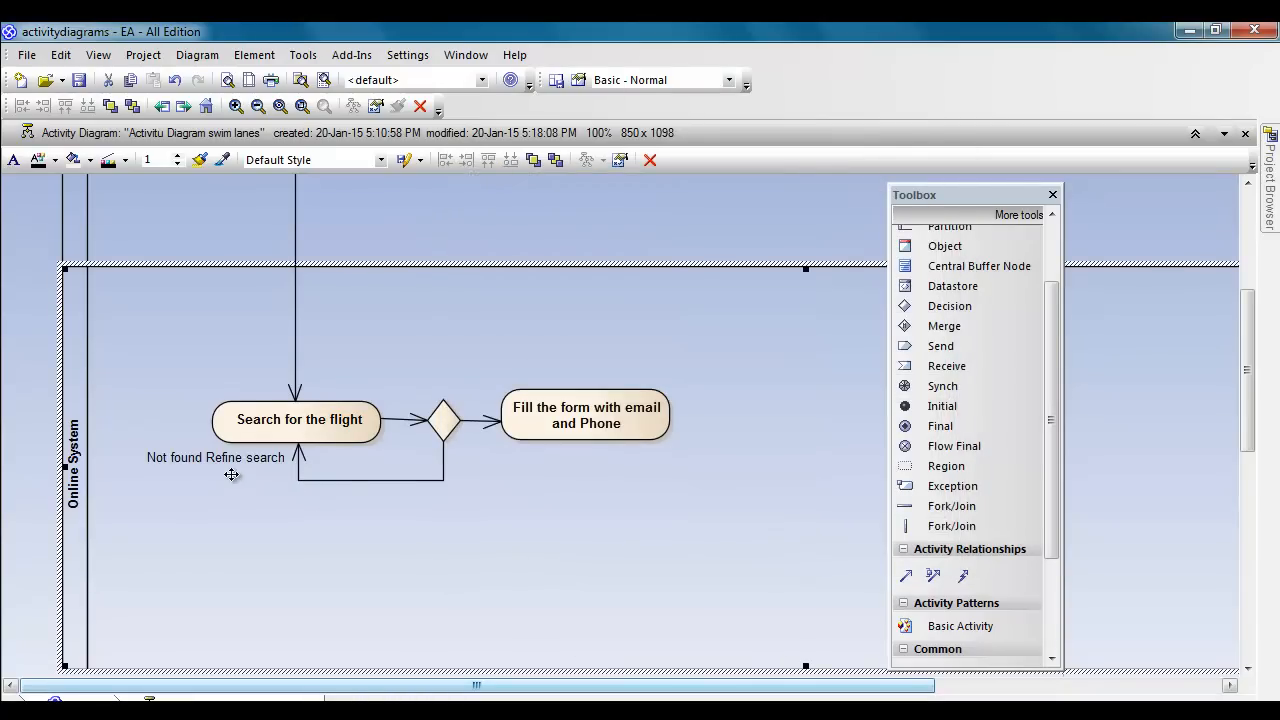
Step: Undo the latest routing changes made to the return Control Flow
click(237, 465)
key(ctrl+z)
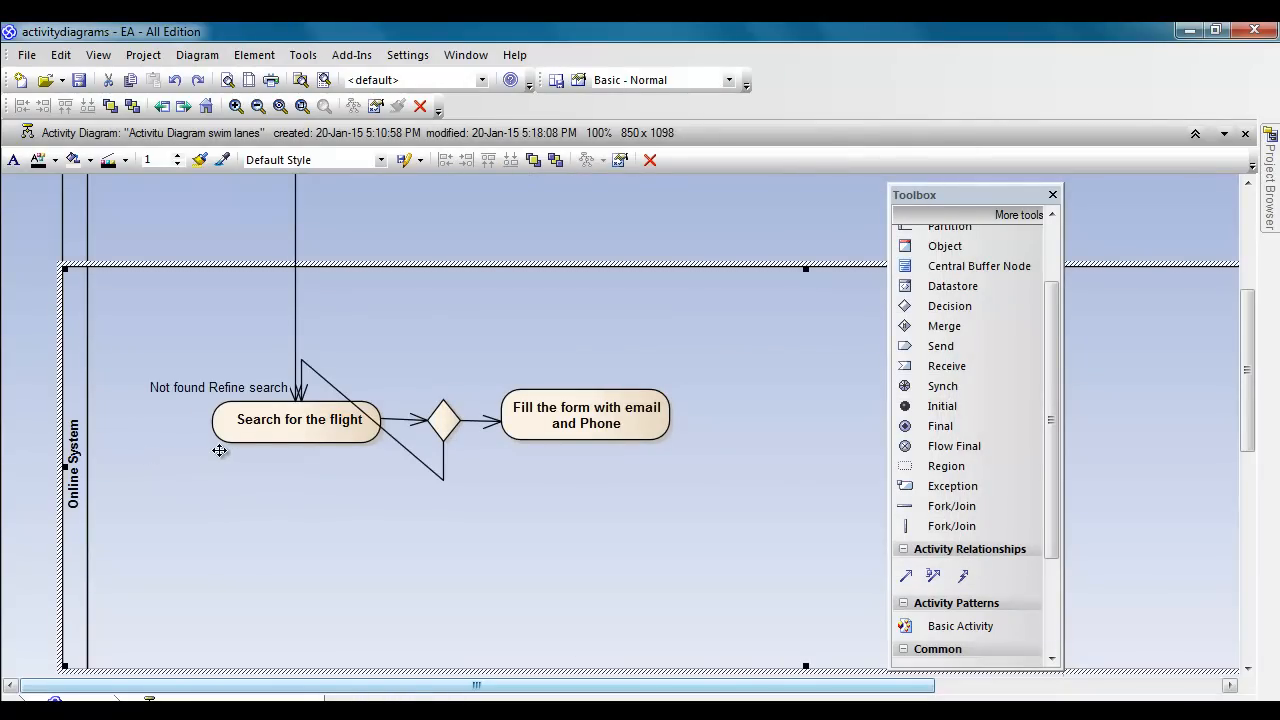
key(ctrl+z)
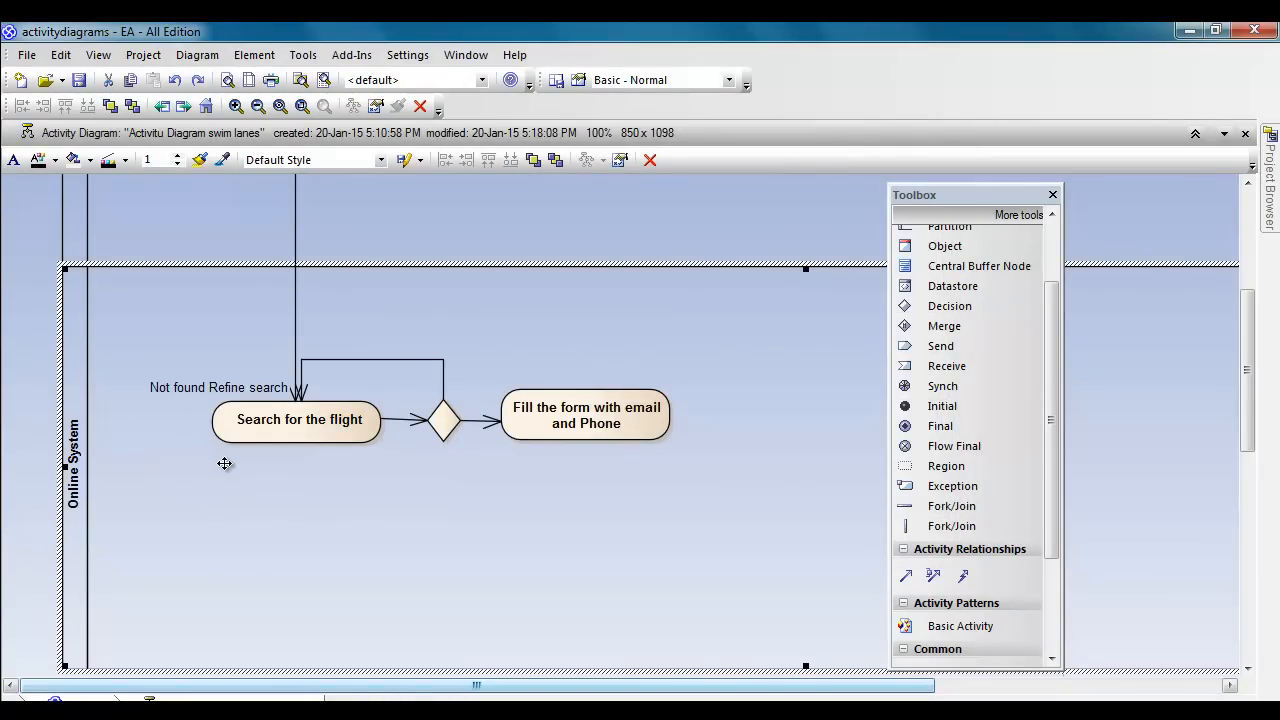
key(ctrl+z)
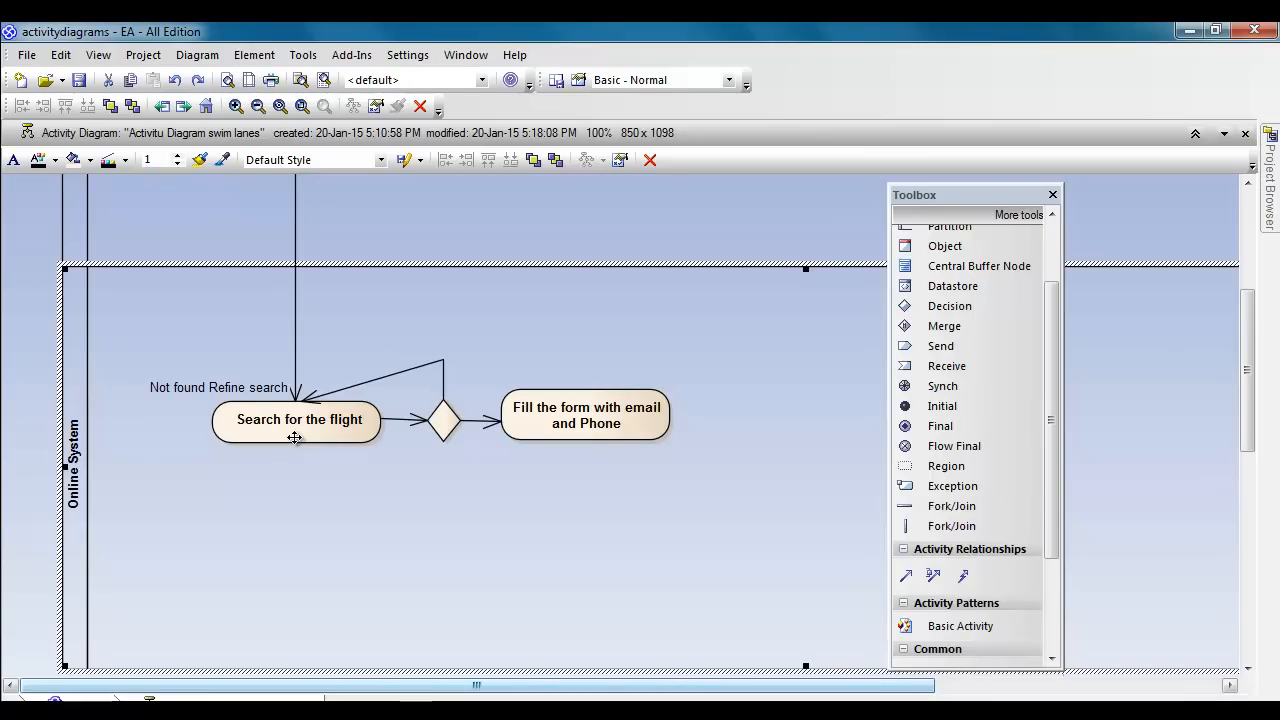
key(ctrl+z)
key(ctrl+z)
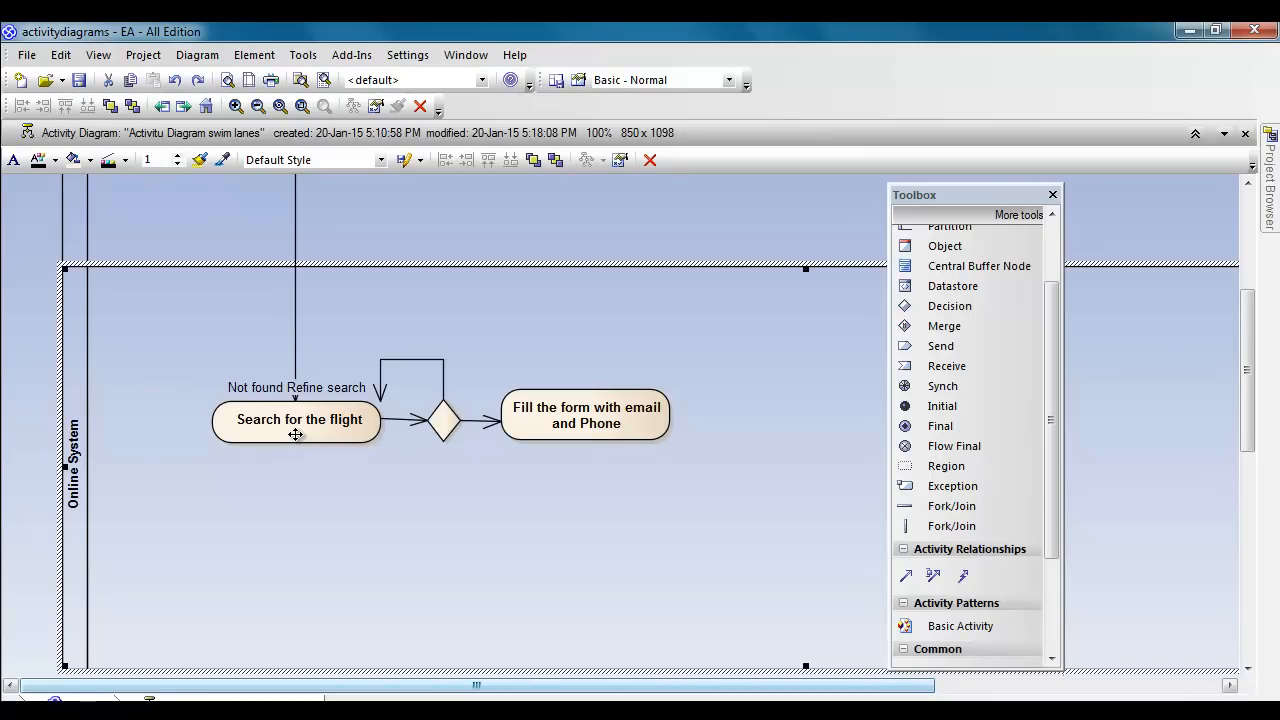
Step: Route the return Control Flow below the shapes, with right-angle bends from the Decision's bottom to the bottom edge of "Search for the flight"
click(444, 358)
drag(444, 358, 441, 487)
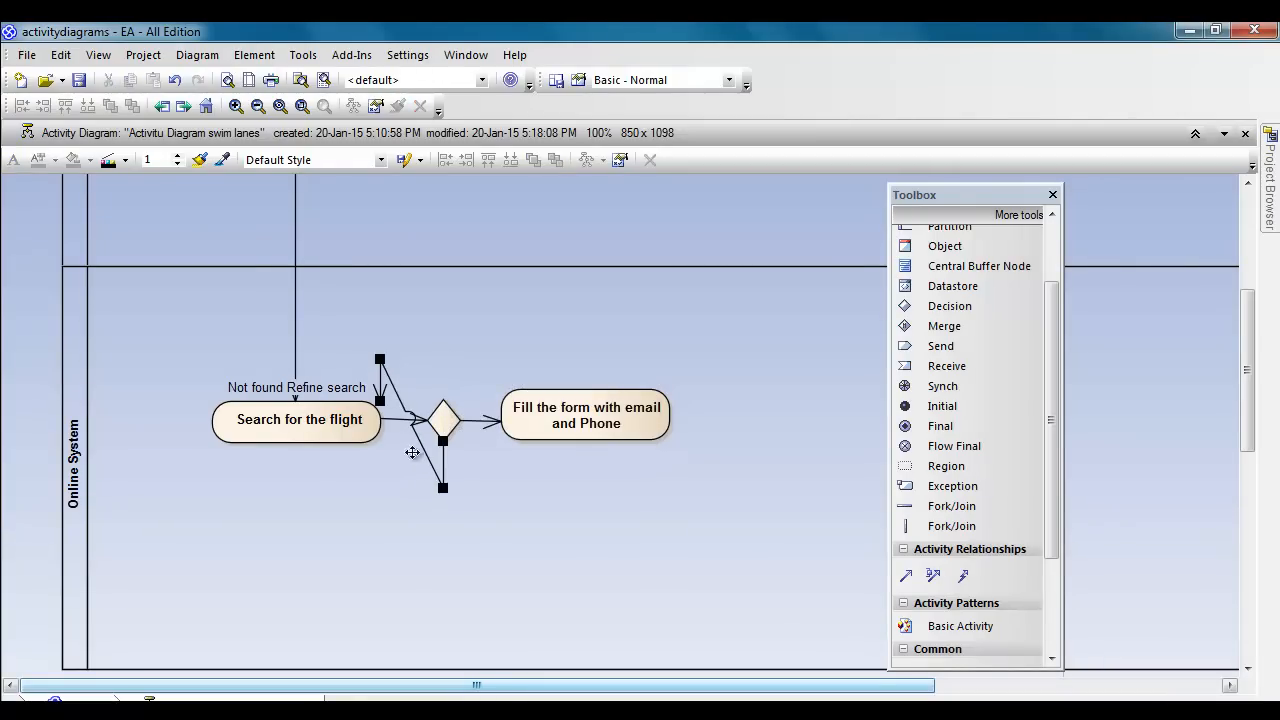
drag(380, 358, 356, 496)
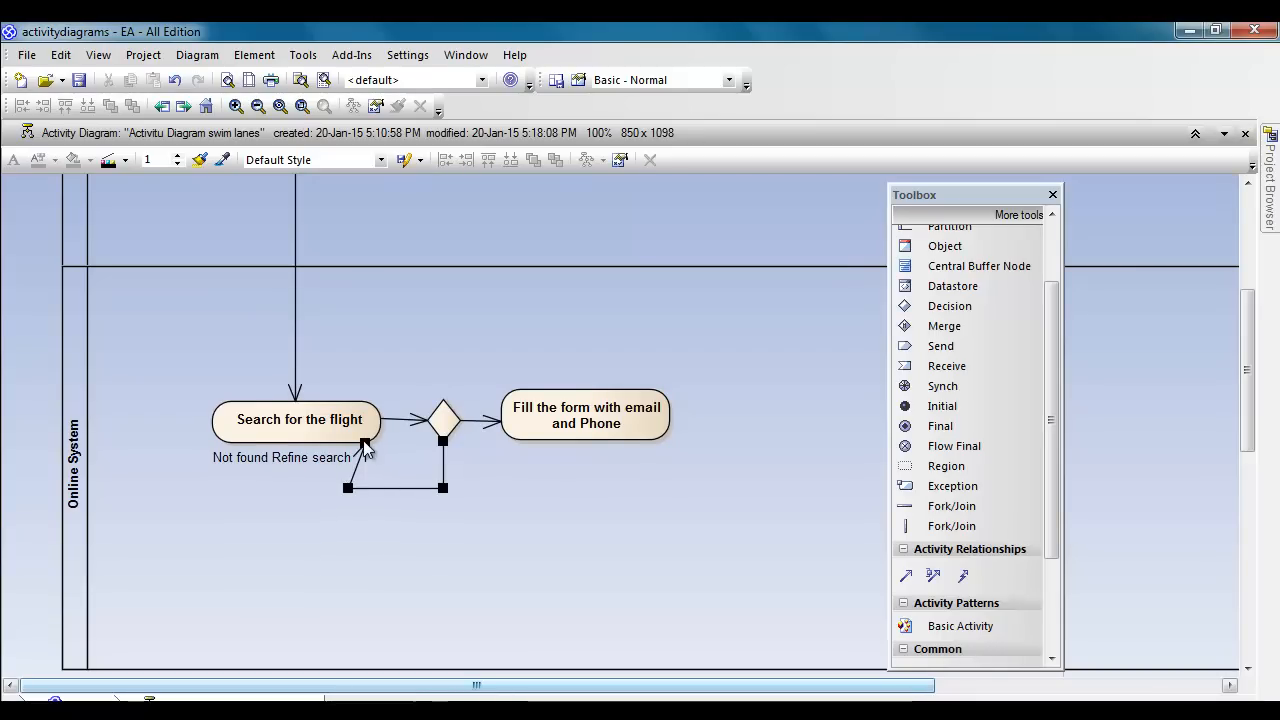
click(358, 449)
drag(362, 449, 307, 443)
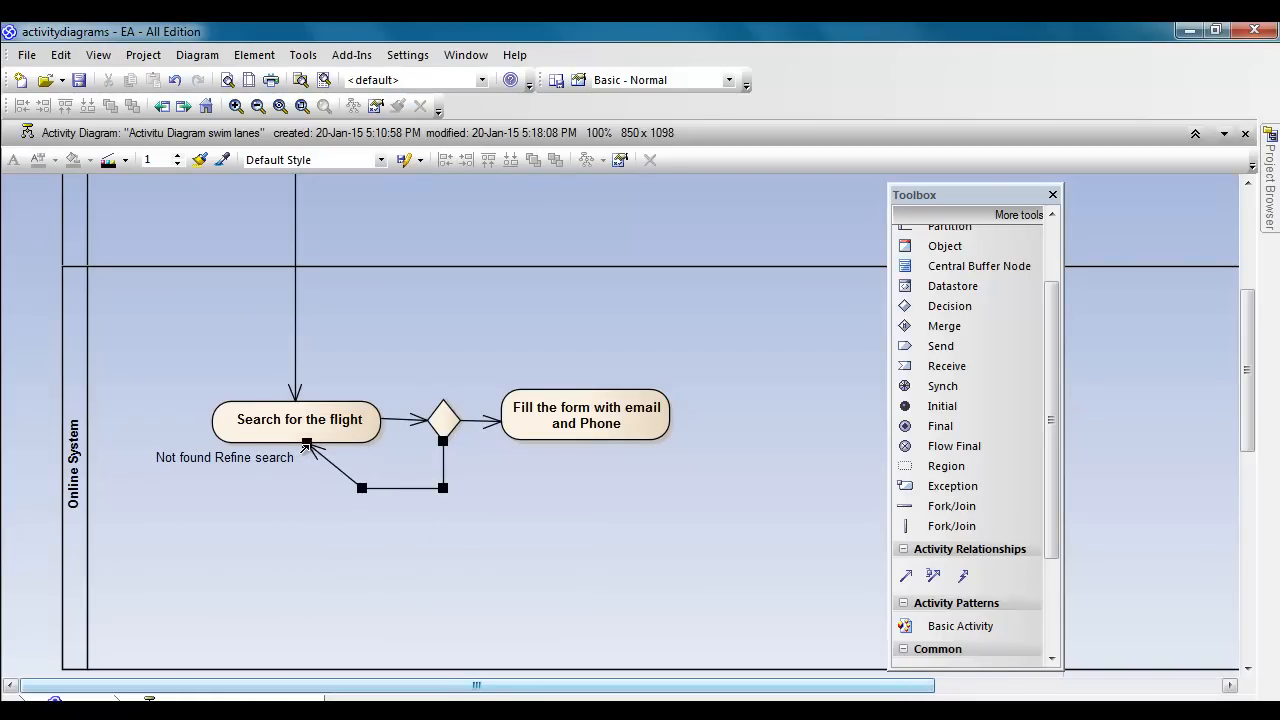
ctrl+click(361, 489)
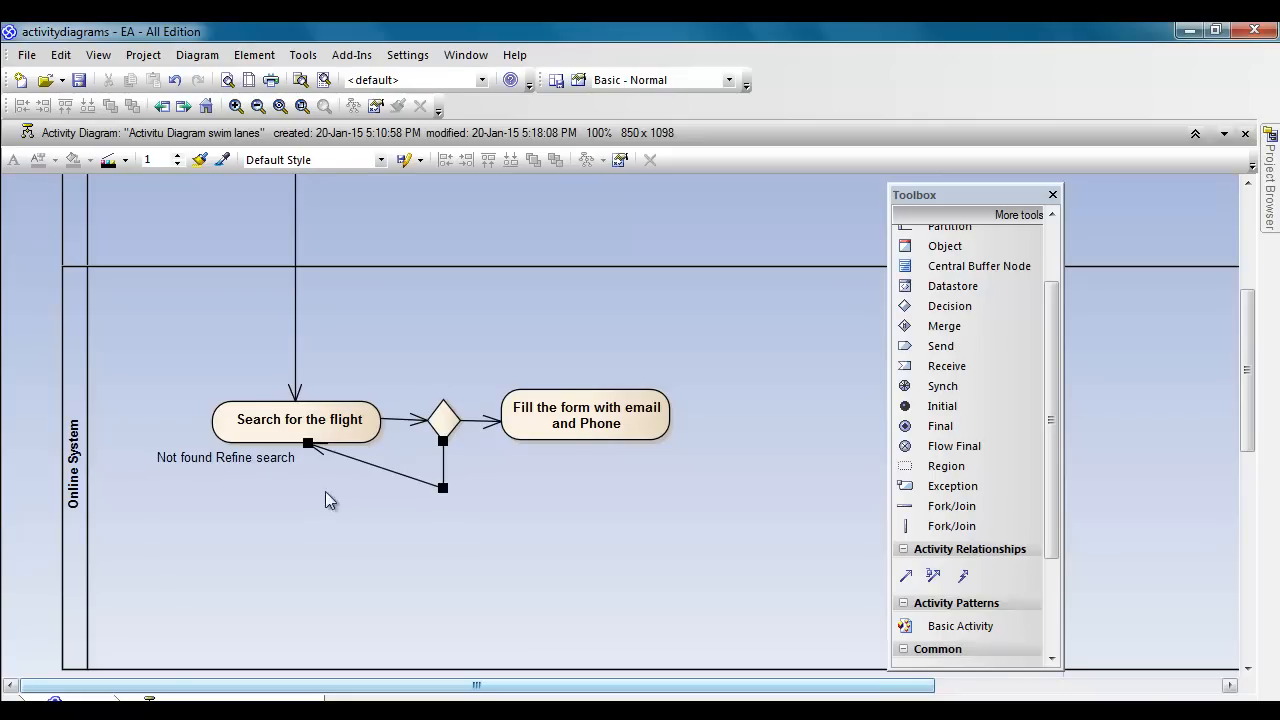
drag(360, 463, 305, 489)
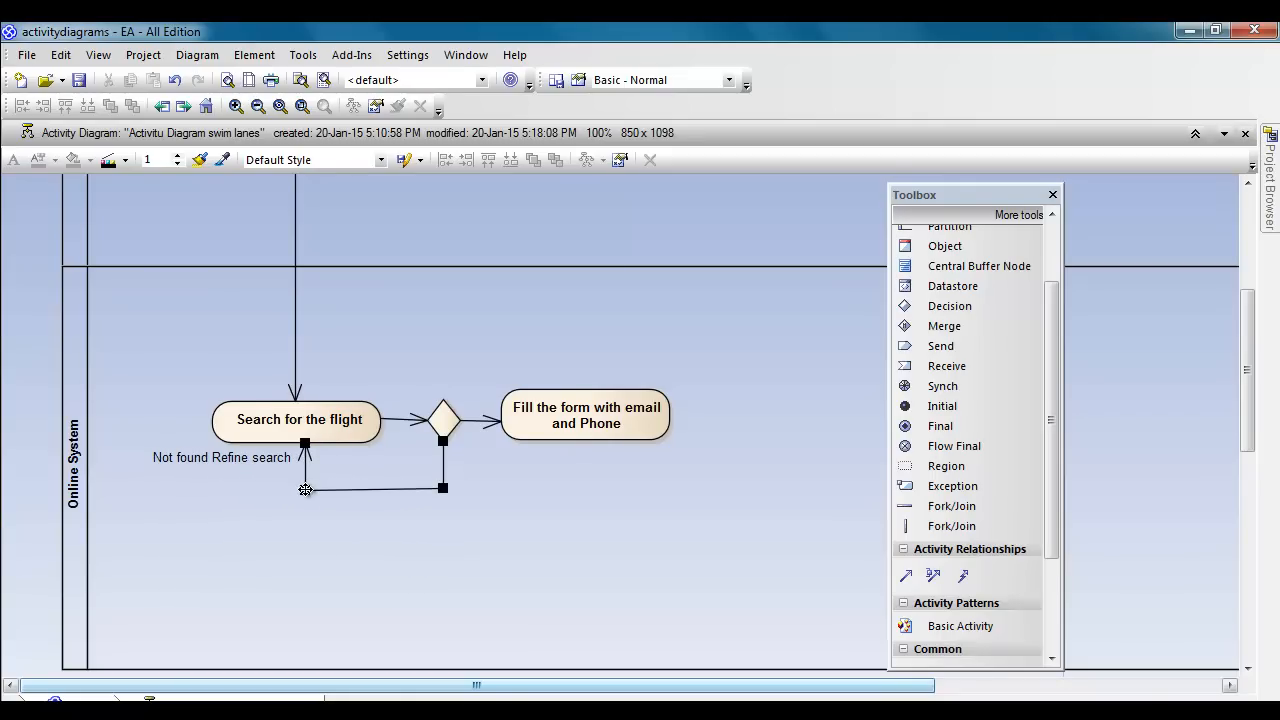
Step: Move the "Not found Refine search" label directly beneath the horizontal segment of the return Control Flow
click(225, 456)
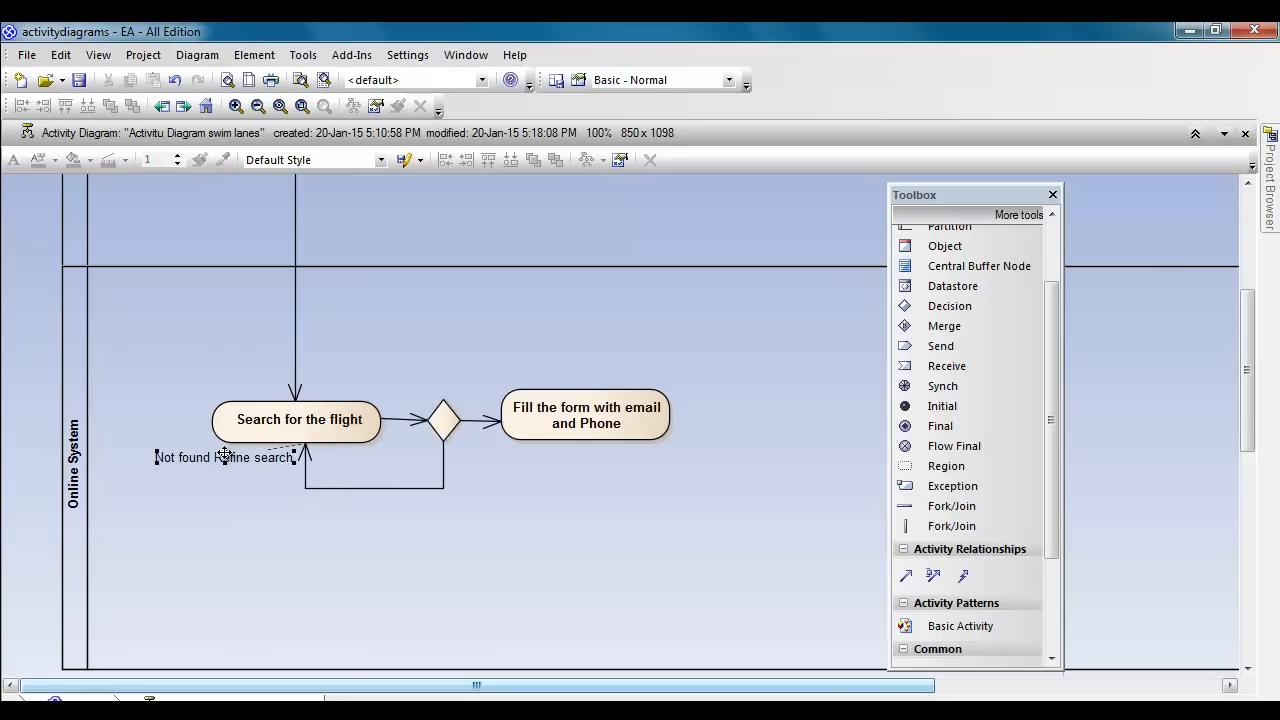
mouse_move(225, 456)
mouse_down()
mouse_move(233, 506)
mouse_move(332, 517)
mouse_move(370, 502)
mouse_up()
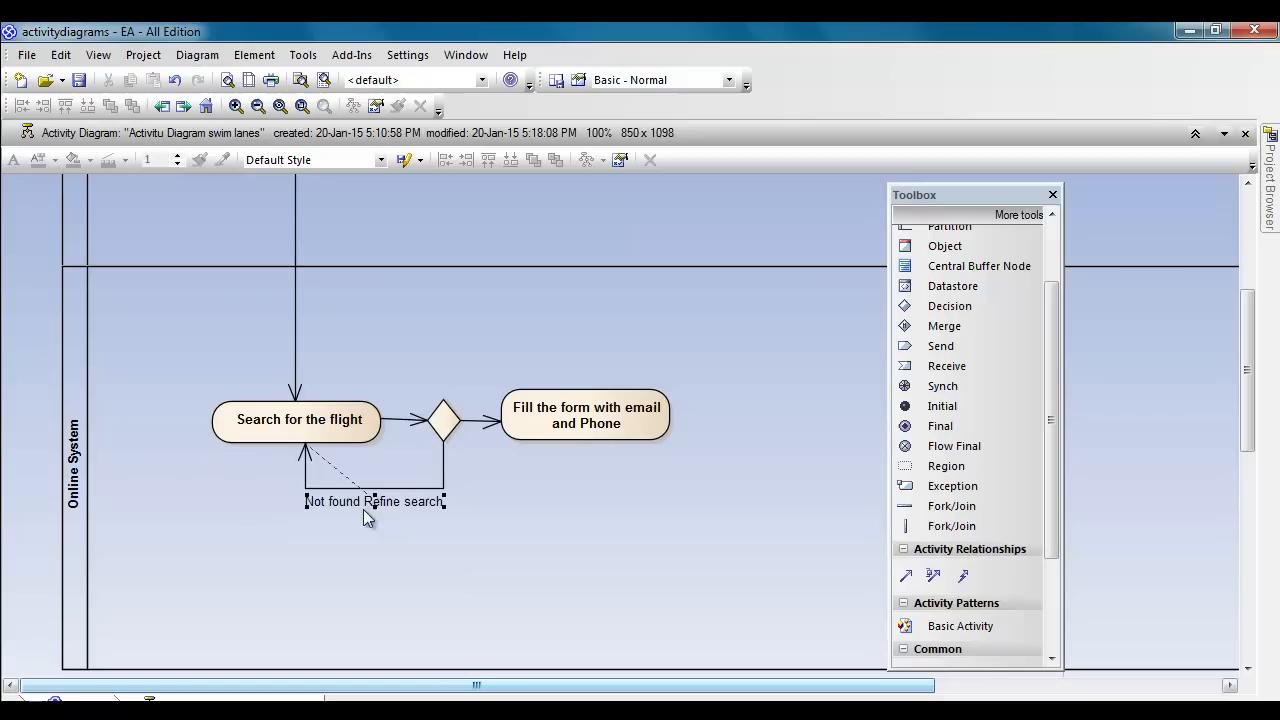
click(366, 543)
Step: Shift "Fill the form with email and Phone" slightly right and name the Control Flow leading to it "Found"
mouse_move(561, 425)
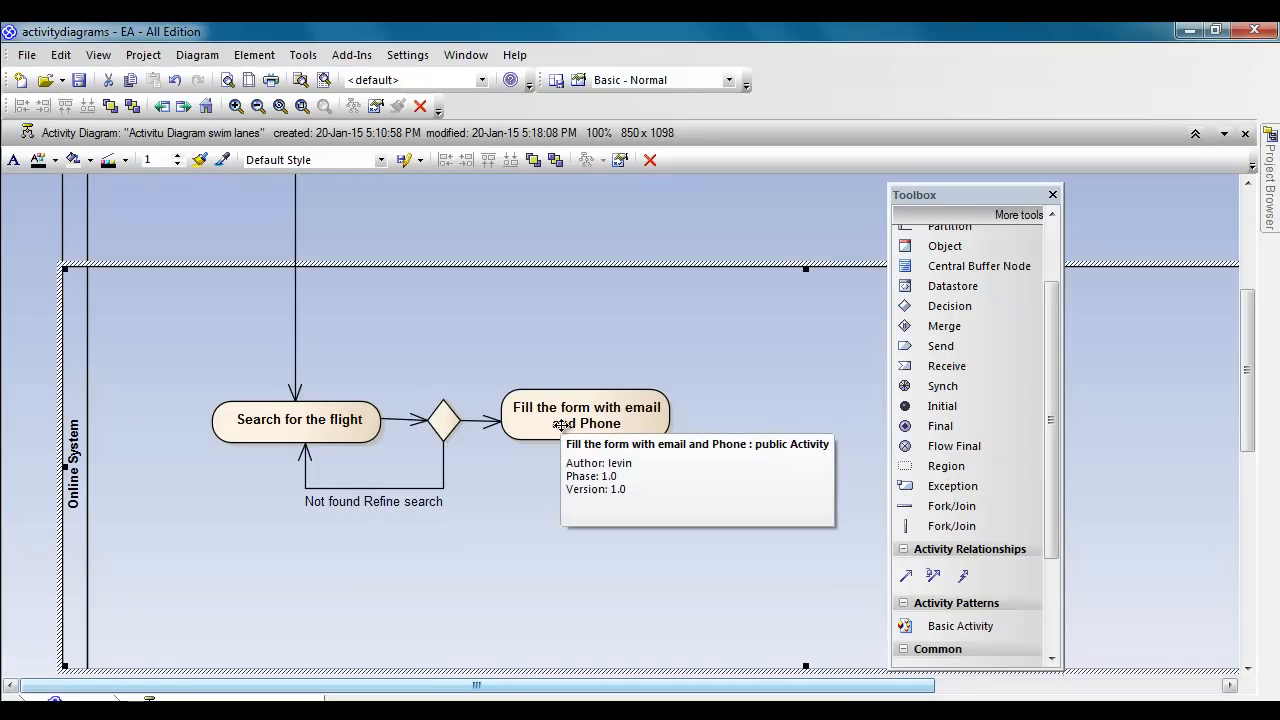
drag(561, 425, 580, 424)
double_click(471, 416)
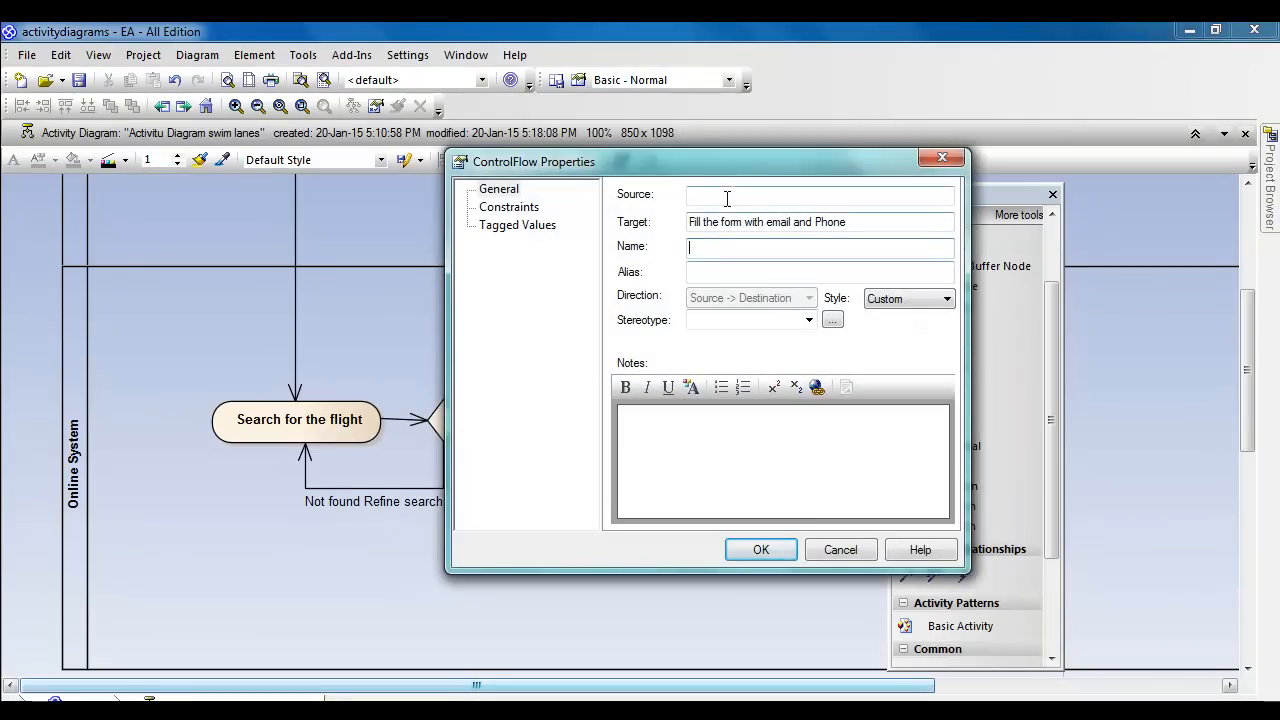
text(DF)
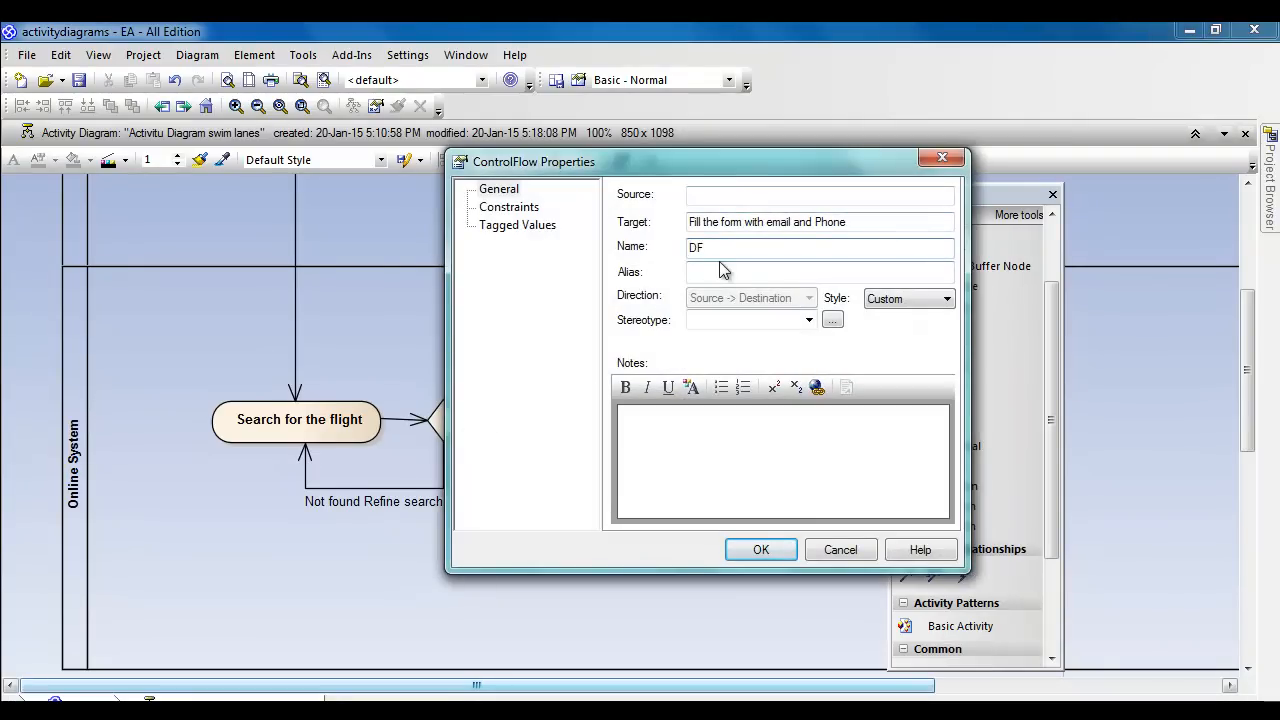
double_click(712, 248)
text(F)
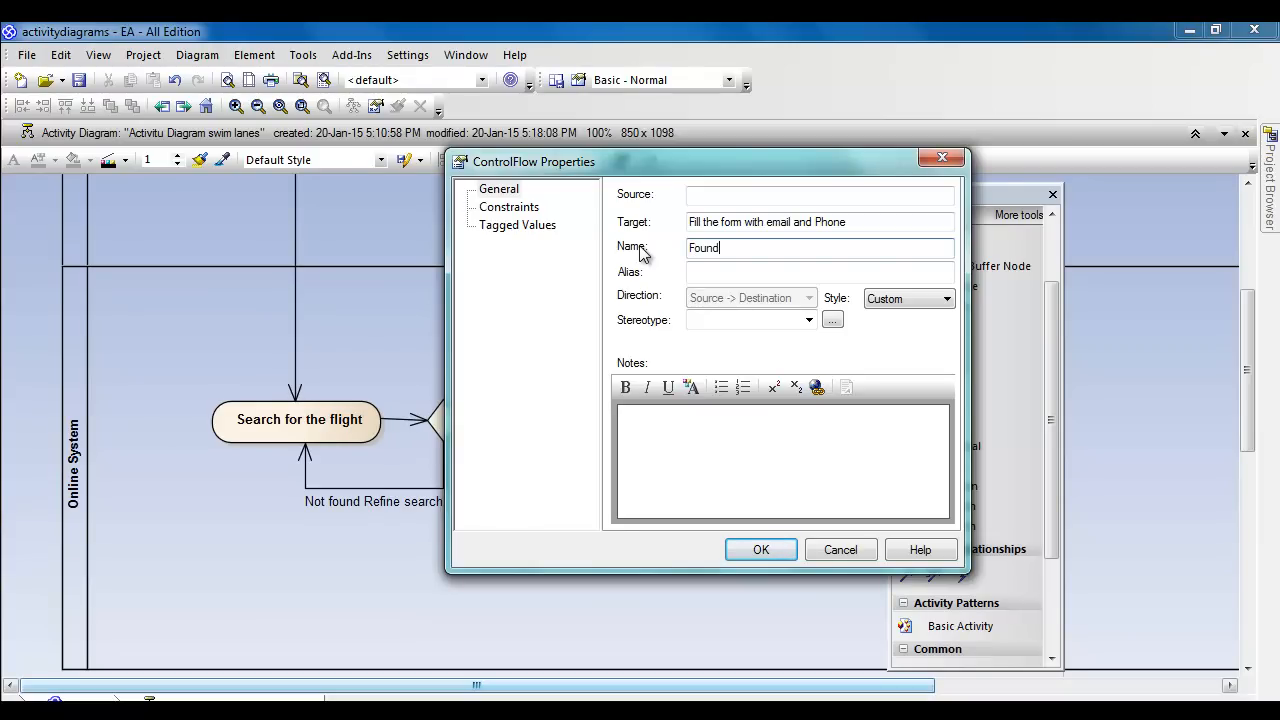
click(750, 550)
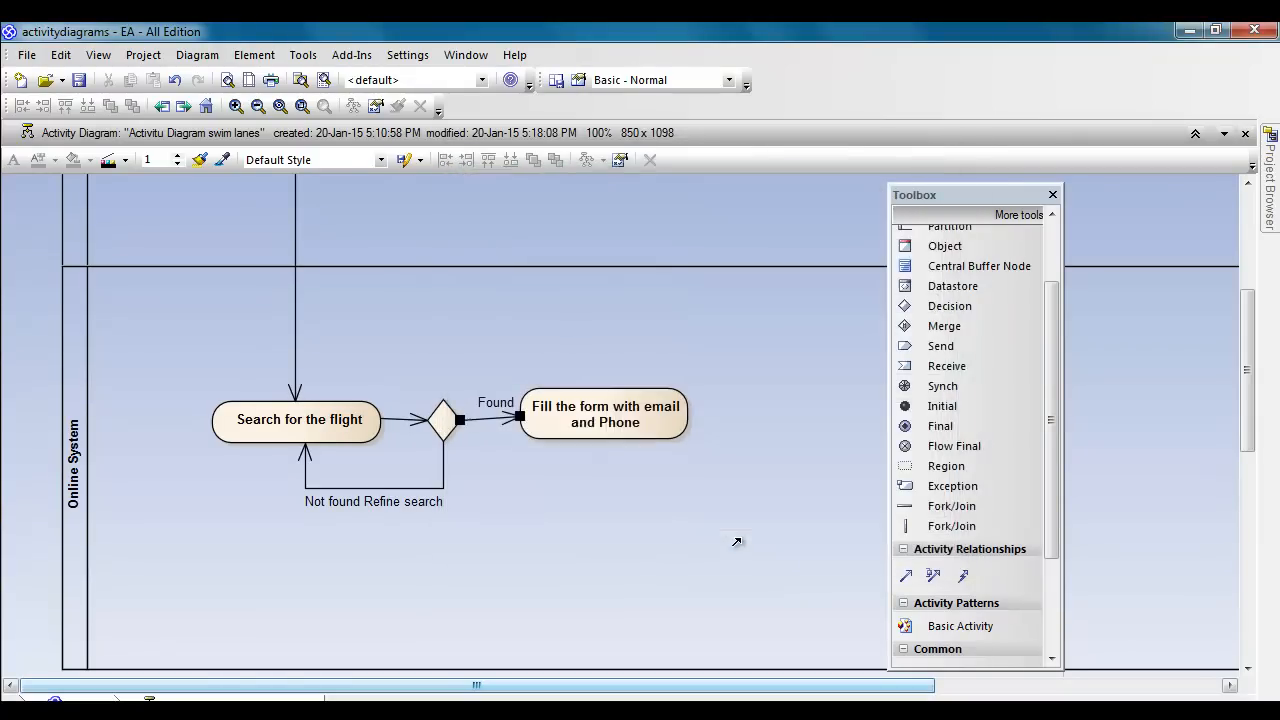
Step: Level the "Found" Control Flow and move the "Fill the form with email and Phone" activity a little further right to make room for its label
click(635, 525)
click(514, 418)
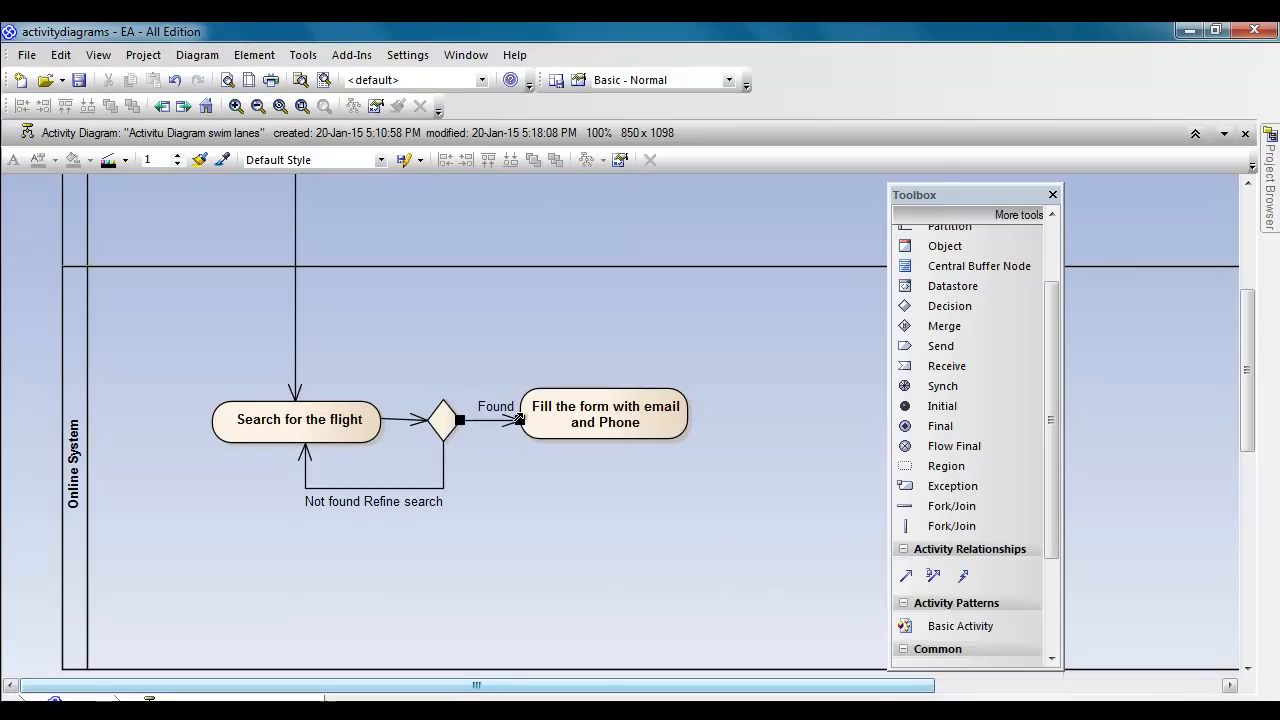
drag(562, 419, 580, 436)
click(603, 545)
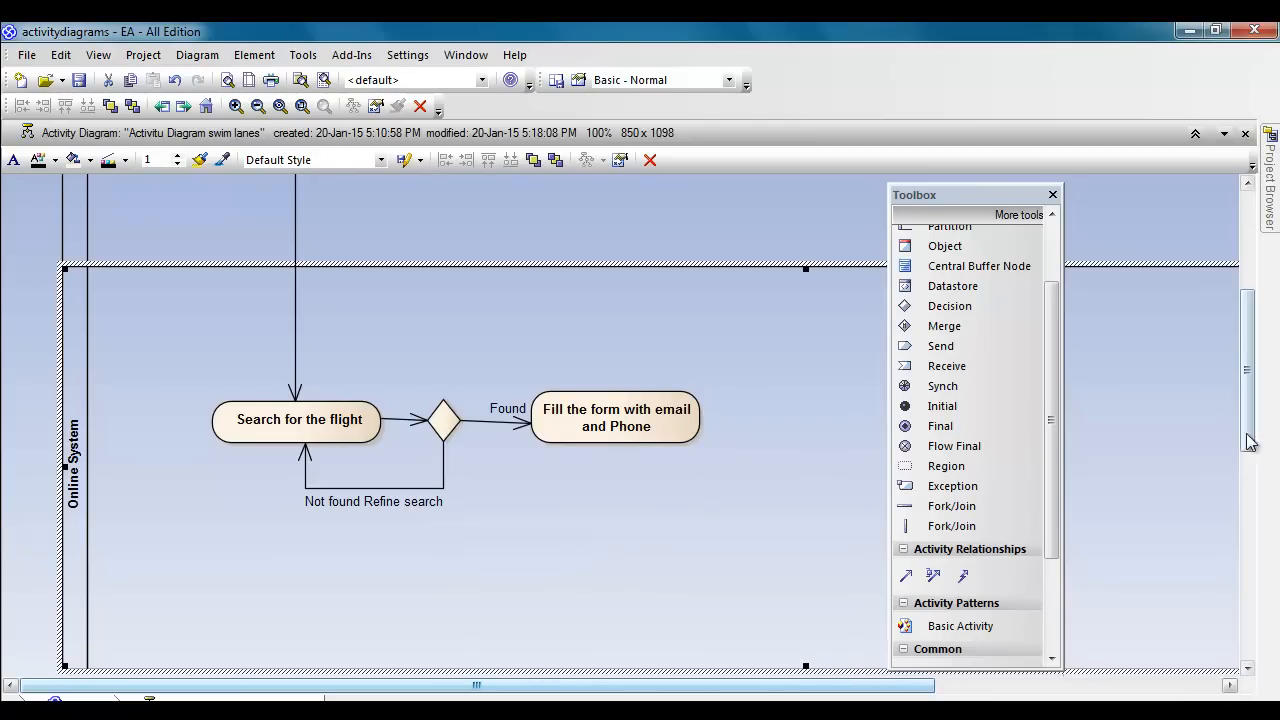
drag(1251, 429, 1253, 392)
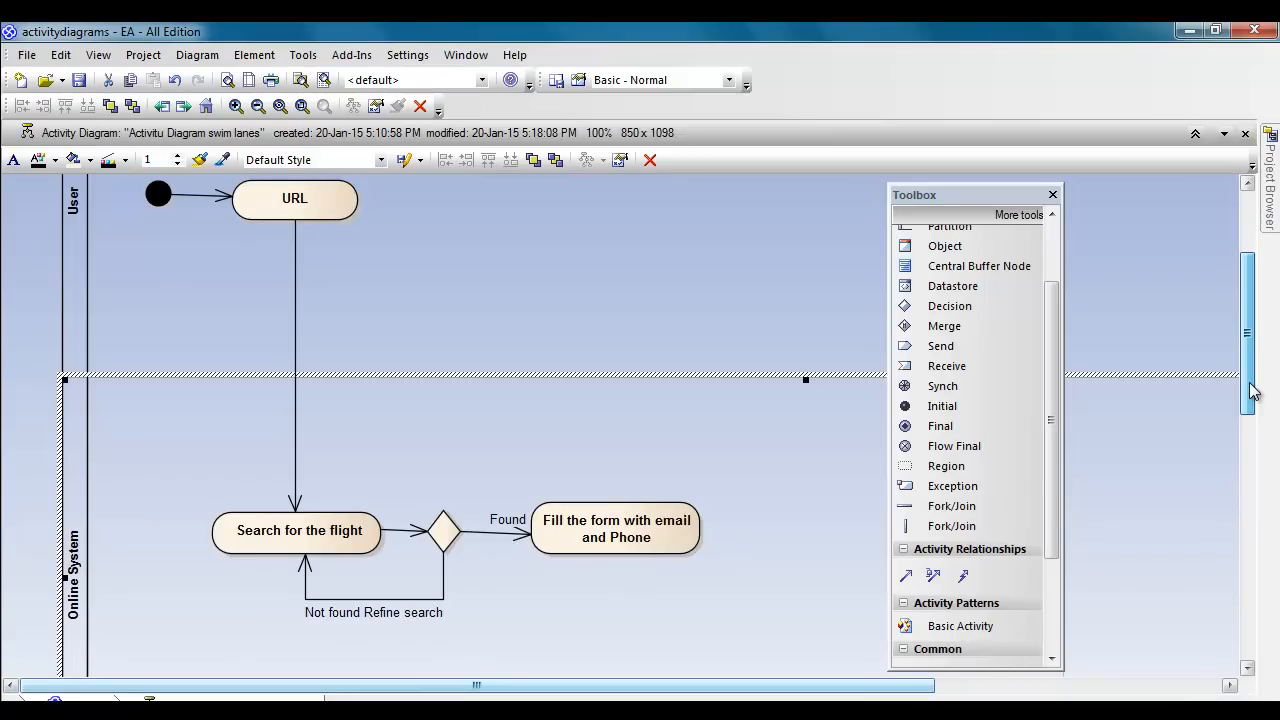
scroll(1253, 392, down, 5)
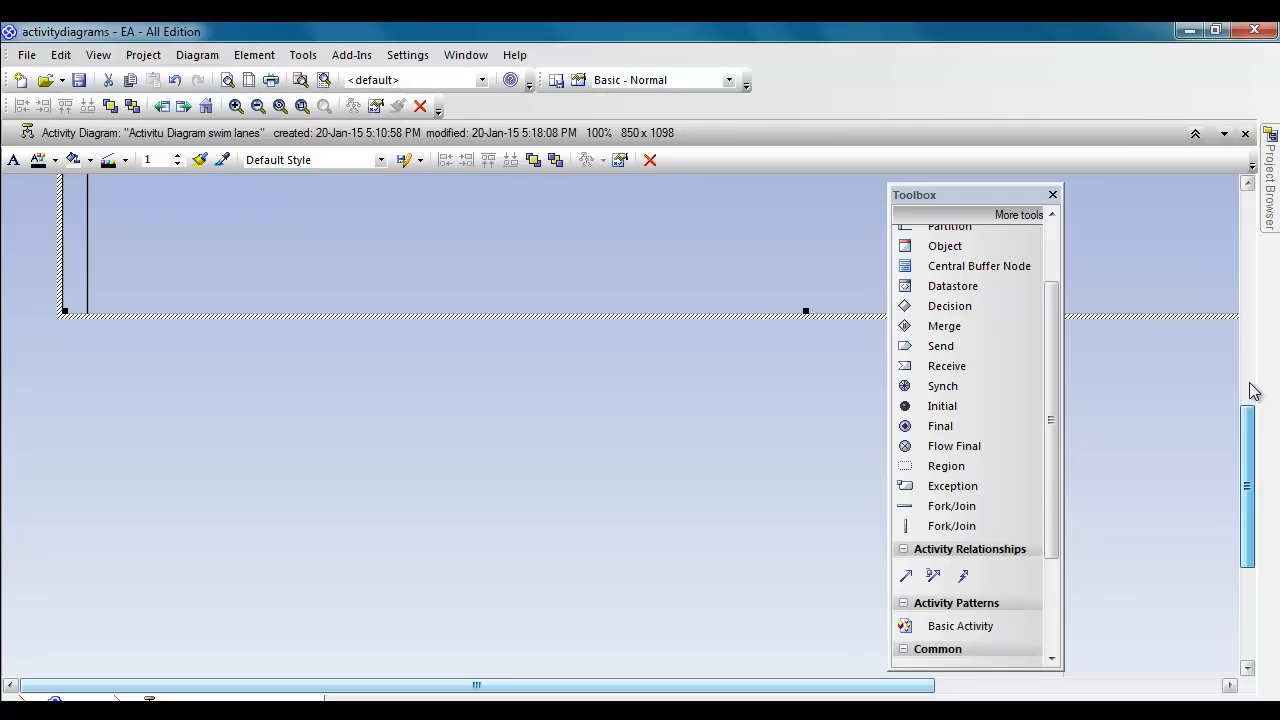
Step: Add a "Prefernnce" activity in the User lane with a Control Flow from "Fill the form with email and Phone", and reduce its height to one text line
scroll(1253, 392, up, 5)
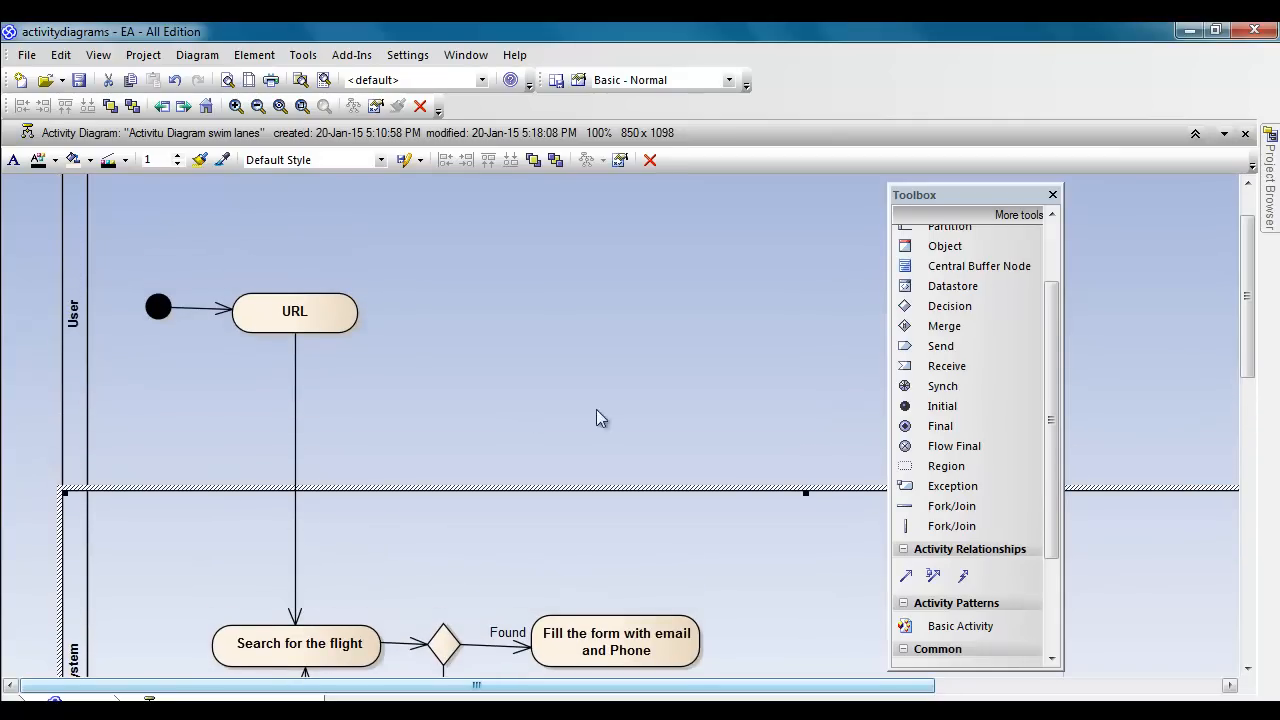
drag(1050, 320, 1050, 295)
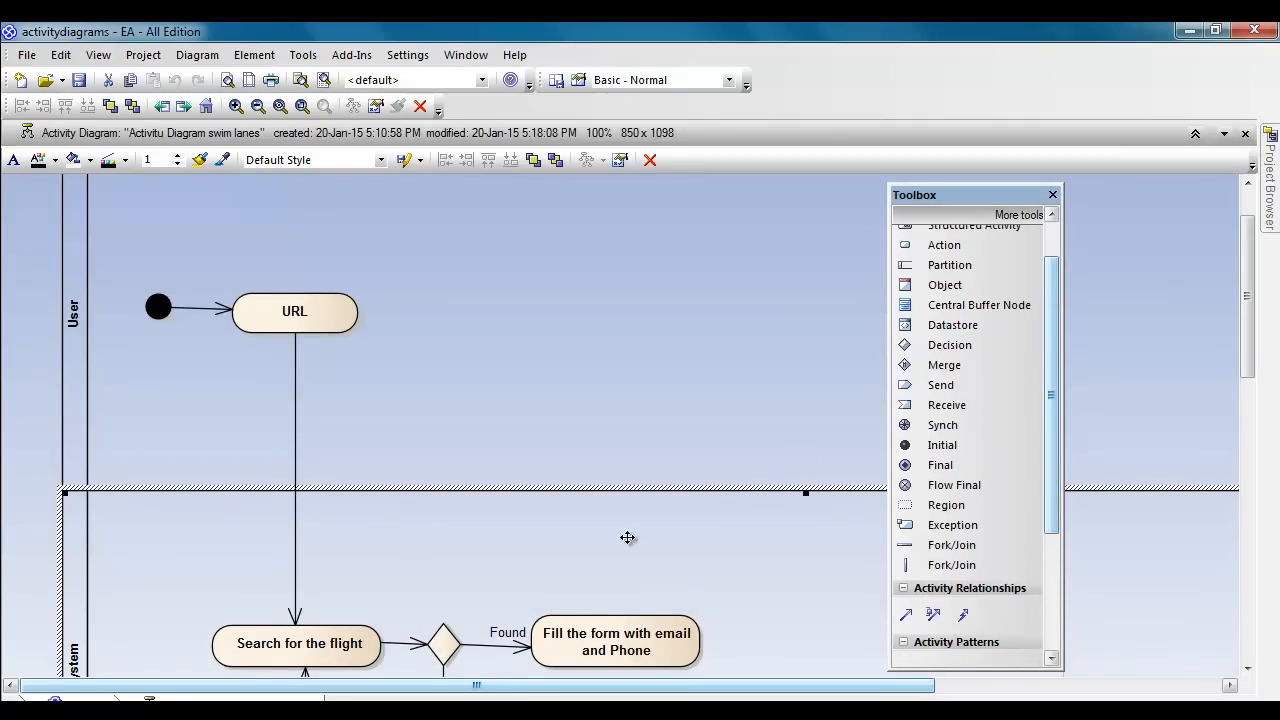
click(690, 628)
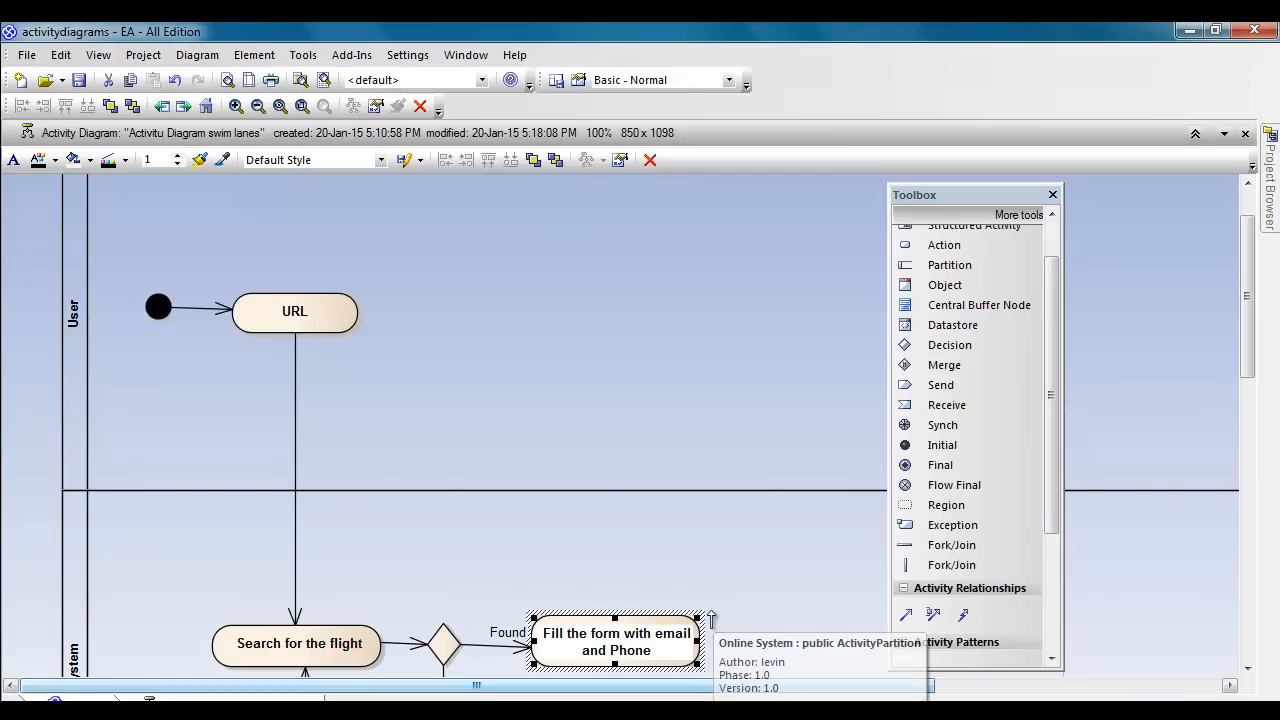
drag(609, 344, 609, 344)
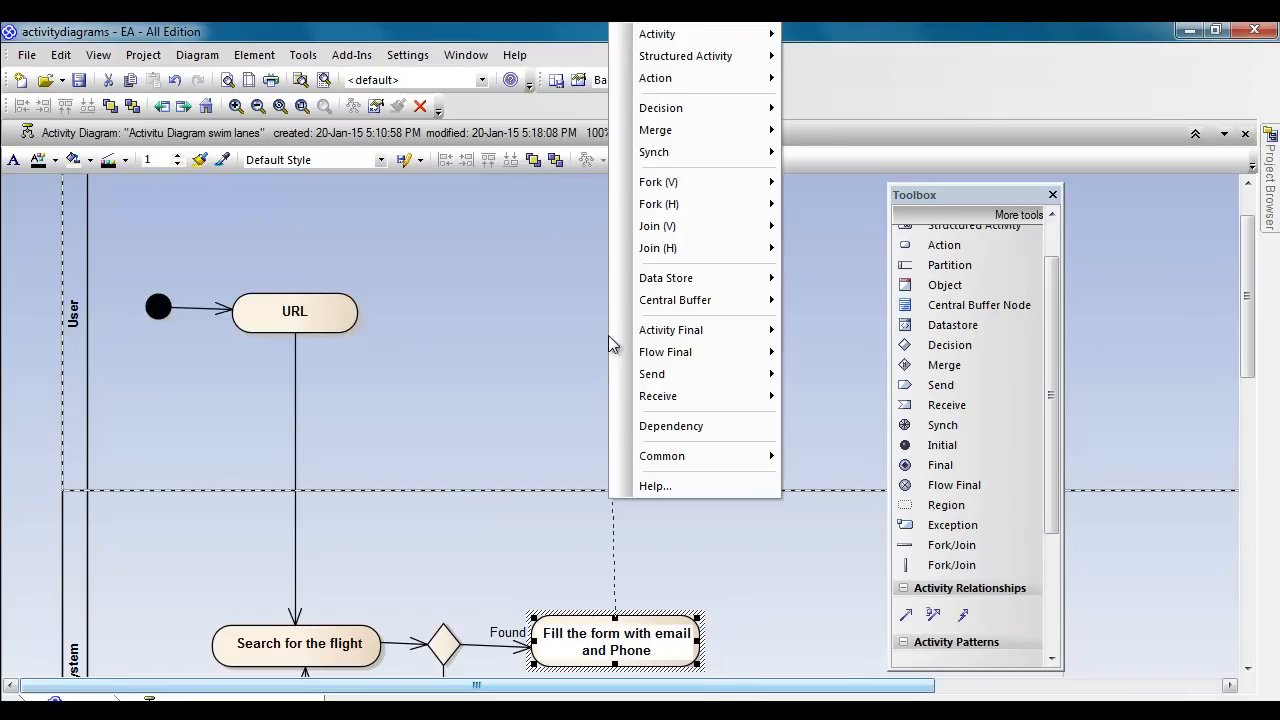
mouse_move(783, 55)
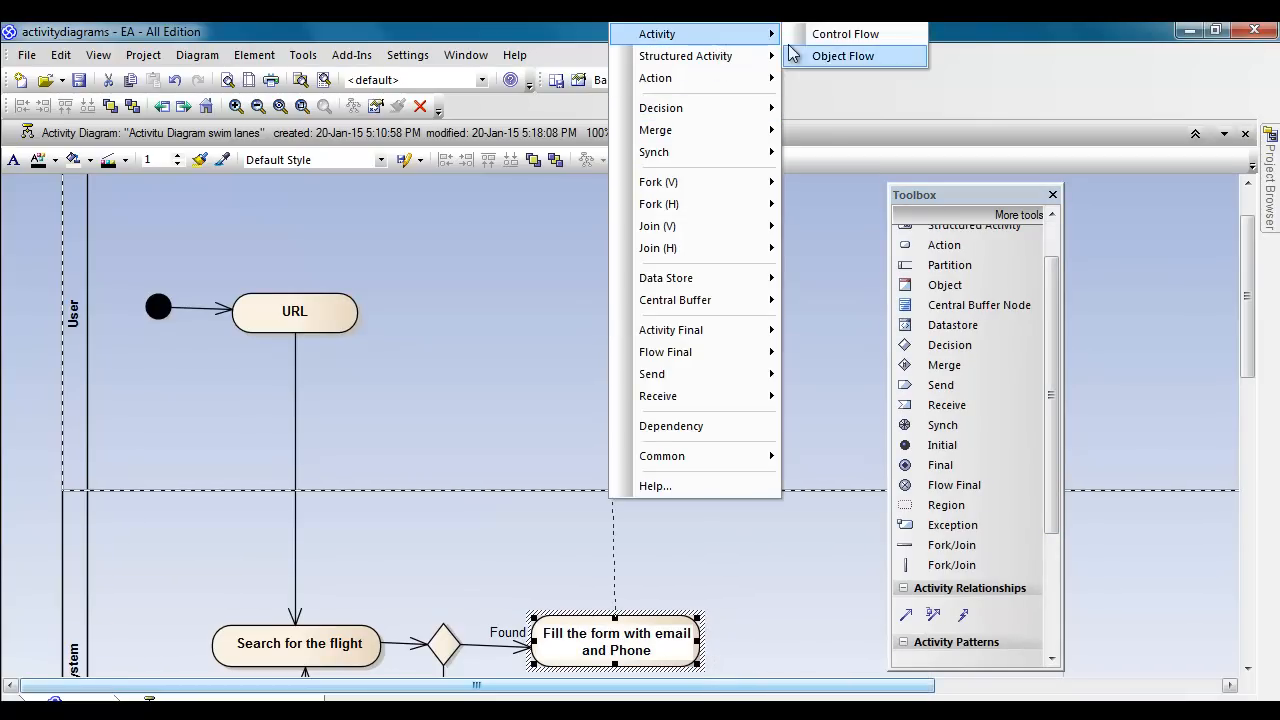
click(815, 36)
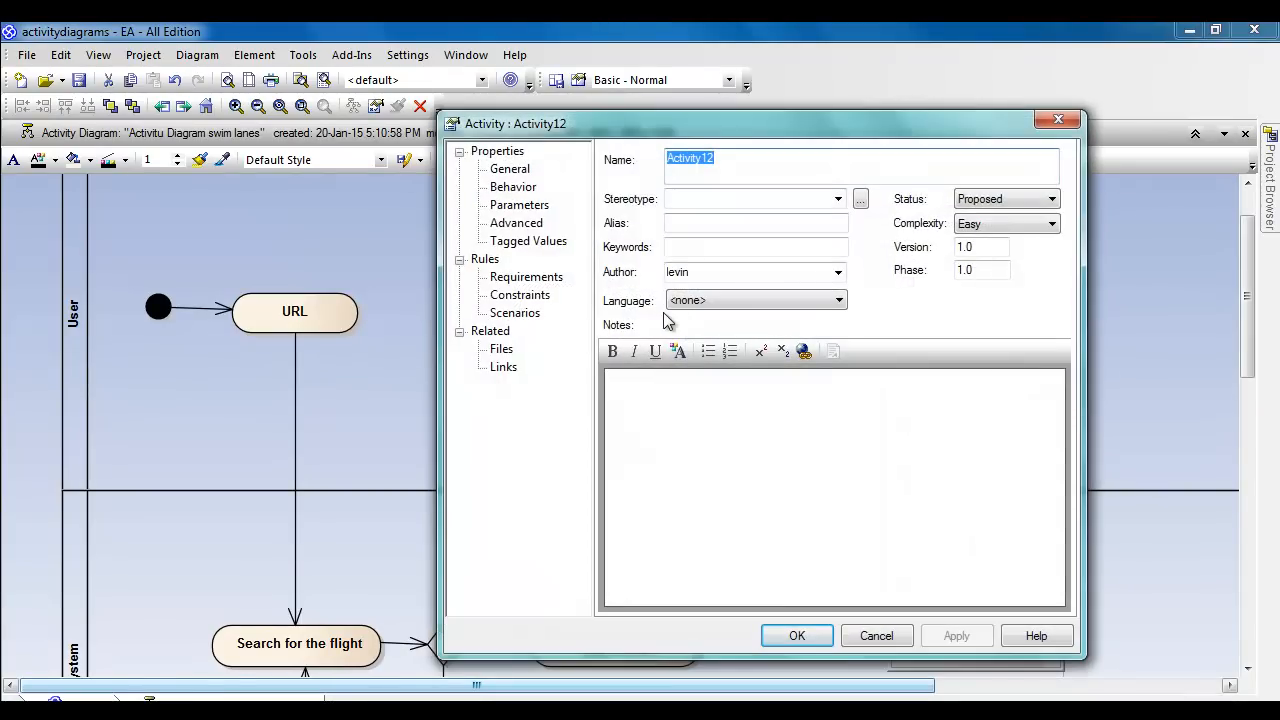
text(Pre)
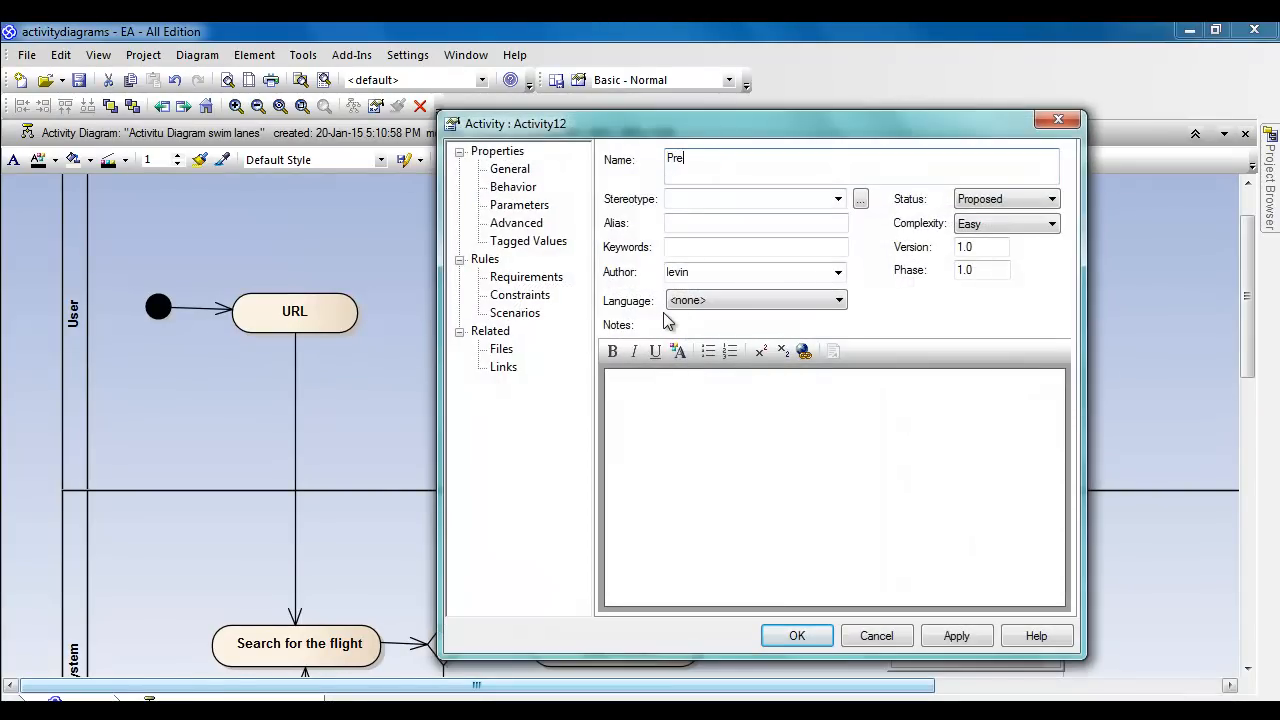
text(ferne)
key(BackSpace)
click(797, 636)
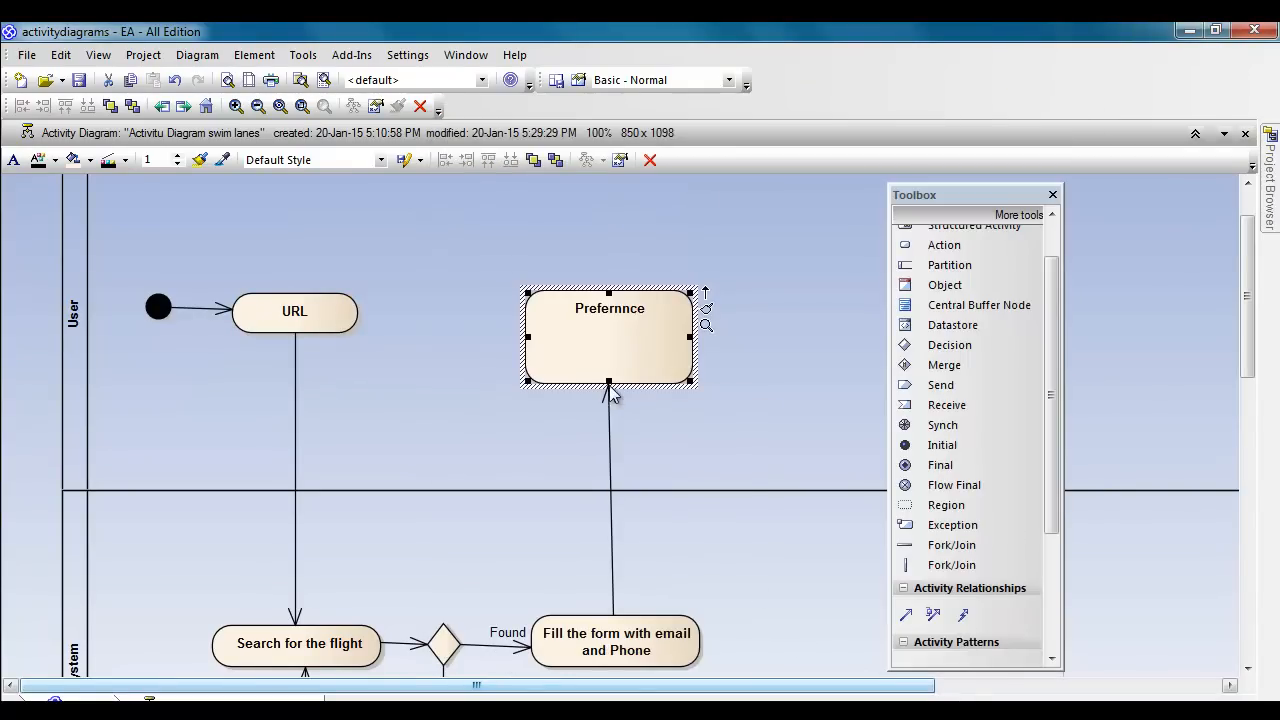
drag(609, 384, 610, 326)
click(719, 378)
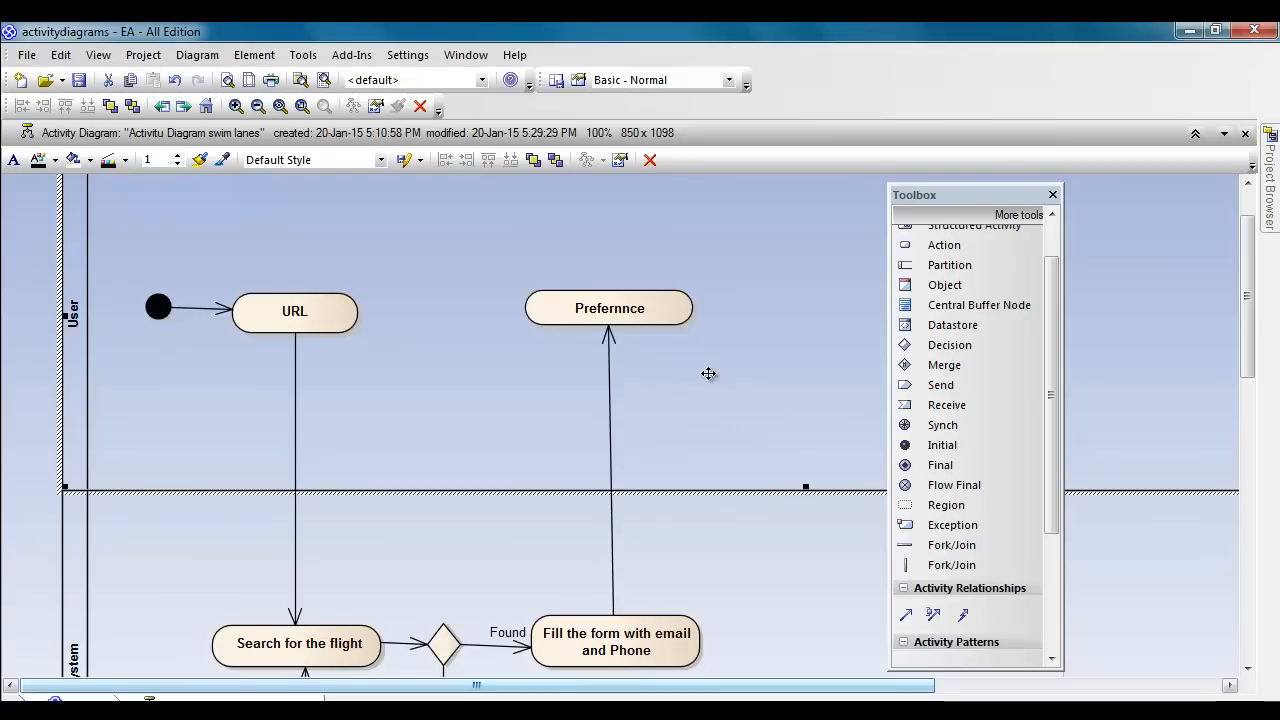
Step: Move the Toolbox clear of the free lane area and add an unnamed vertical Fork beside "Prefernnce", connected by a Control Flow
click(664, 313)
drag(995, 203, 160, 225)
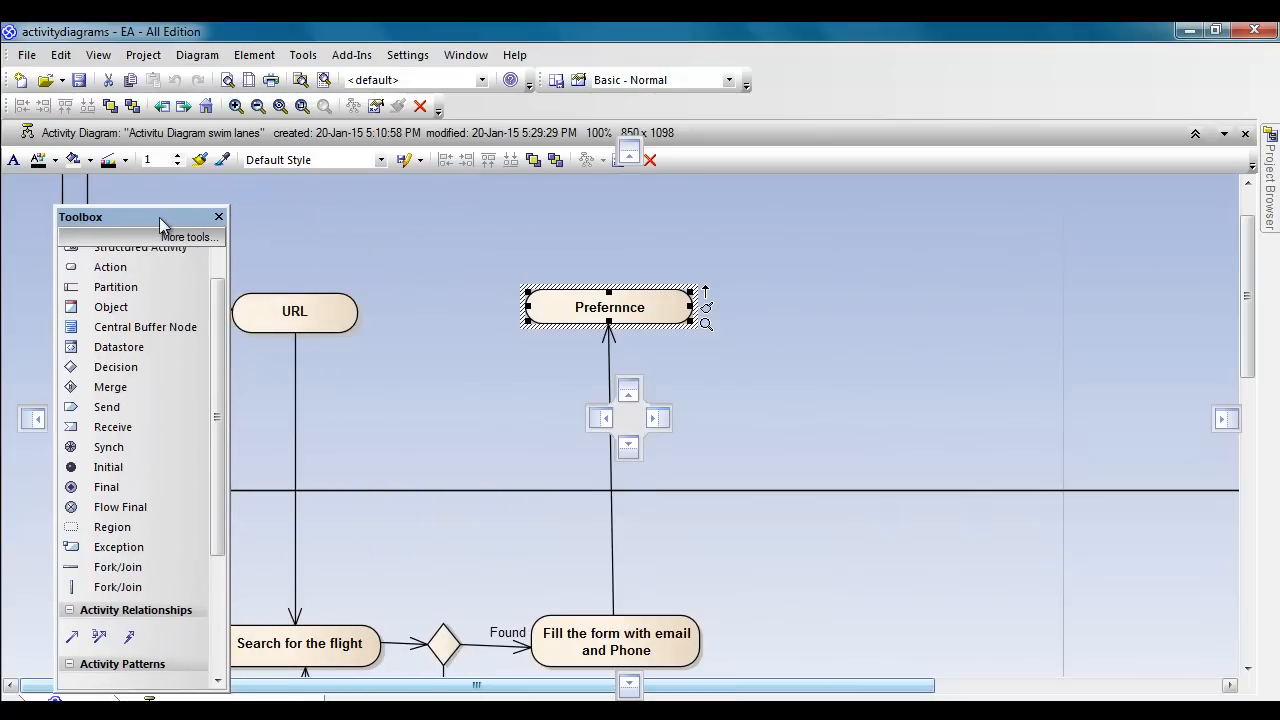
click(667, 304)
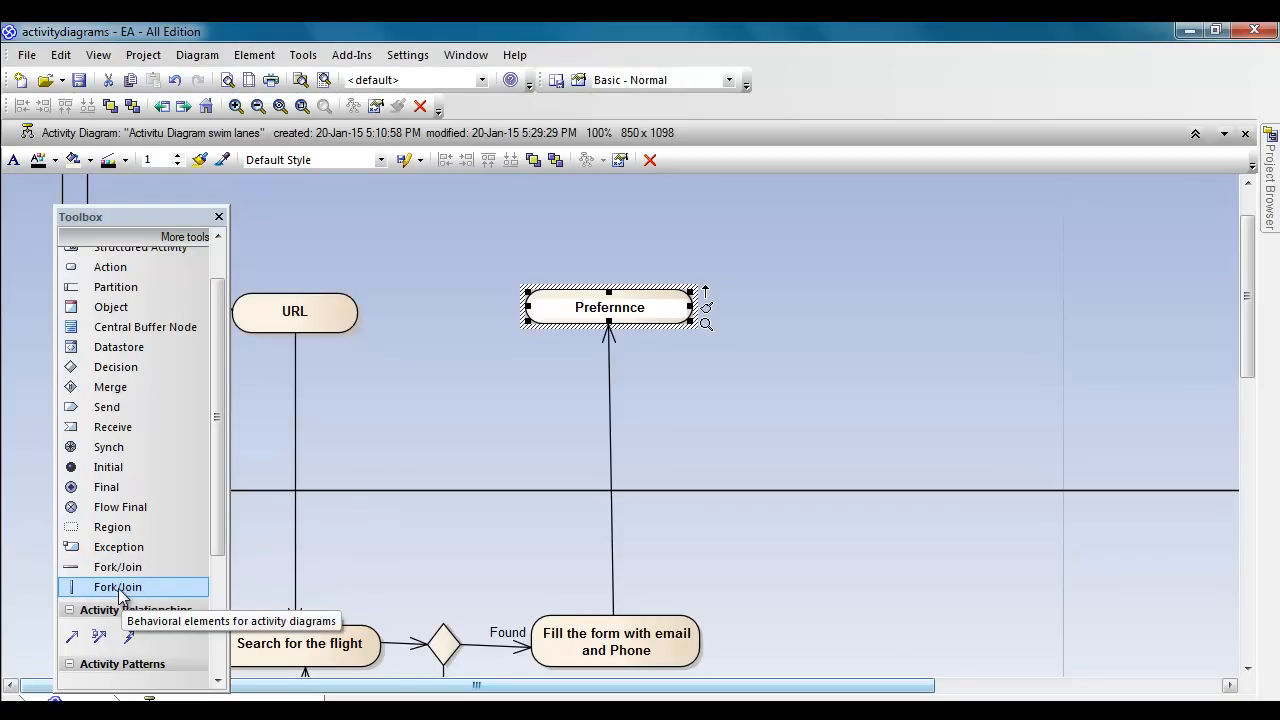
drag(705, 290, 757, 306)
mouse_move(827, 182)
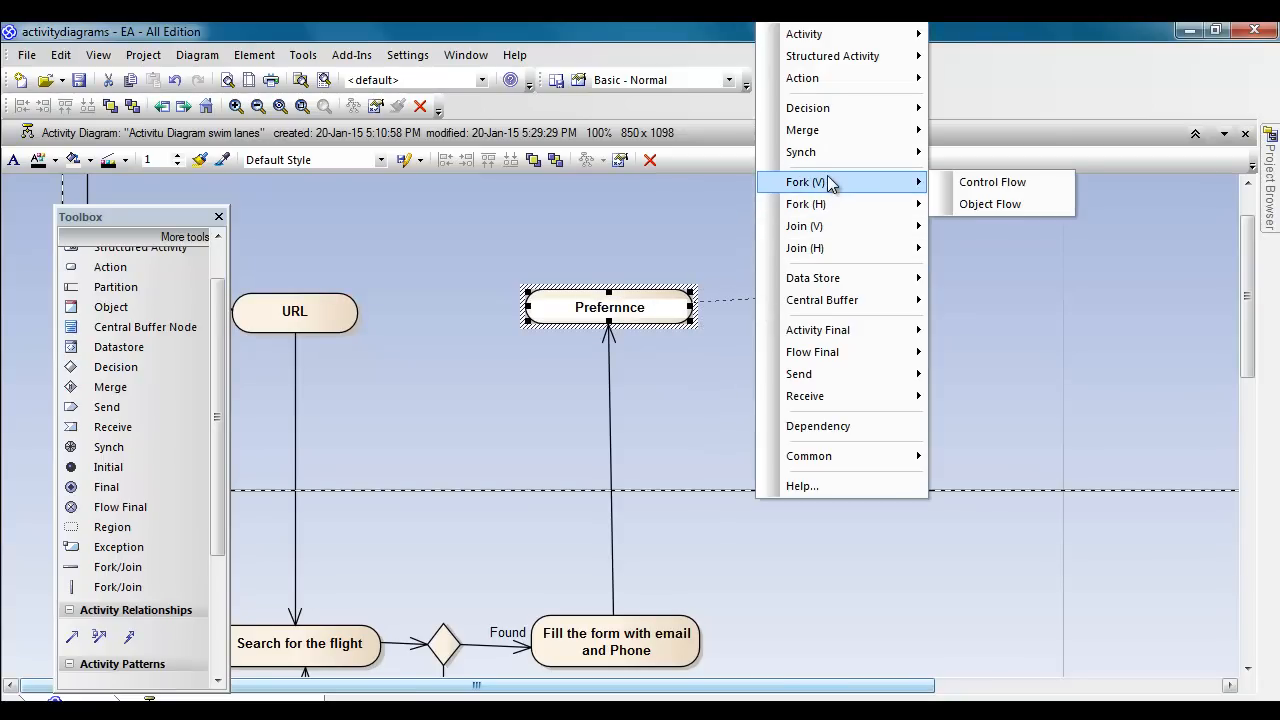
click(1015, 186)
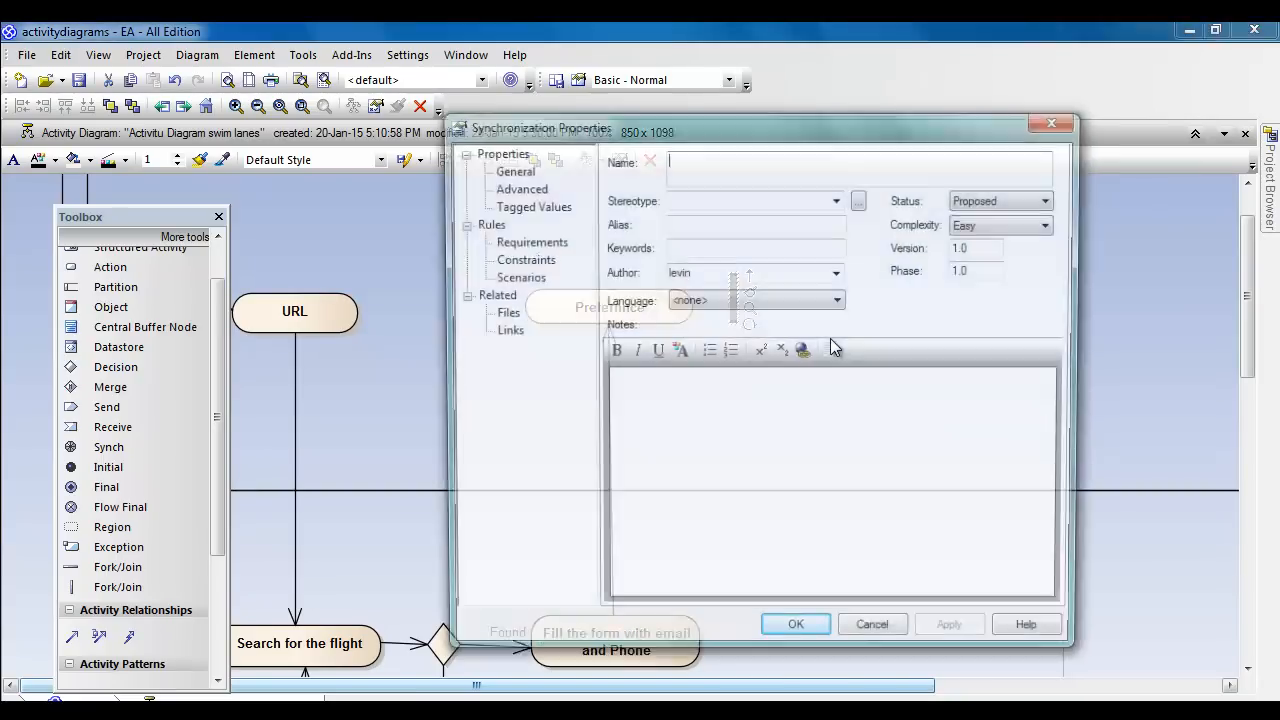
click(791, 617)
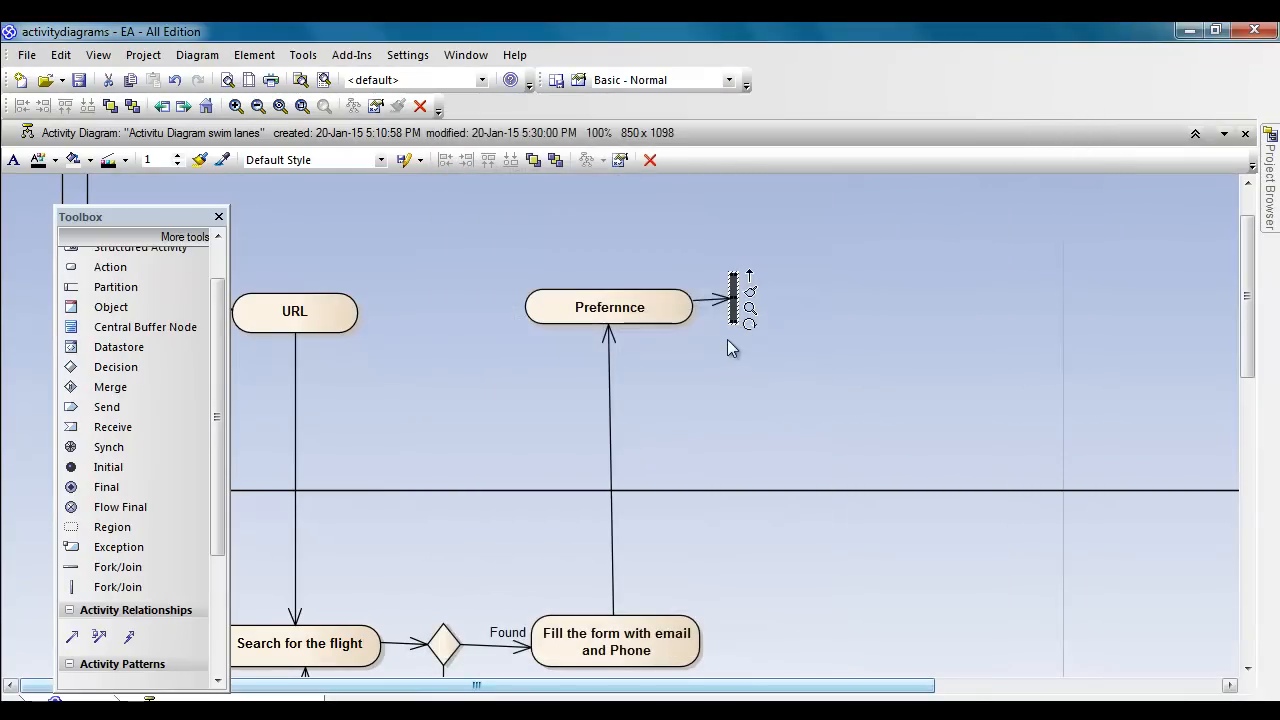
Step: Stretch the vertical Fork bar well above and below the "Prefernnce" activity within the User lane
click(733, 308)
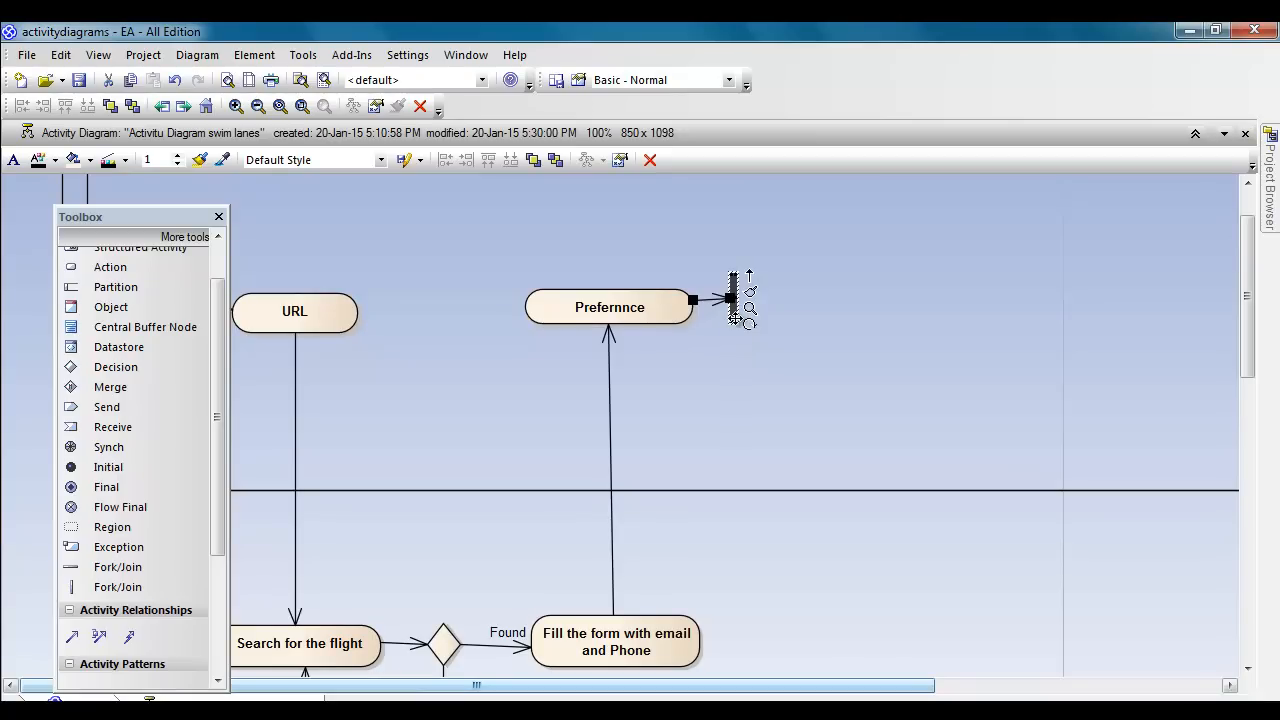
drag(733, 320, 712, 447)
drag(735, 281, 732, 205)
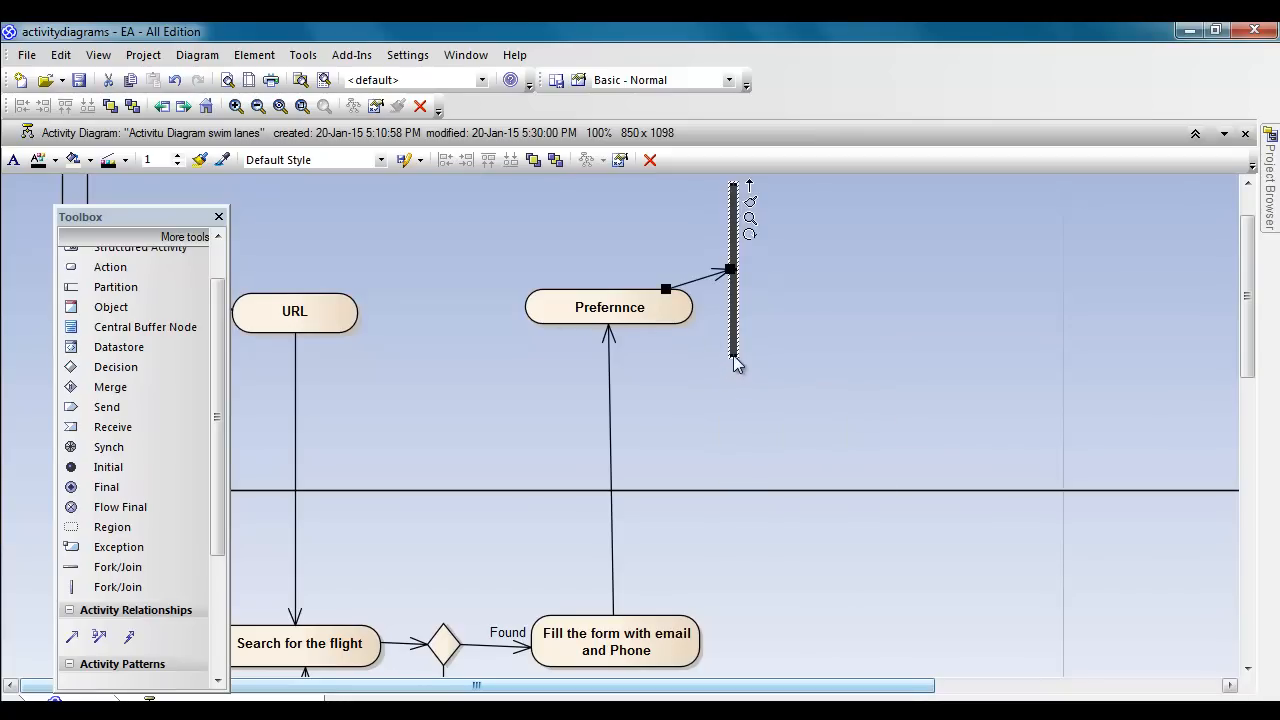
drag(734, 354, 734, 446)
click(764, 436)
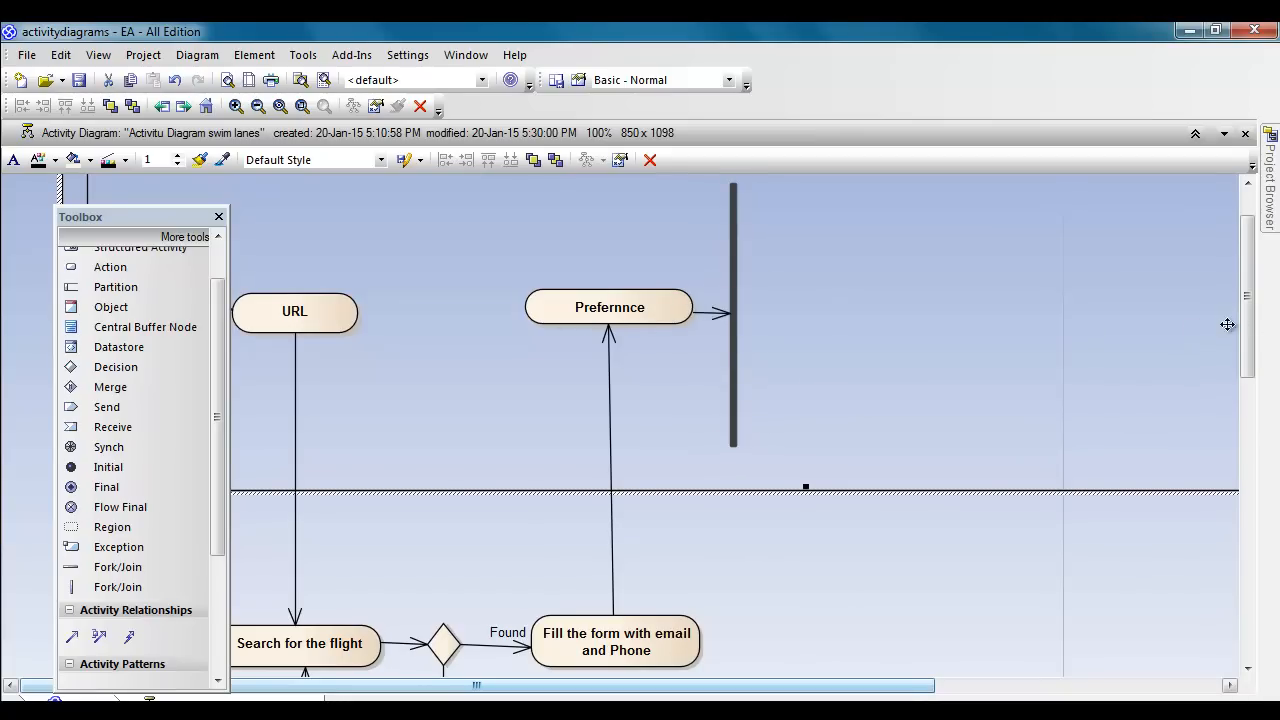
Step: Lengthen the Fork bar a little further at its lower end and shift it up so the incoming Control Flow runs level
drag(1250, 322, 1249, 286)
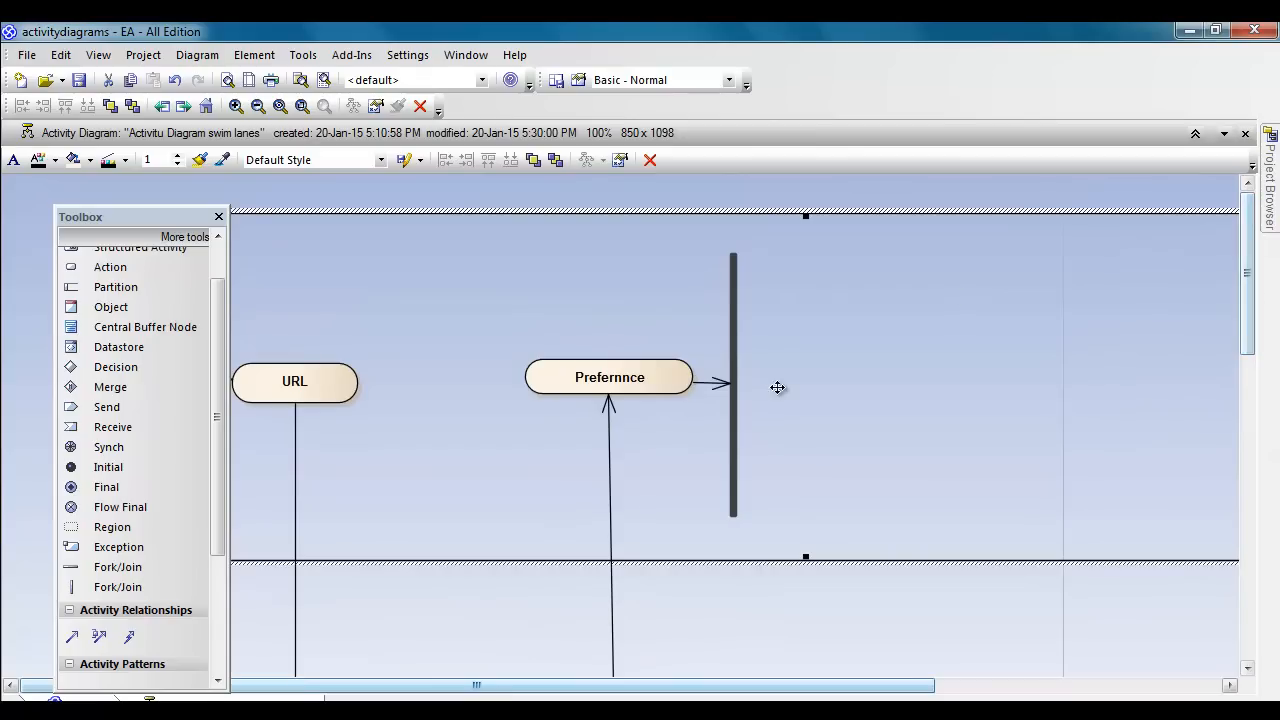
click(736, 446)
drag(733, 514, 732, 548)
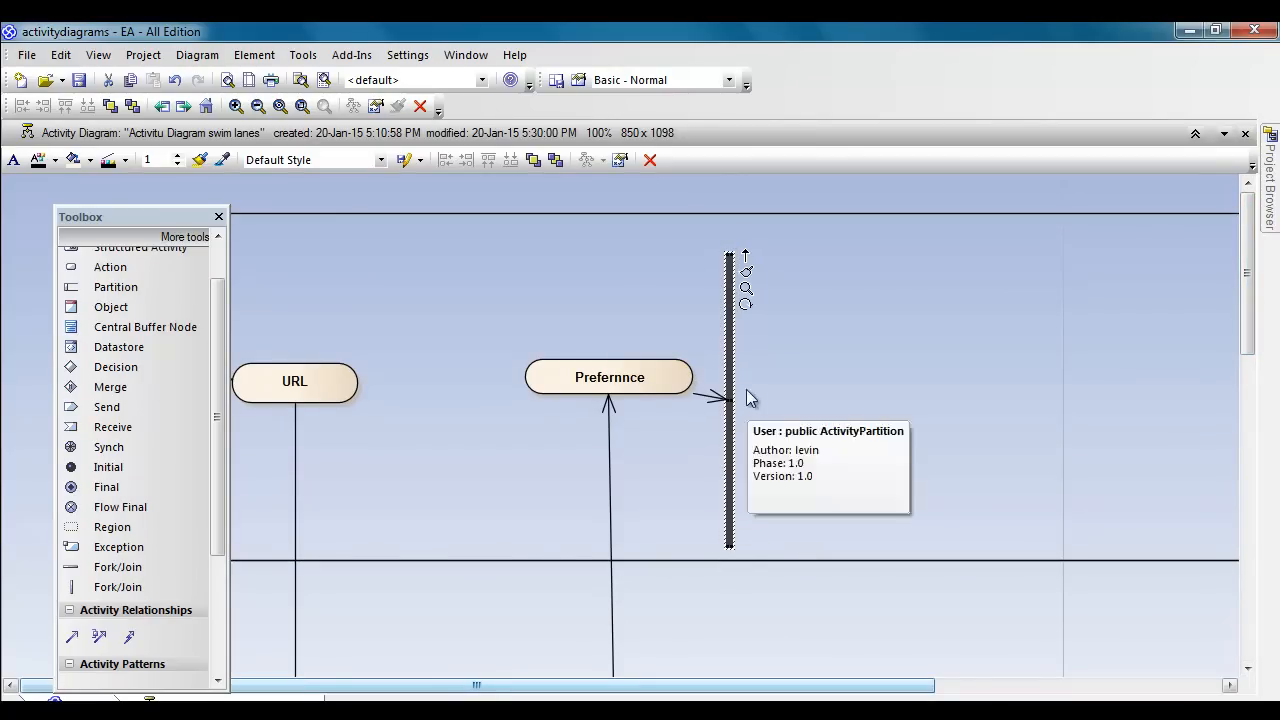
mouse_move(726, 369)
mouse_down()
mouse_move(727, 347)
mouse_move(733, 358)
mouse_up()
click(772, 419)
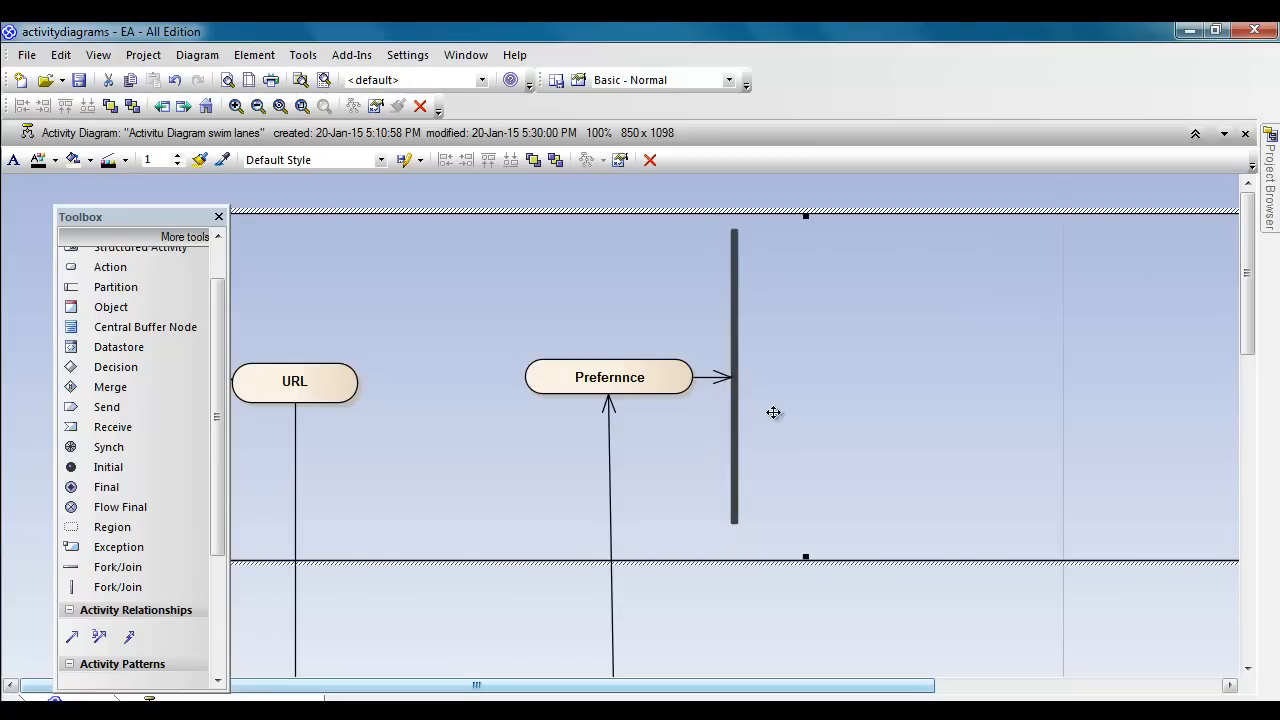
Step: Add a "Seat Preference" activity with a Control Flow from the Fork, shrink it to fit its name and place it clear of the bar
click(745, 288)
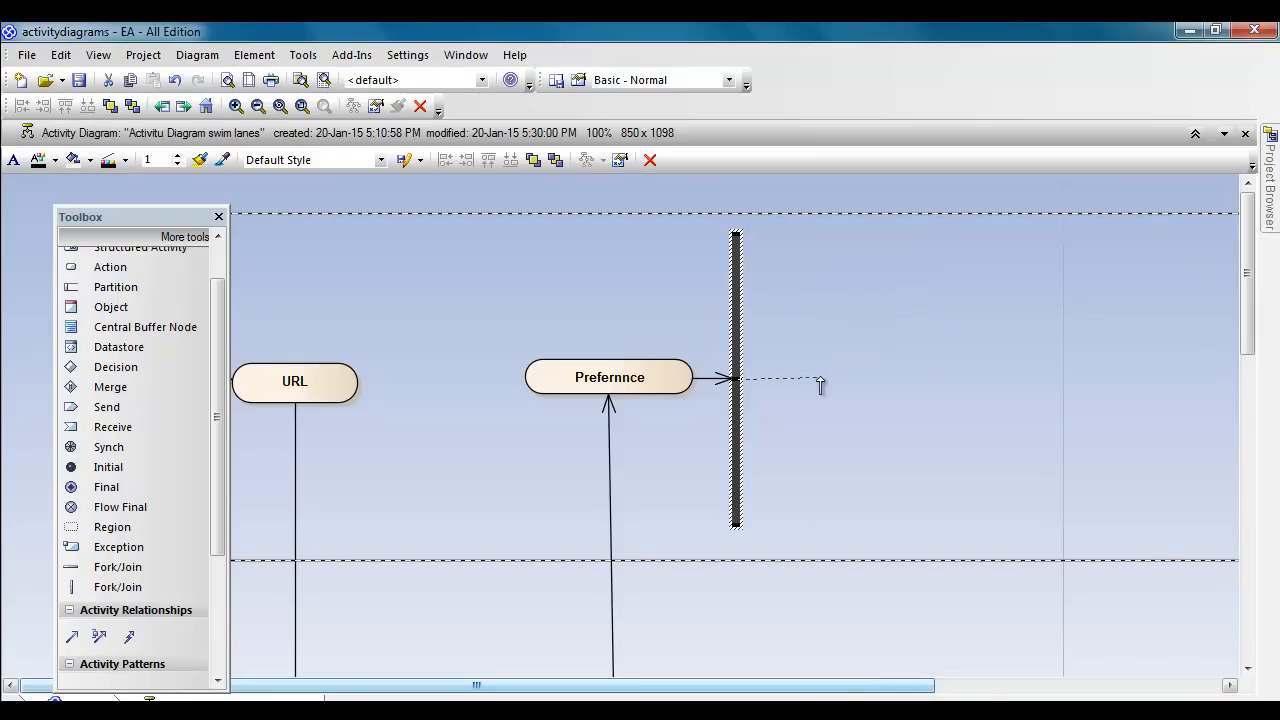
drag(820, 384, 821, 381)
mouse_move(834, 389)
mouse_move(855, 412)
click(1029, 412)
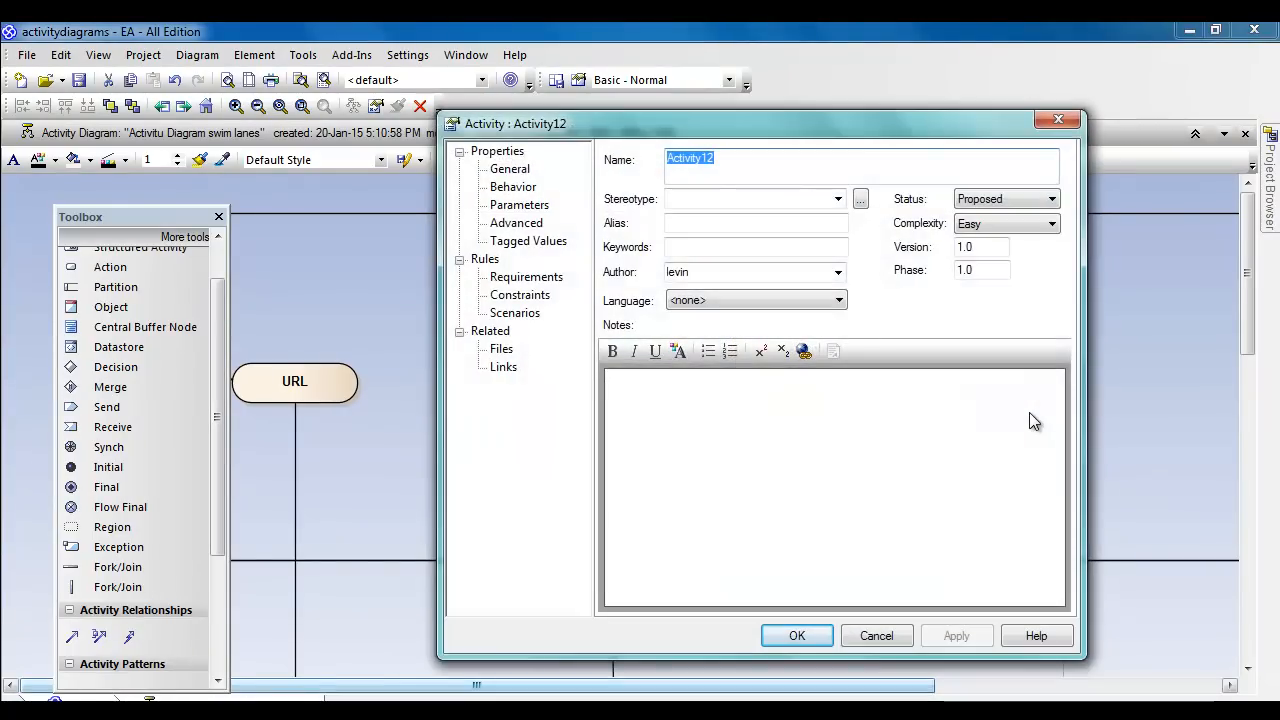
text(Sear)
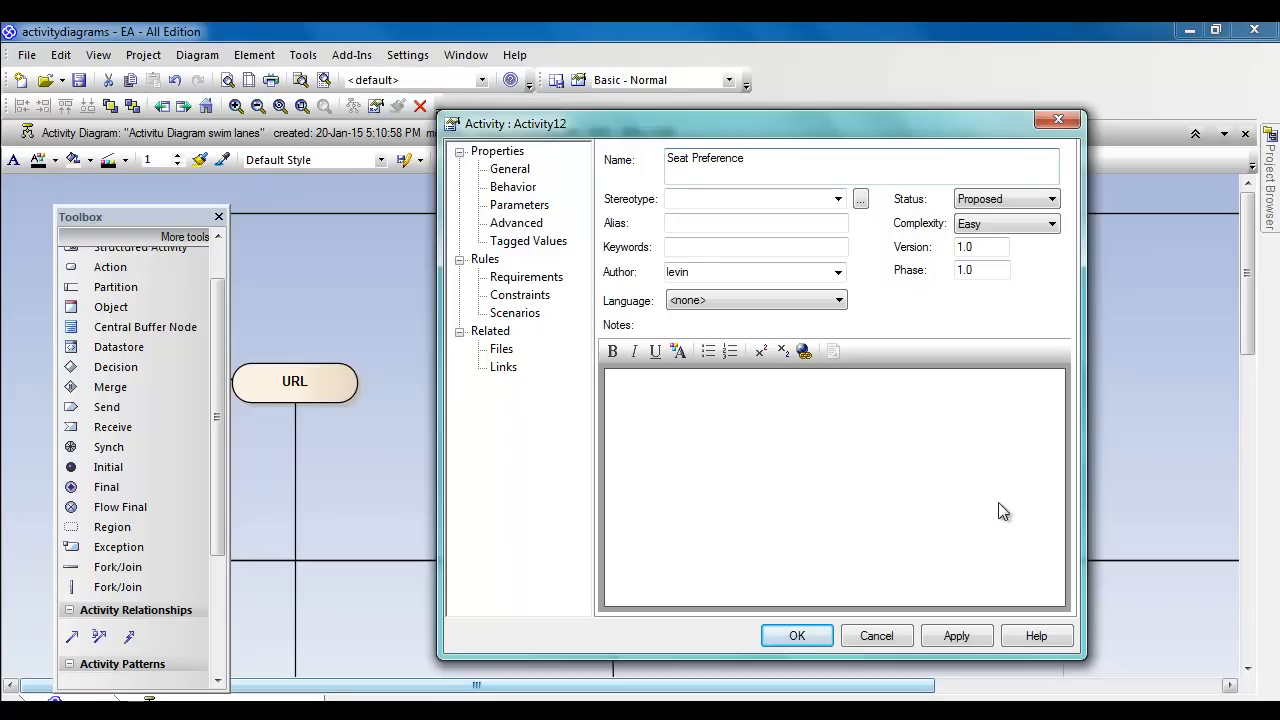
click(797, 635)
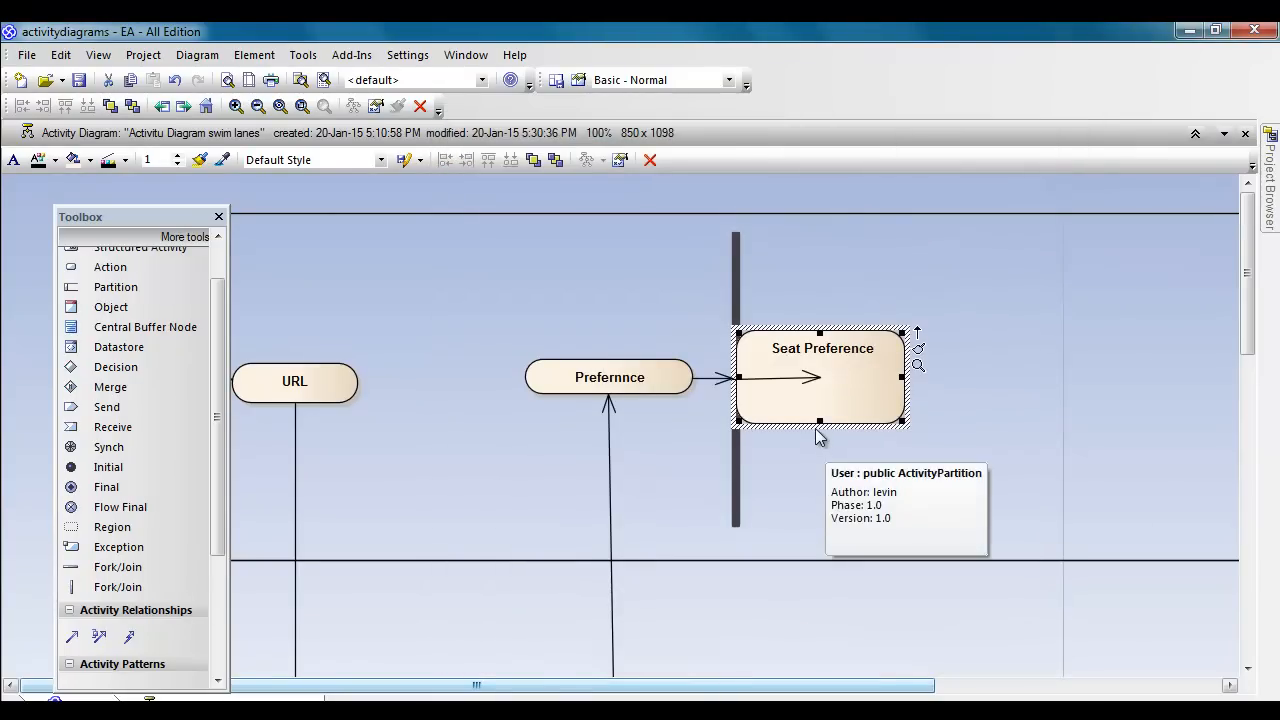
drag(820, 421, 820, 369)
drag(905, 350, 871, 387)
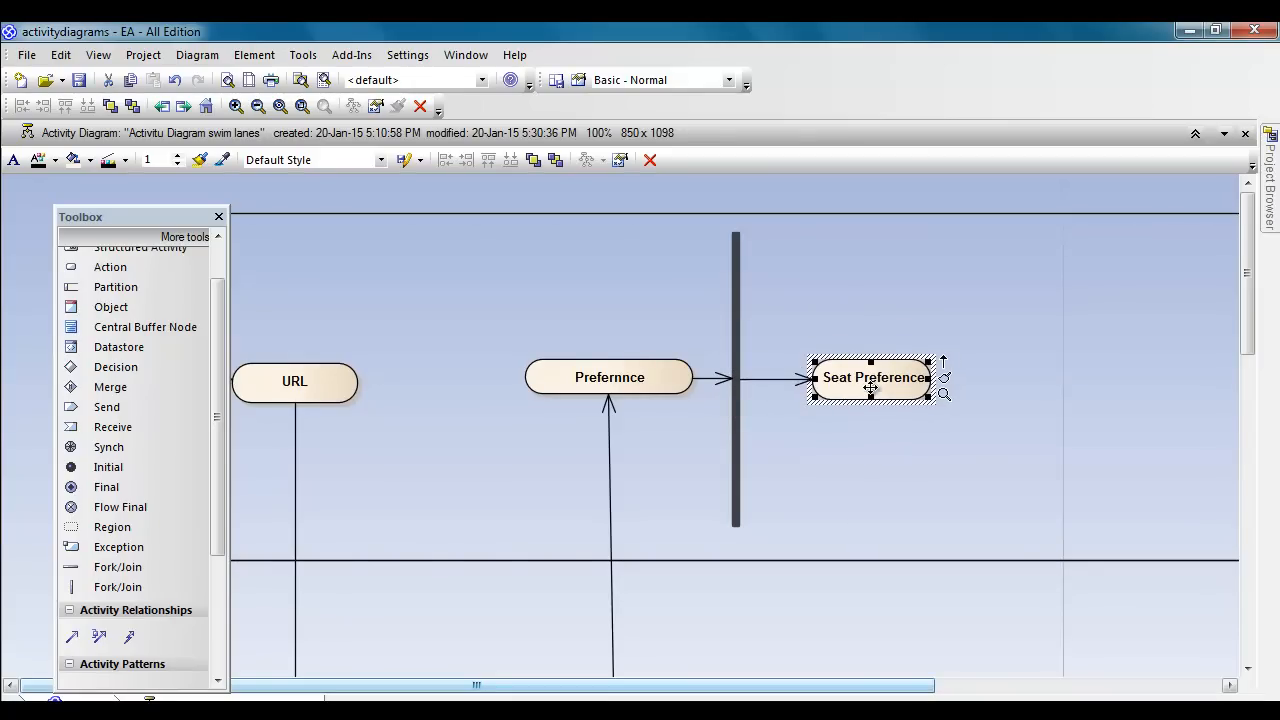
Step: Add a "Drinks" activity above "Seat Preference" with a Control Flow from the Fork, and reduce its height to one text line
click(737, 255)
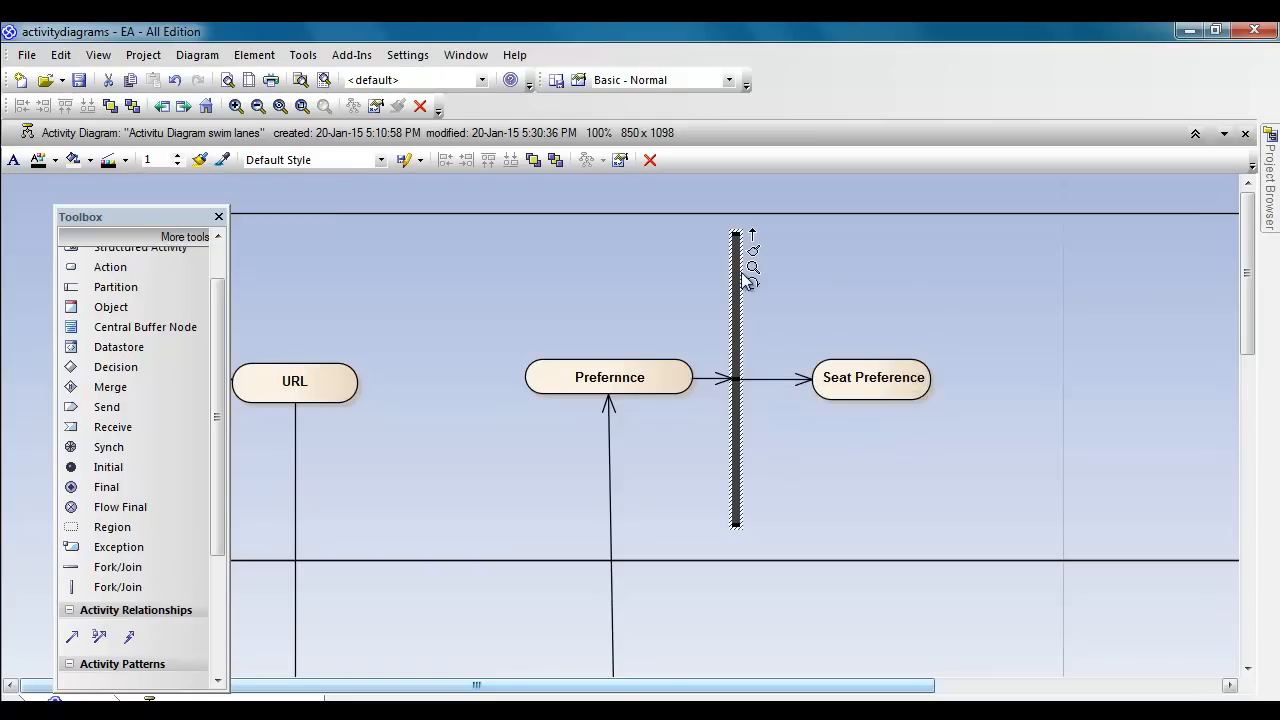
drag(753, 237, 808, 275)
drag(856, 318, 856, 318)
mouse_move(903, 345)
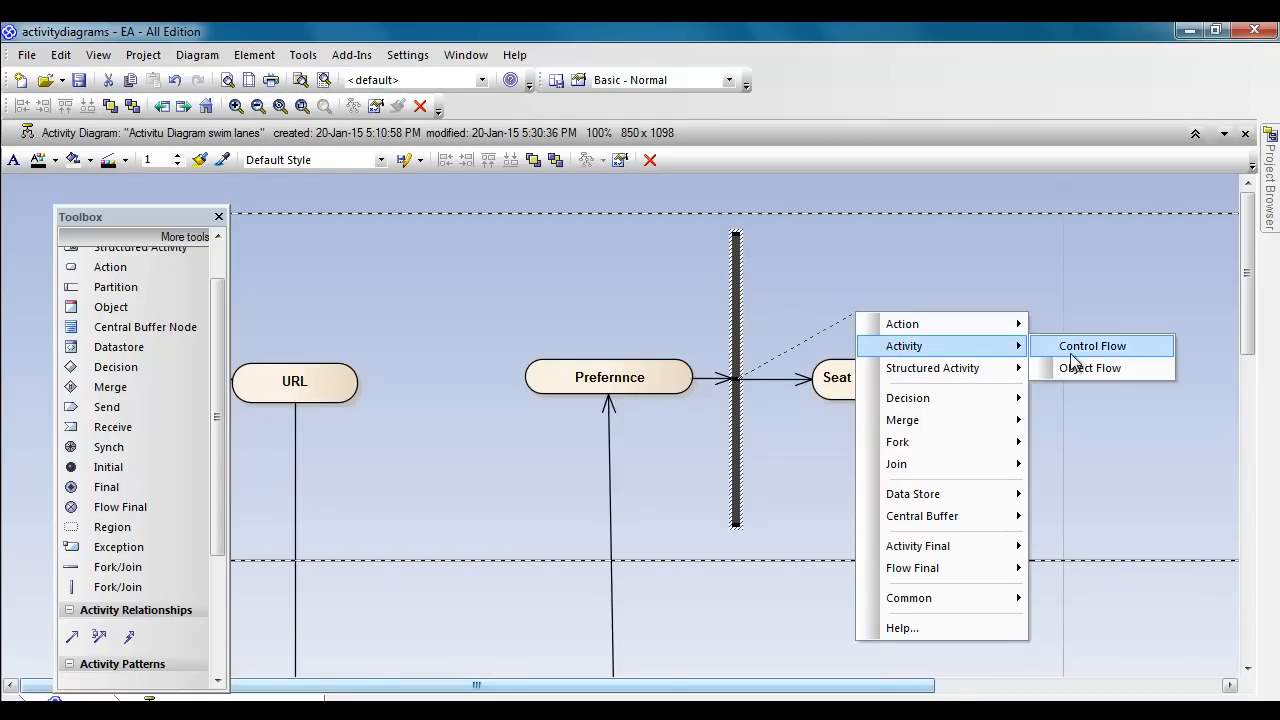
click(1070, 353)
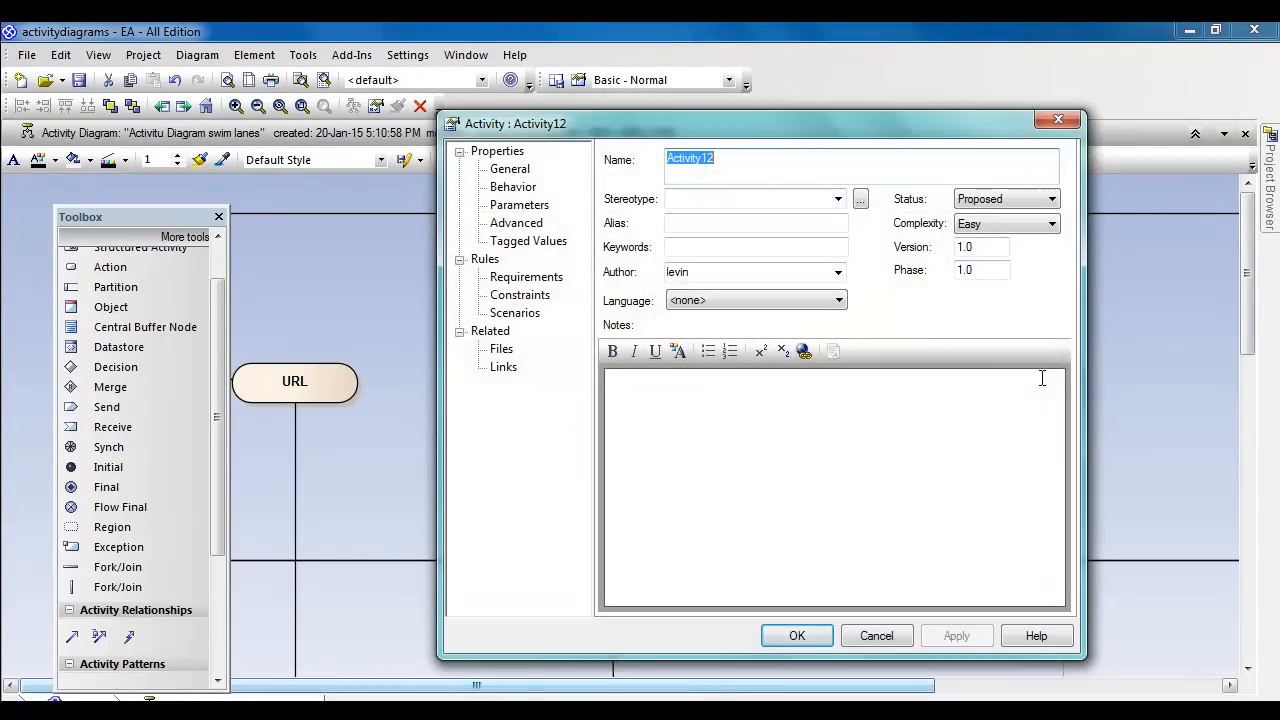
text(Fr)
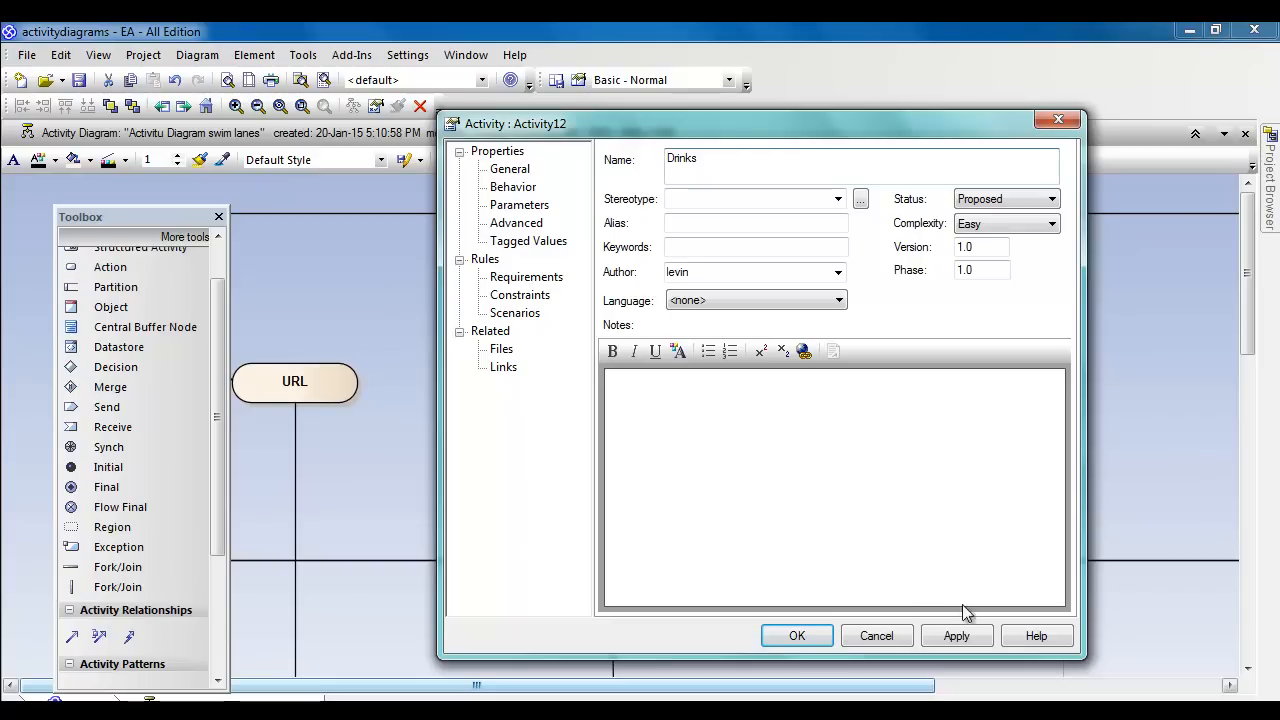
click(791, 634)
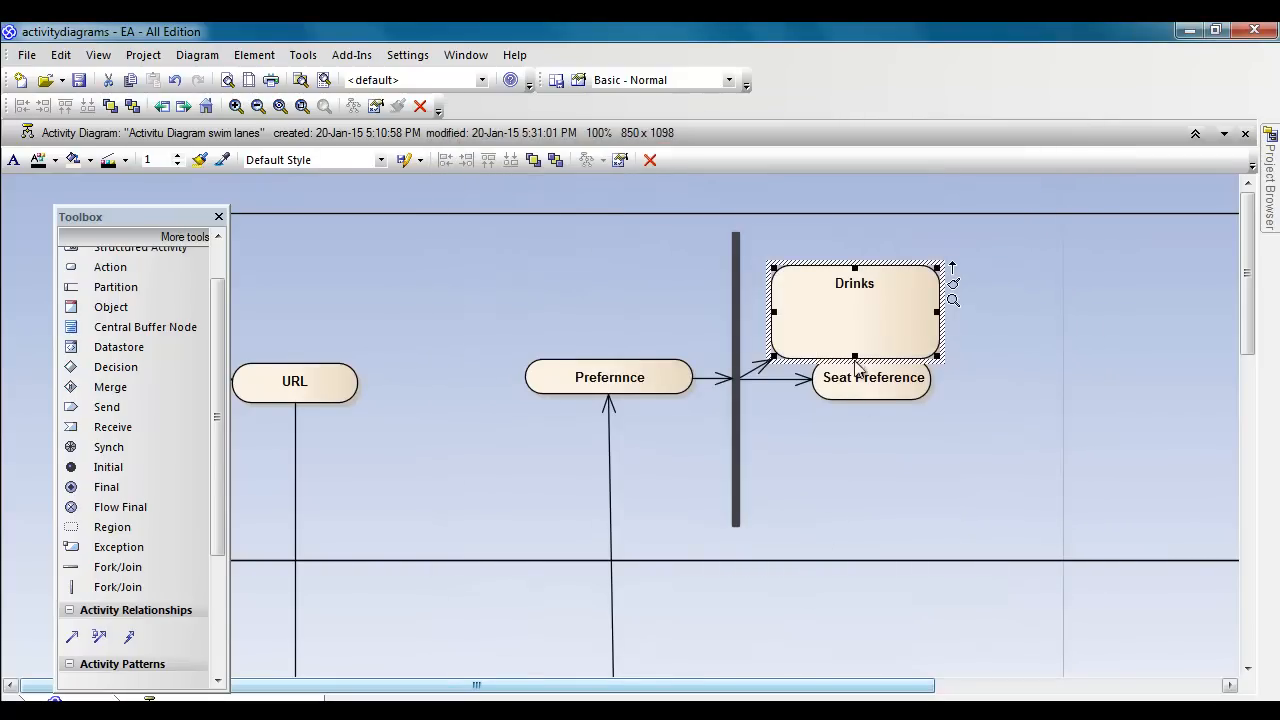
drag(853, 352, 853, 300)
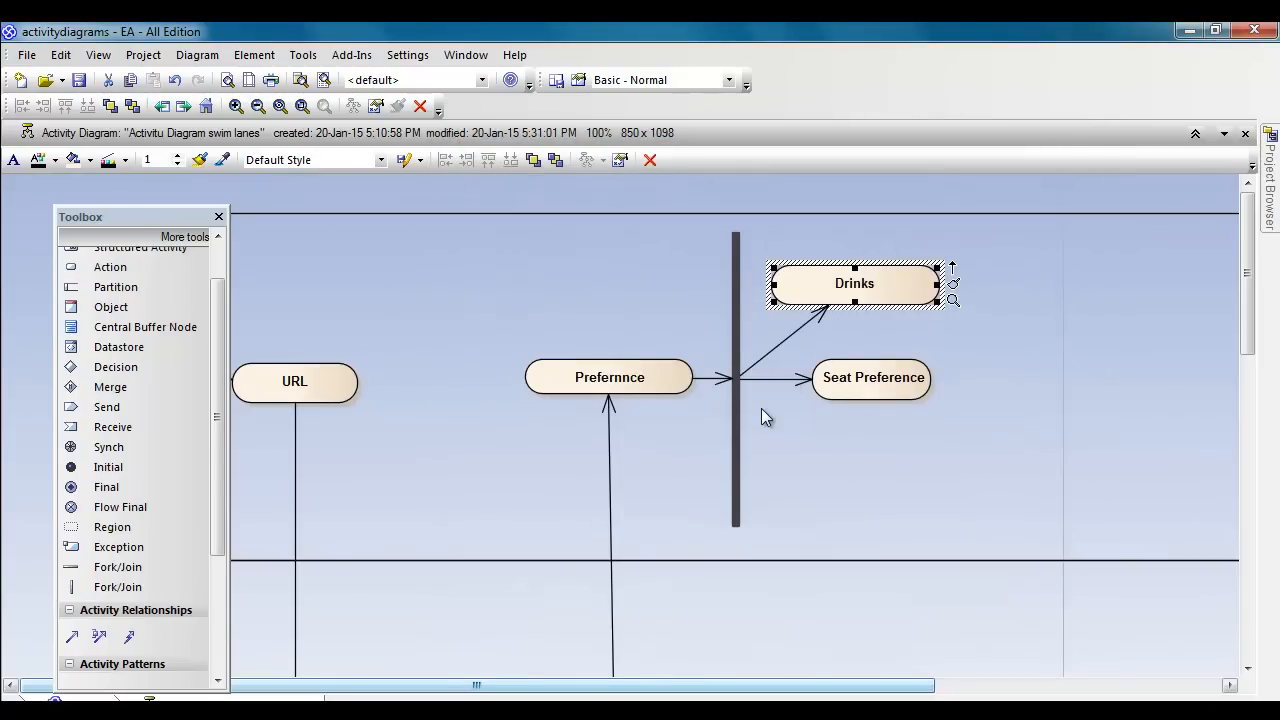
Step: Add a "Food" activity below "Seat Preference" with a Control Flow from the Fork, and reduce its height to one text line
click(740, 258)
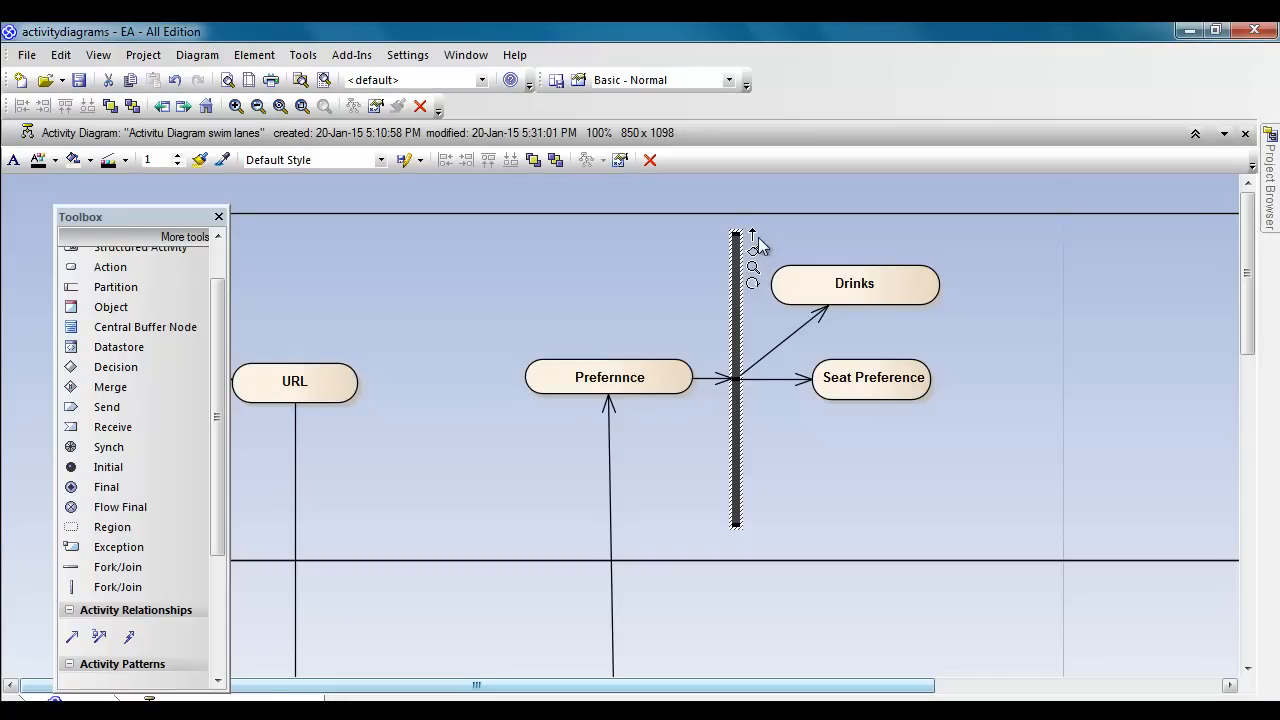
drag(752, 232, 836, 446)
mouse_move(949, 154)
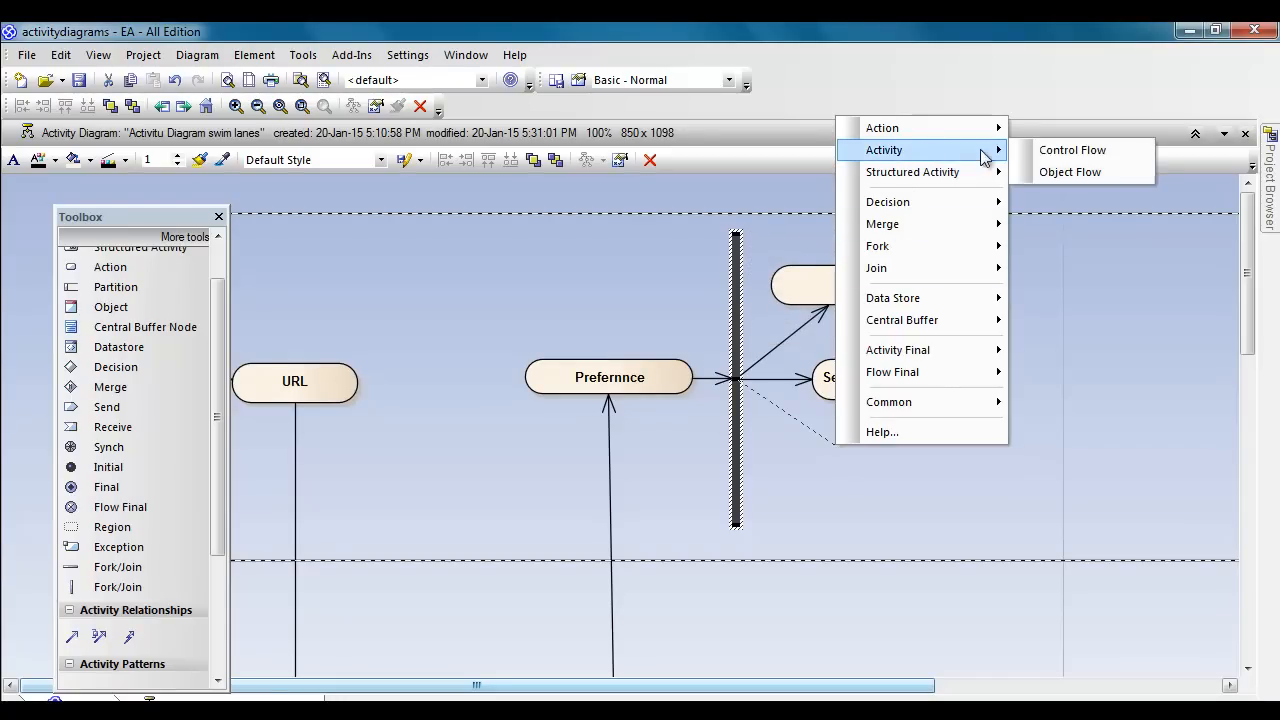
click(1046, 152)
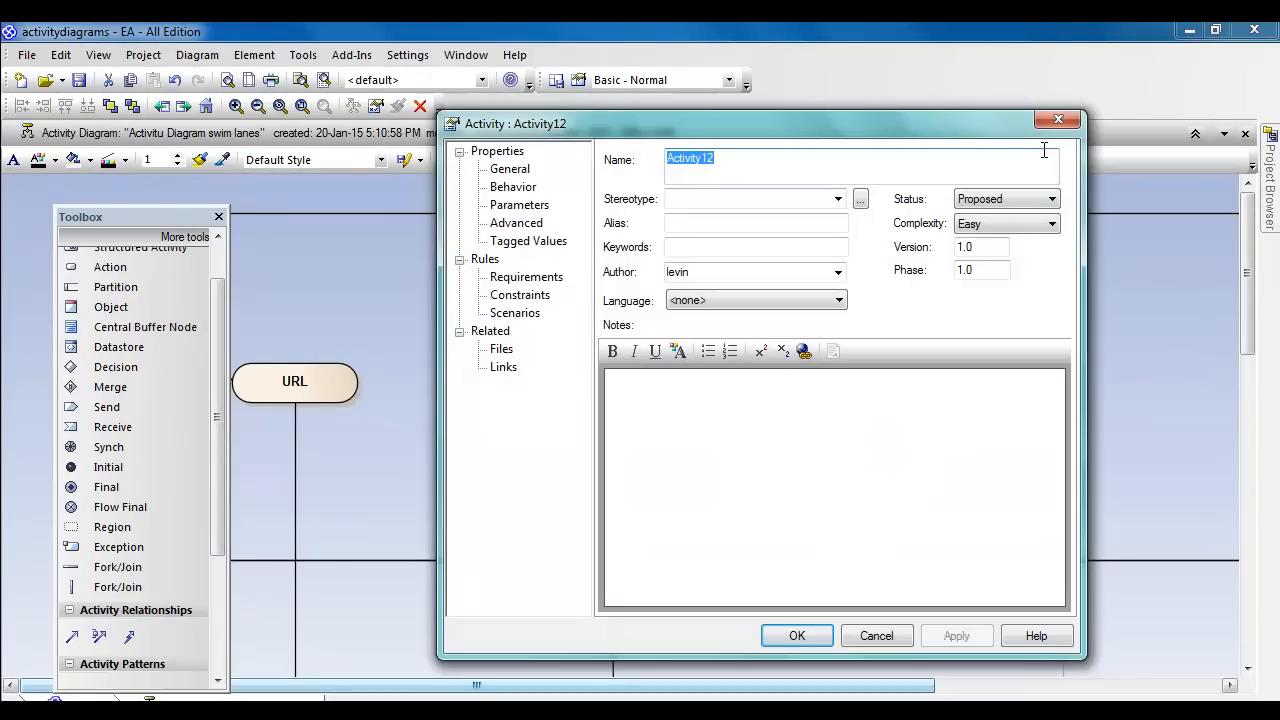
text(Food)
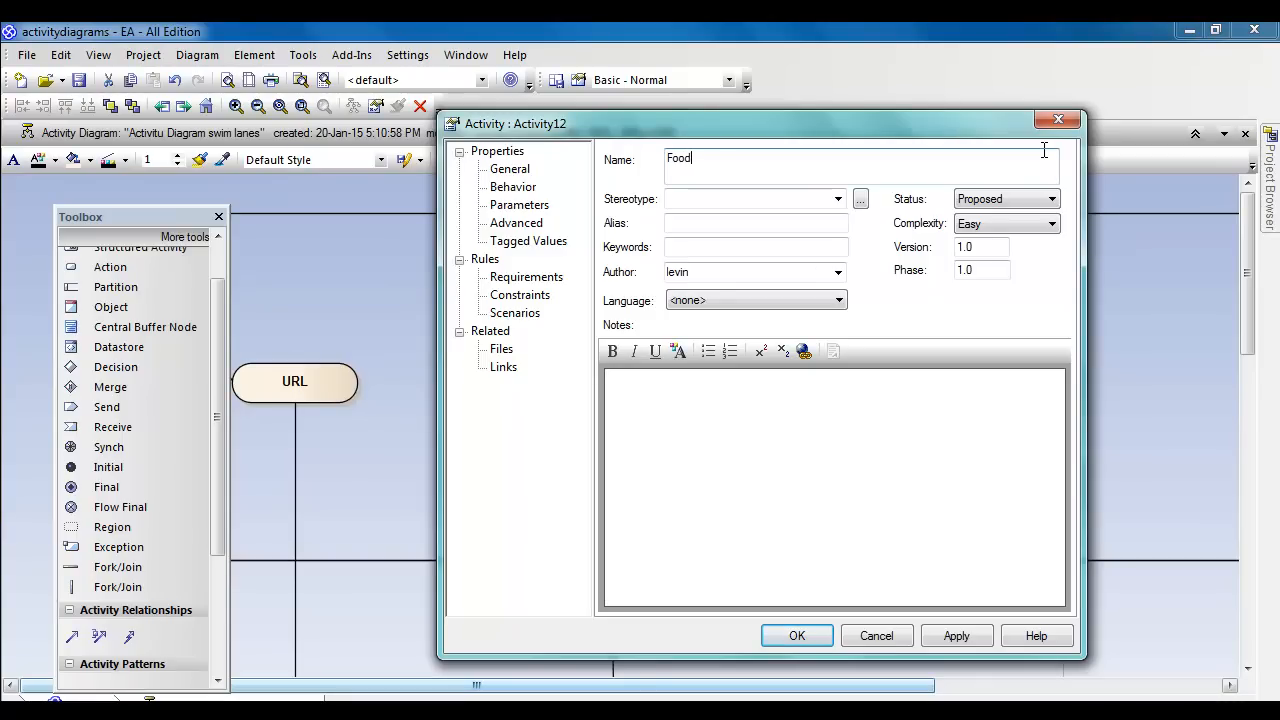
click(814, 634)
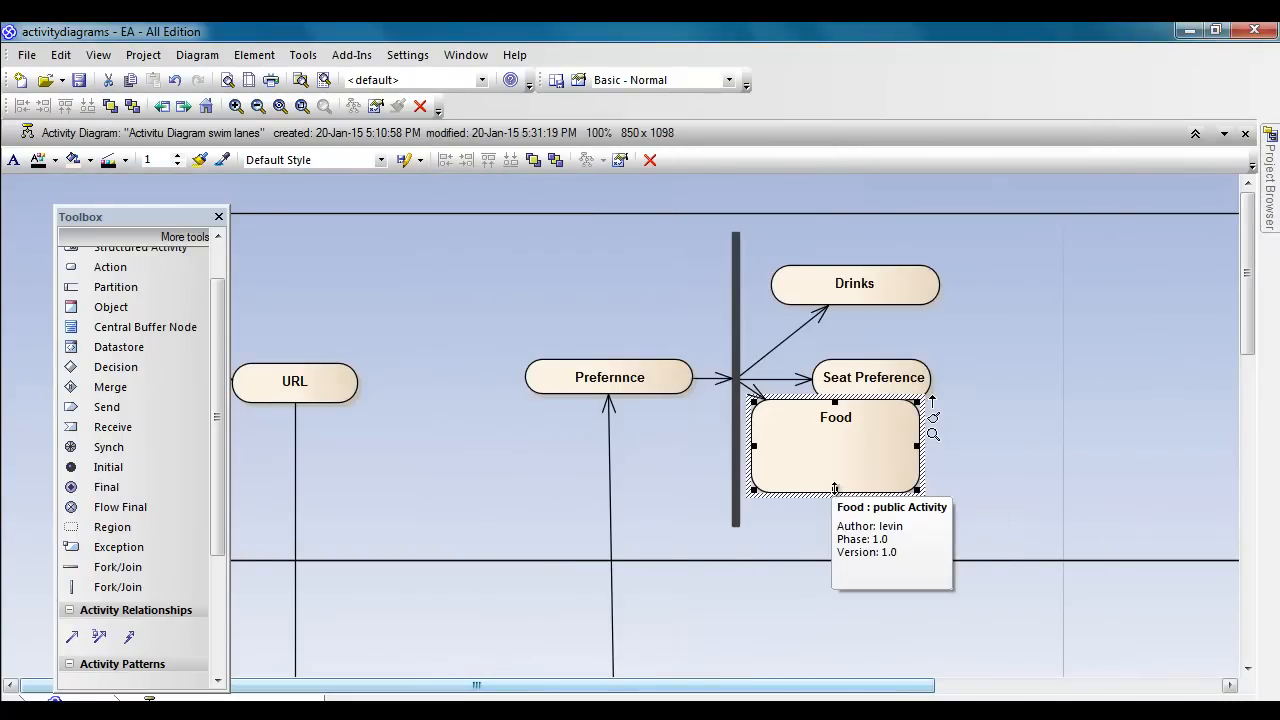
mouse_move(835, 490)
mouse_down()
mouse_move(841, 430)
mouse_move(845, 474)
mouse_up()
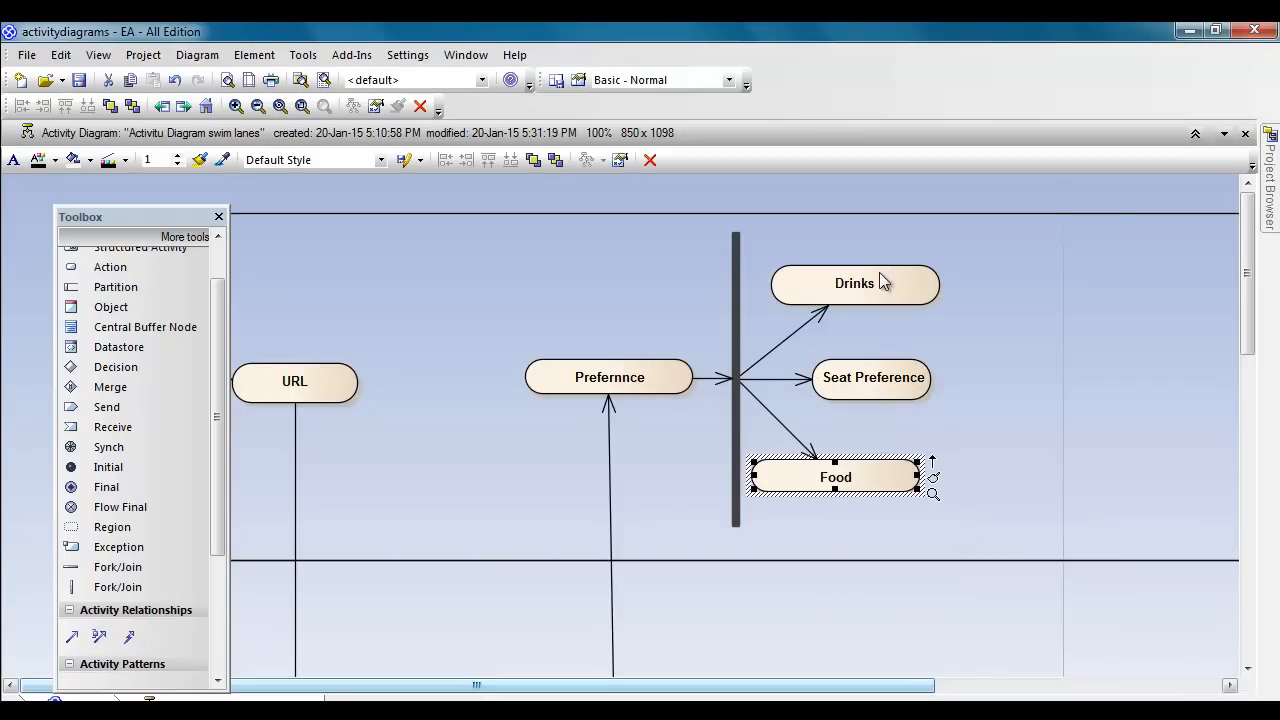
Step: Swap the positions of "Drinks" and "Seat Preference", and reattach the flow to "Seat Preference" higher on the Fork so it runs level
drag(870, 281, 816, 381)
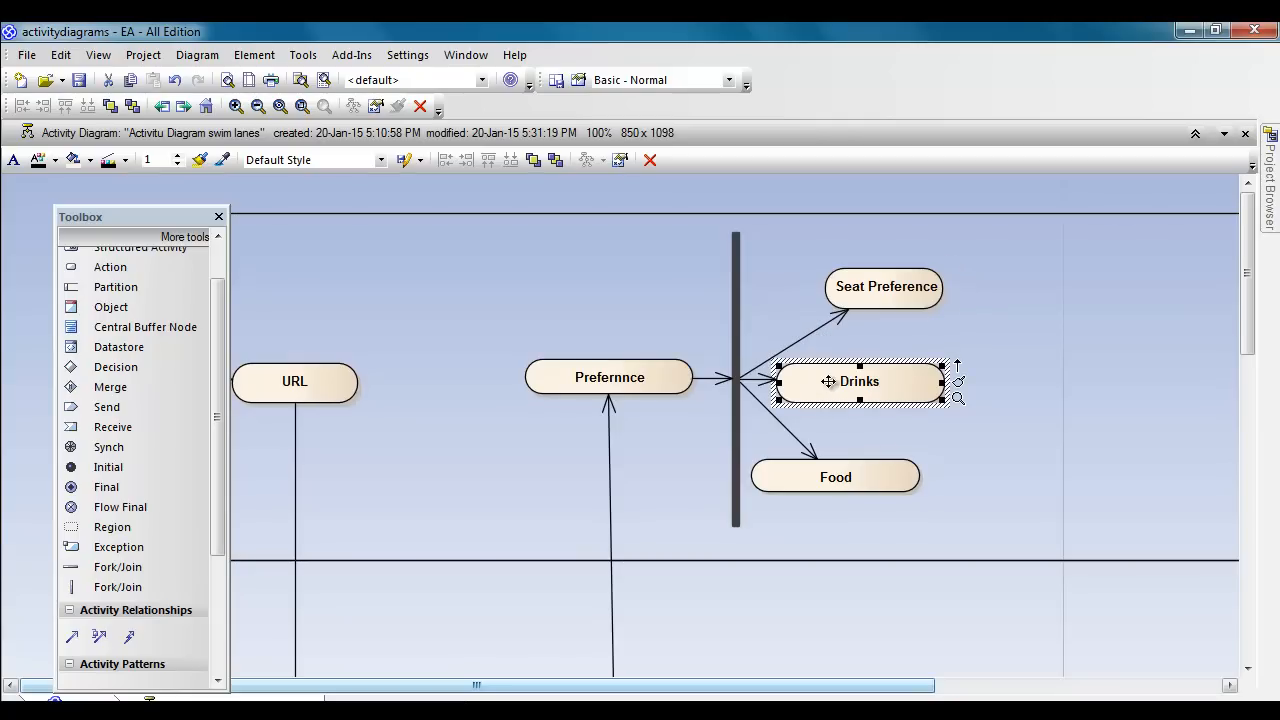
drag(749, 369, 746, 302)
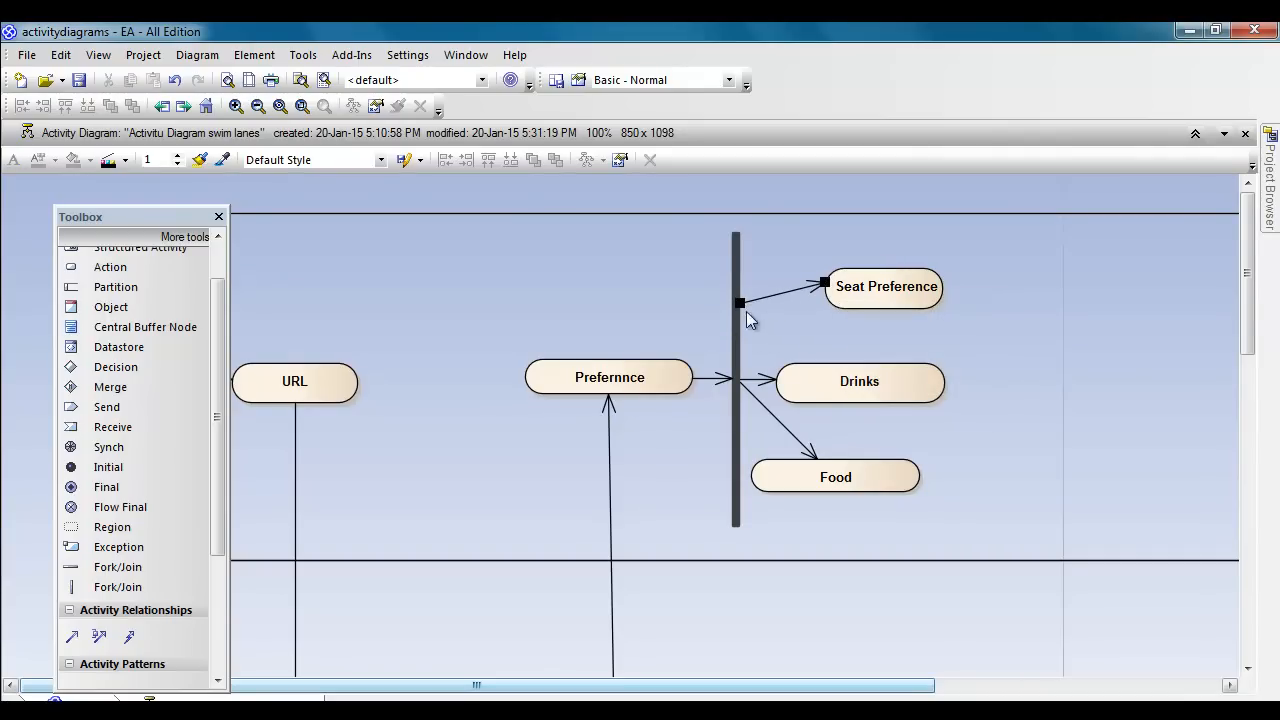
drag(740, 303, 742, 273)
drag(738, 310, 742, 288)
drag(824, 275, 824, 290)
click(811, 334)
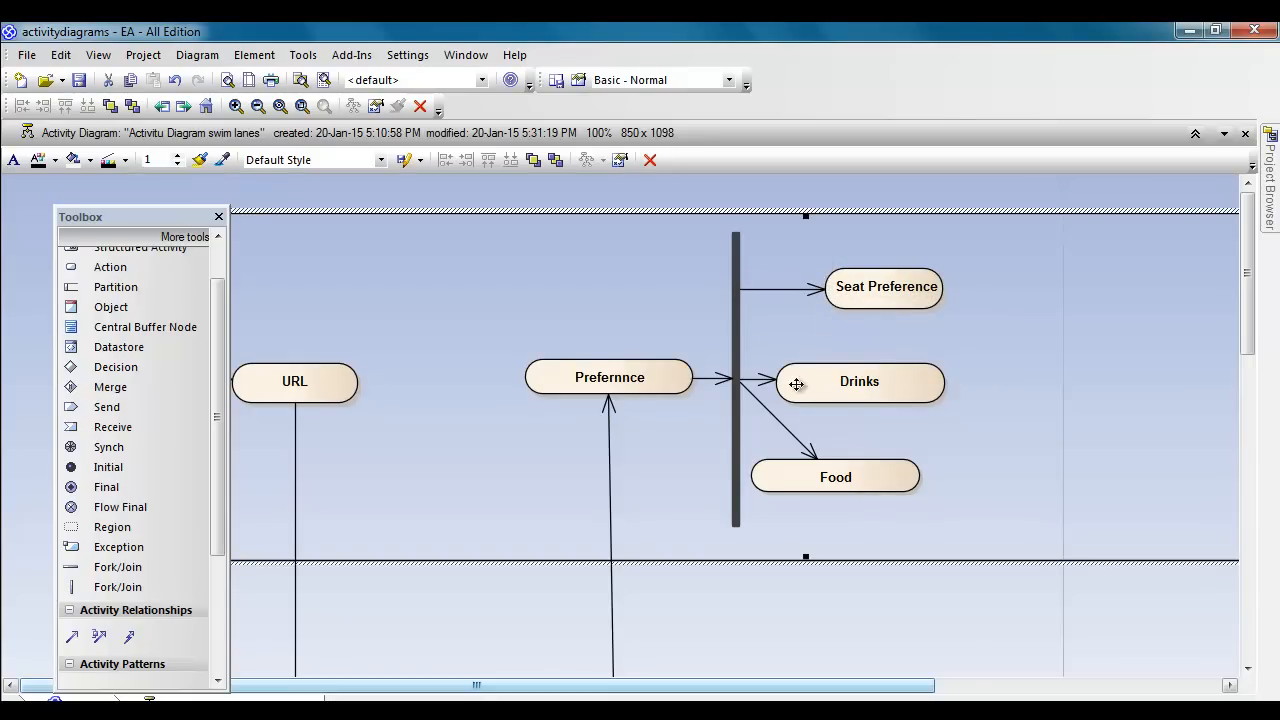
Step: Level the Control Flow to "Food", align "Food" beneath "Drinks", and move "Seat Preference" closer to the Fork
click(741, 390)
drag(741, 390, 744, 469)
mouse_move(824, 479)
mouse_down()
mouse_move(846, 482)
mouse_move(842, 464)
mouse_up()
drag(876, 284, 838, 285)
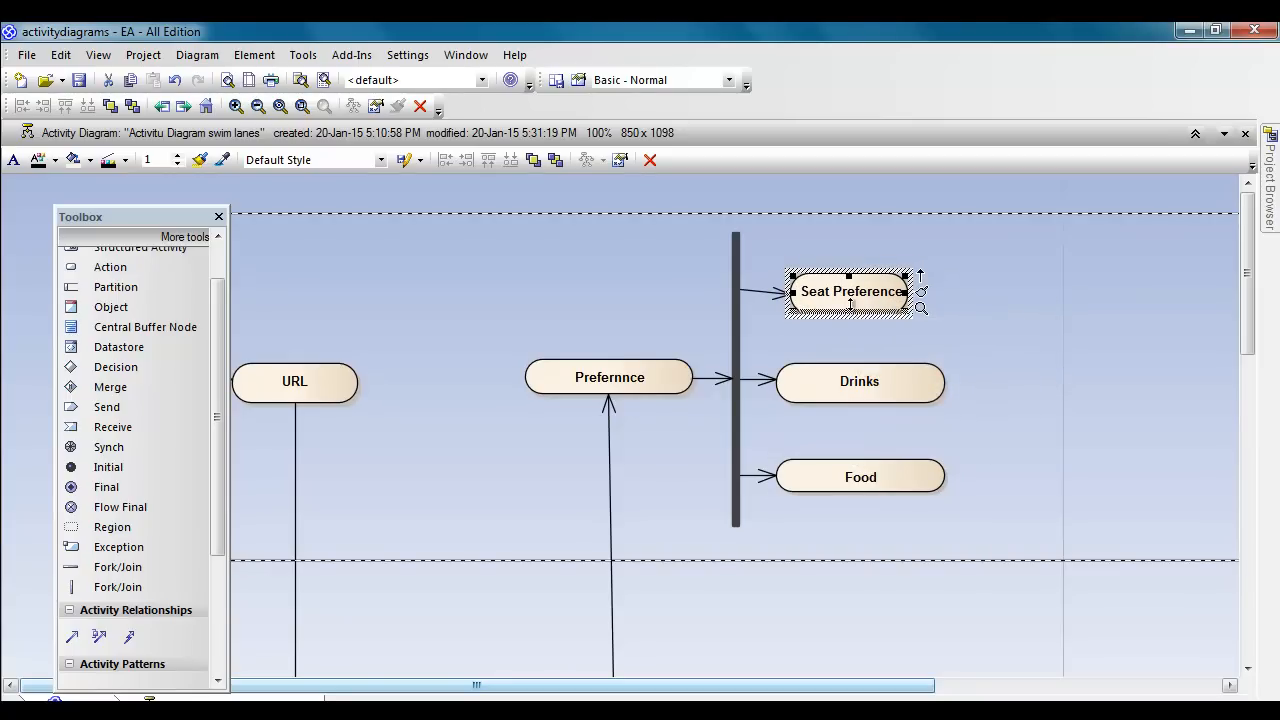
click(868, 376)
click(852, 298)
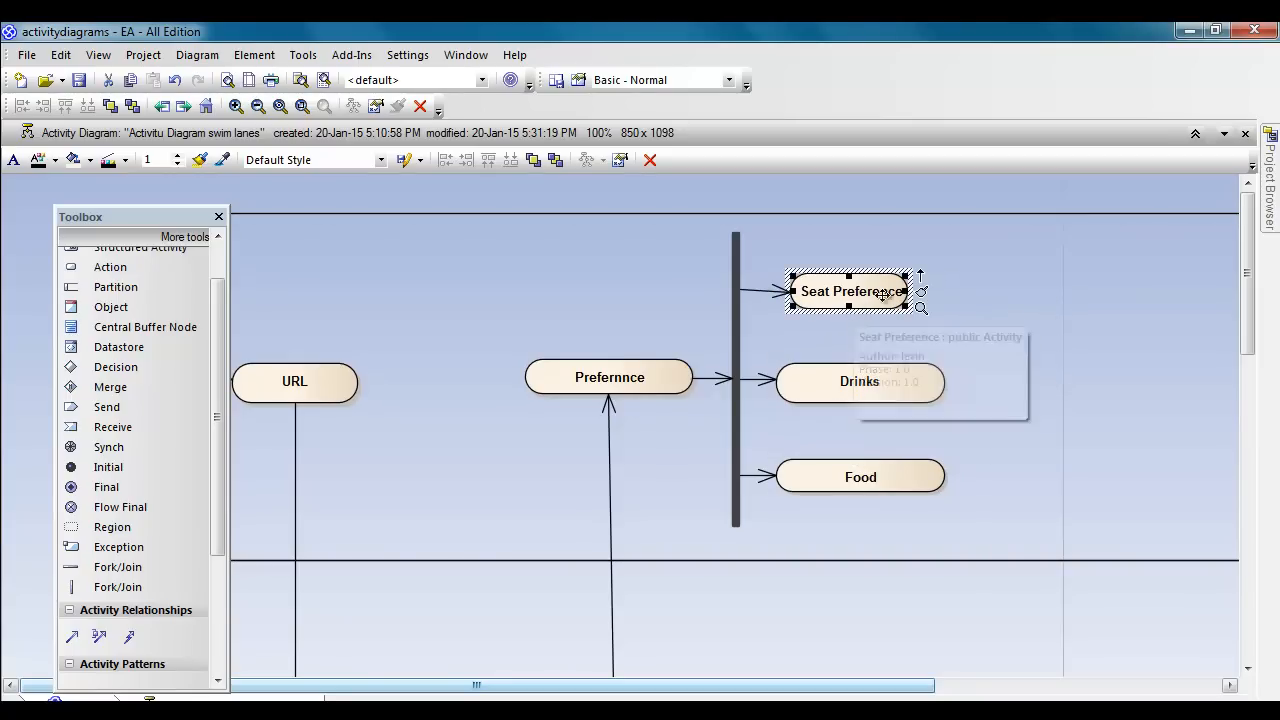
drag(934, 290, 940, 291)
click(985, 424)
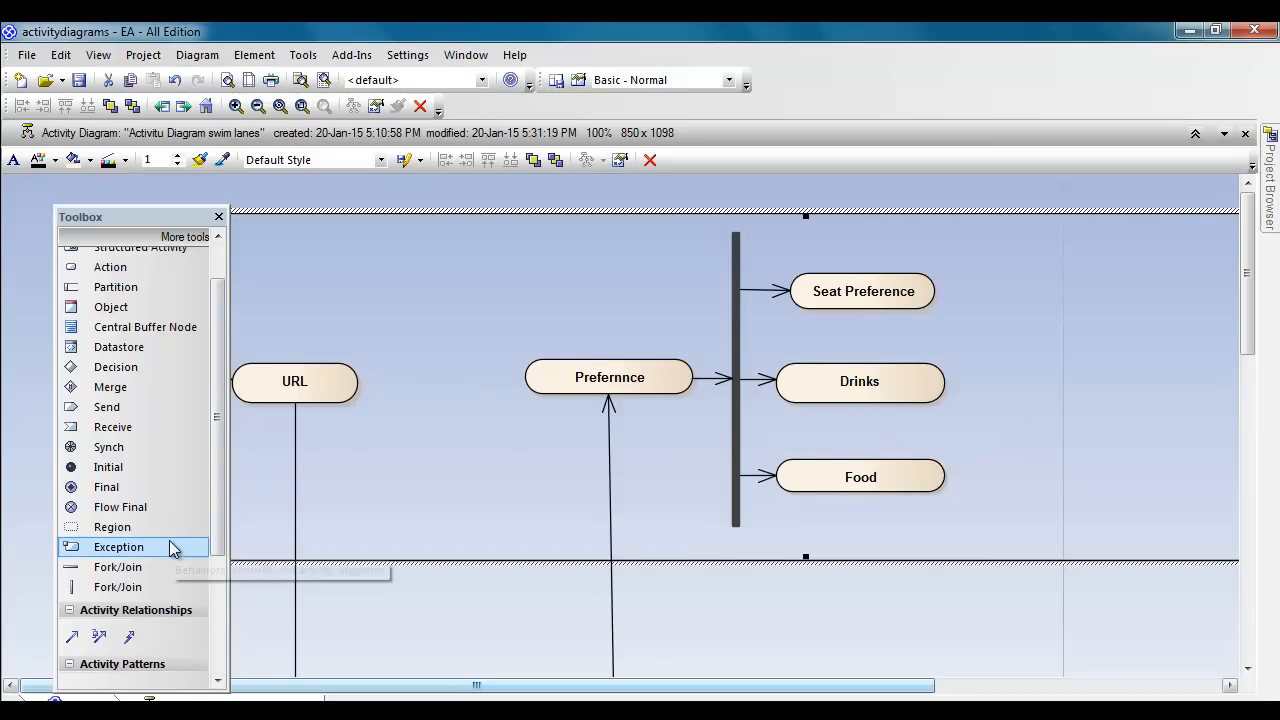
click(140, 569)
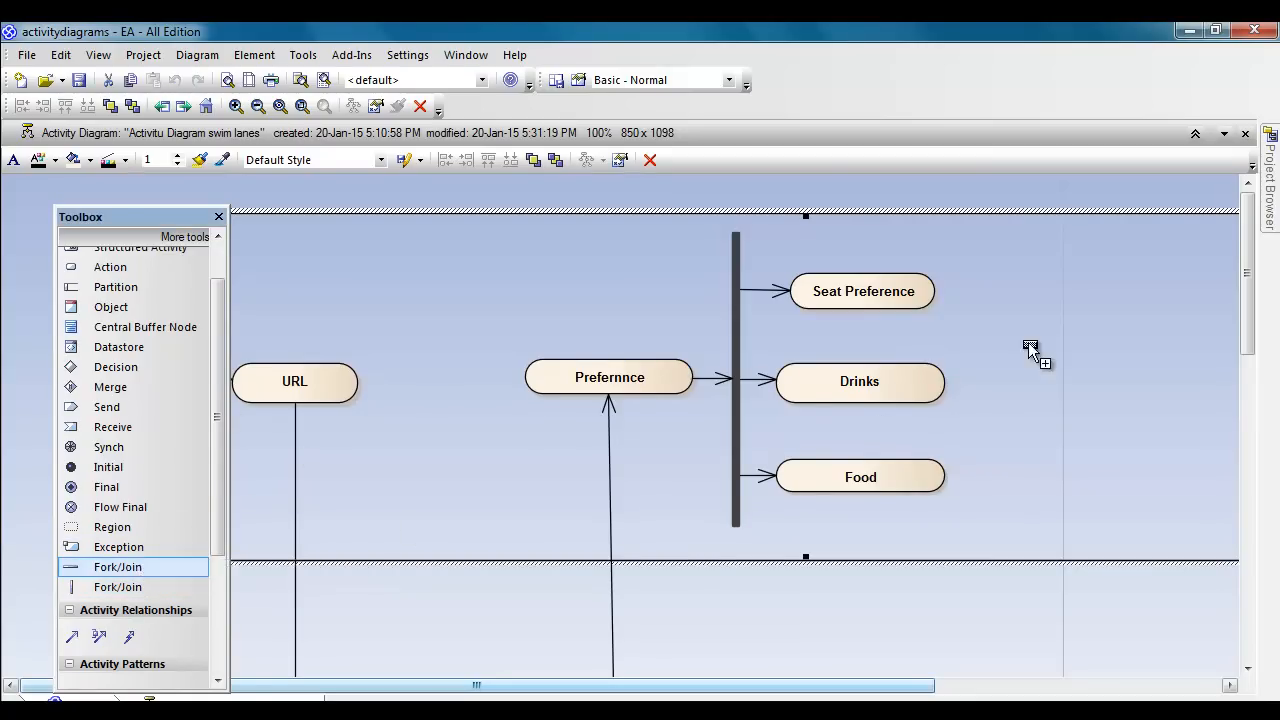
click(991, 275)
click(886, 298)
click(947, 268)
drag(947, 268, 973, 278)
key(ctrl+z)
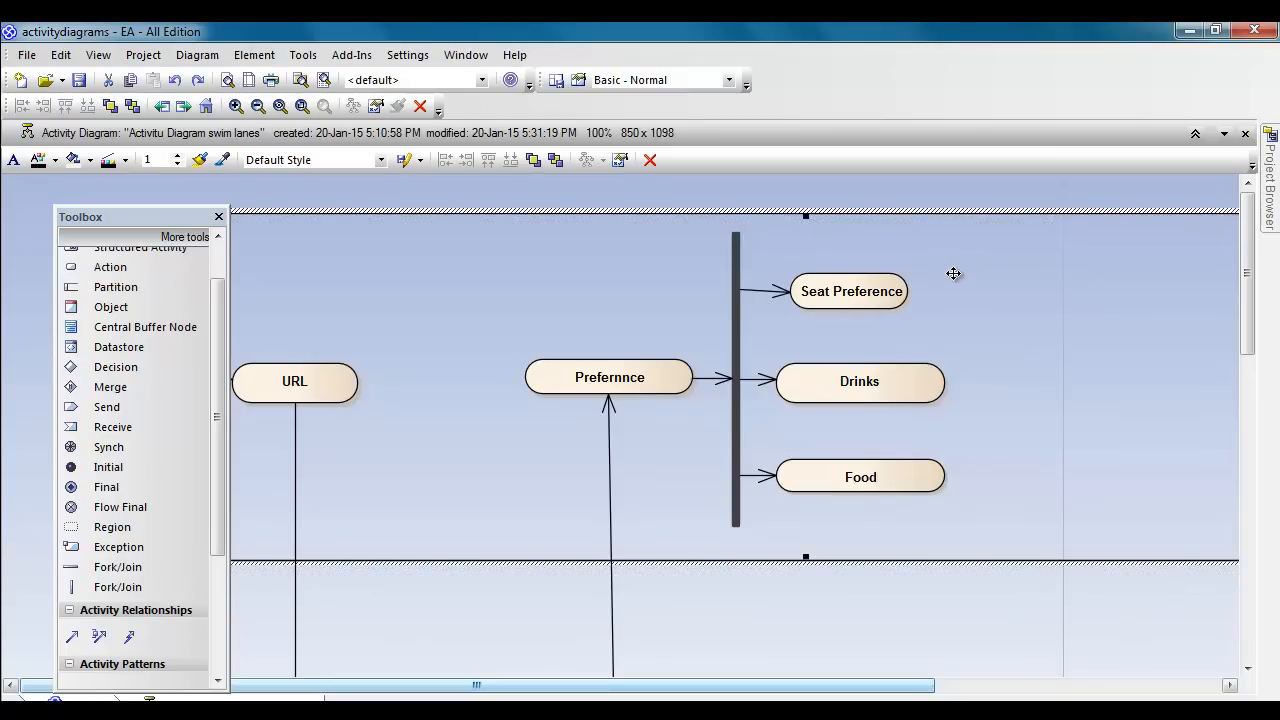
Step: Widen "Seat Preference" slightly and add an unnamed vertical Fork bar linked from it by a Control Flow
click(903, 289)
drag(906, 291, 970, 292)
click(993, 305)
click(930, 285)
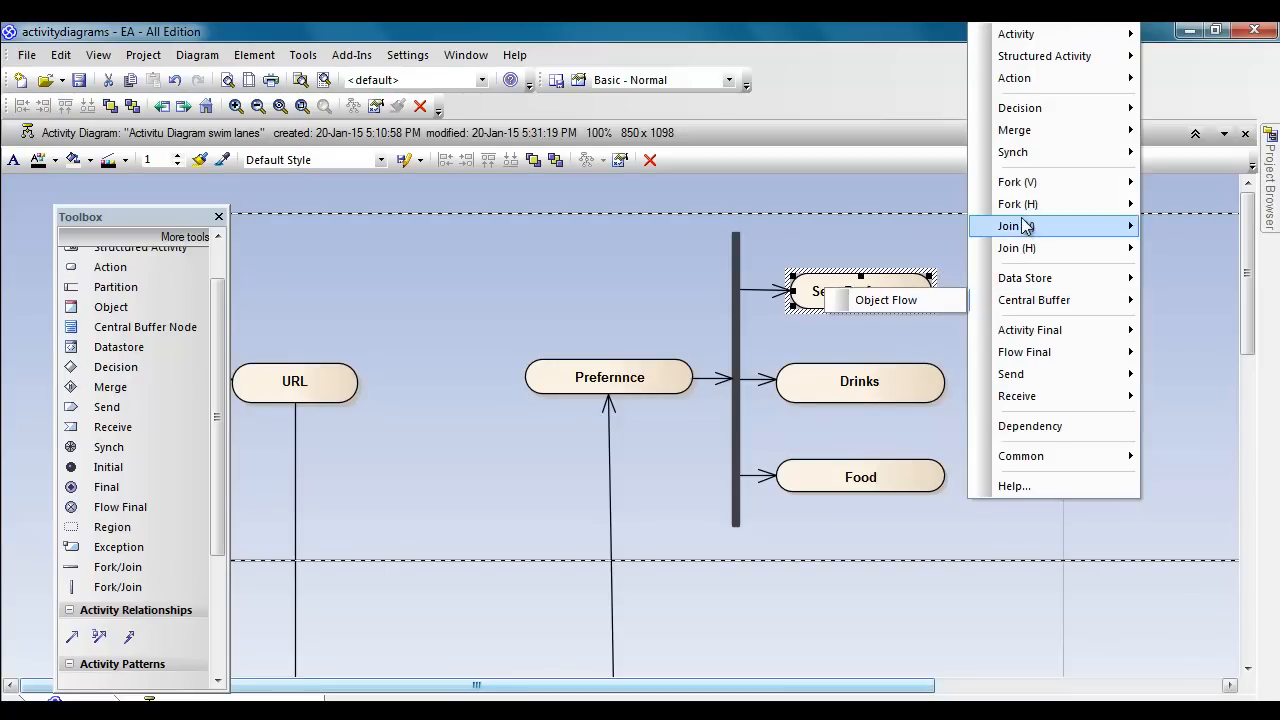
mouse_move(1036, 238)
mouse_move(1040, 188)
click(919, 194)
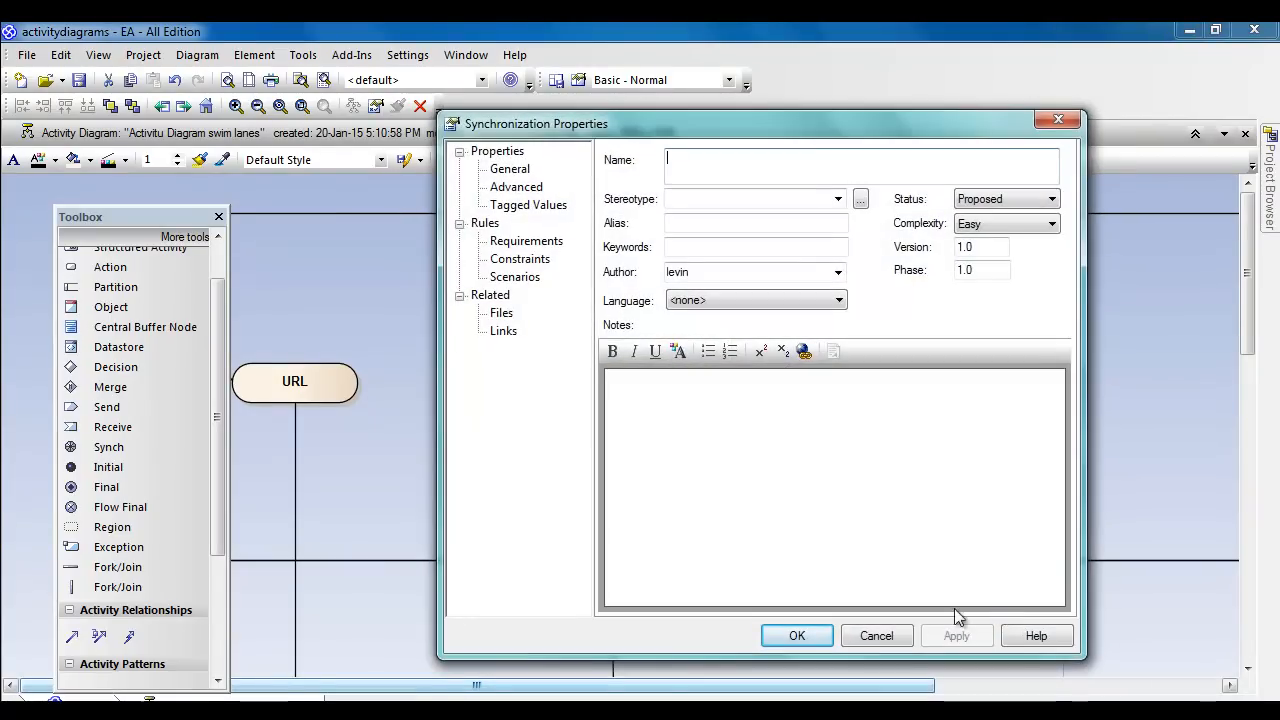
click(797, 636)
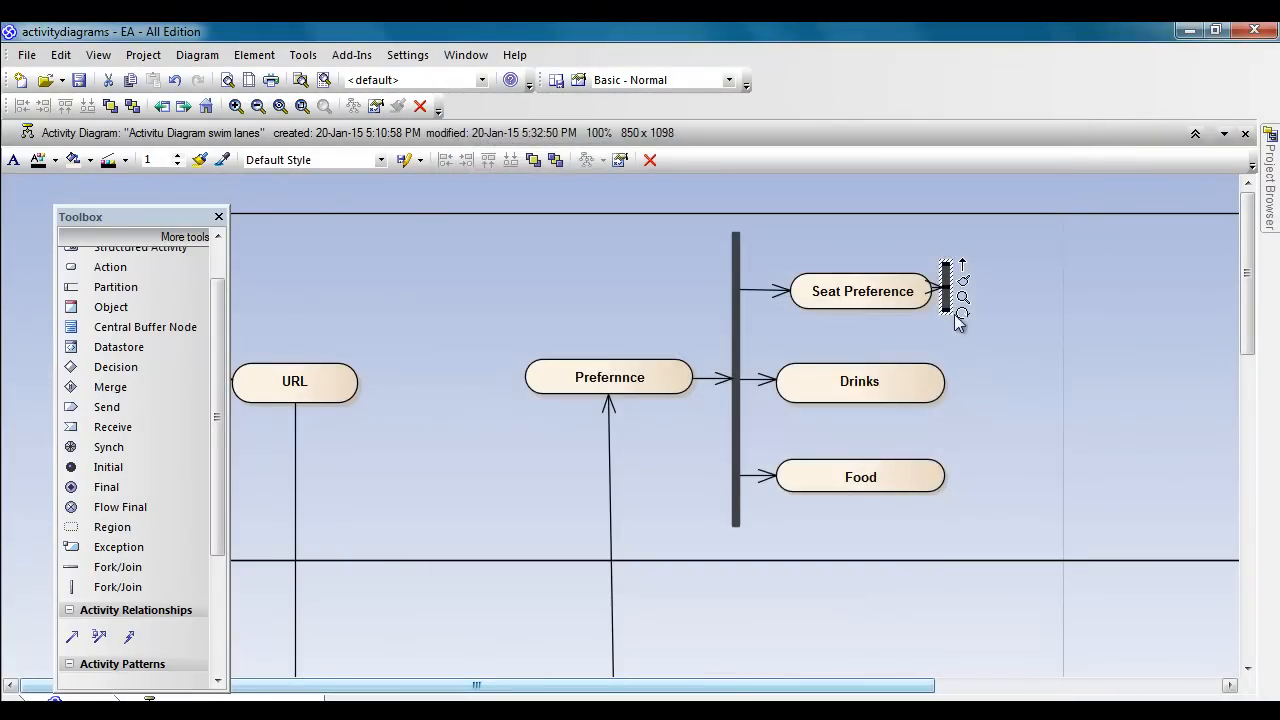
Step: Move the second vertical bar farther from "Seat Preference" and stretch it down past the "Food" activity
drag(955, 300, 970, 309)
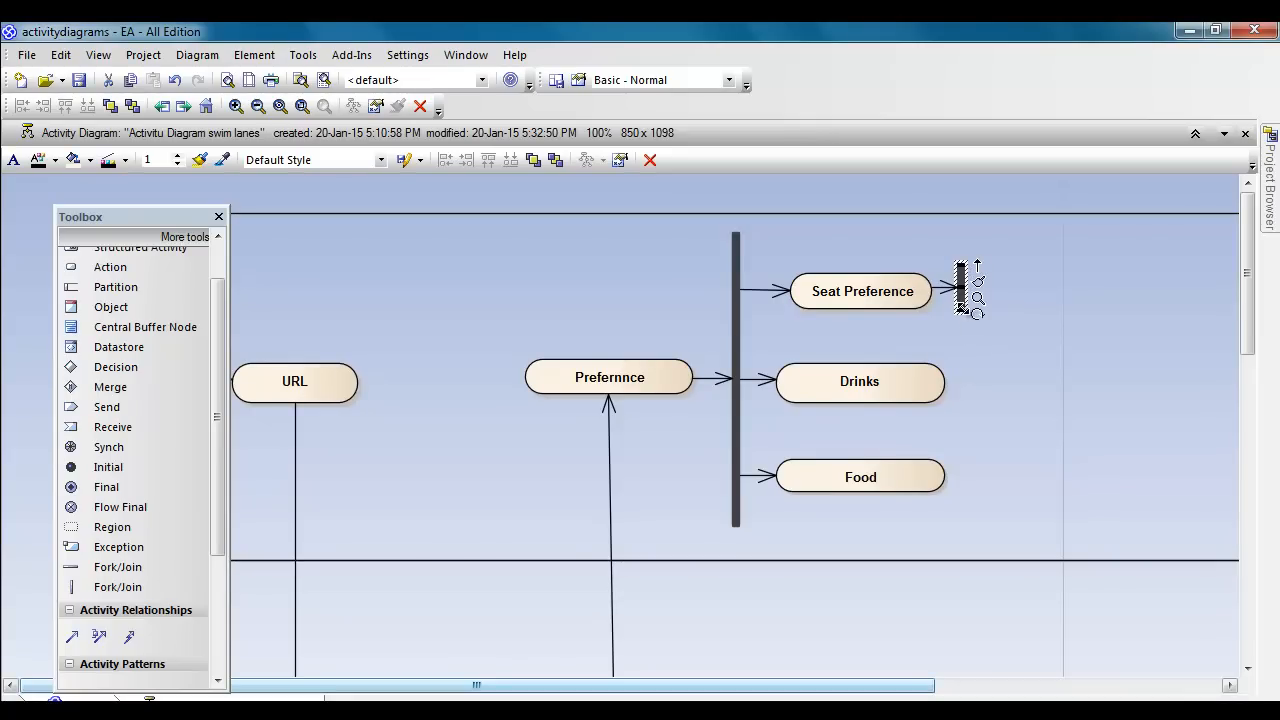
drag(966, 318, 1002, 316)
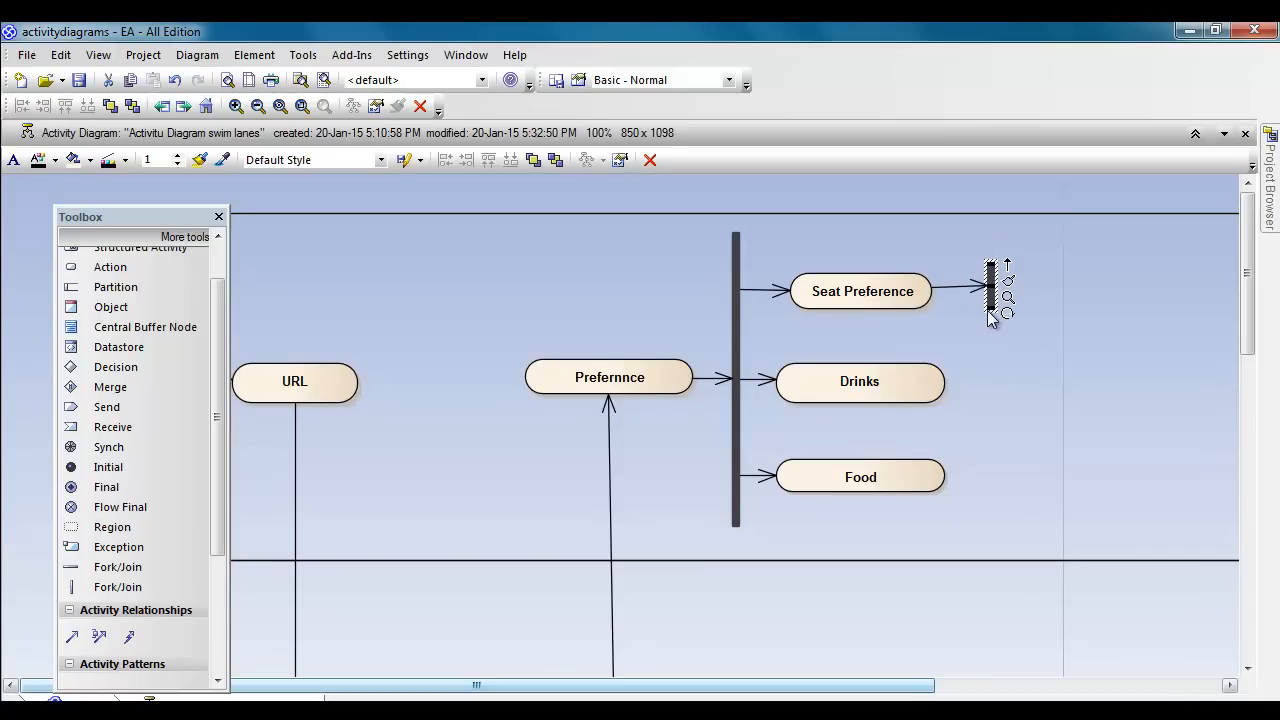
click(997, 396)
click(993, 308)
mouse_move(990, 306)
mouse_down()
mouse_move(972, 402)
mouse_move(976, 501)
mouse_up()
click(1075, 513)
Step: Reattach the Control Flow from "Seat Preference" near the upper end of the second bar so it runs level
drag(913, 340, 970, 320)
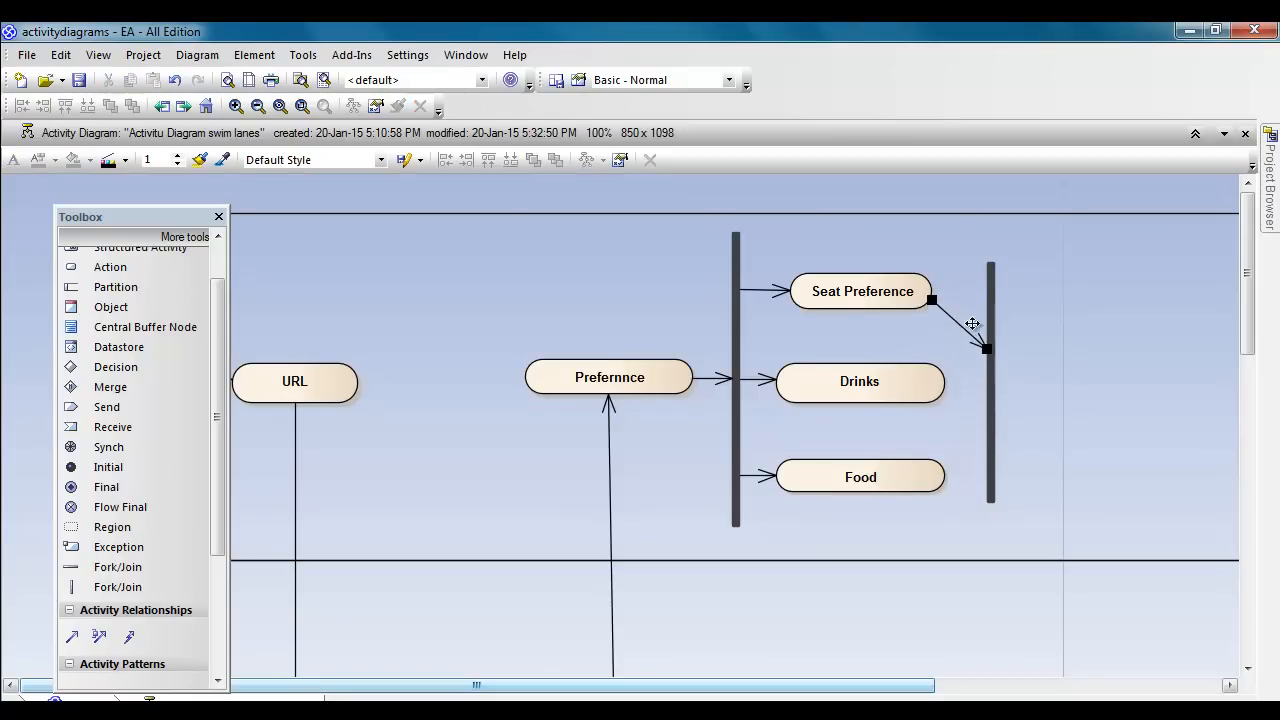
click(987, 347)
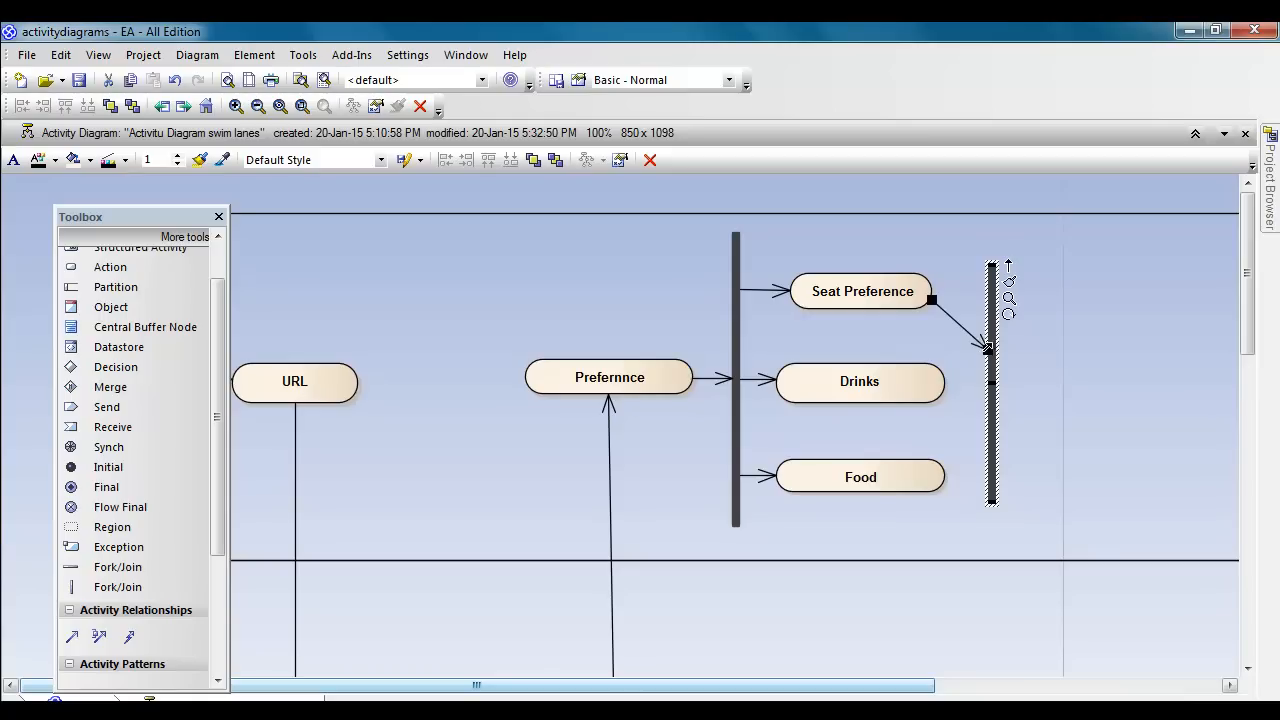
drag(986, 347, 931, 291)
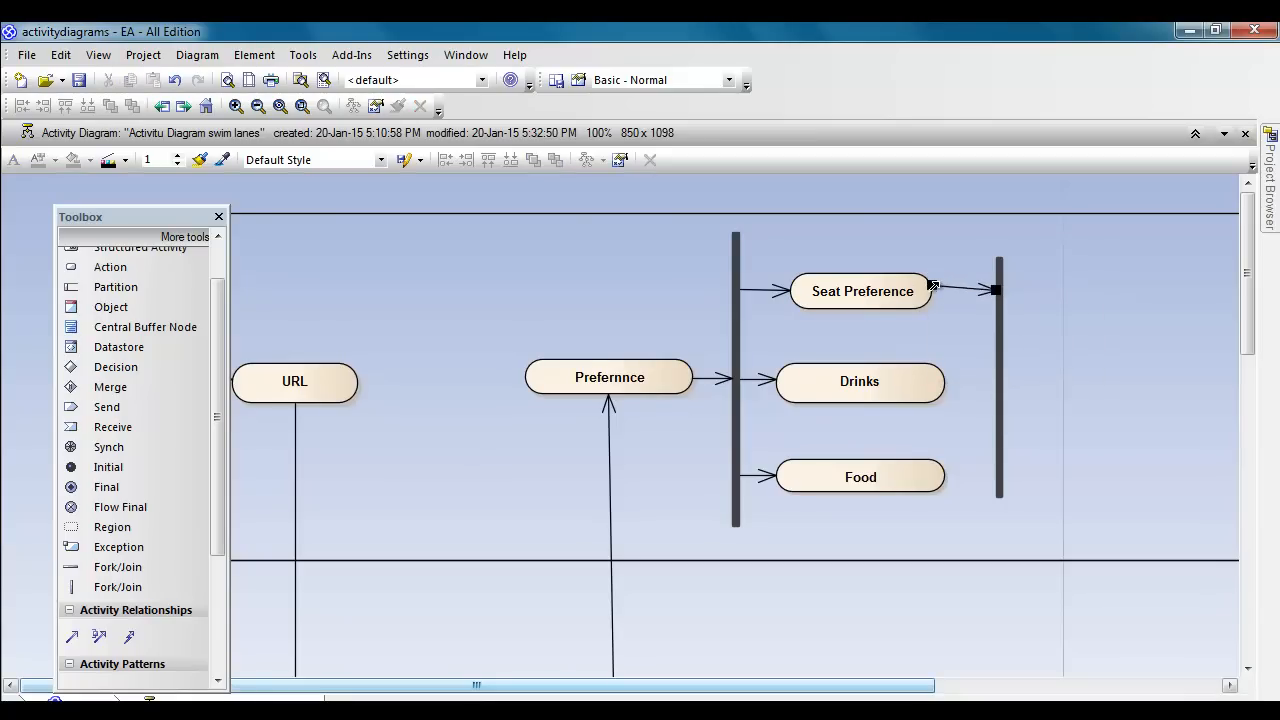
Step: Connect the "Drinks" and "Food" activities to the second vertical bar with Control Flows
click(942, 374)
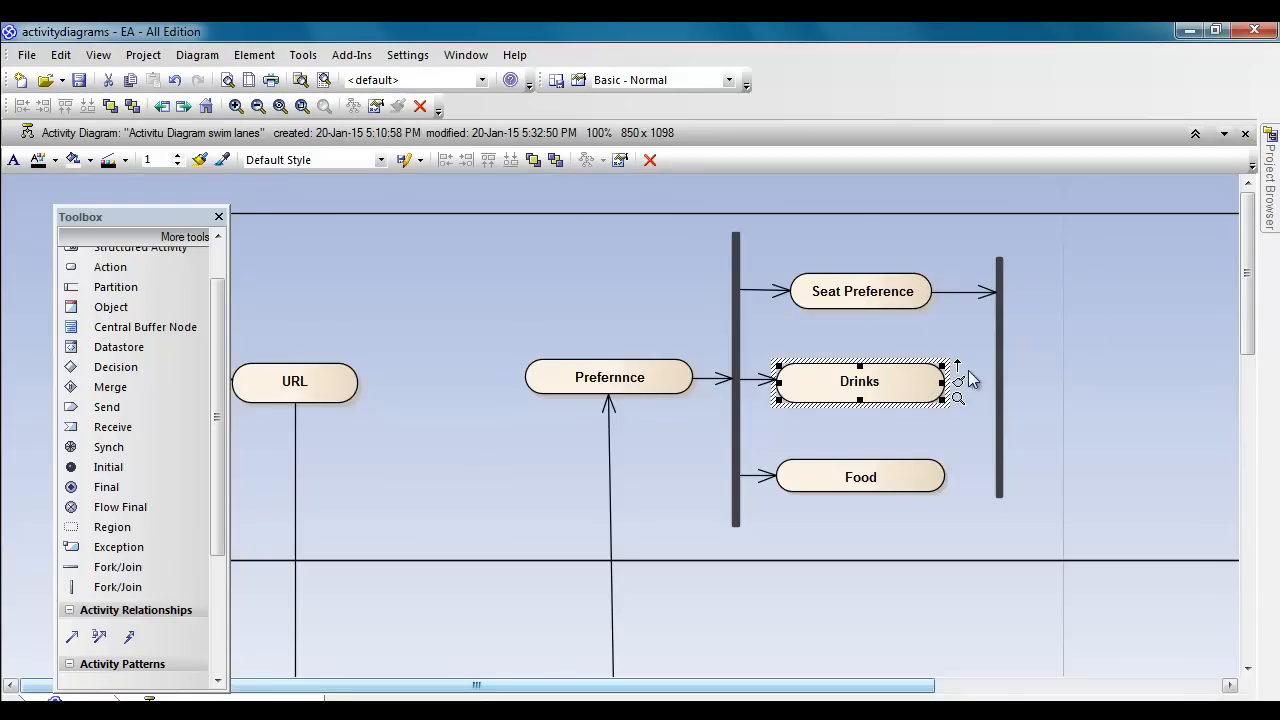
drag(972, 376, 1000, 390)
click(1030, 395)
click(928, 474)
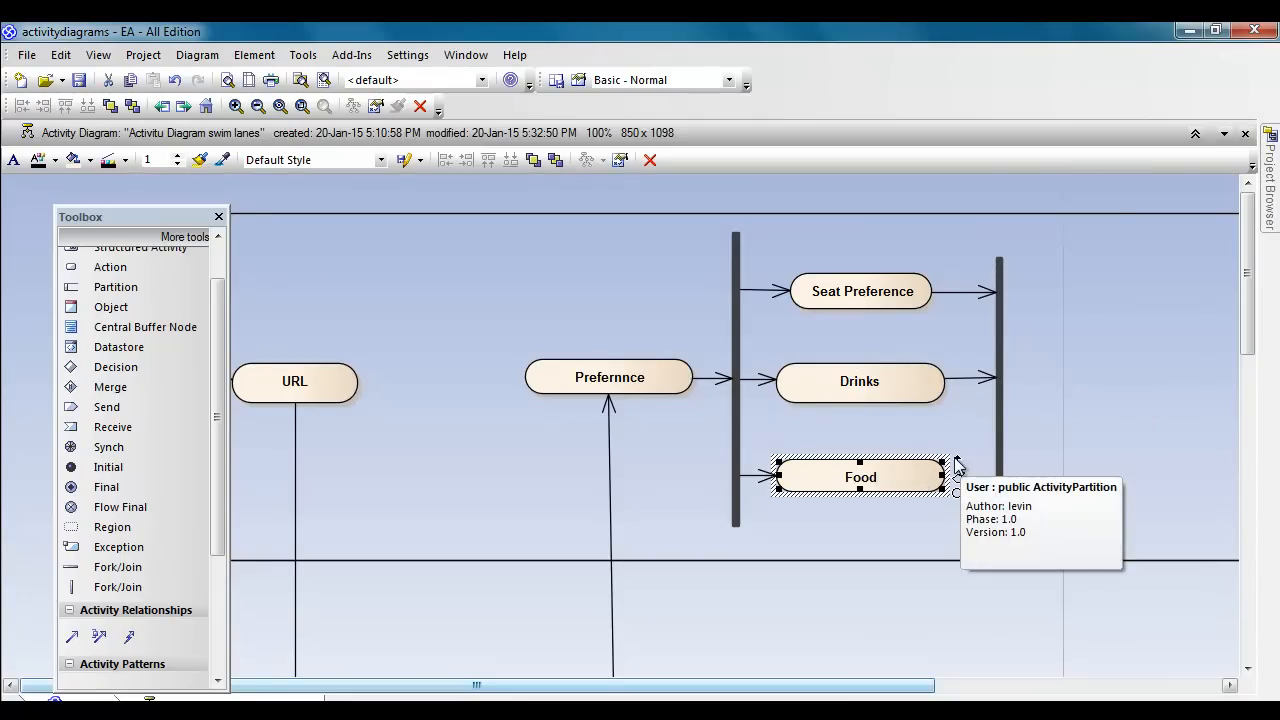
drag(957, 465, 999, 483)
click(1040, 490)
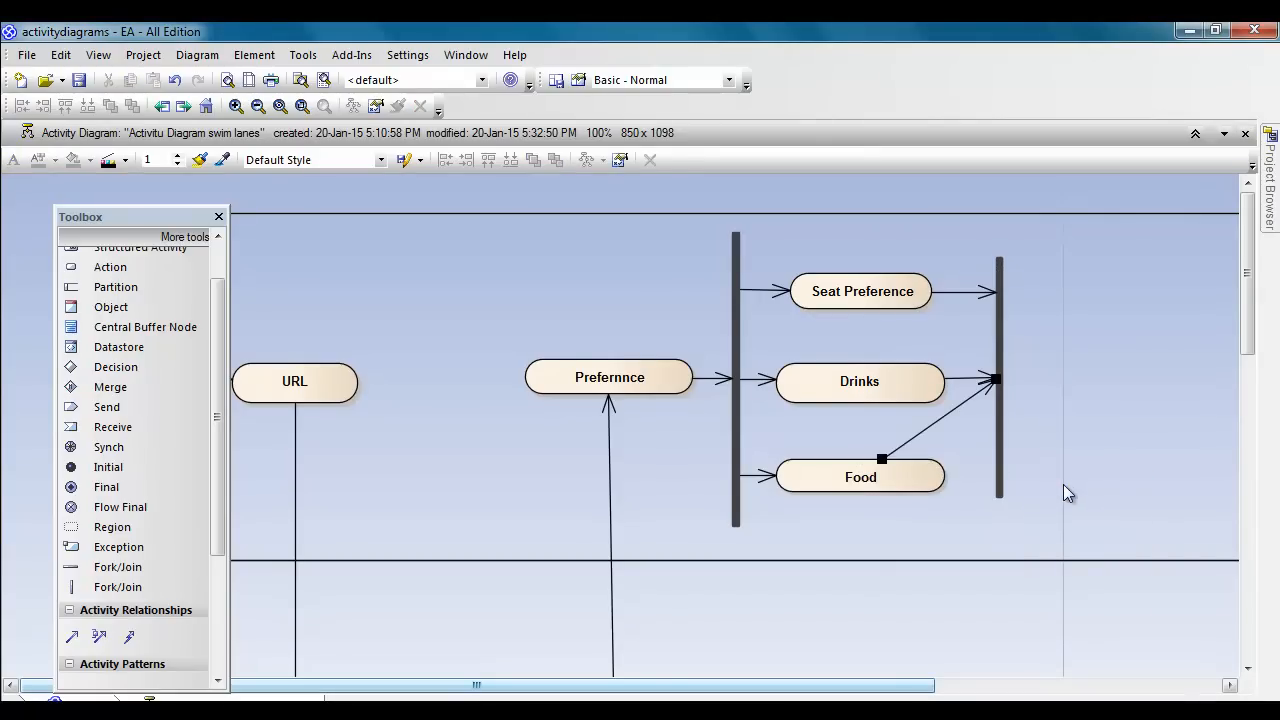
Step: Reattach both ends of the flow between "Food" and the second bar so it runs level from the activity's side
click(884, 463)
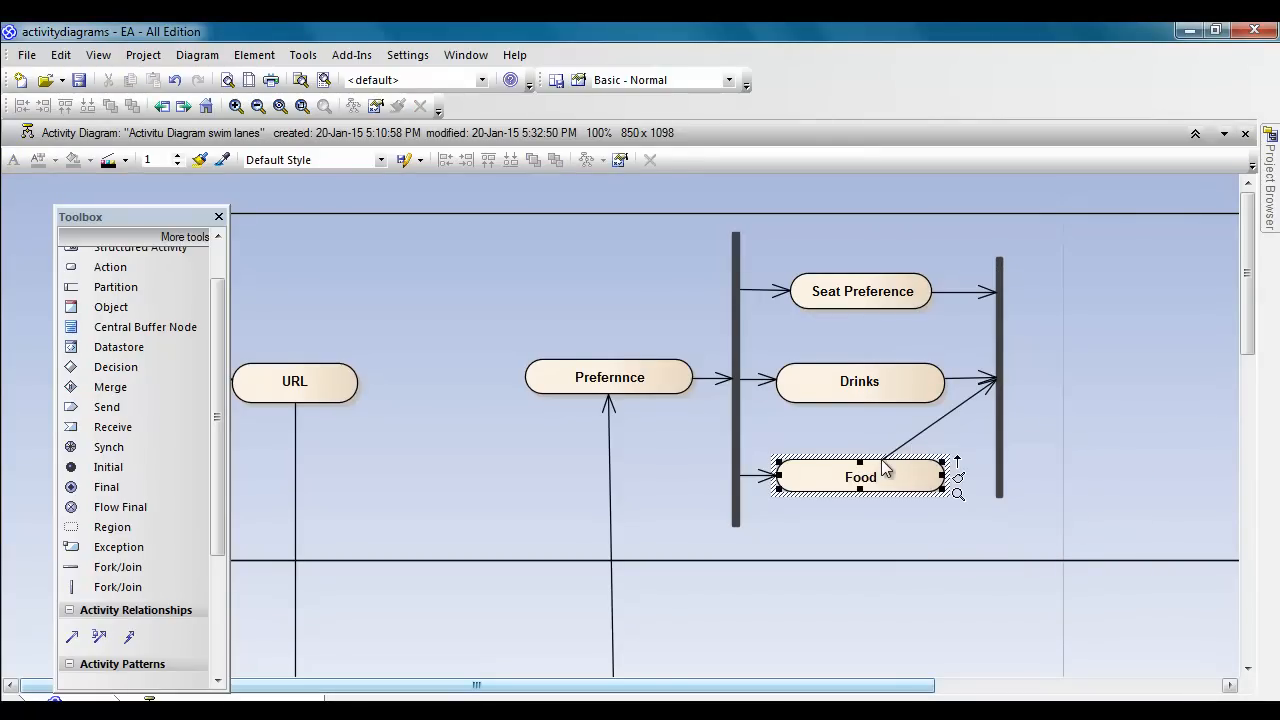
click(895, 448)
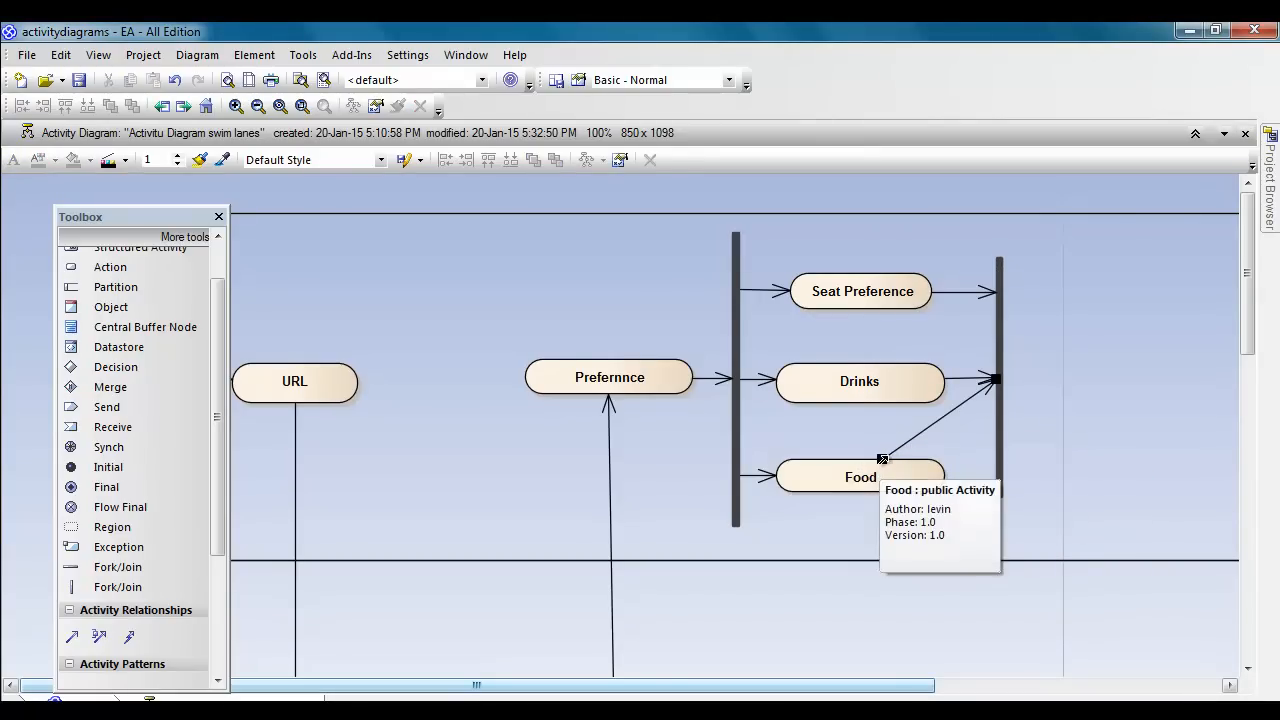
drag(881, 466, 949, 481)
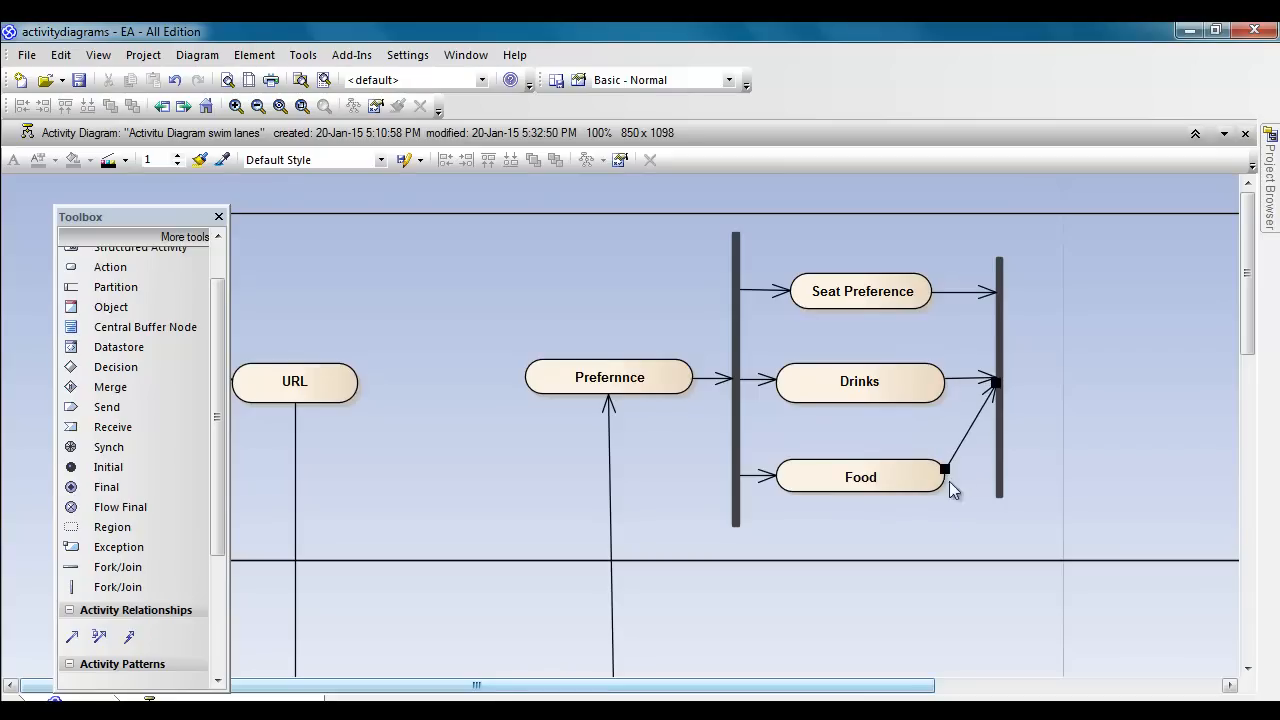
drag(996, 382, 996, 472)
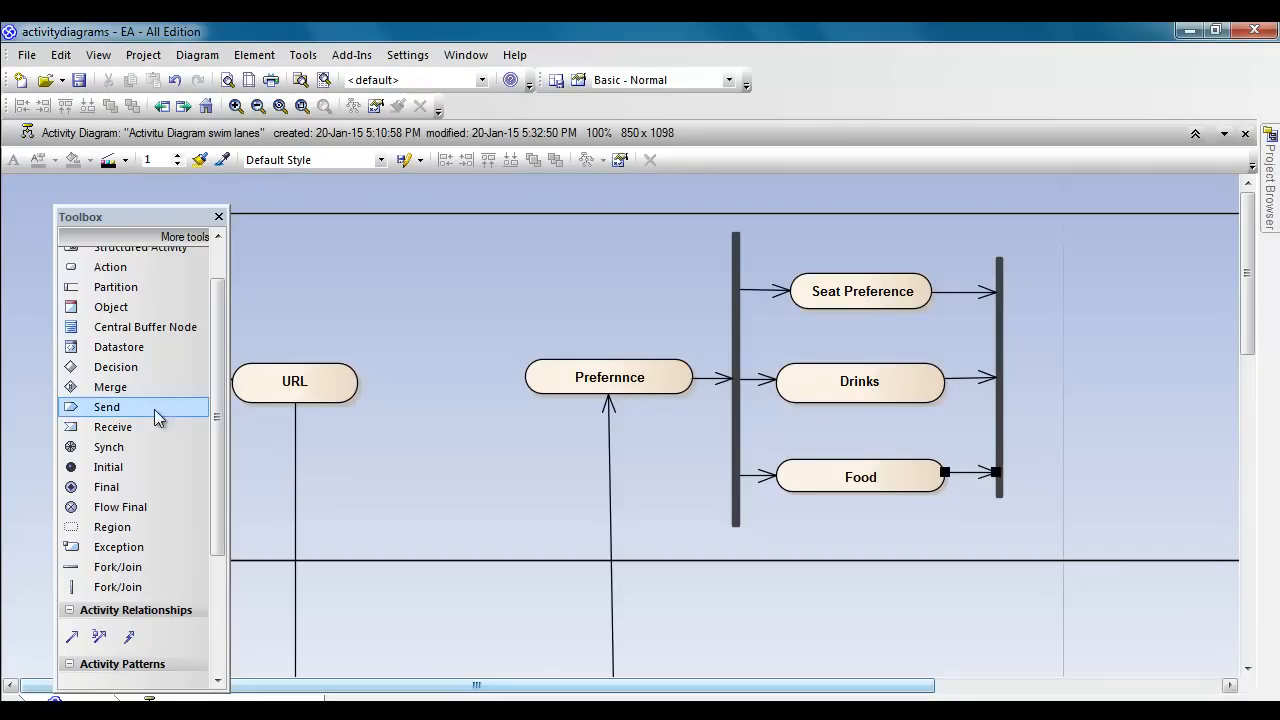
Step: Add a "Selected" activity with a Control Flow from the second bar, and place it clear of the bar
click(996, 397)
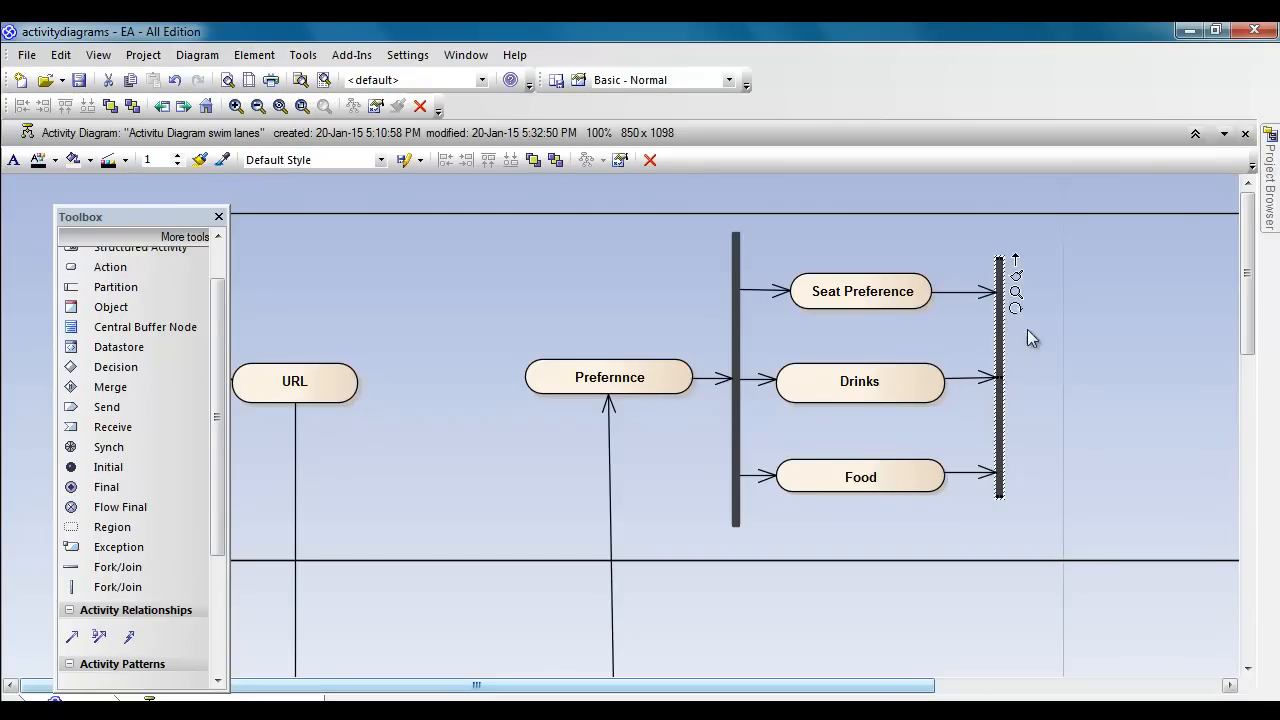
drag(1031, 268, 1077, 379)
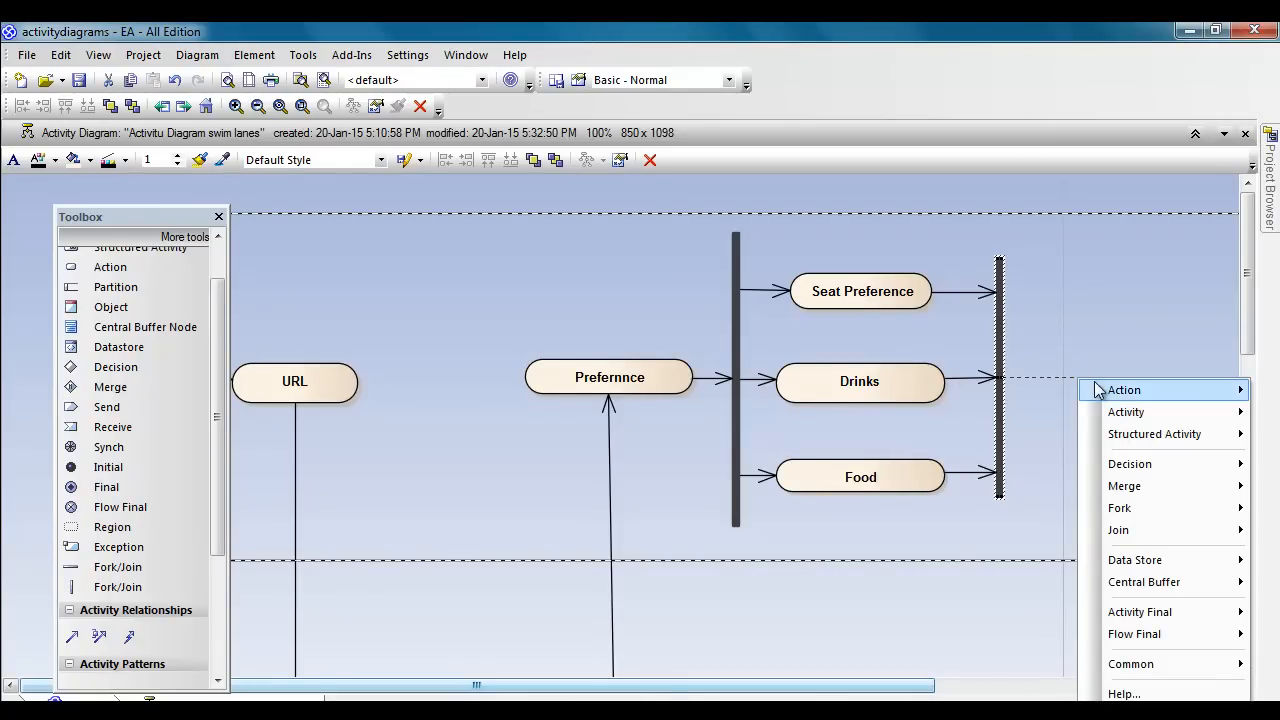
mouse_move(1114, 412)
click(1046, 406)
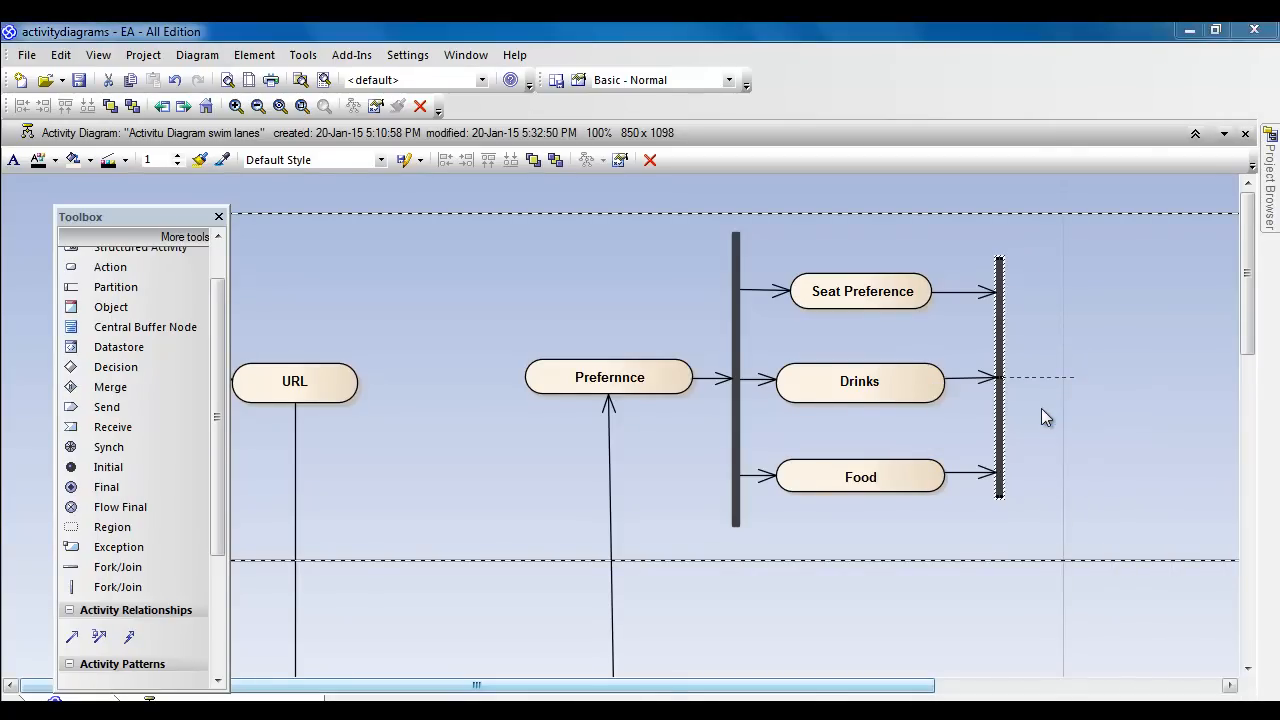
text(Selected)
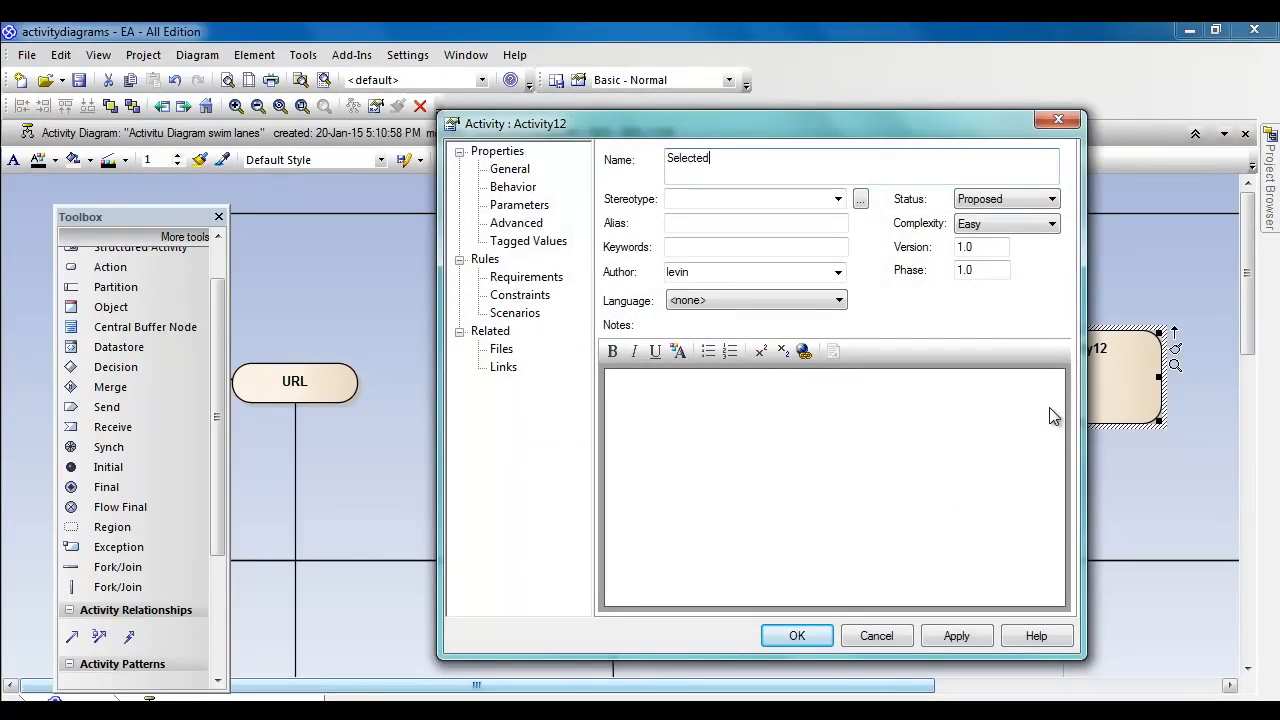
click(797, 637)
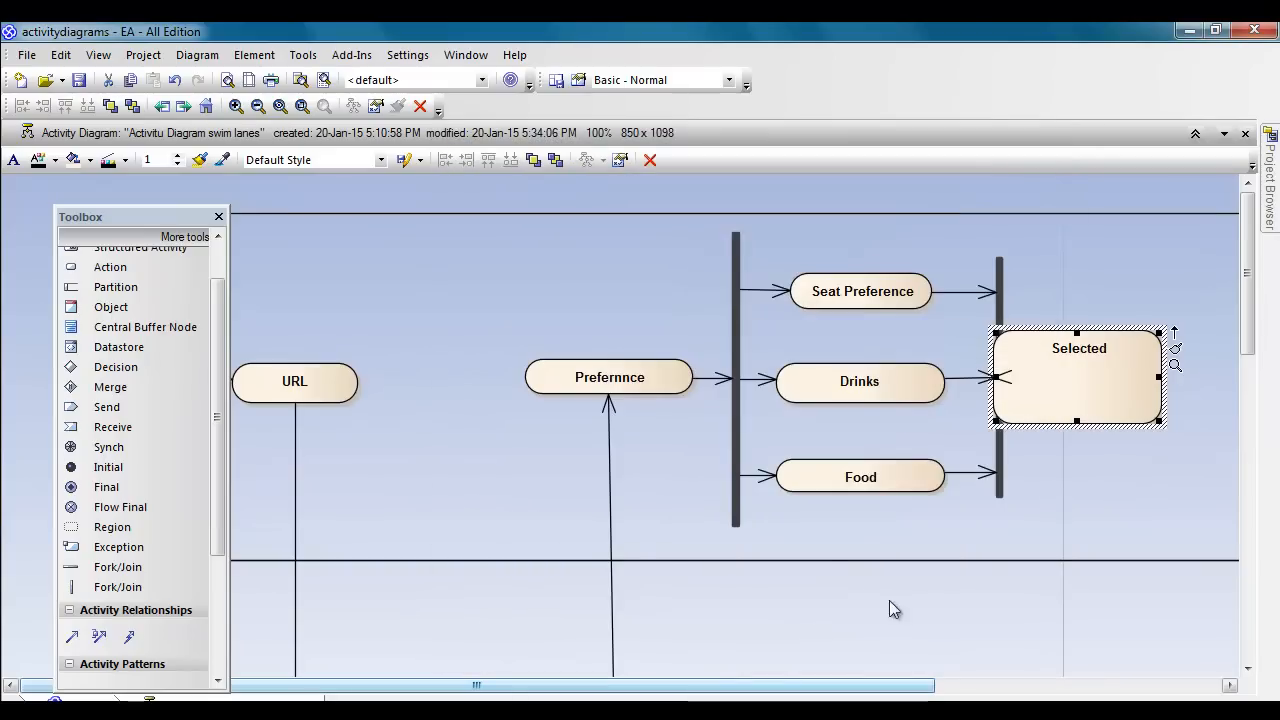
drag(1060, 402, 1148, 408)
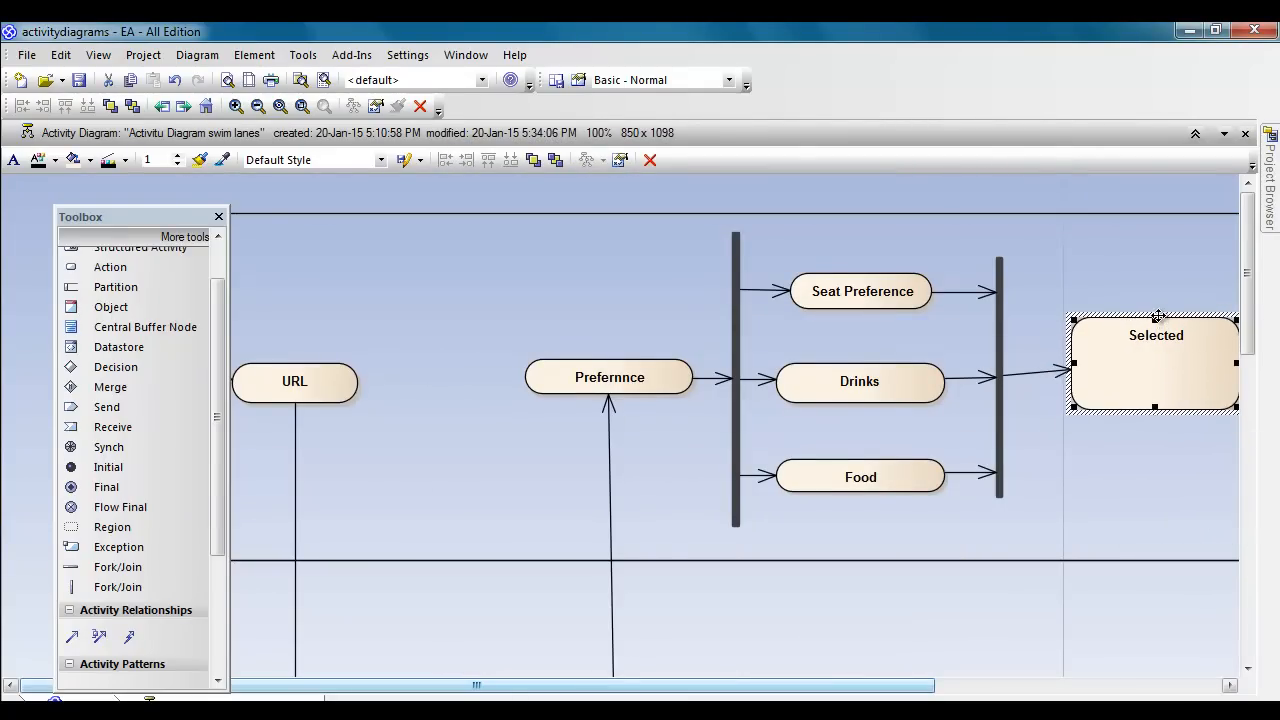
Step: Reduce the height of the "Selected" activity and shift it slightly so its incoming Control Flow runs level
drag(1159, 396, 1165, 365)
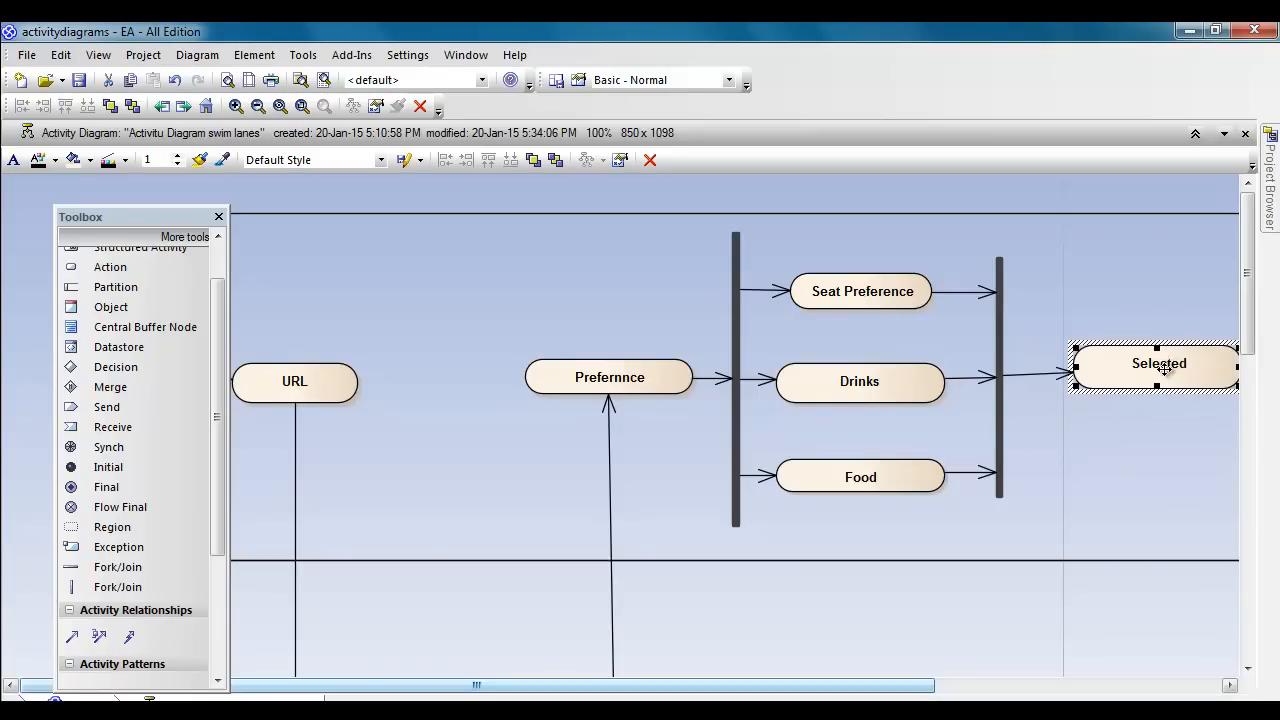
drag(930, 685, 1068, 685)
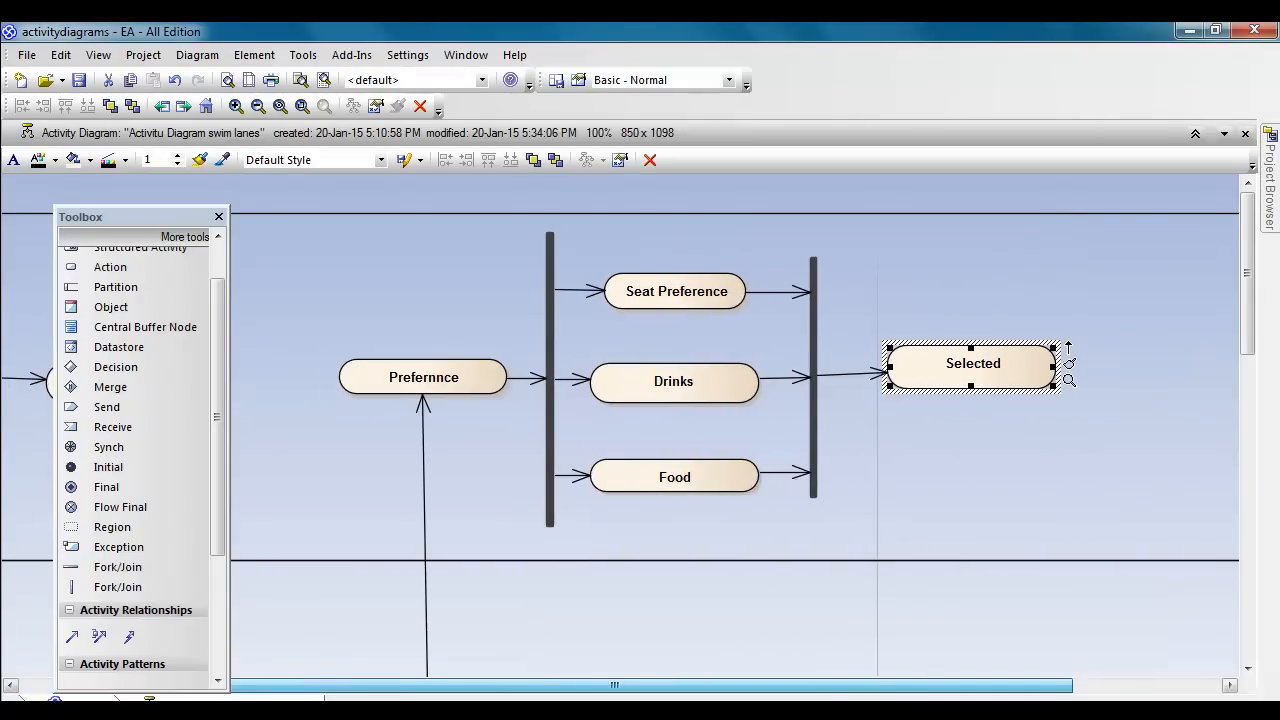
click(966, 424)
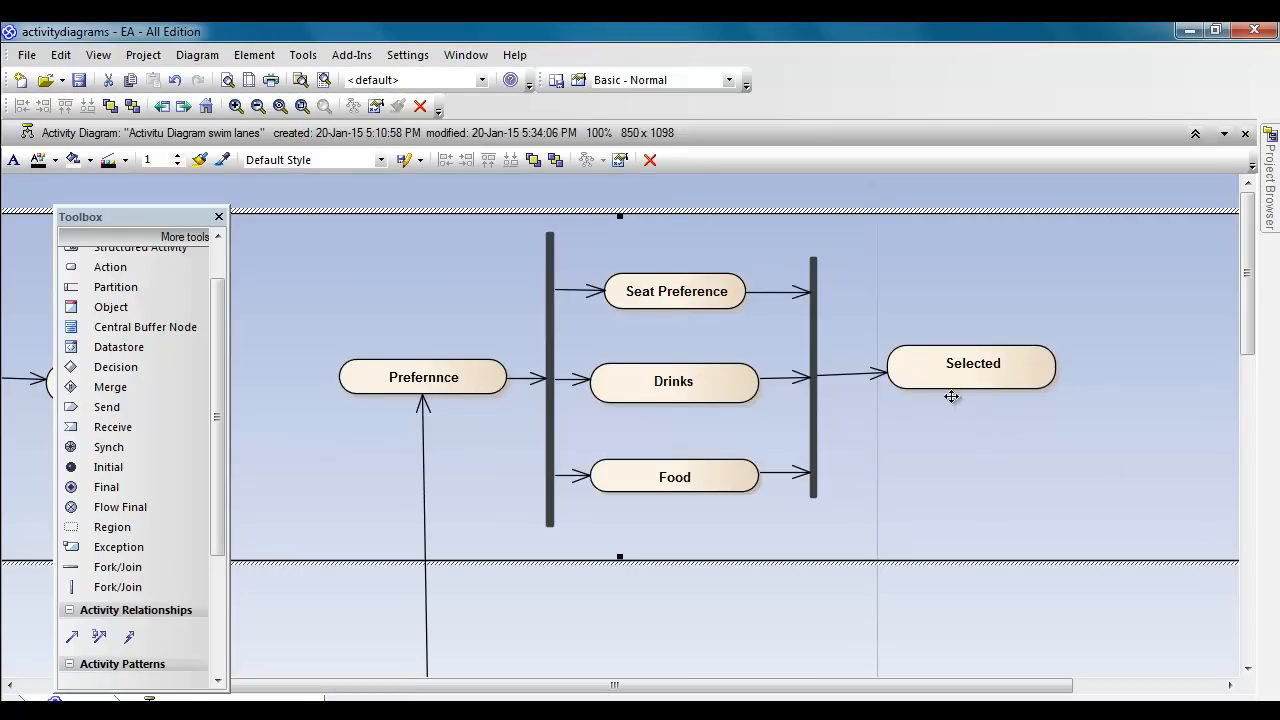
drag(983, 374, 982, 386)
Step: Add a "Payment" activity in the lane below "Selected" with a Control Flow from "Selected", and reduce its height
drag(1255, 316, 1257, 395)
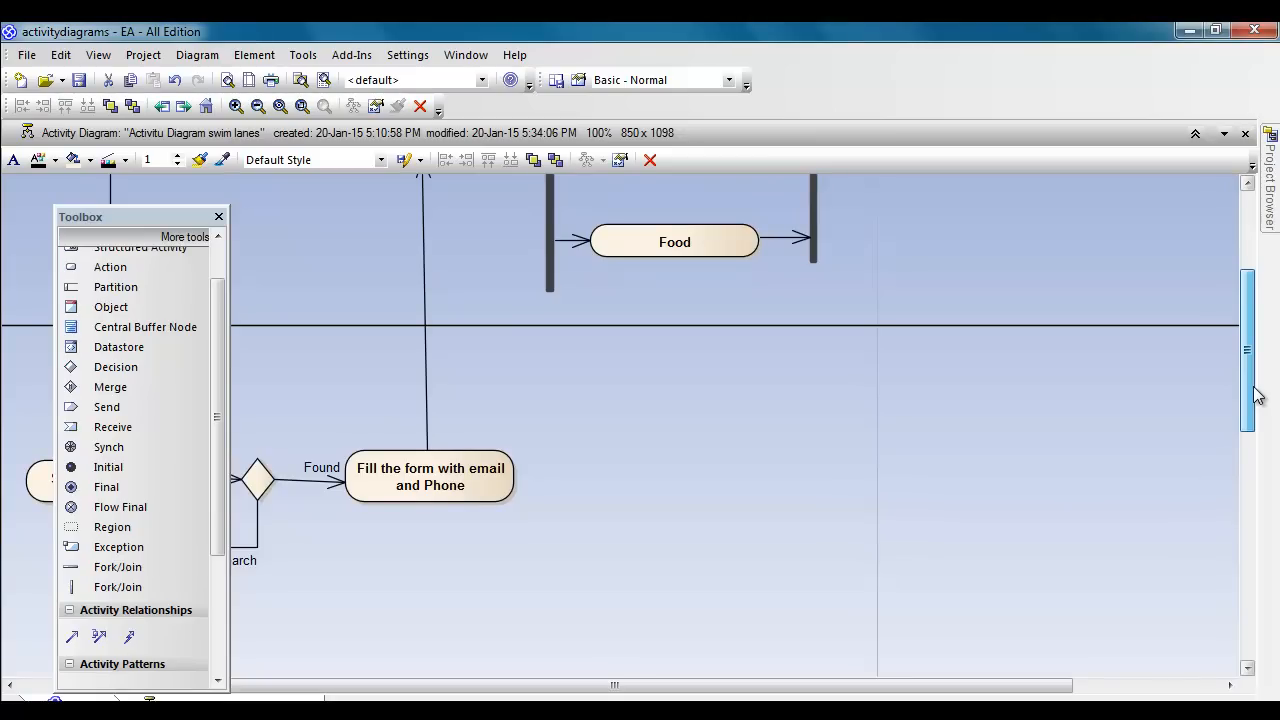
drag(1257, 395, 1265, 347)
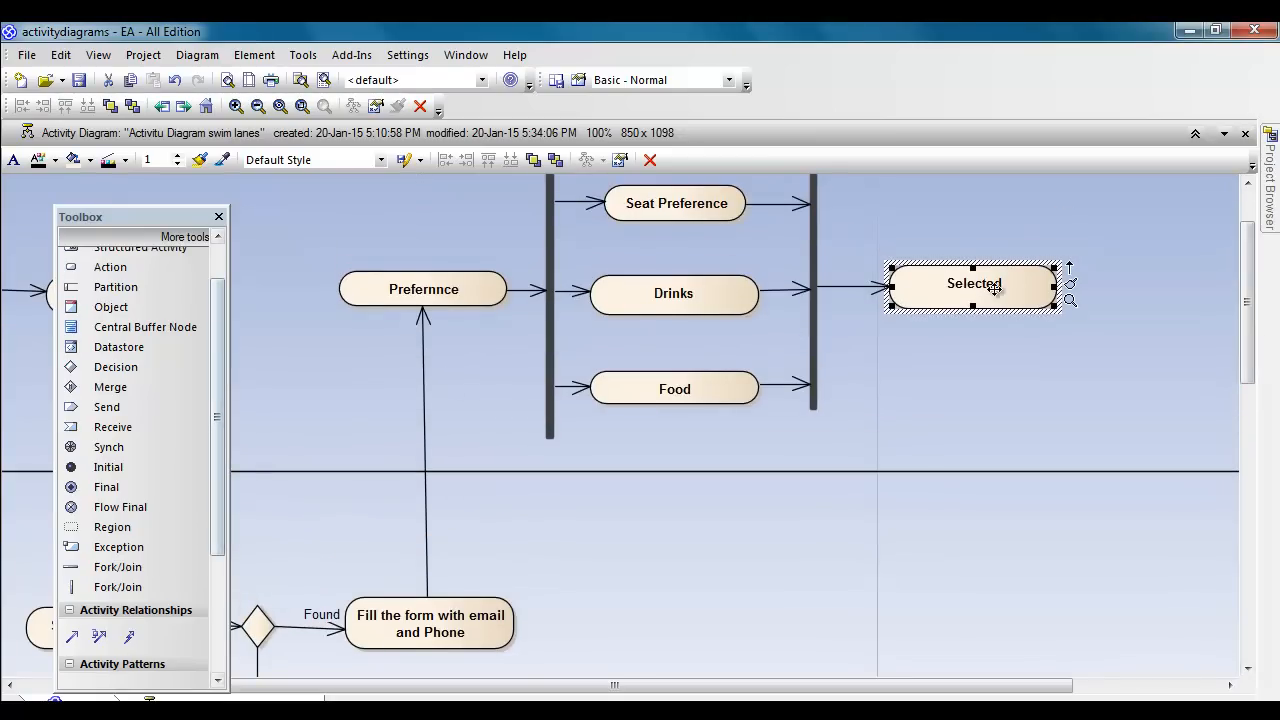
drag(1070, 268, 1079, 277)
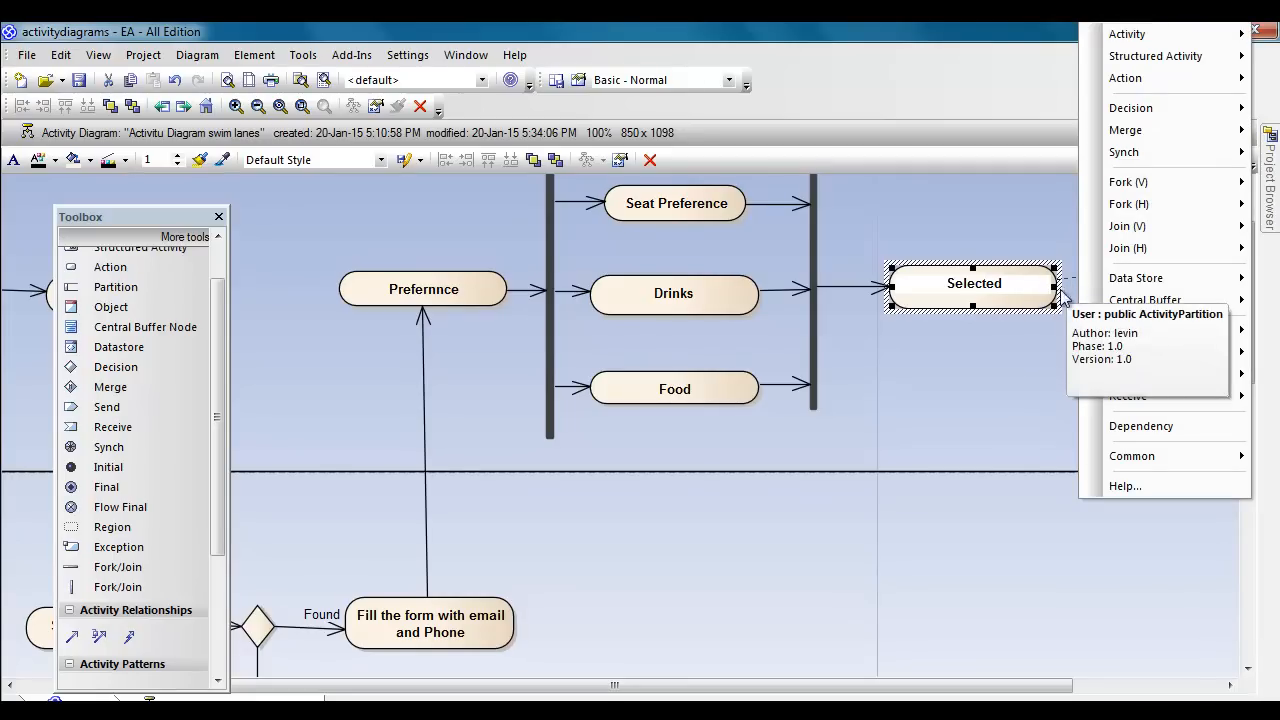
click(1057, 304)
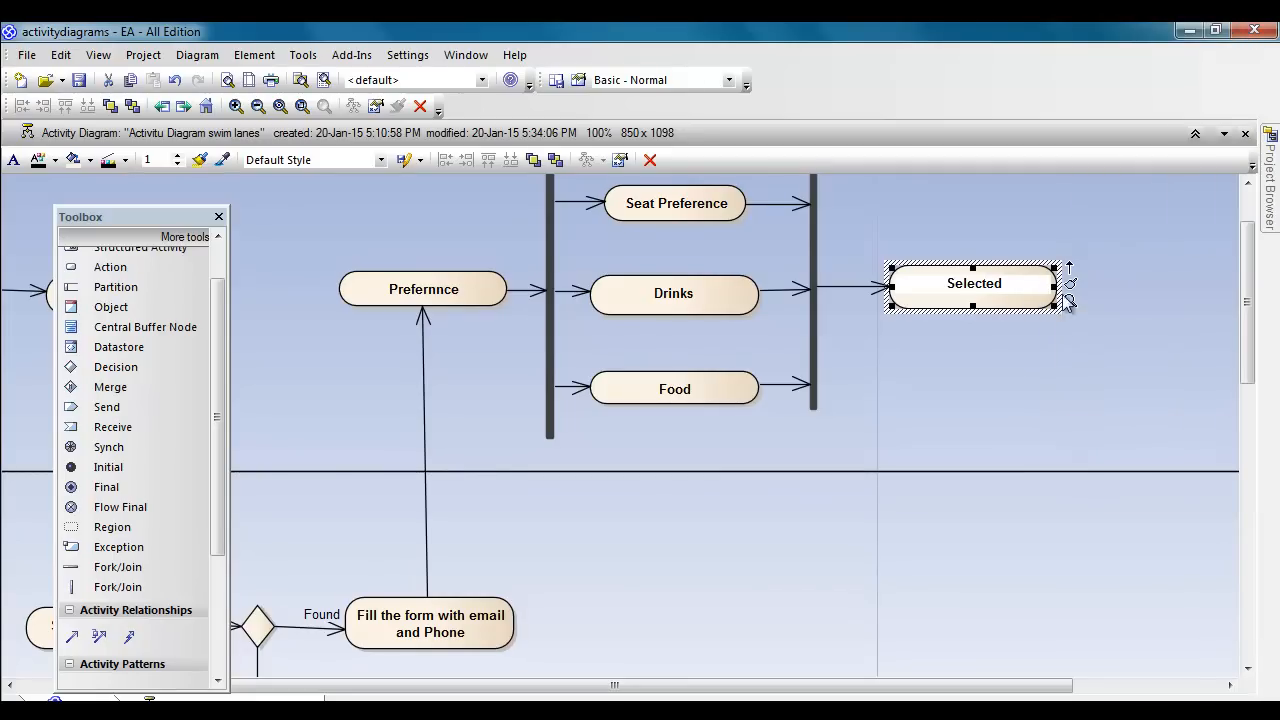
drag(1070, 269, 964, 604)
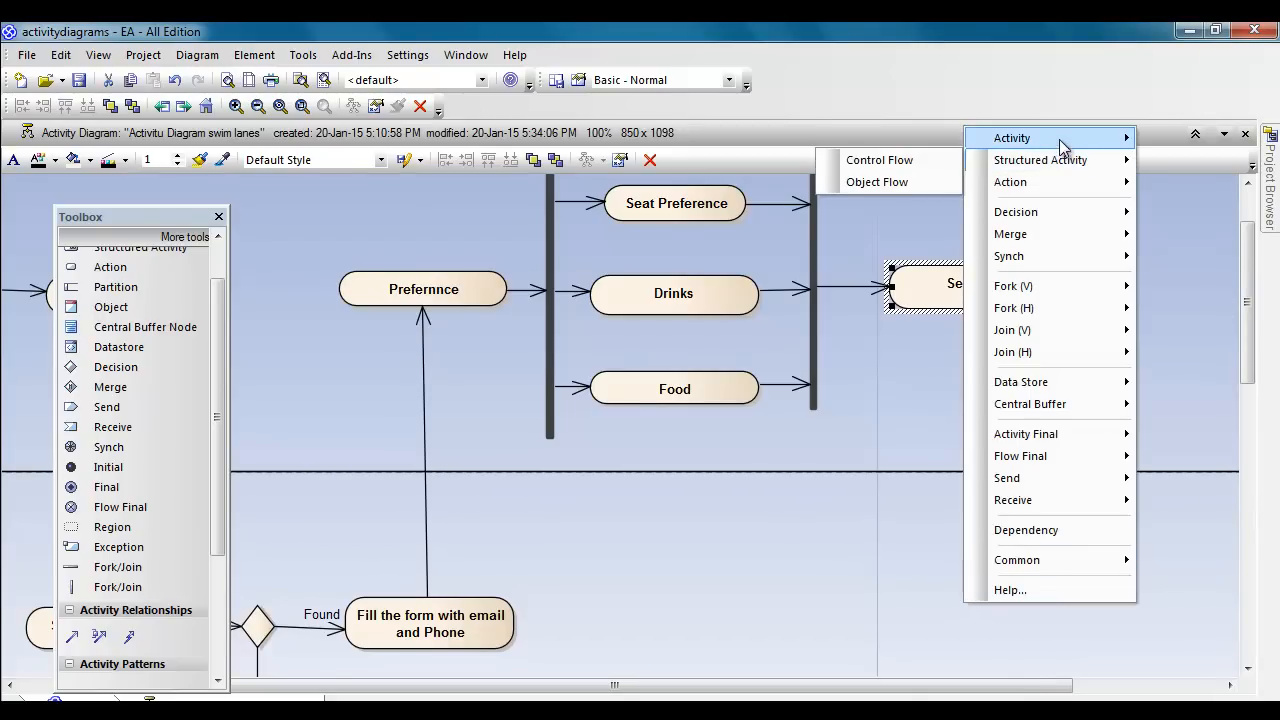
mouse_move(1059, 139)
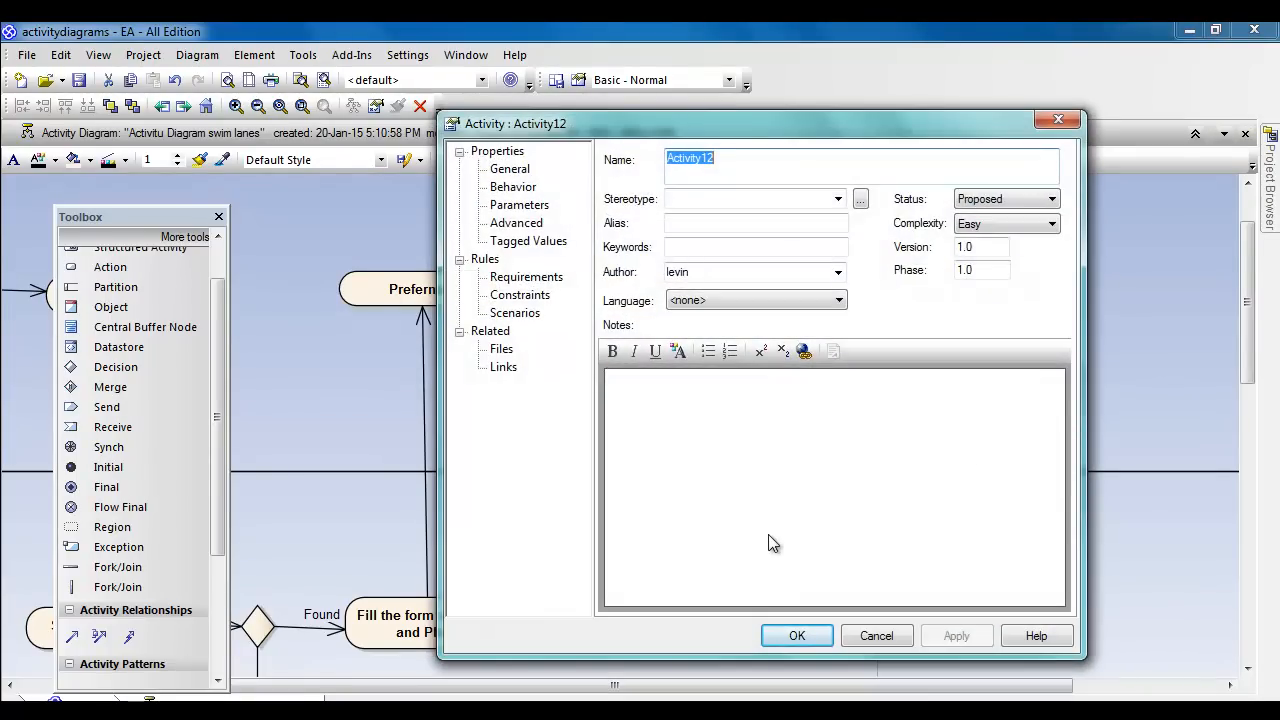
text(Pay)
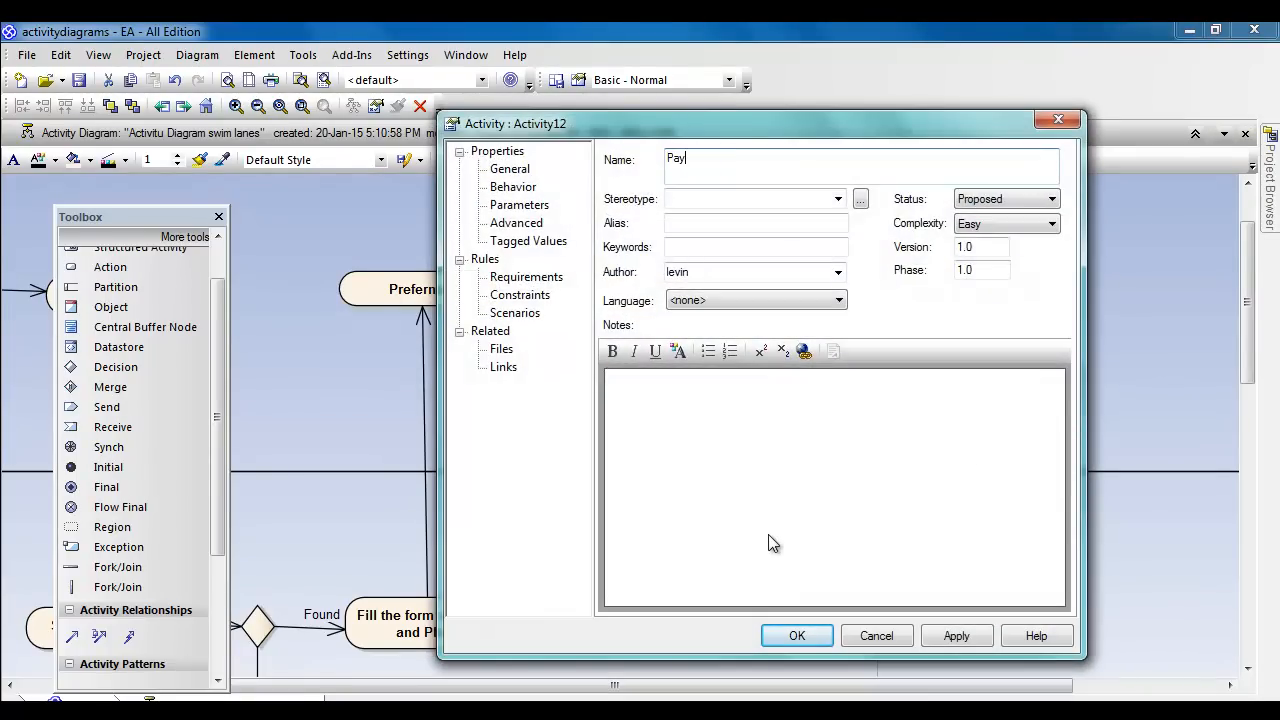
text(ment)
click(797, 641)
mouse_move(963, 646)
mouse_down()
mouse_move(964, 595)
mouse_move(969, 622)
mouse_up()
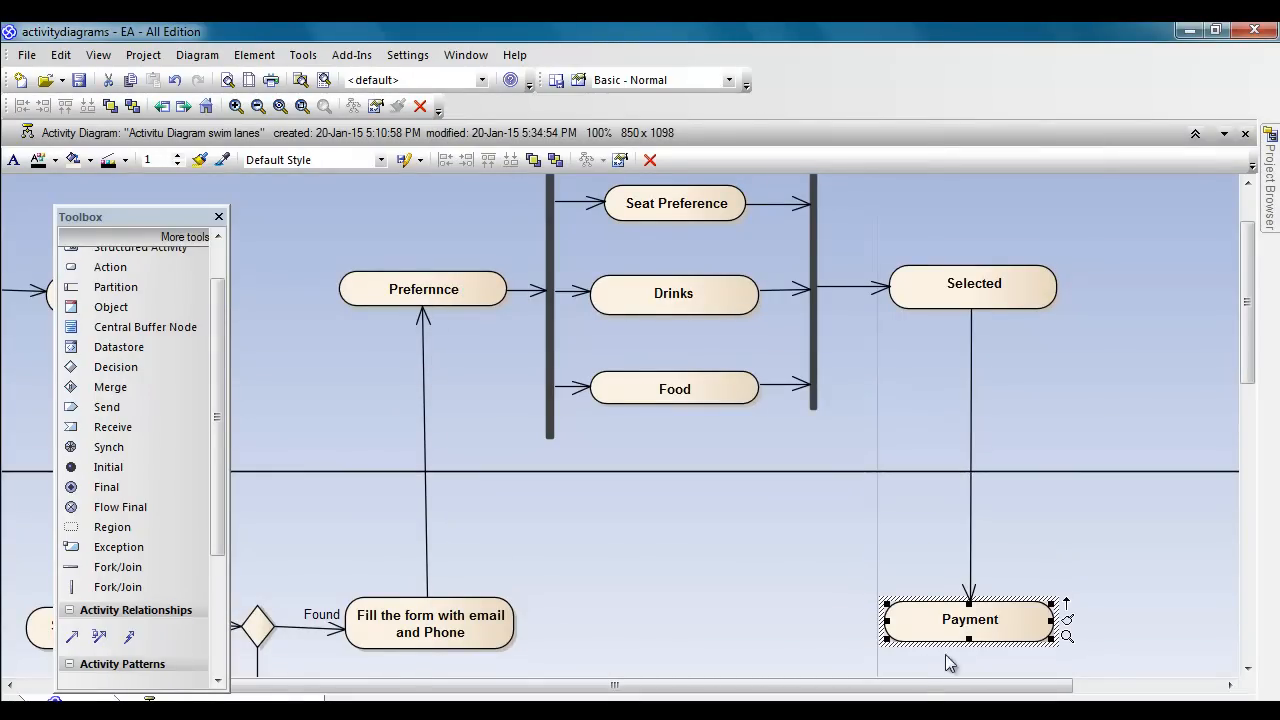
Step: Add an unnamed Synch bar just beyond the "Payment" activity, connected from it with a Control Flow
drag(900, 686, 1007, 690)
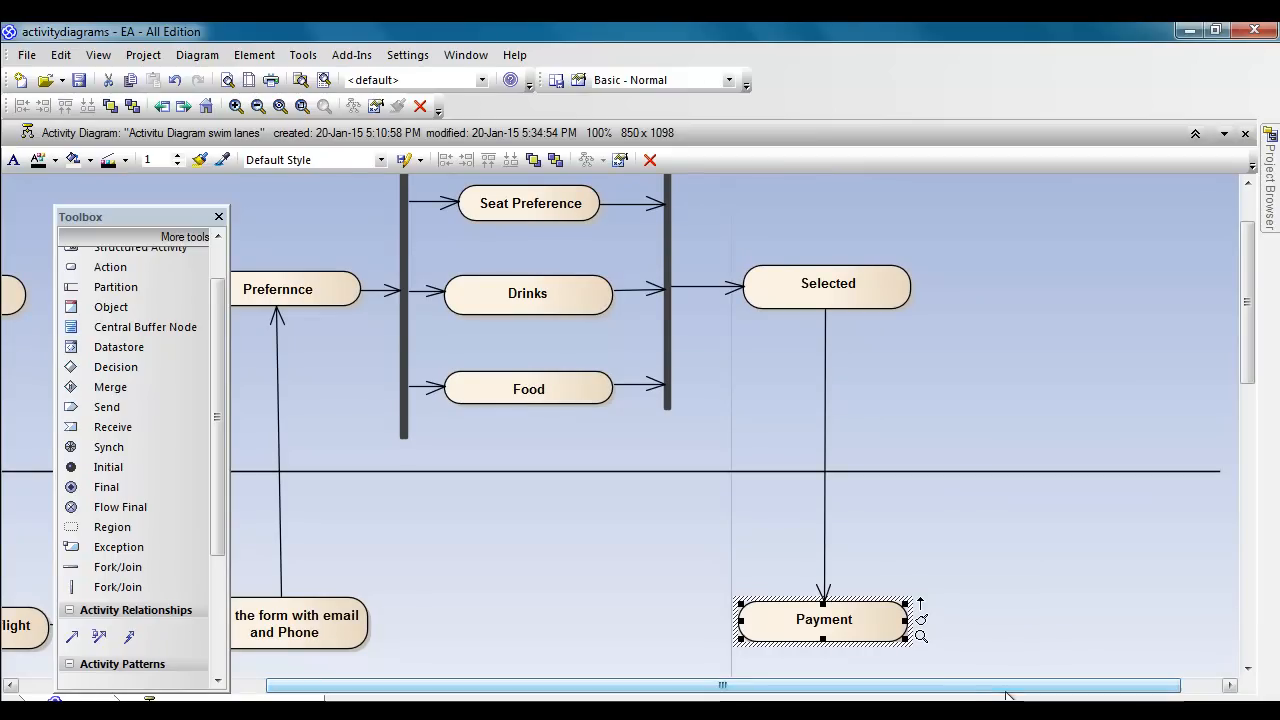
drag(924, 606, 956, 626)
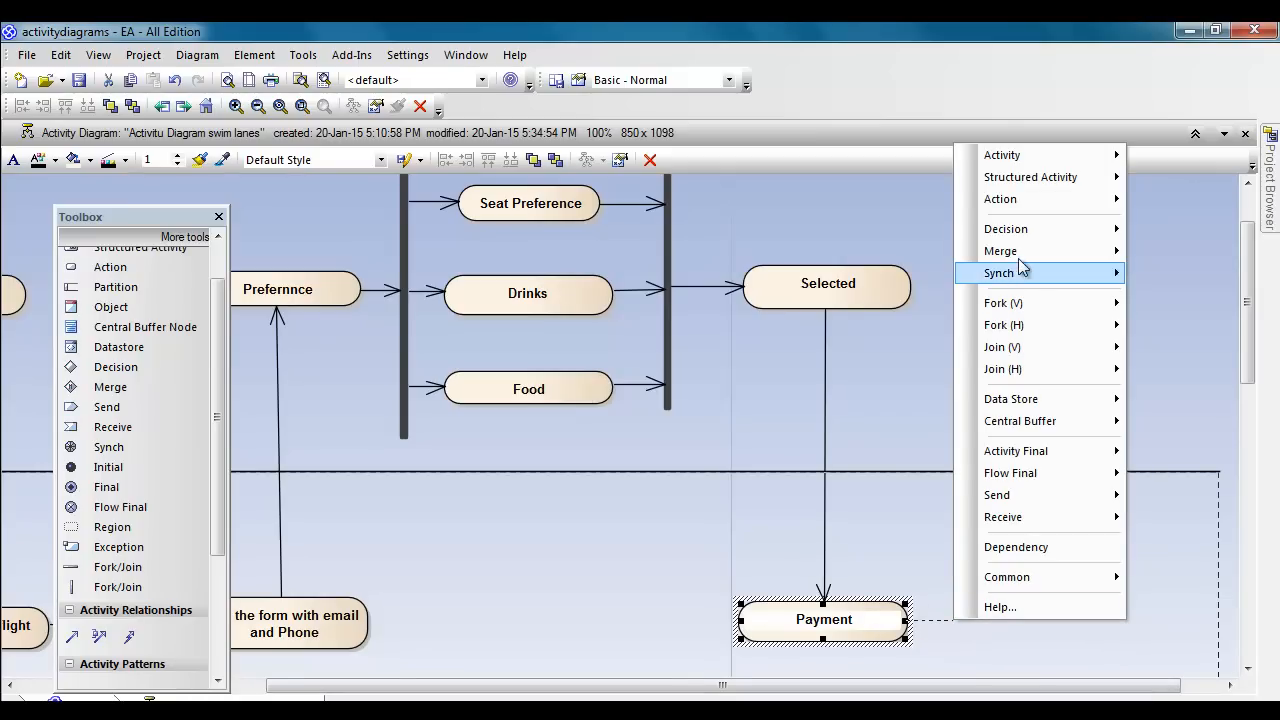
mouse_move(1025, 310)
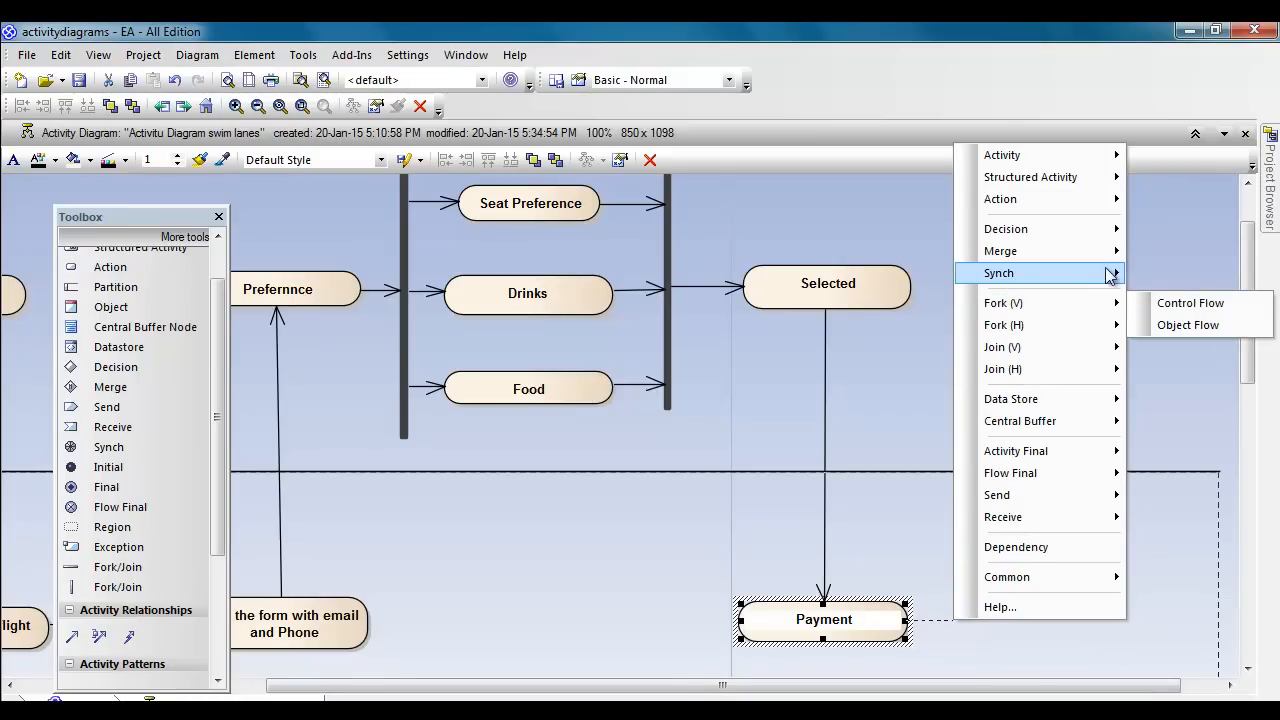
click(1160, 304)
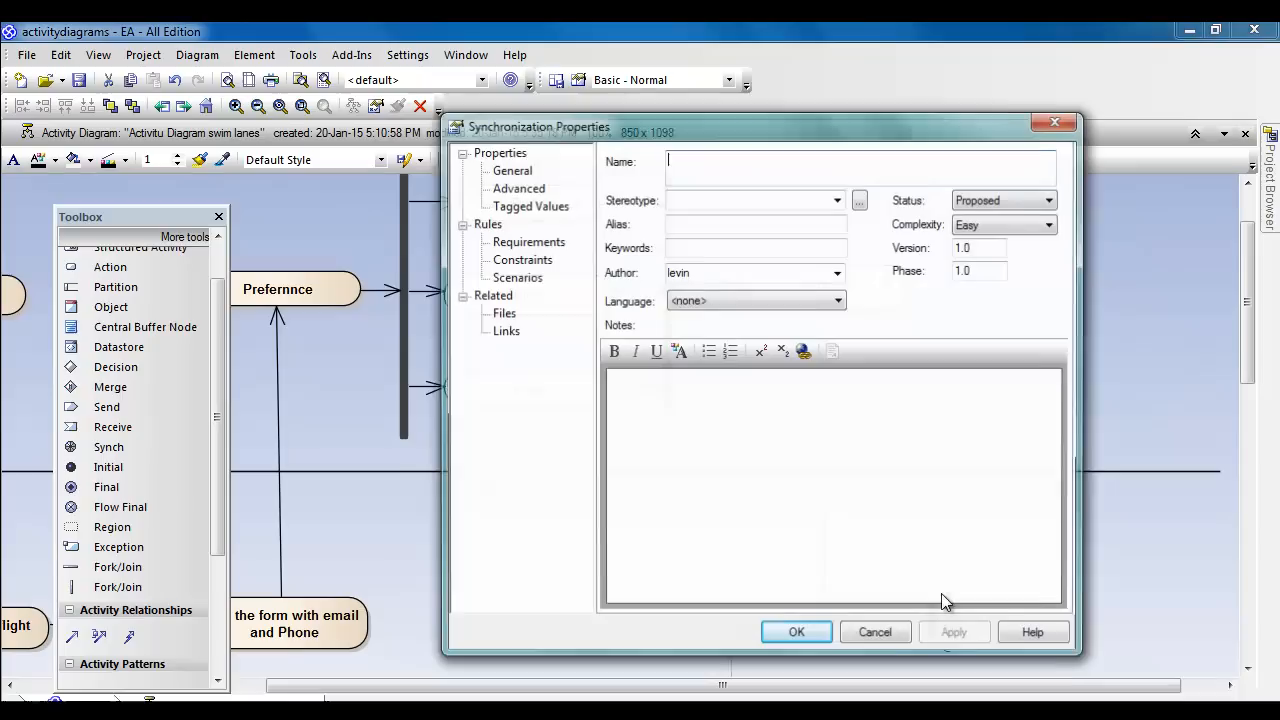
click(797, 638)
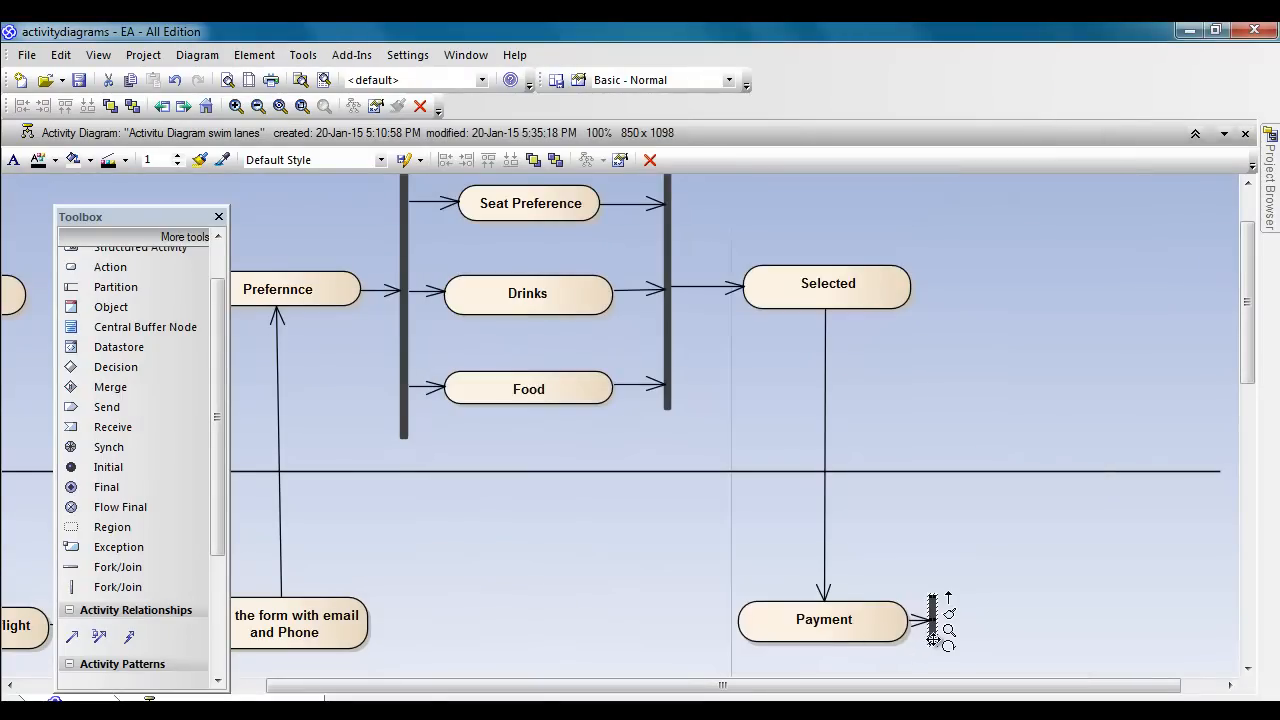
Step: Lengthen the Synch bar beside "Payment" both downward and upward so it extends well beyond the activity
scroll(1248, 390, down, 3)
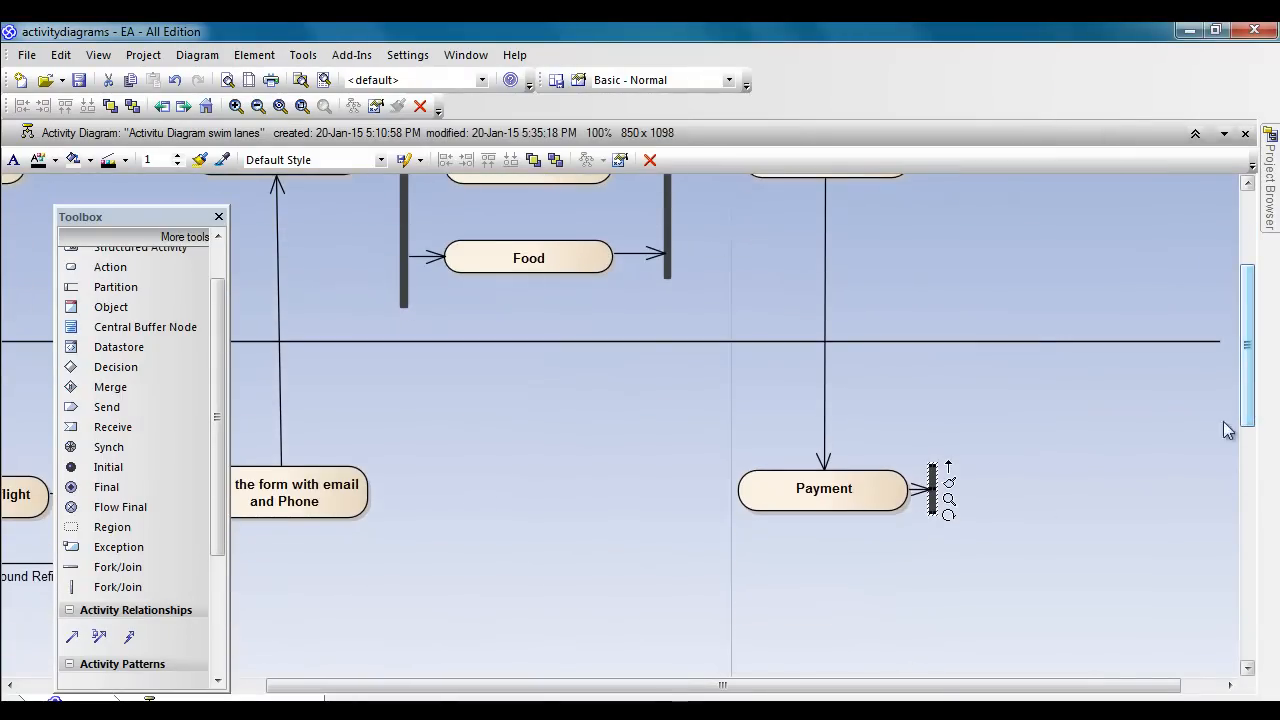
click(930, 492)
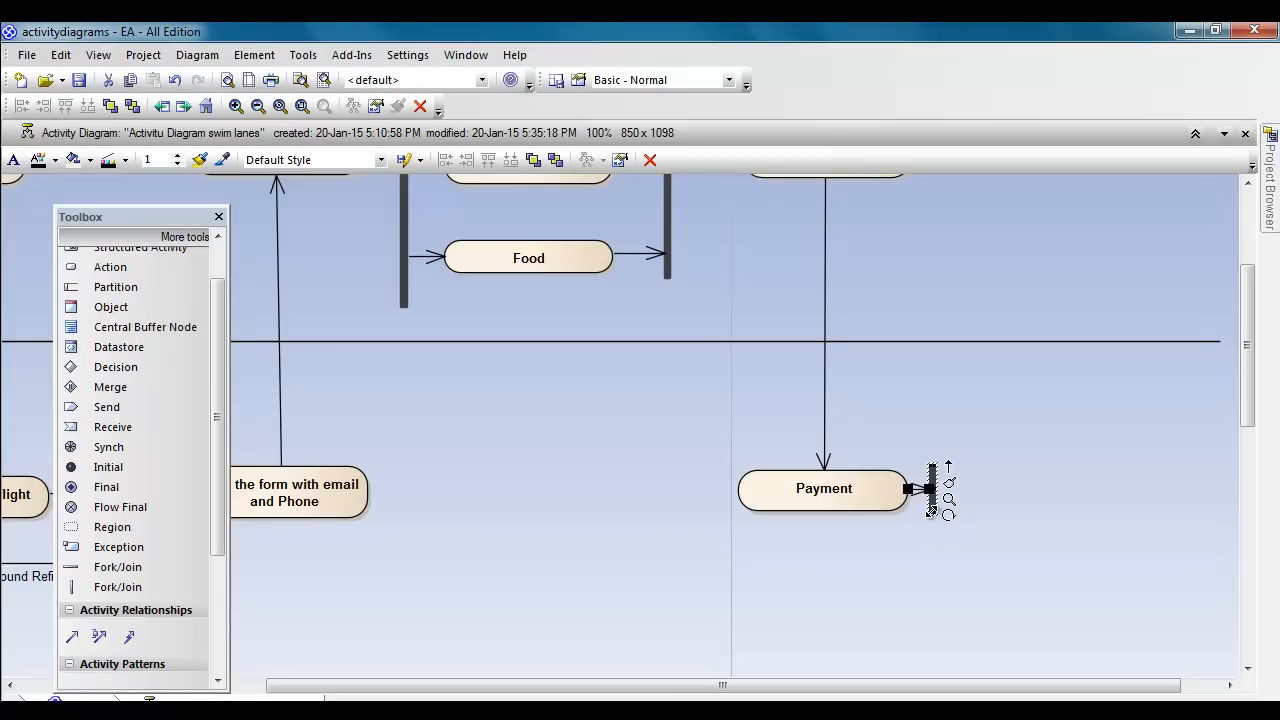
drag(930, 512, 934, 642)
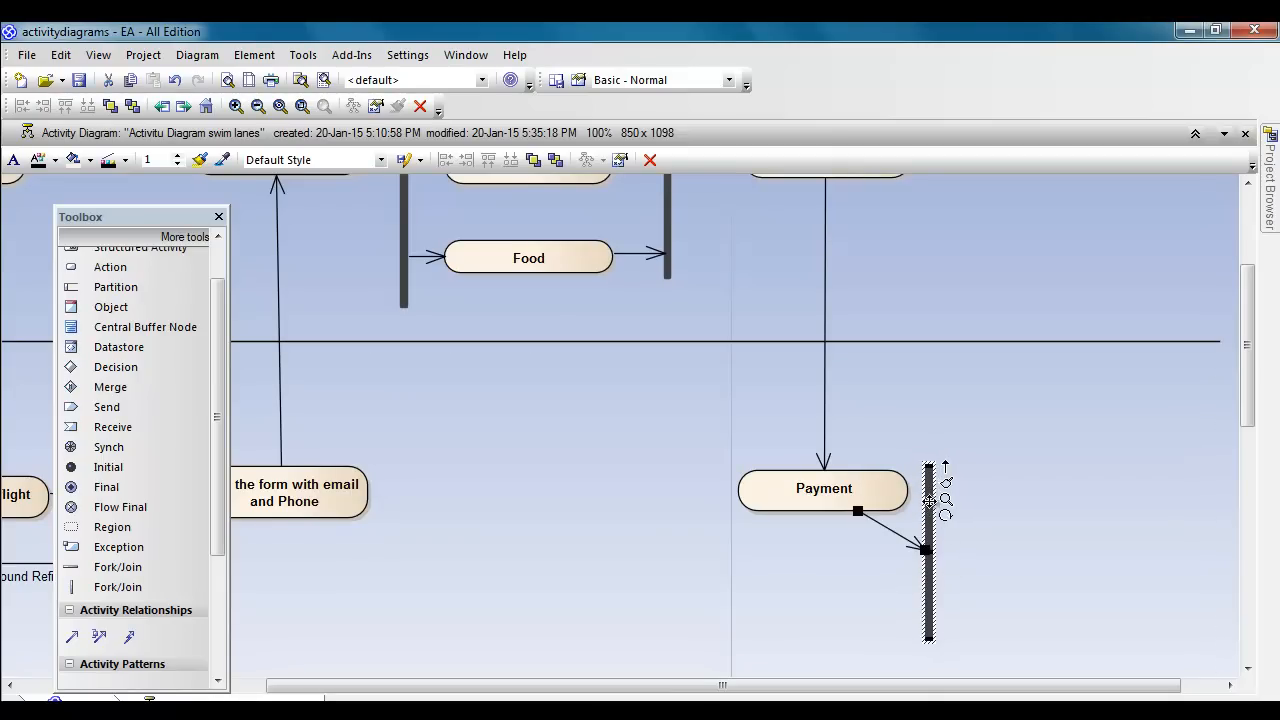
drag(928, 465, 936, 375)
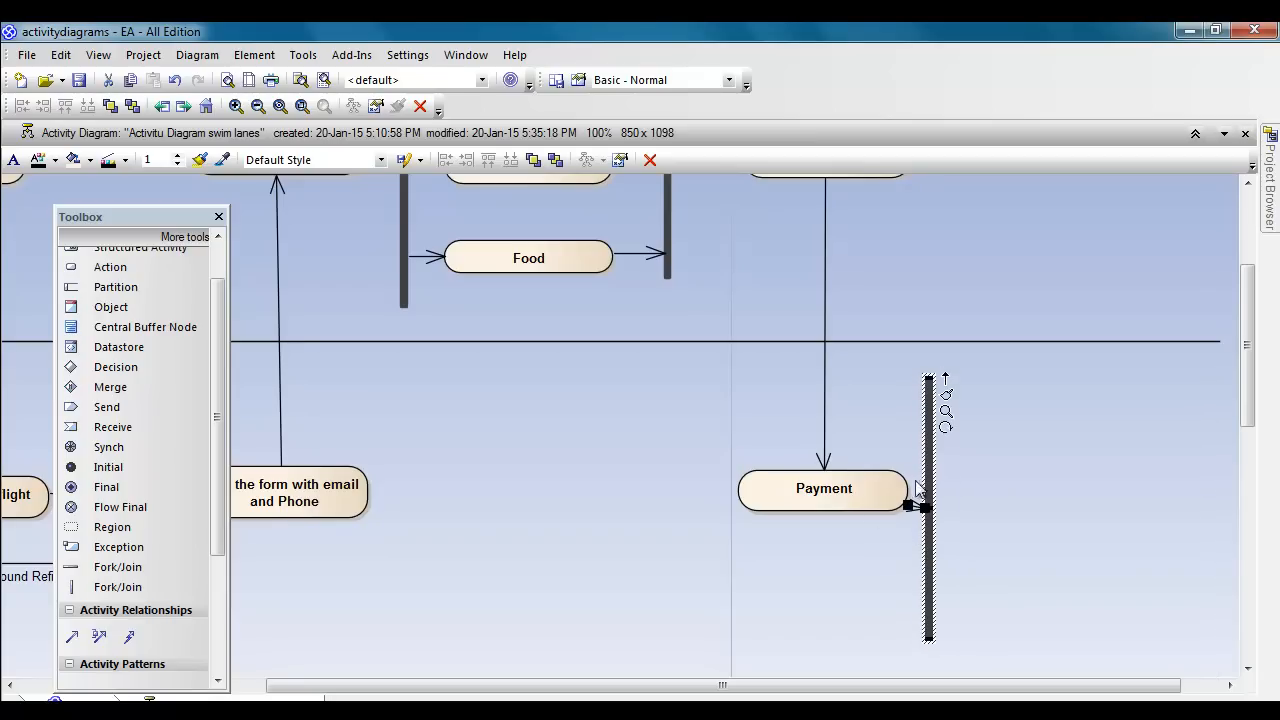
Step: Widen the lane containing "Payment" by repeatedly extending its outer edge to make room beyond the Synch bar
click(966, 531)
drag(1143, 686, 1255, 690)
drag(1162, 542, 1278, 534)
drag(1070, 688, 1150, 688)
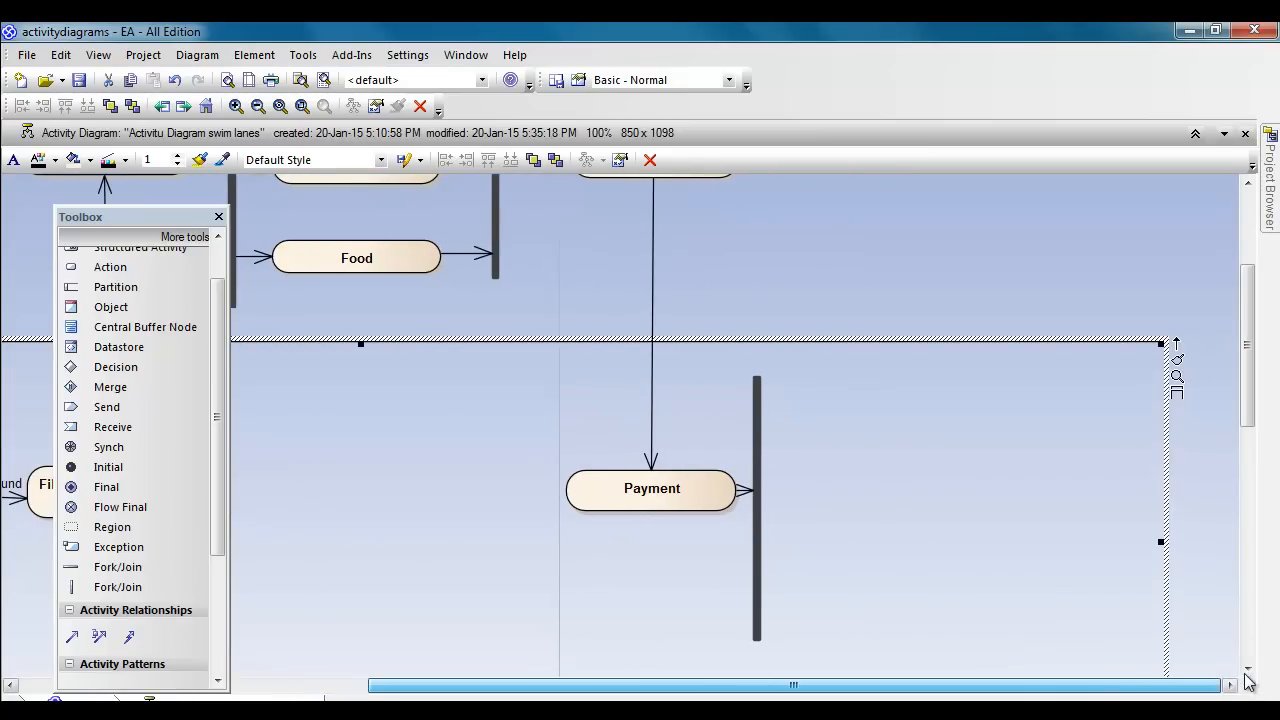
drag(1162, 542, 1260, 542)
drag(1024, 687, 1165, 686)
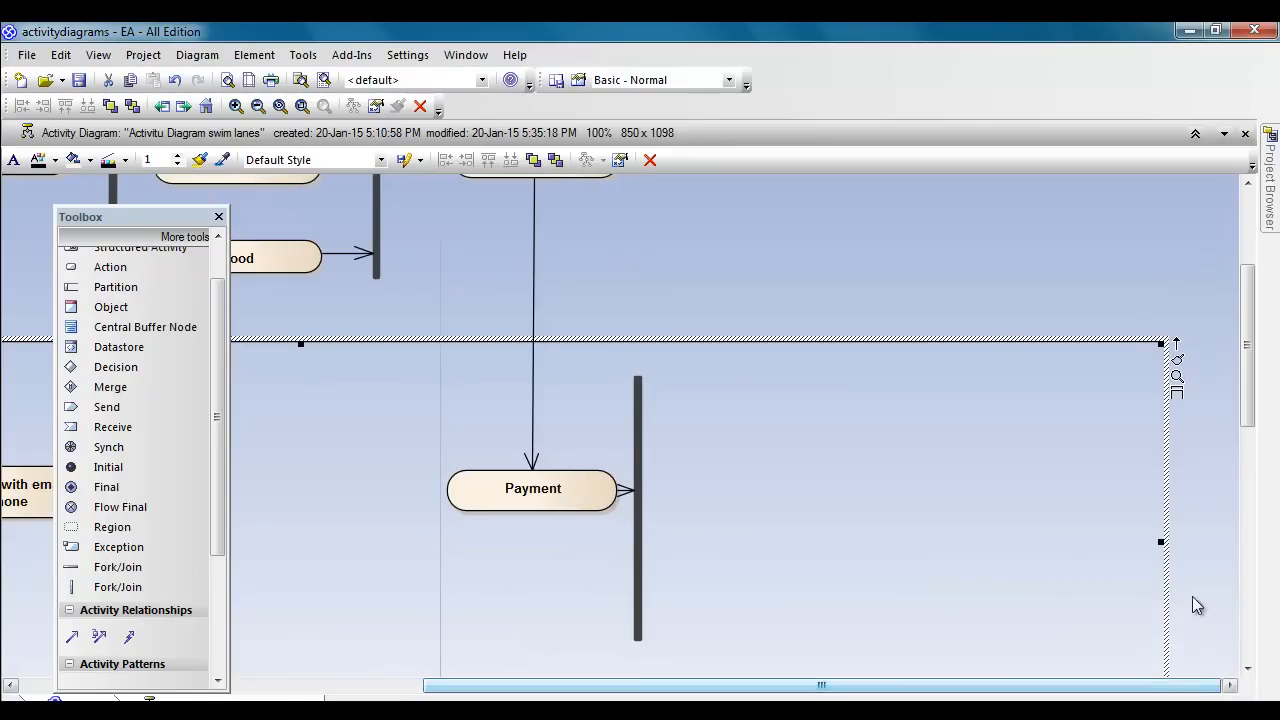
drag(1160, 540, 1259, 538)
Step: Move the Synch bar slightly up and add a "Credit card" activity connected from it with a Control Flow
drag(638, 451, 637, 438)
click(702, 428)
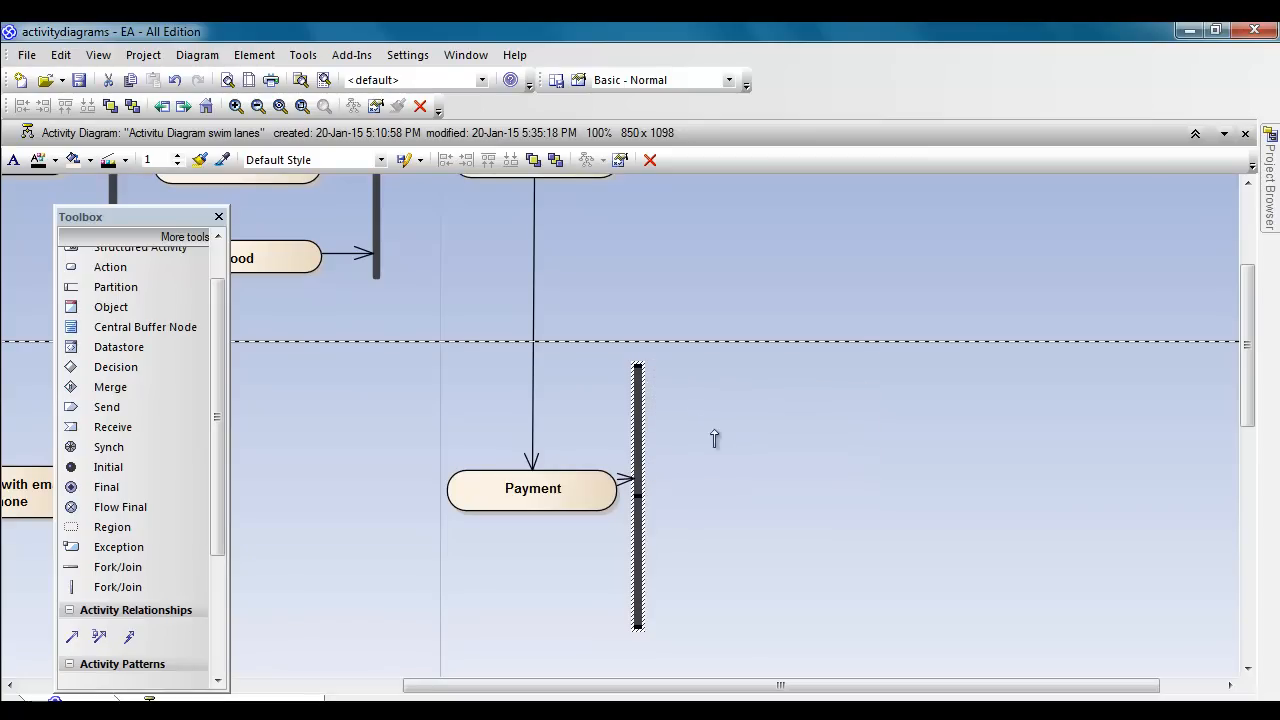
drag(748, 509, 749, 496)
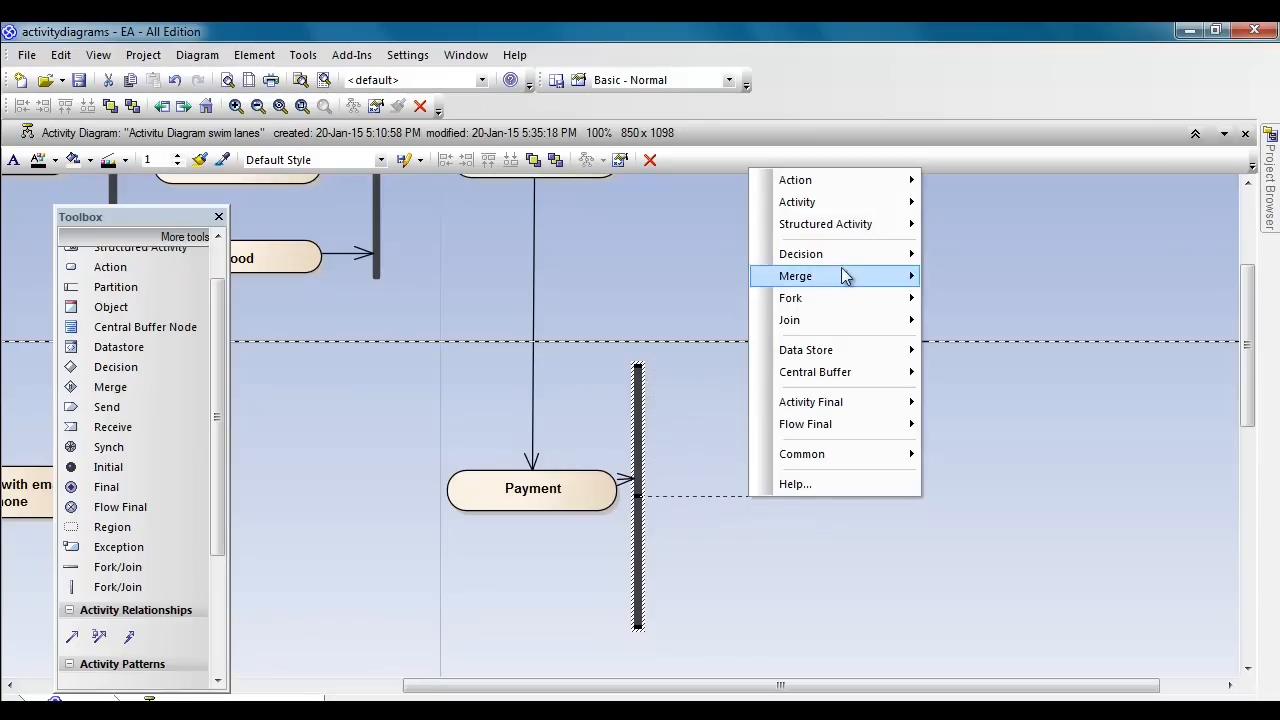
mouse_move(849, 205)
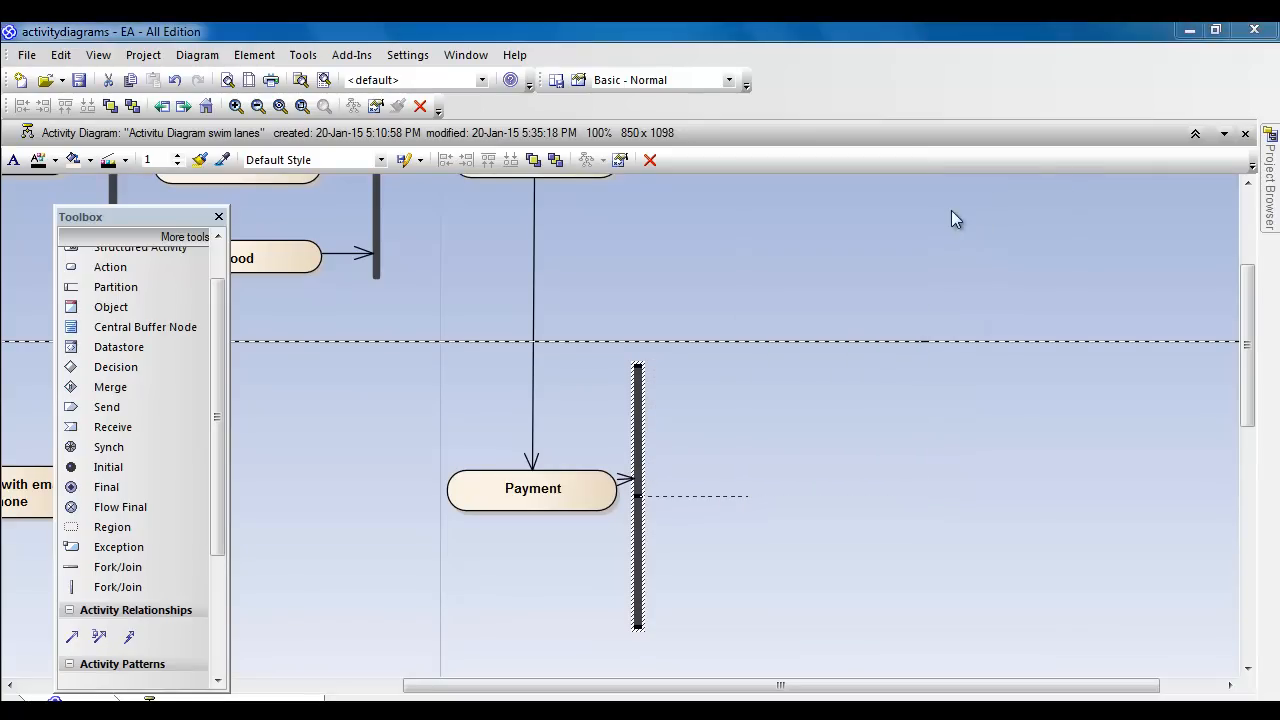
click(960, 201)
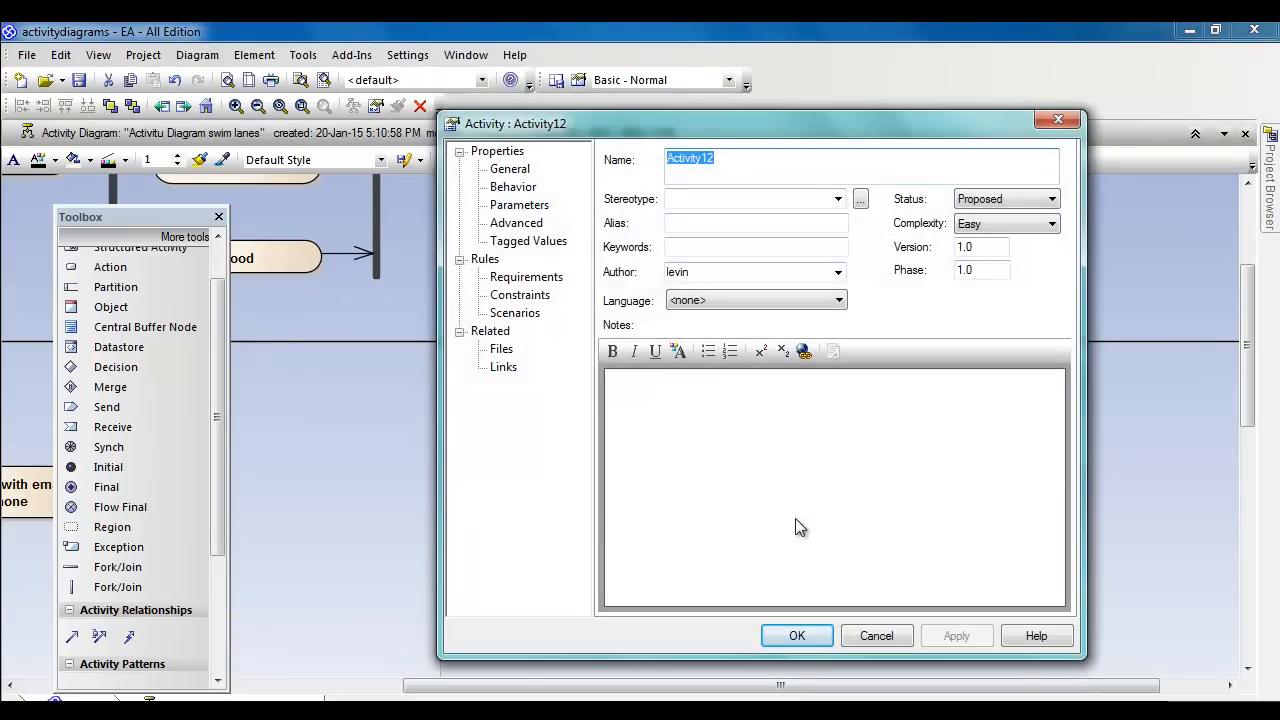
text(Credit card)
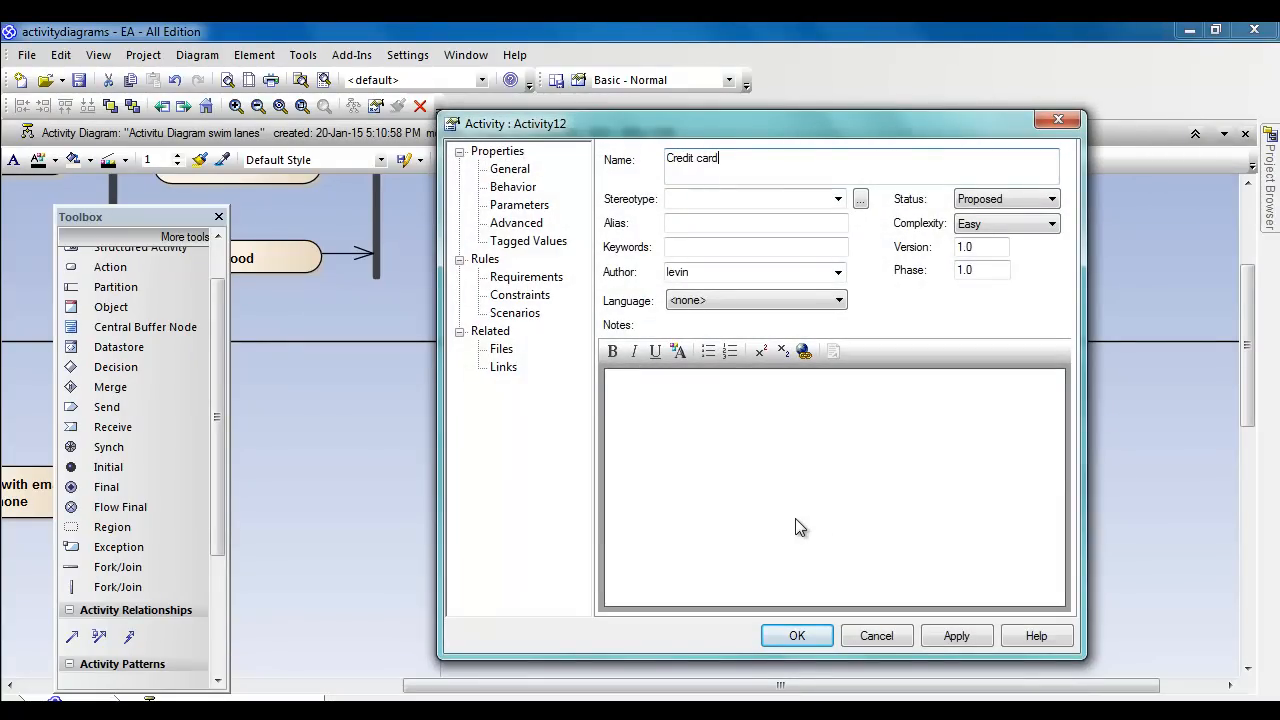
click(797, 634)
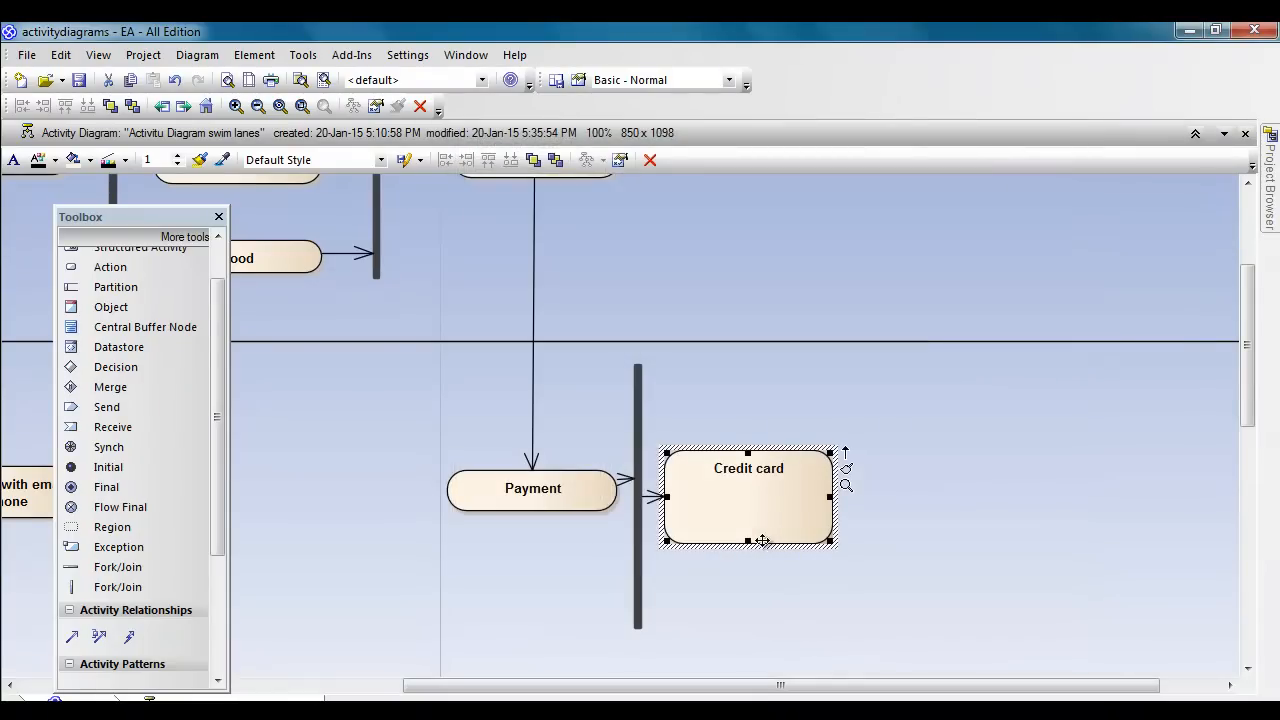
Step: Shrink "Credit card", place it near the Synch bar's upper end, and reattach its flow so it runs level
drag(764, 541, 752, 438)
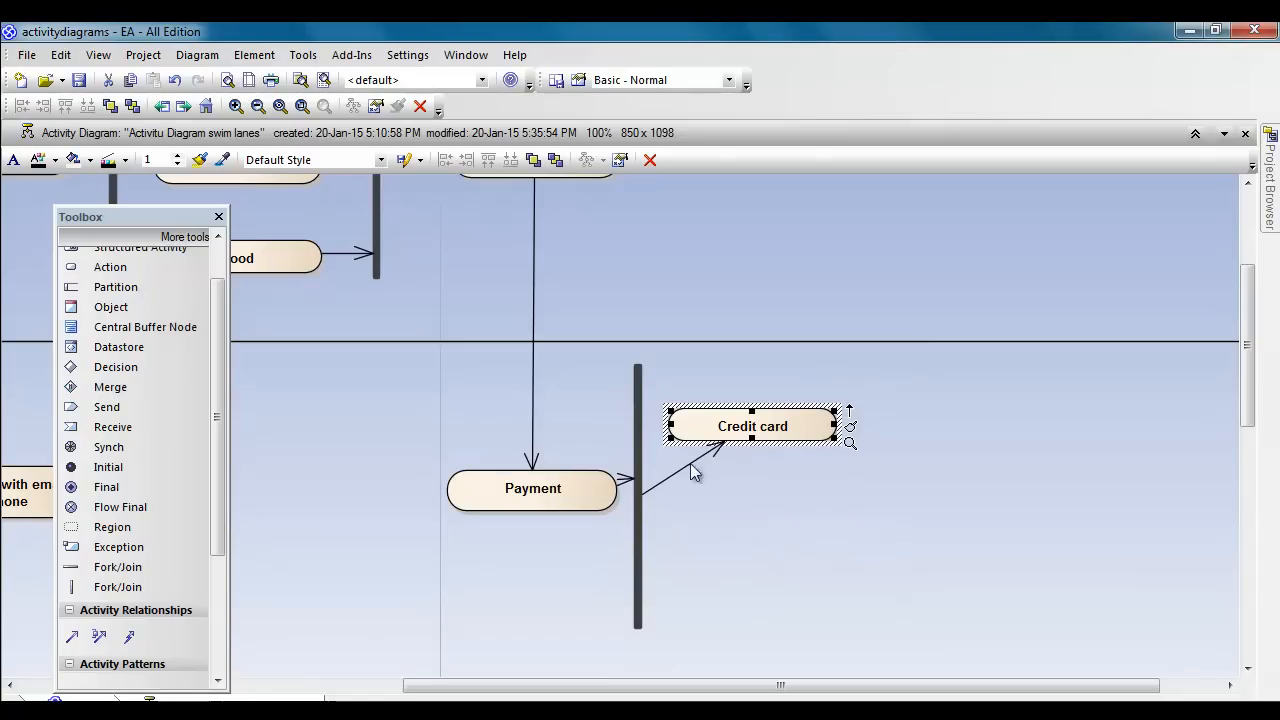
drag(644, 489, 648, 425)
click(688, 505)
Step: Add a "Pay Pal" activity with a Control Flow from the Synch bar, shrunk and placed below "Credit card"
click(641, 413)
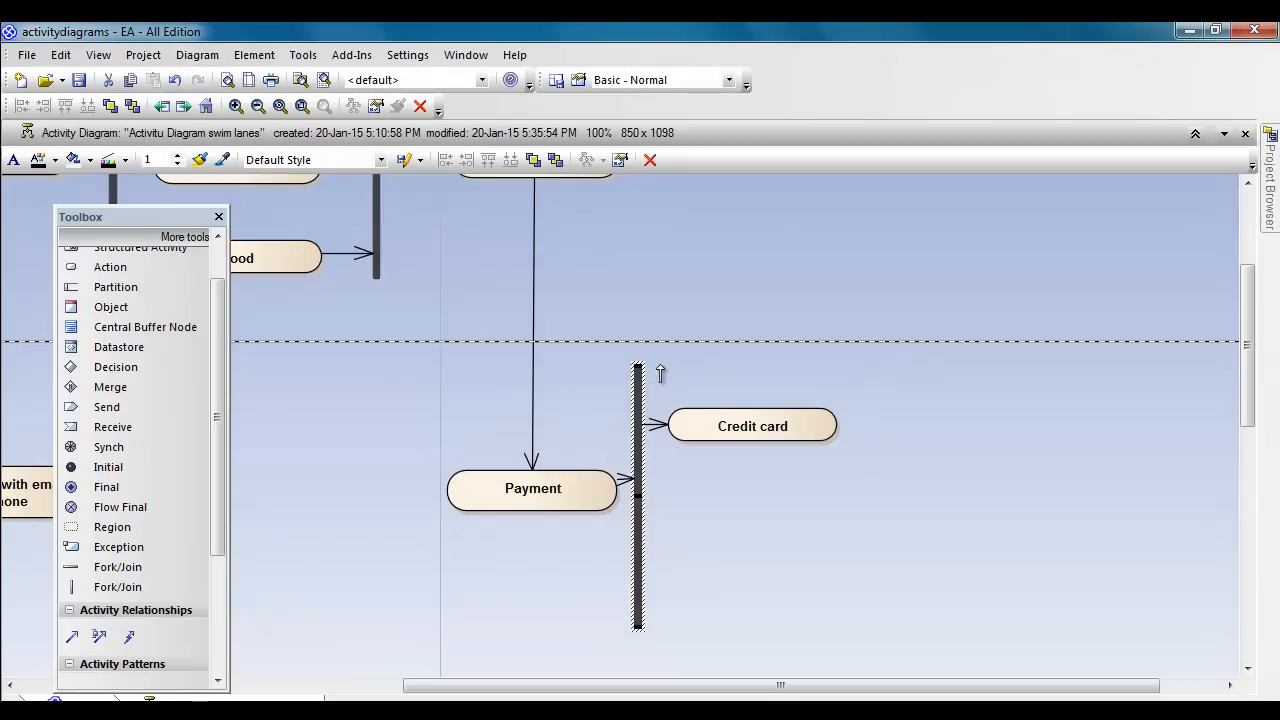
drag(743, 510, 745, 503)
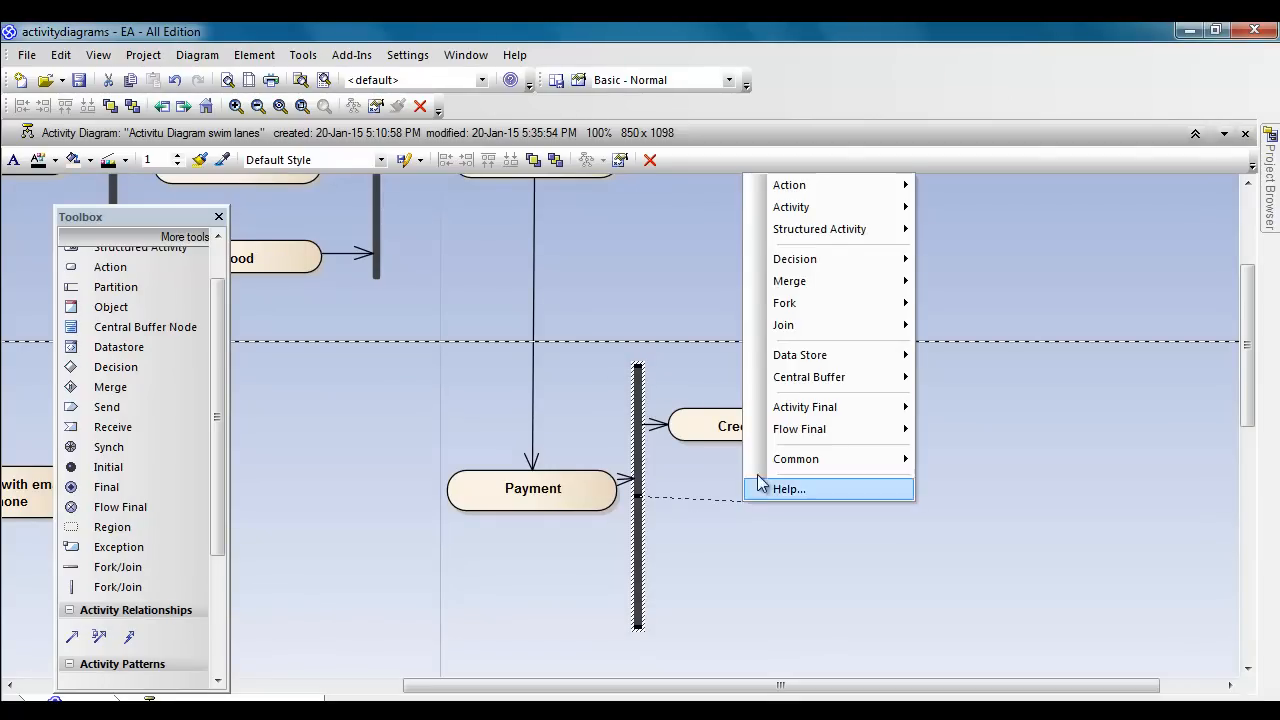
mouse_move(880, 207)
click(935, 207)
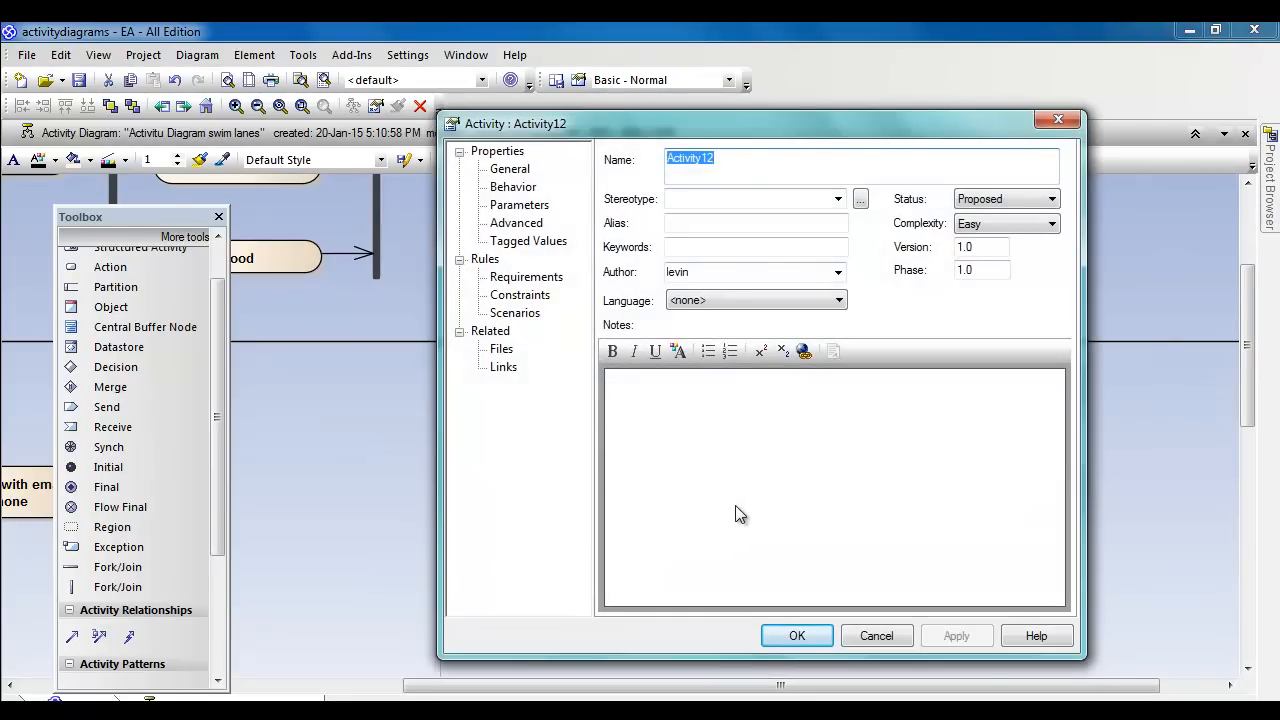
text(fauPua)
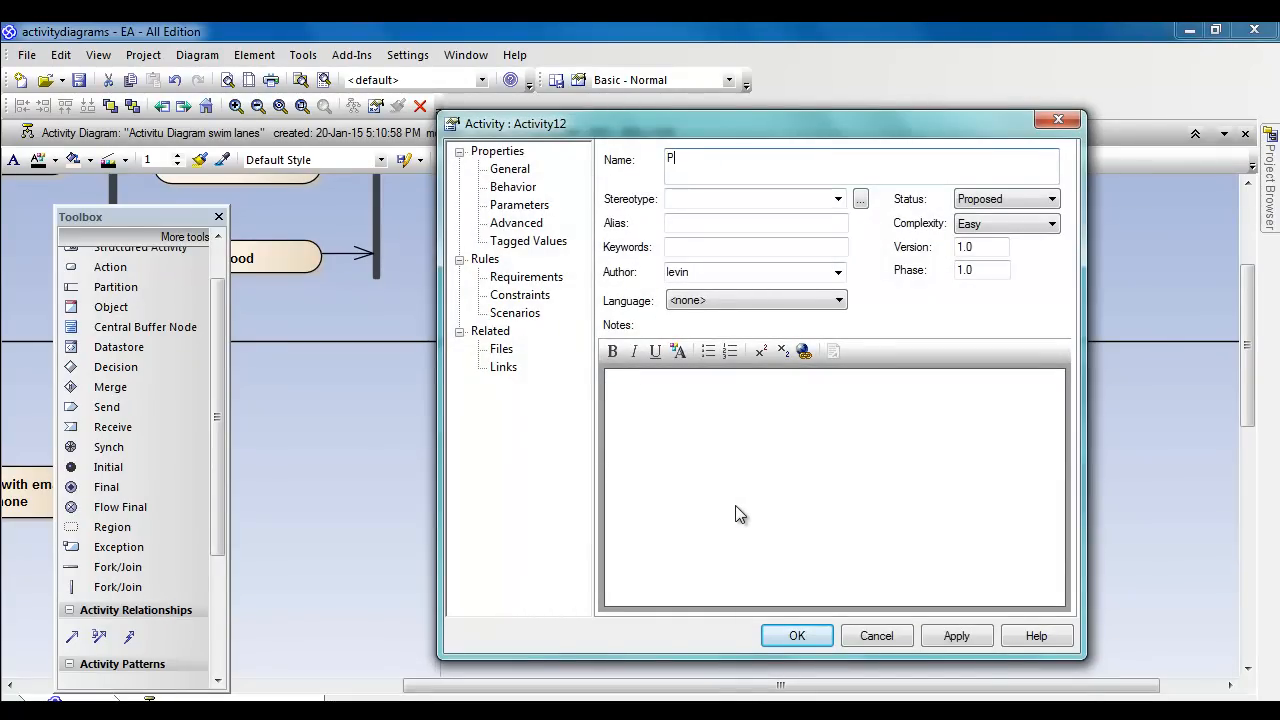
key(BackSpace)
text(y Pal)
click(797, 636)
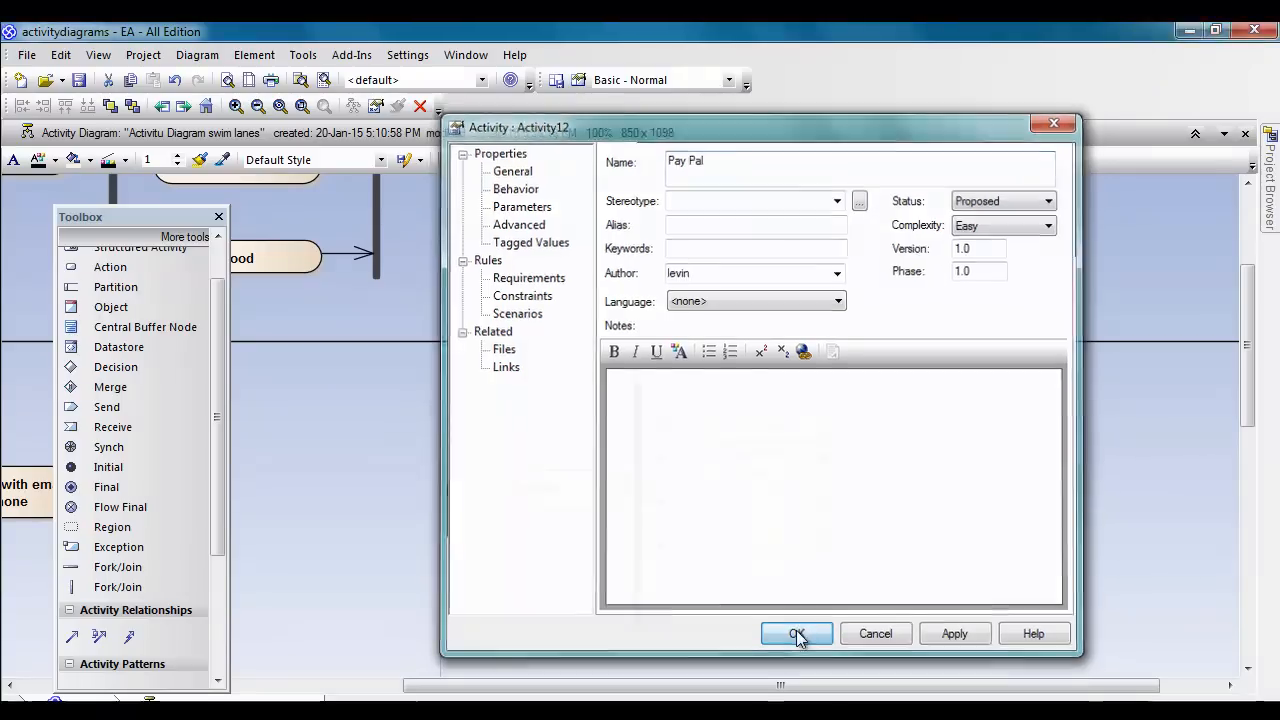
mouse_move(737, 537)
mouse_down()
mouse_move(742, 512)
mouse_move(741, 535)
mouse_up()
drag(743, 453, 743, 594)
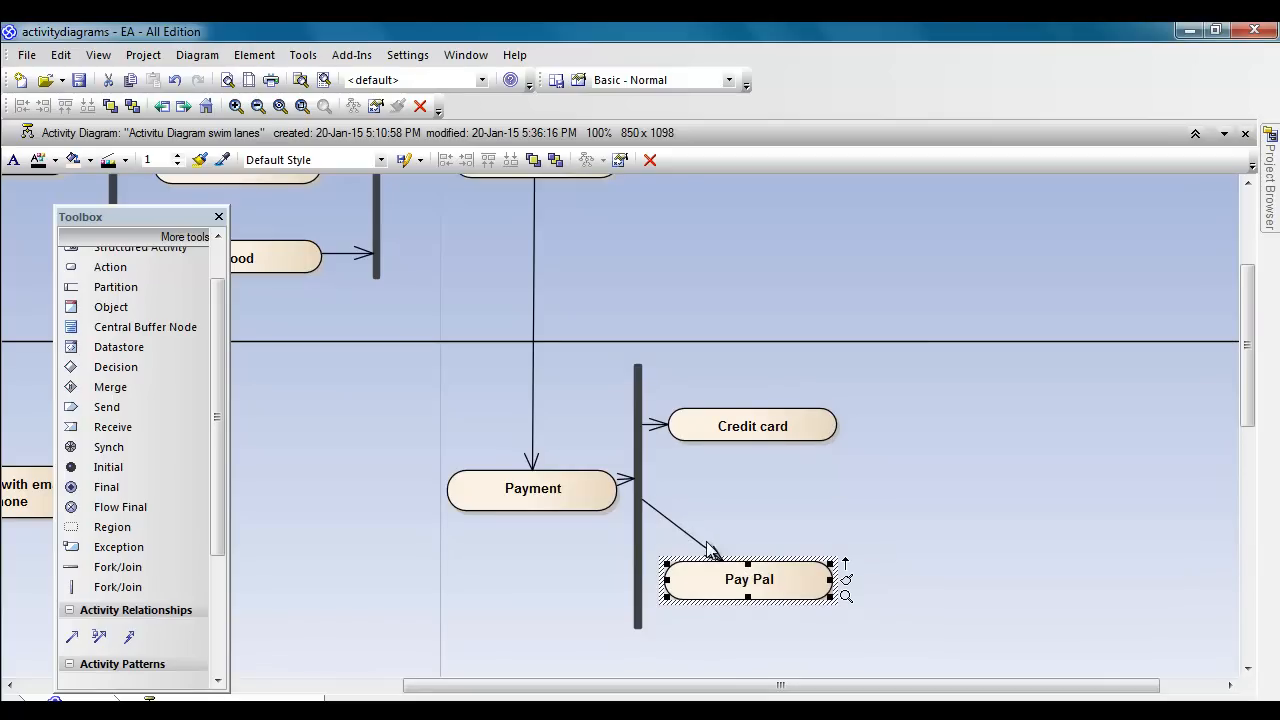
Step: Reattach the flow from the Synch bar to "Pay Pal" so it runs level
drag(651, 506, 651, 581)
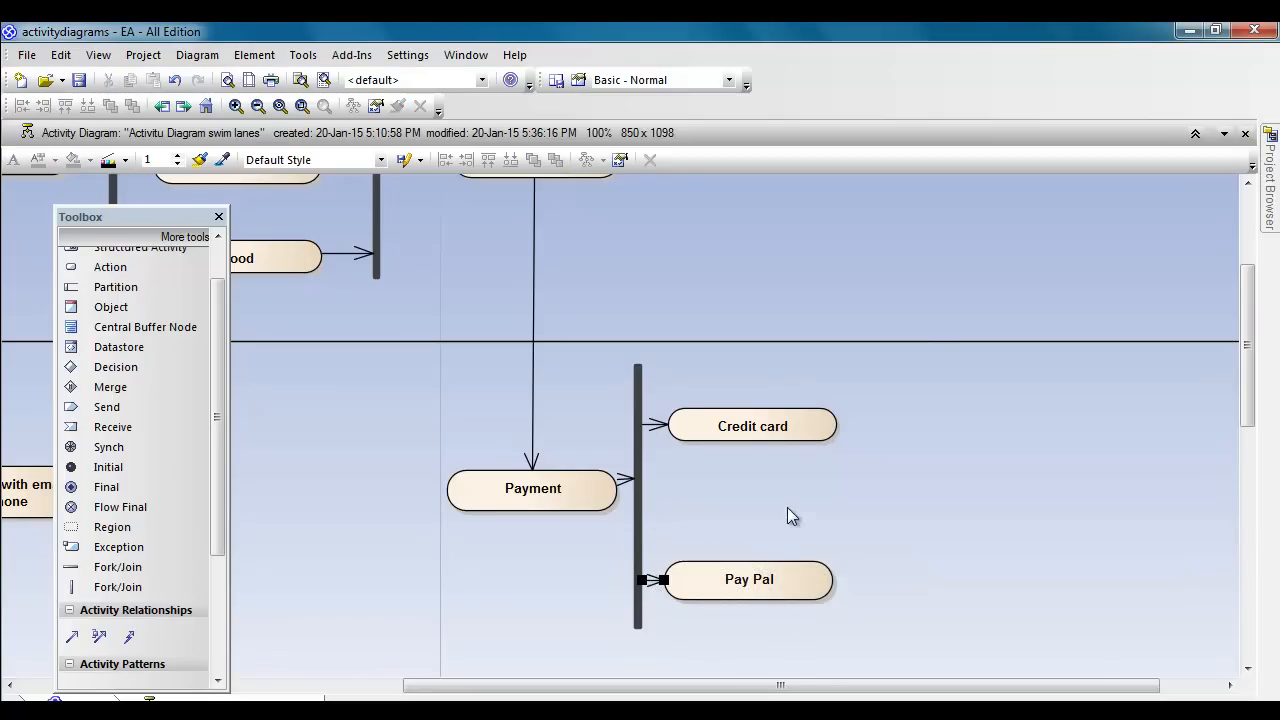
Step: Add an unnamed vertical fork bar connected from "Credit card" with a Control Flow
click(830, 420)
drag(849, 413, 865, 424)
click(814, 421)
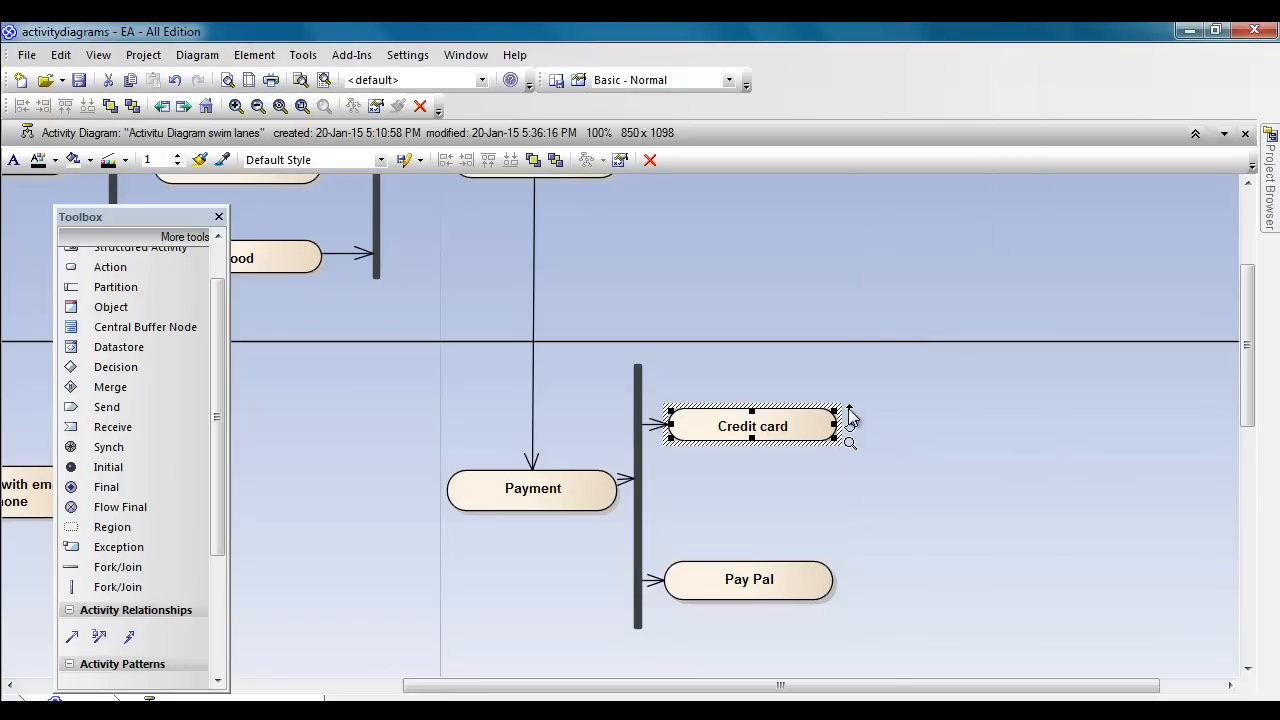
mouse_move(849, 416)
mouse_down()
mouse_move(866, 428)
mouse_move(853, 405)
mouse_up()
click(802, 406)
click(836, 421)
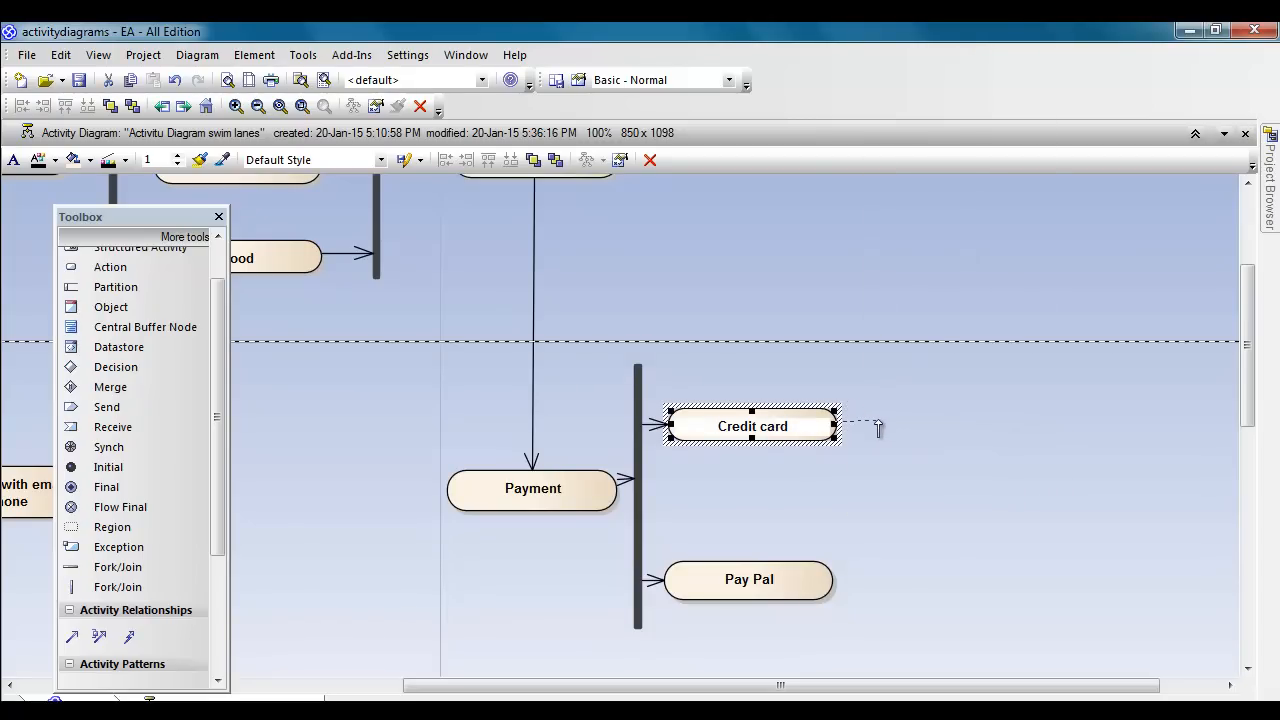
drag(878, 425, 878, 425)
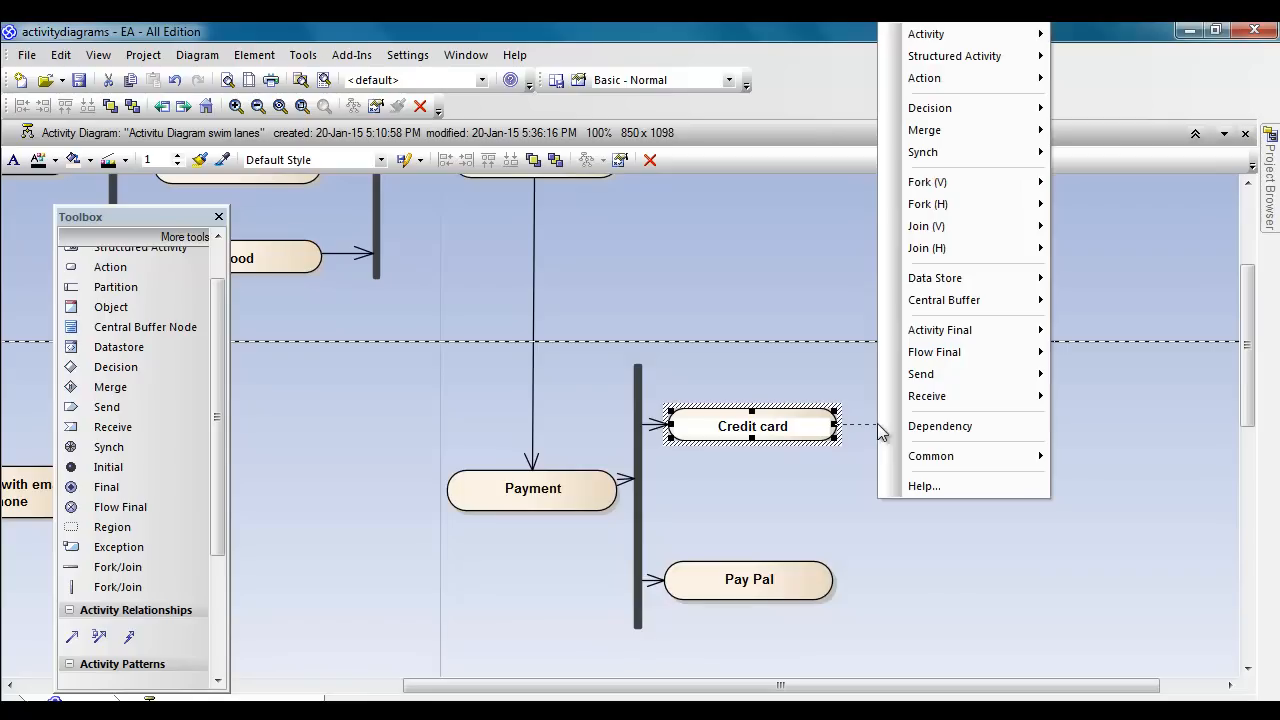
mouse_move(974, 180)
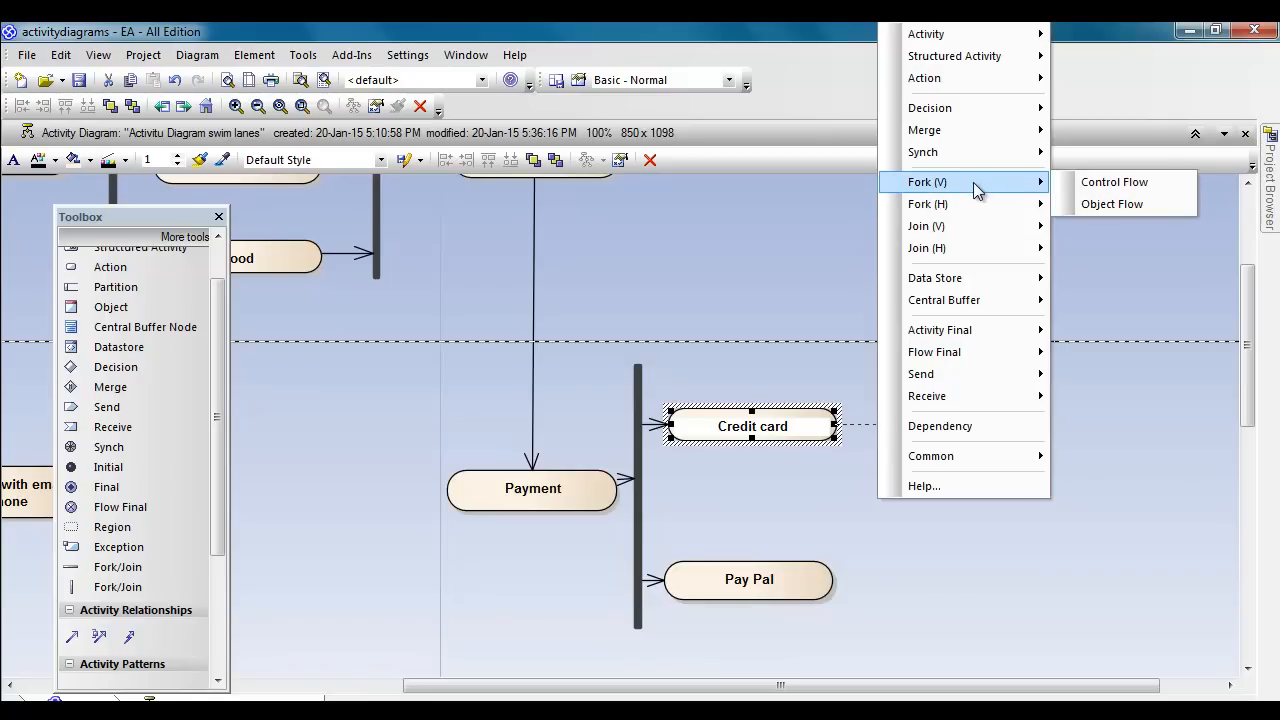
click(1085, 185)
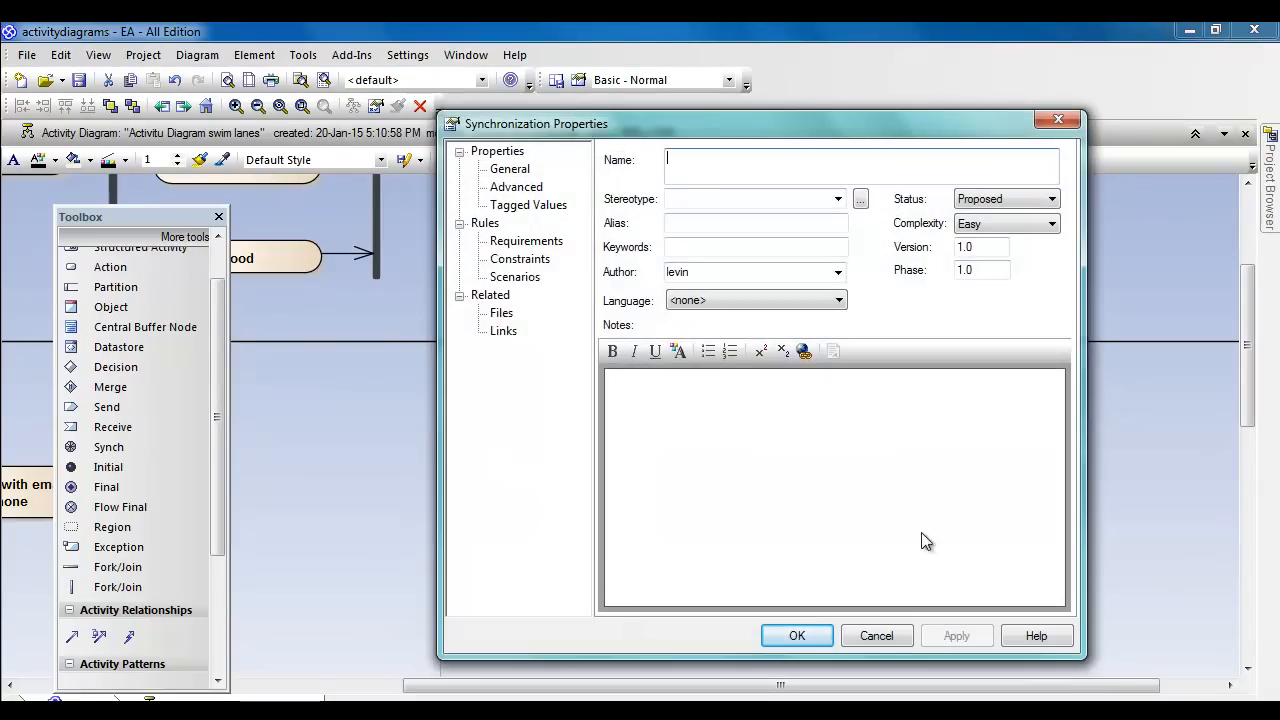
click(801, 636)
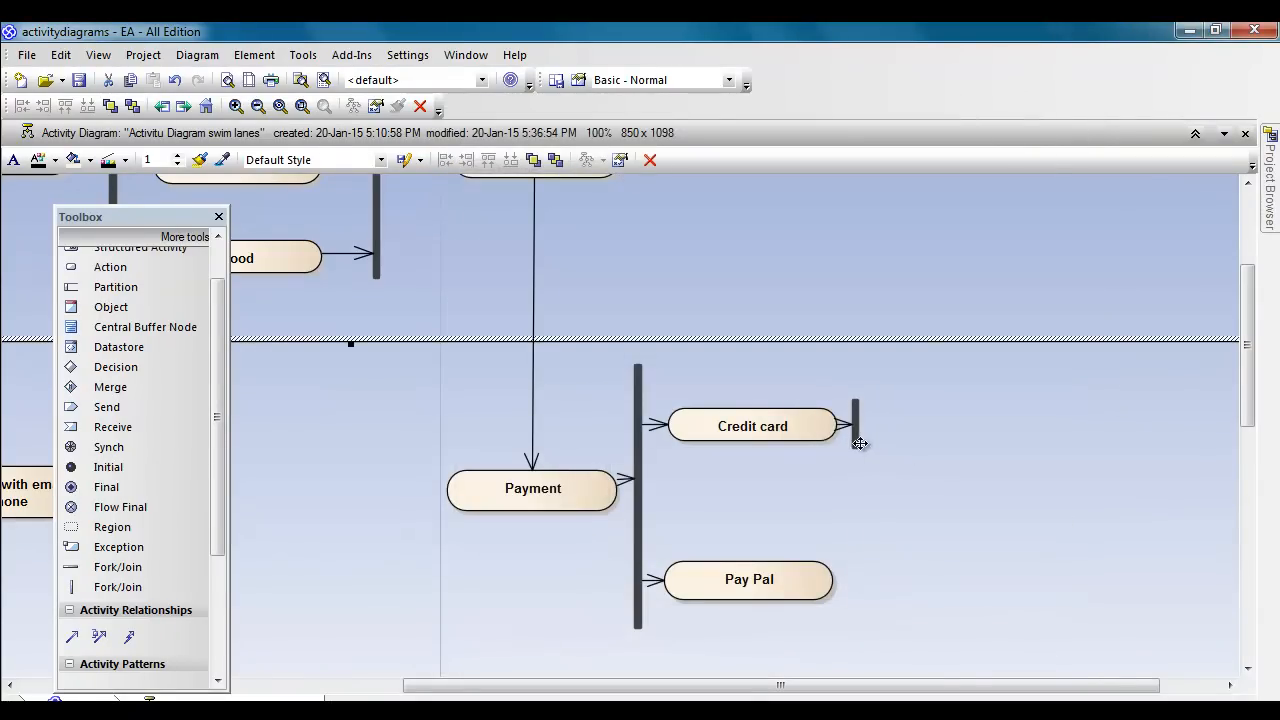
Step: Lengthen the new fork bar down past "Pay Pal", shift it away from the activities, and level the flow from "Credit card"
drag(854, 446, 852, 624)
click(914, 597)
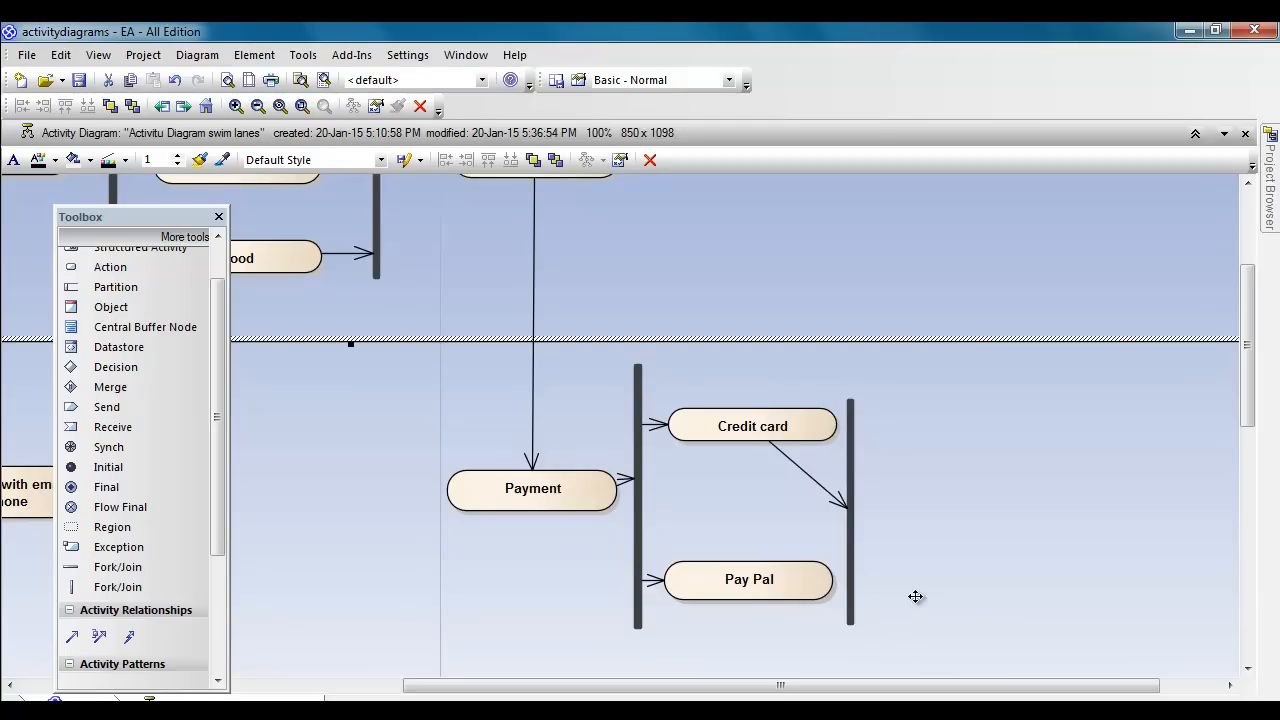
mouse_move(853, 505)
mouse_down()
mouse_move(884, 484)
mouse_move(873, 509)
mouse_up()
drag(833, 460, 864, 429)
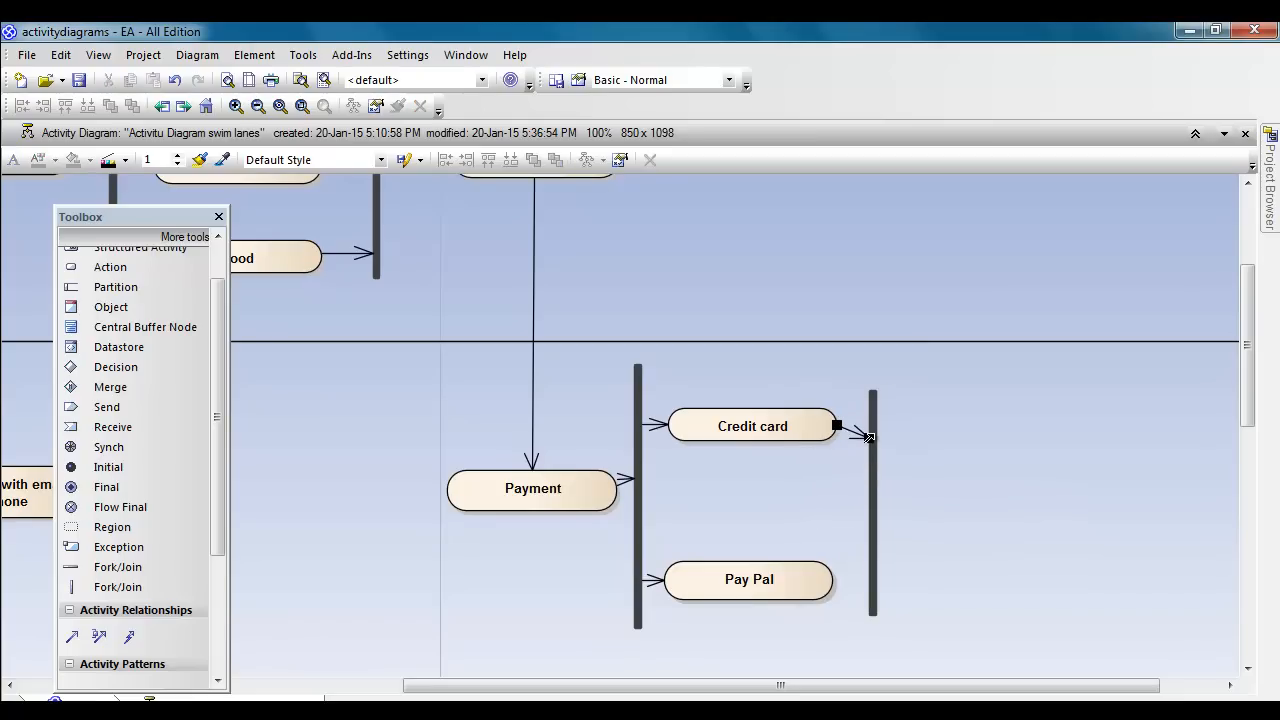
mouse_move(868, 432)
mouse_down()
mouse_move(834, 417)
mouse_move(879, 442)
mouse_move(853, 424)
mouse_up()
click(838, 424)
click(872, 440)
click(852, 419)
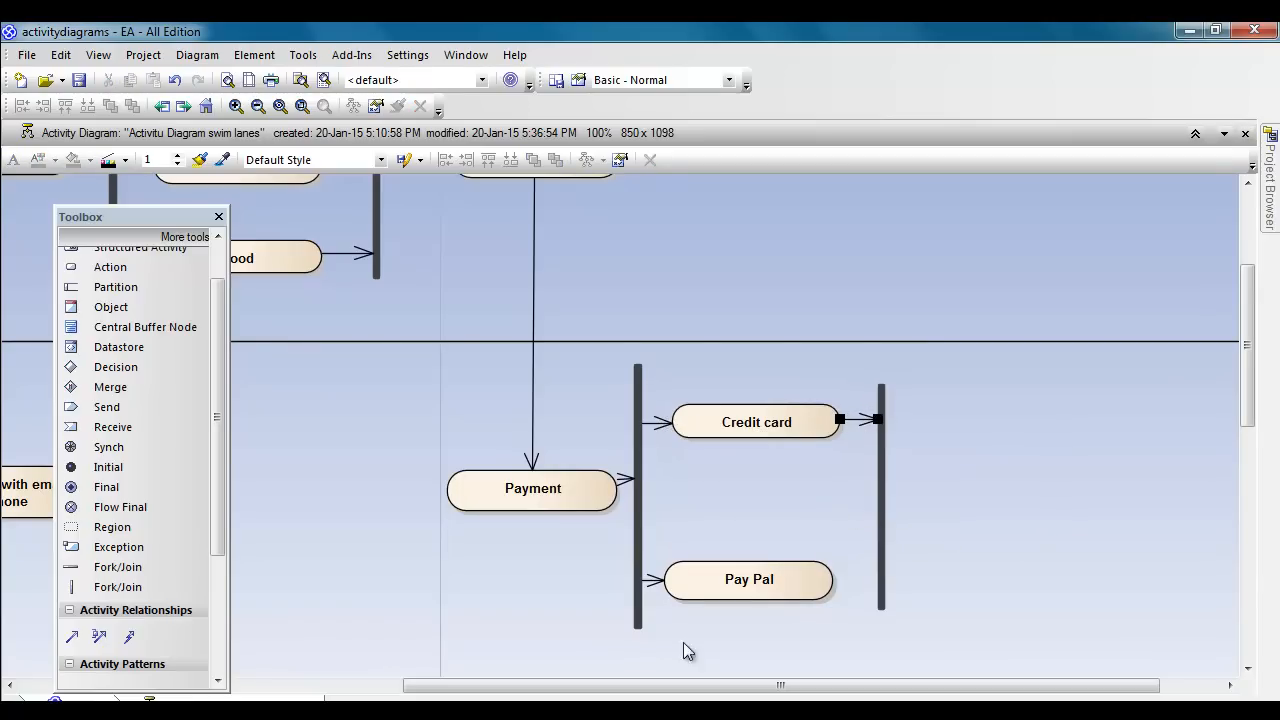
Step: Connect "Pay Pal" to the new vertical bar with a Control Flow and reattach its ends so it runs level
click(798, 579)
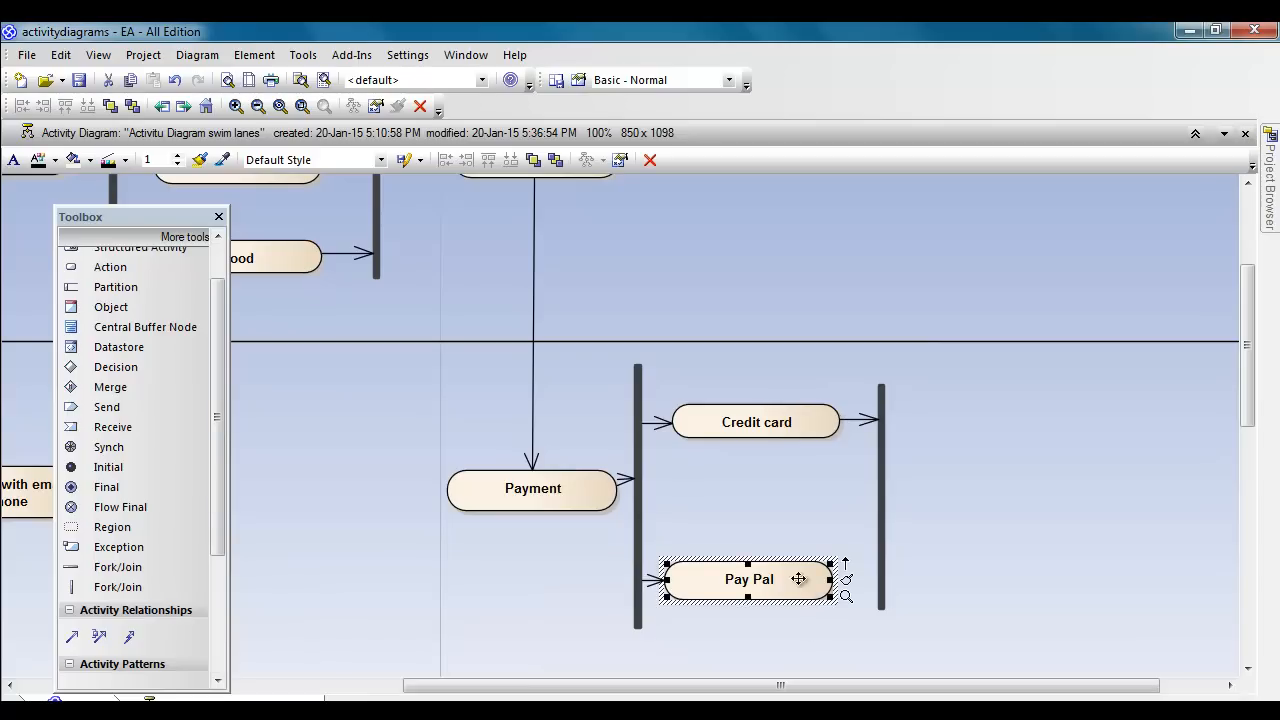
drag(846, 563, 885, 586)
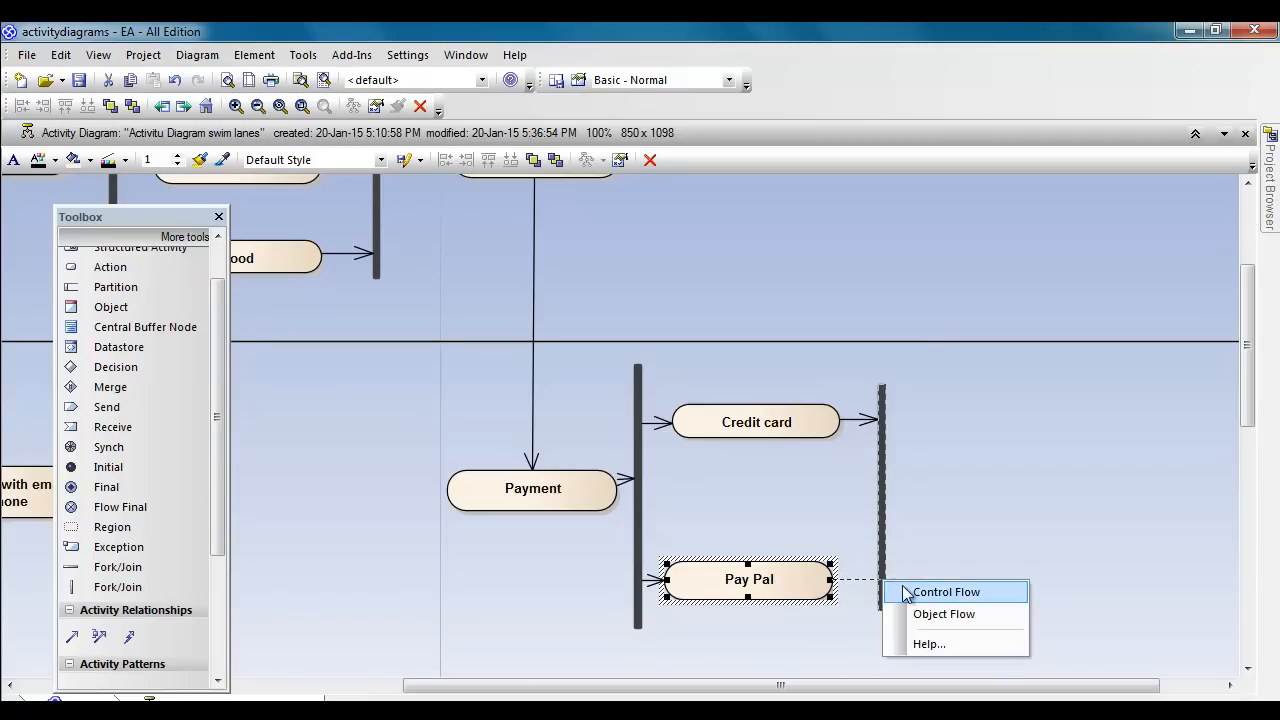
click(940, 590)
drag(775, 560, 835, 570)
drag(877, 505, 892, 575)
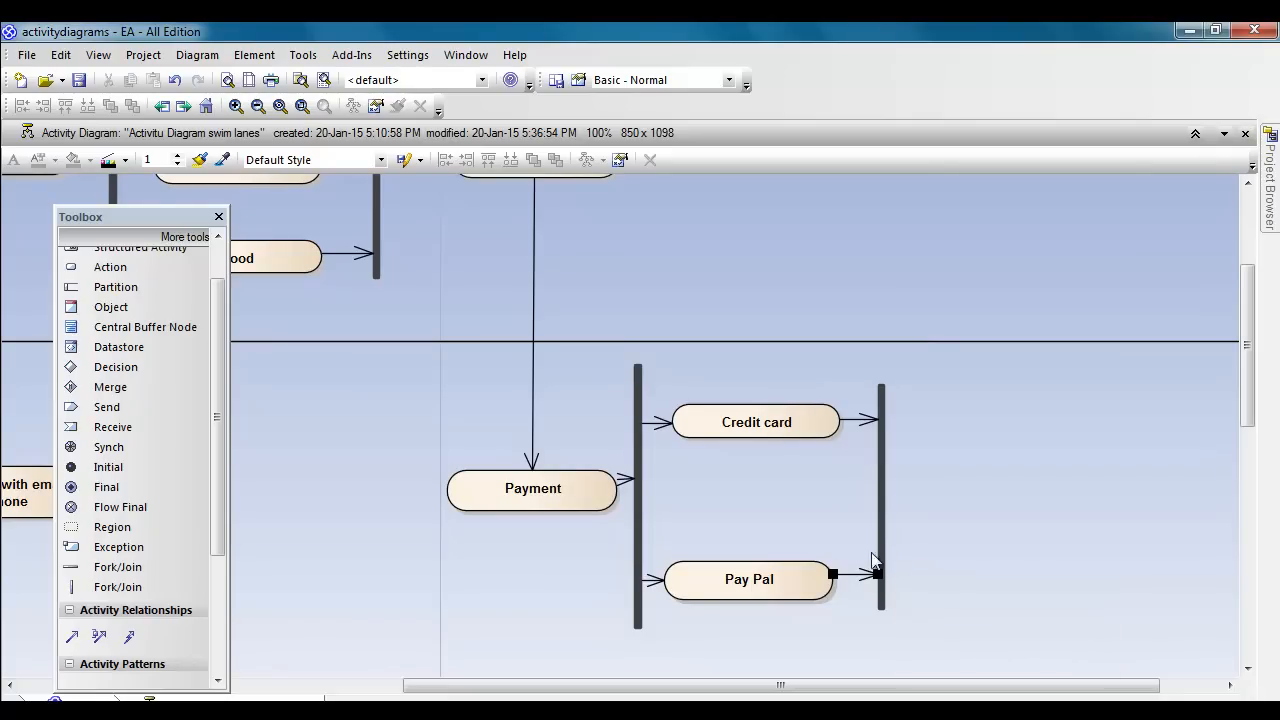
Step: Add a "Validation" activity connected with a Control Flow from the bar that joins "Credit card" and "Pay Pal"
click(887, 498)
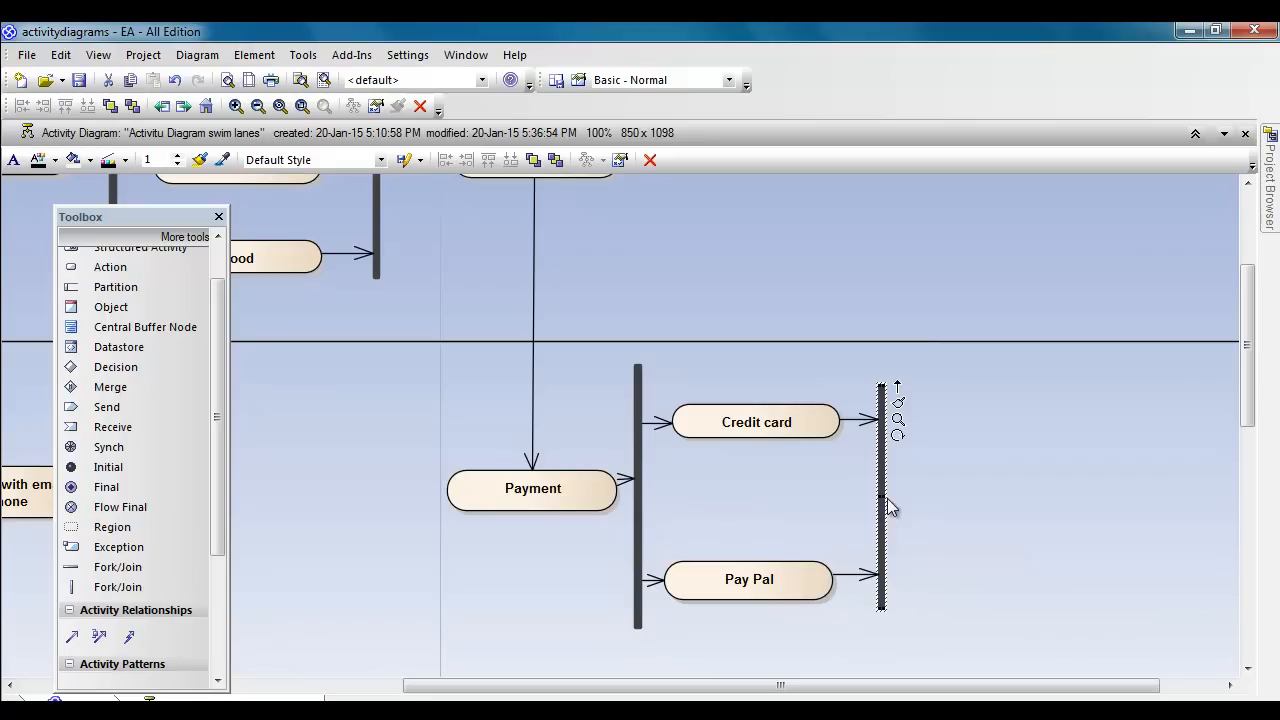
click(900, 389)
drag(957, 485, 958, 496)
mouse_move(1057, 201)
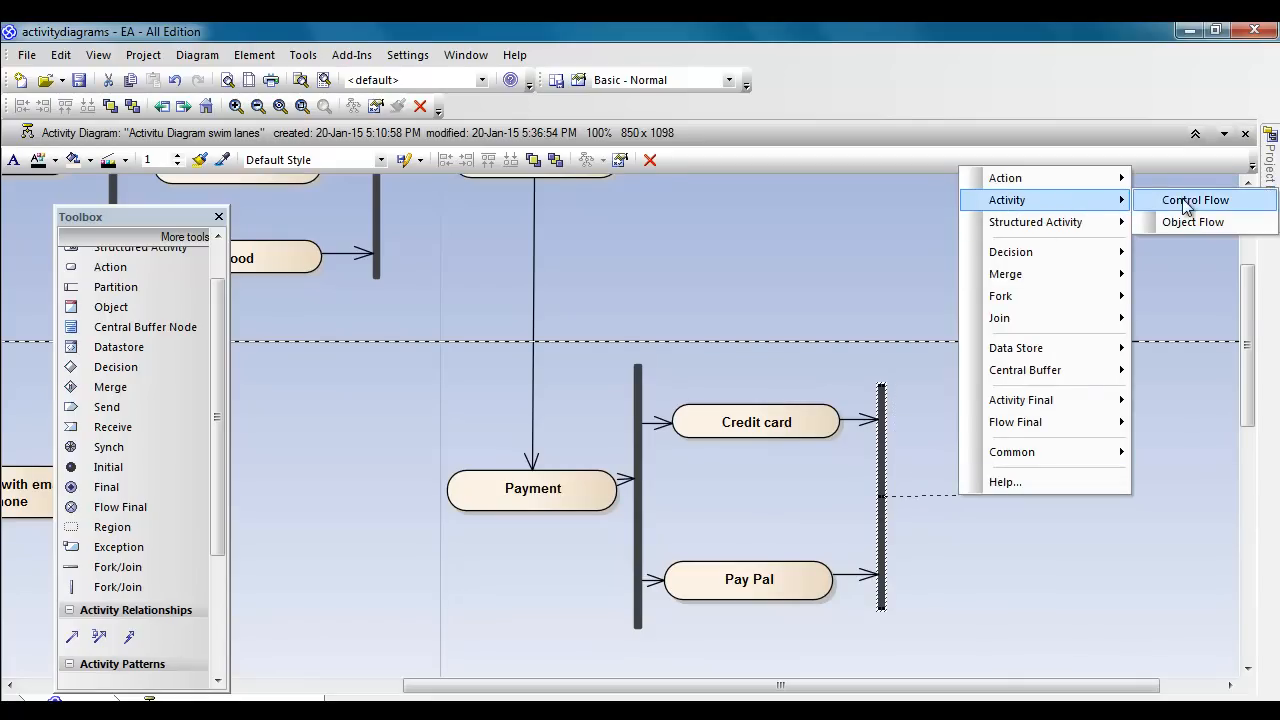
click(1185, 202)
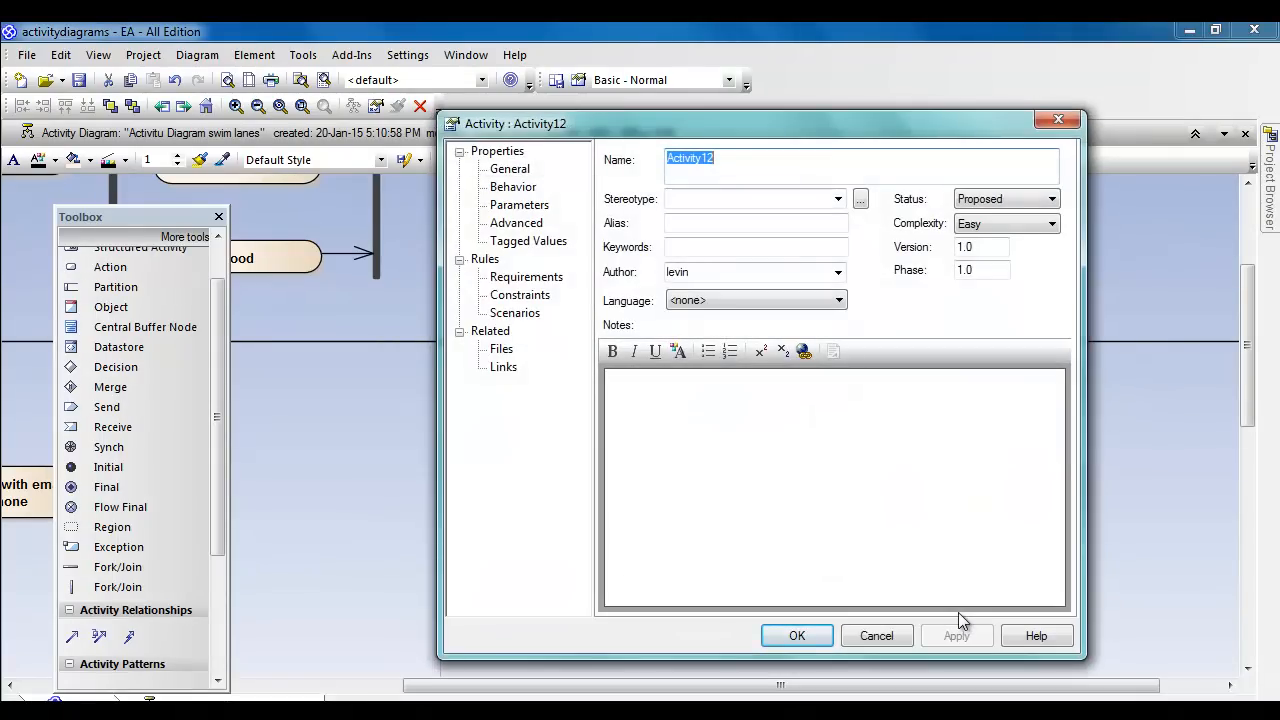
text(Valid)
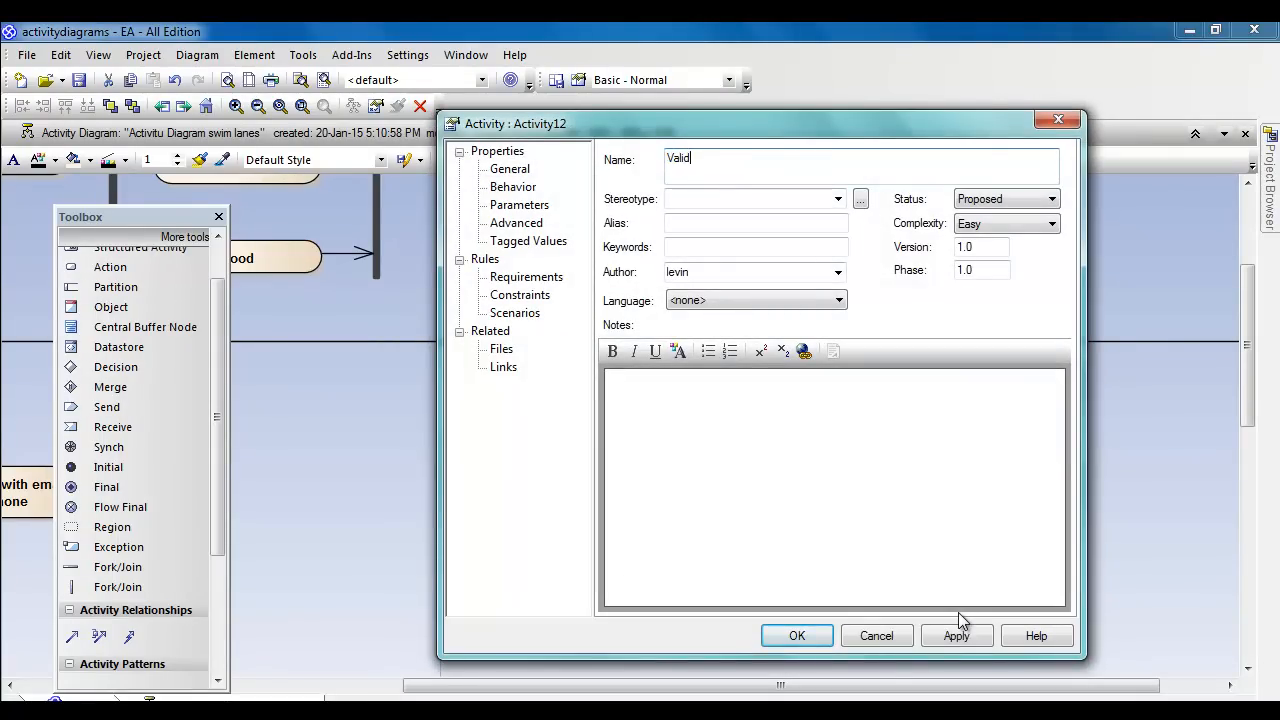
text(ation)
click(775, 644)
Step: Reduce the height of "Validation", align it with the middle of the joining bar, and move it closer to the bar
drag(941, 530, 1049, 502)
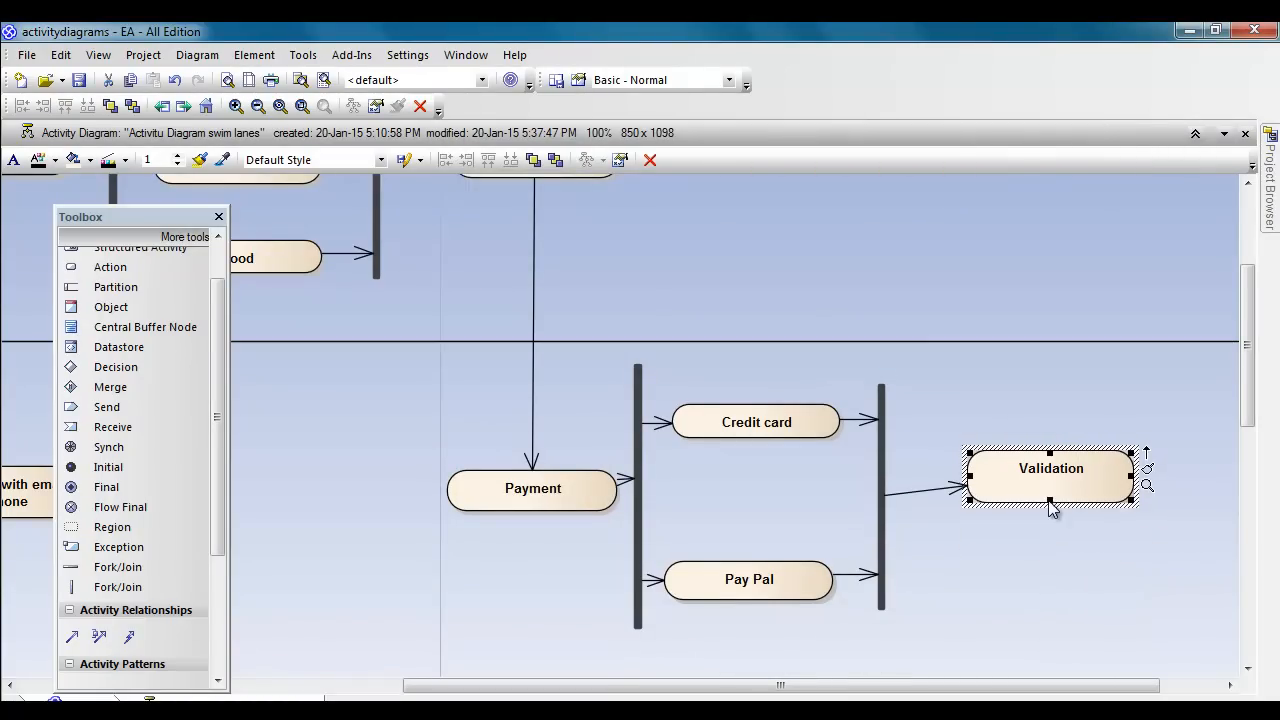
drag(1050, 453, 1055, 496)
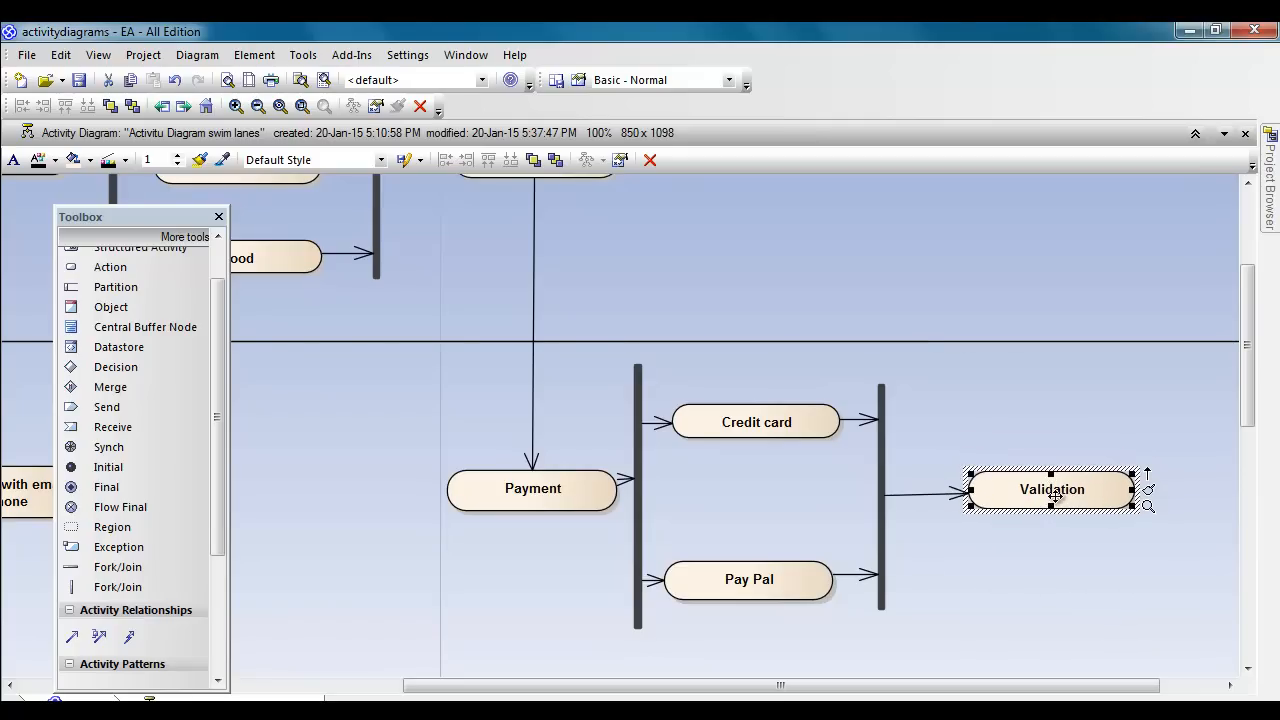
drag(993, 682, 1145, 685)
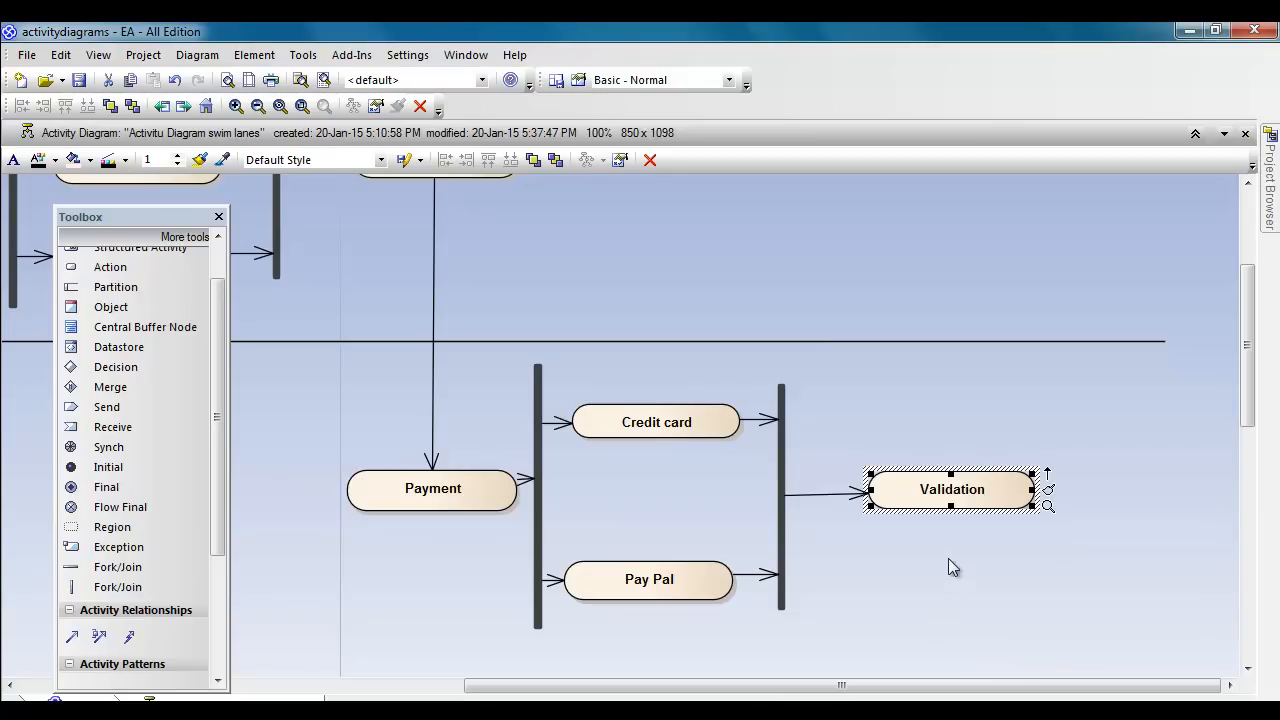
drag(946, 497, 924, 497)
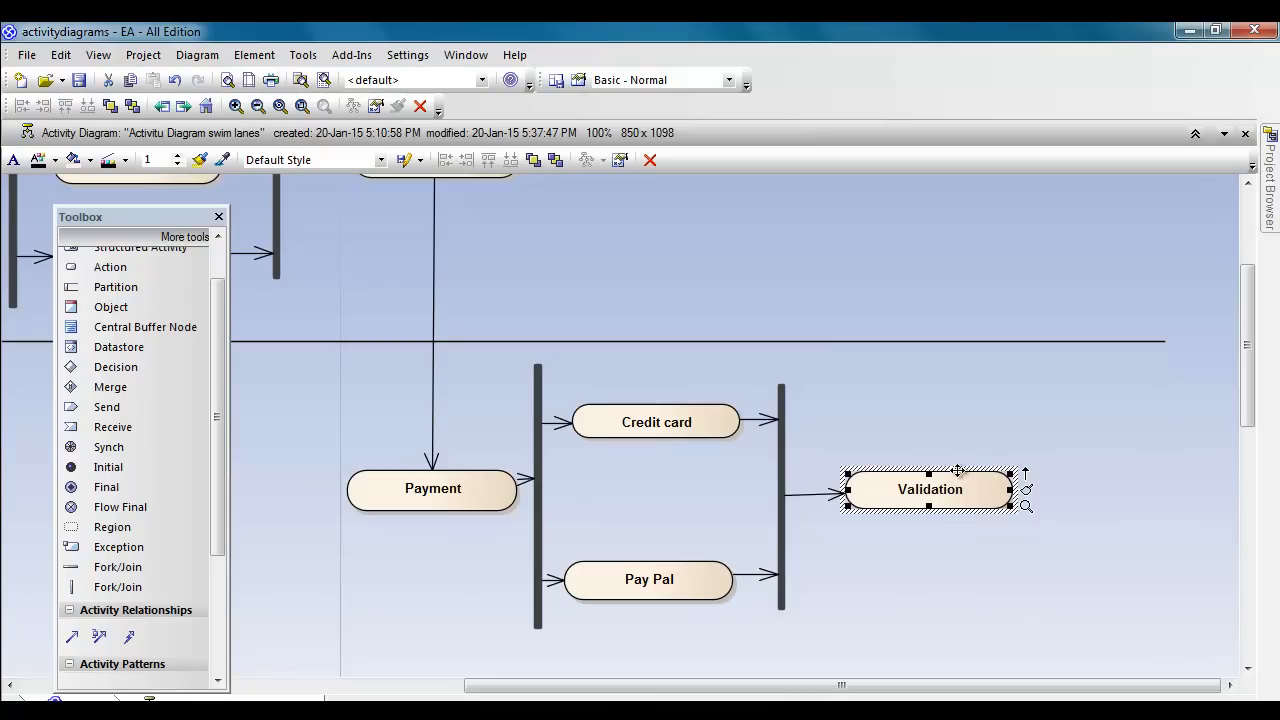
Step: Add a "Reserve Seat" activity with a Control Flow from "Validation", shrunk and placed just beyond it
drag(1026, 473, 1052, 485)
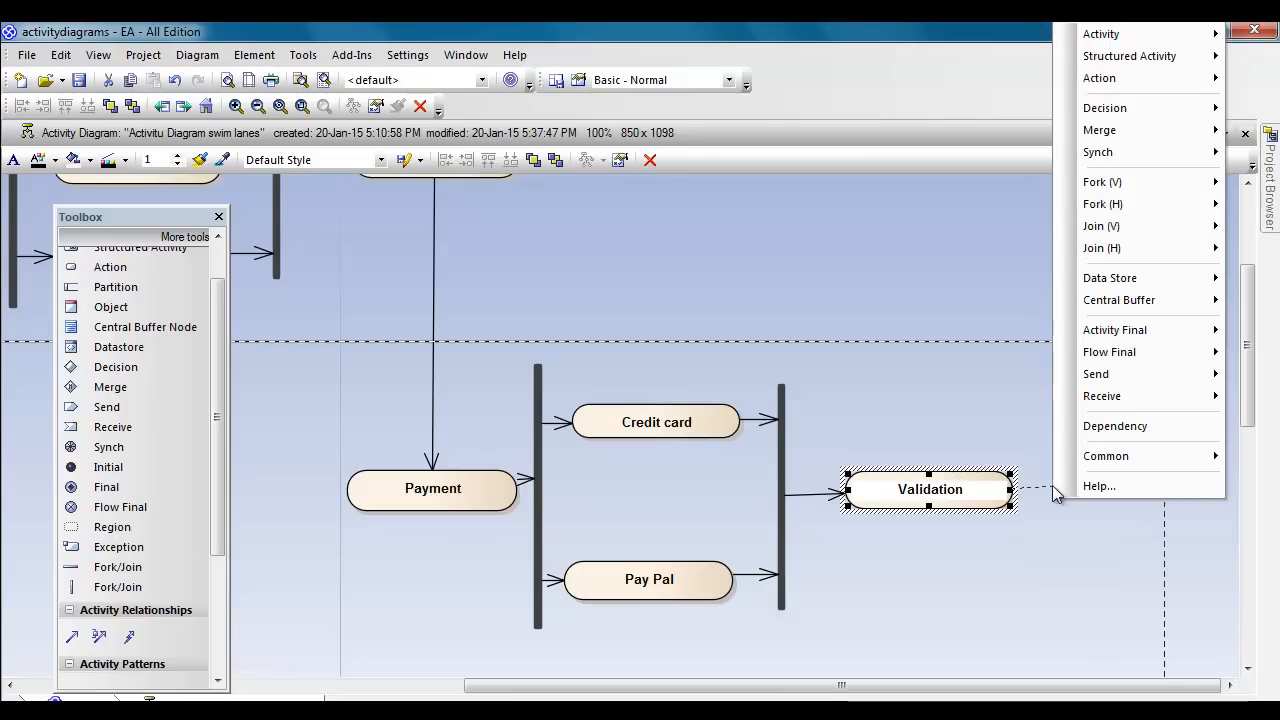
mouse_move(1140, 106)
mouse_move(1140, 35)
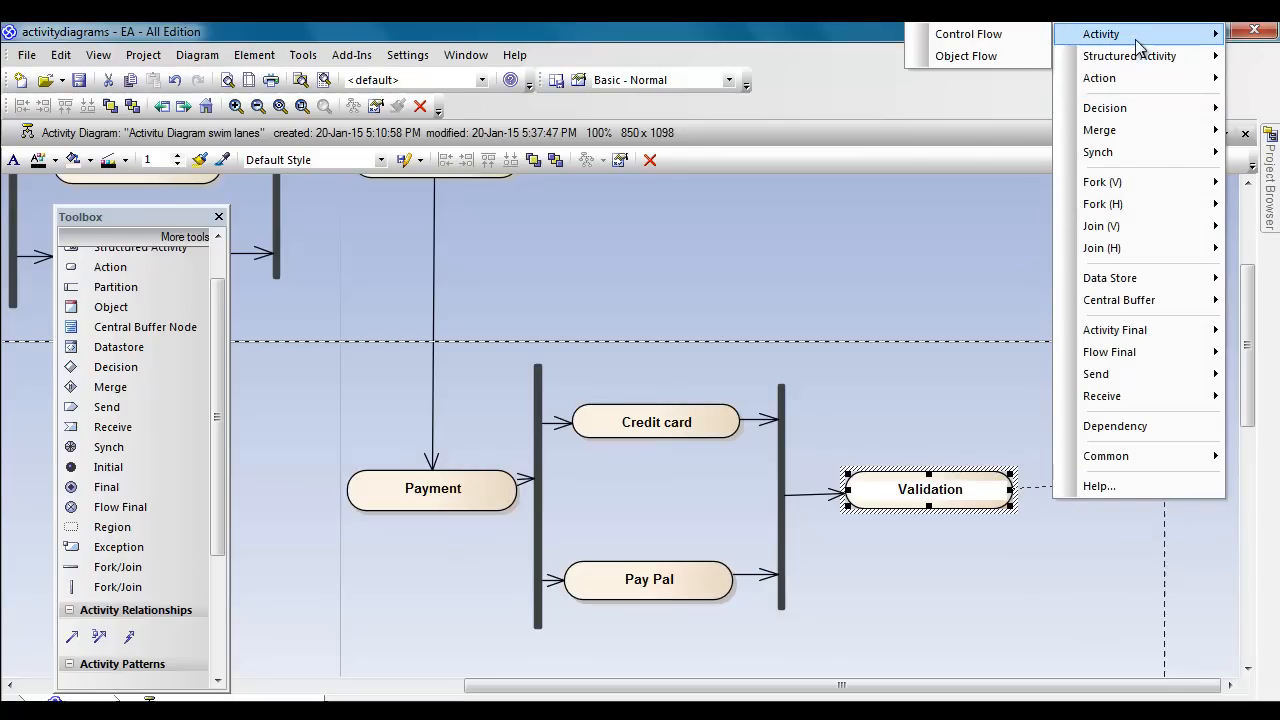
click(1030, 35)
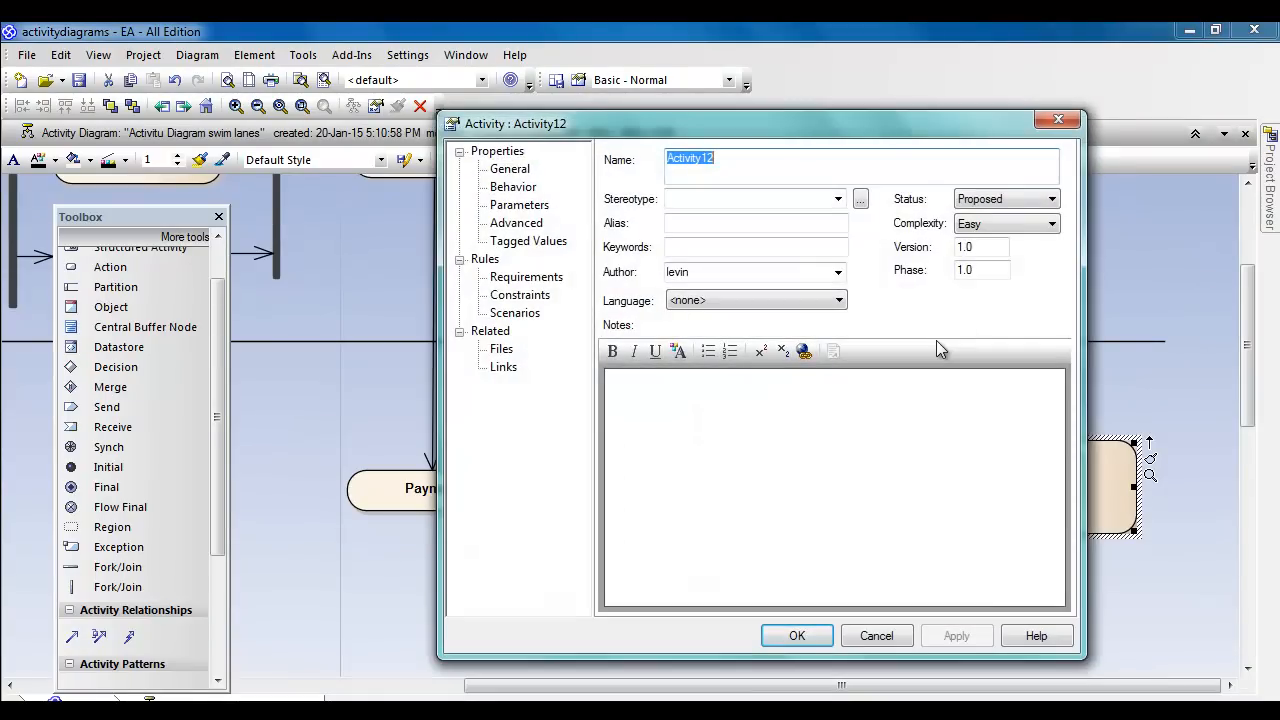
text(Reserve Seat)
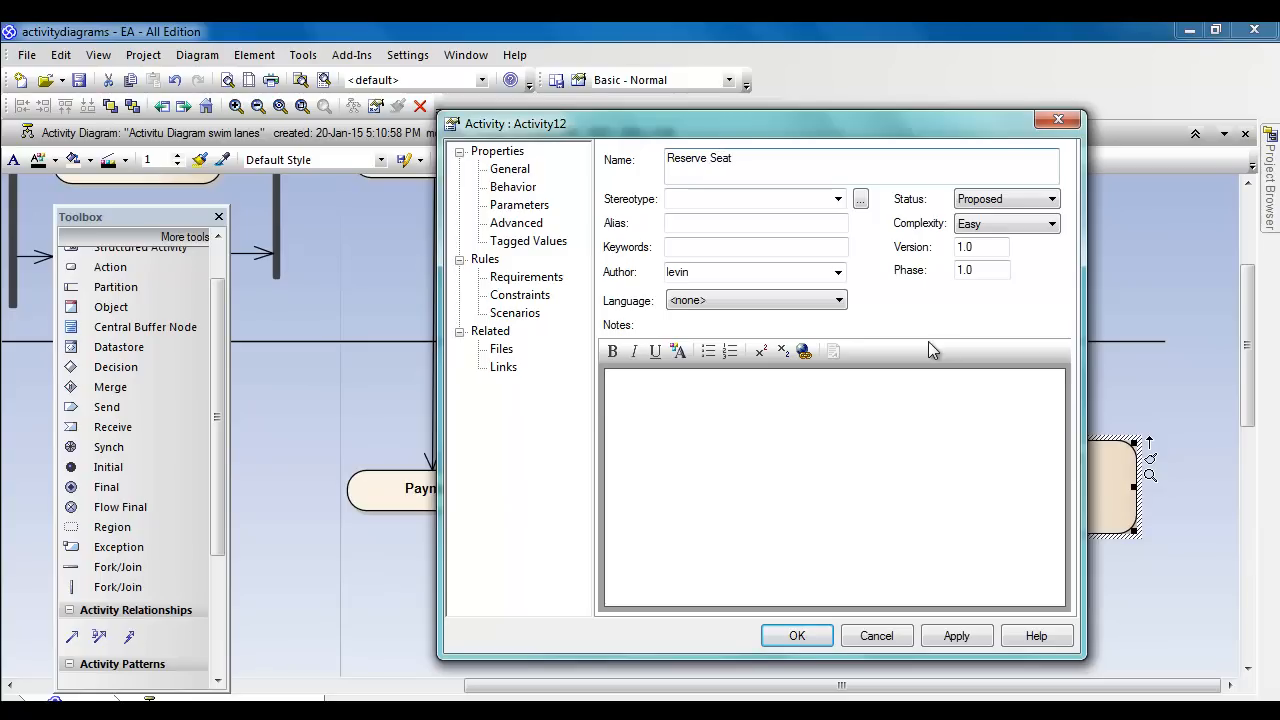
click(800, 635)
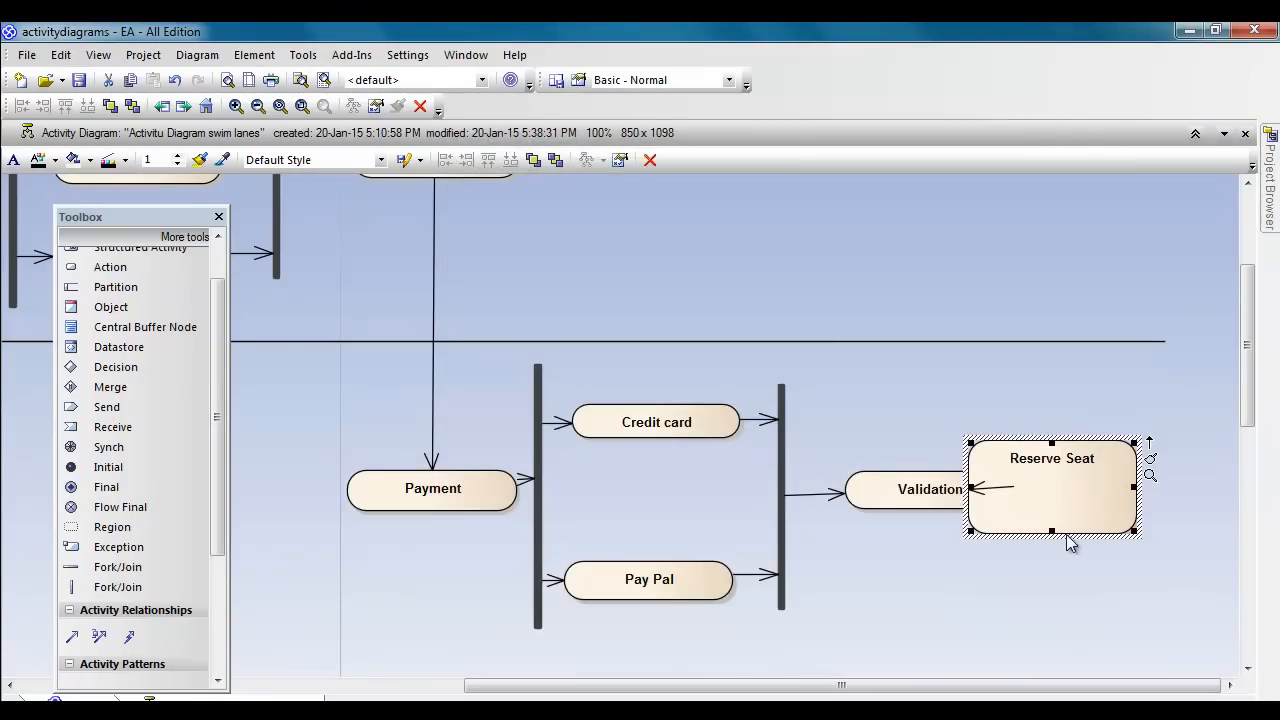
drag(1052, 531, 1052, 488)
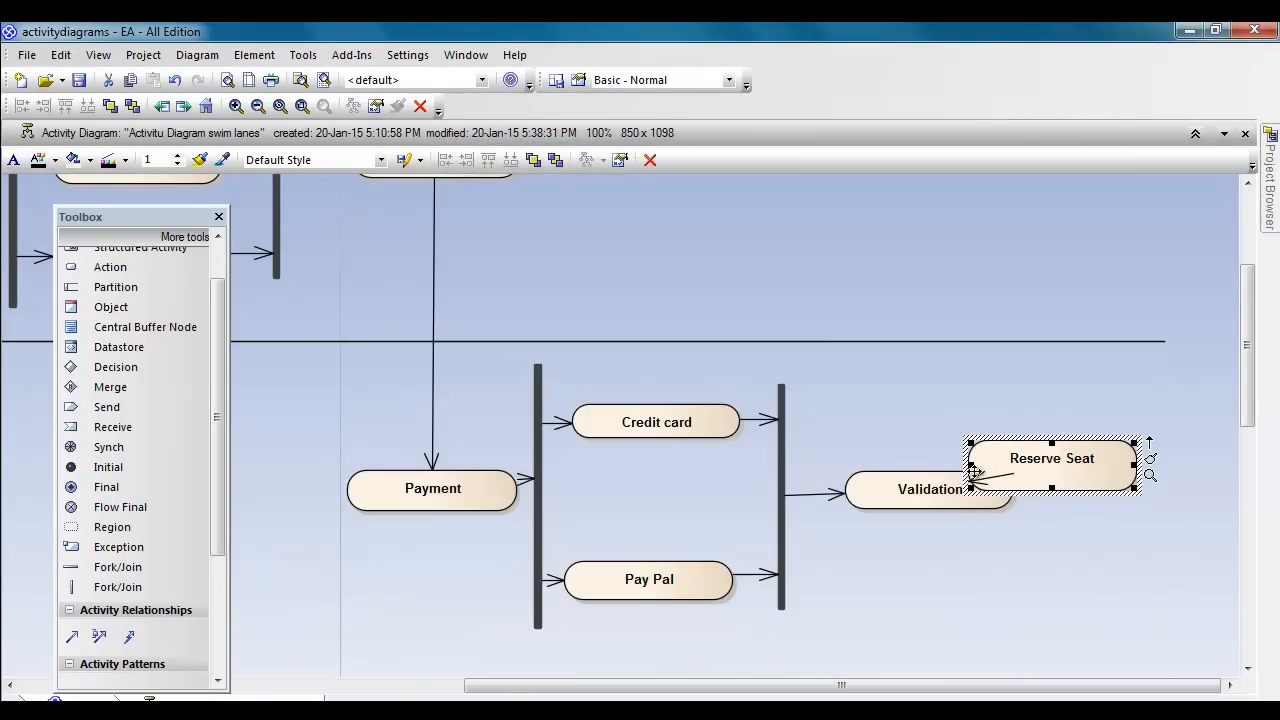
drag(971, 466, 1090, 465)
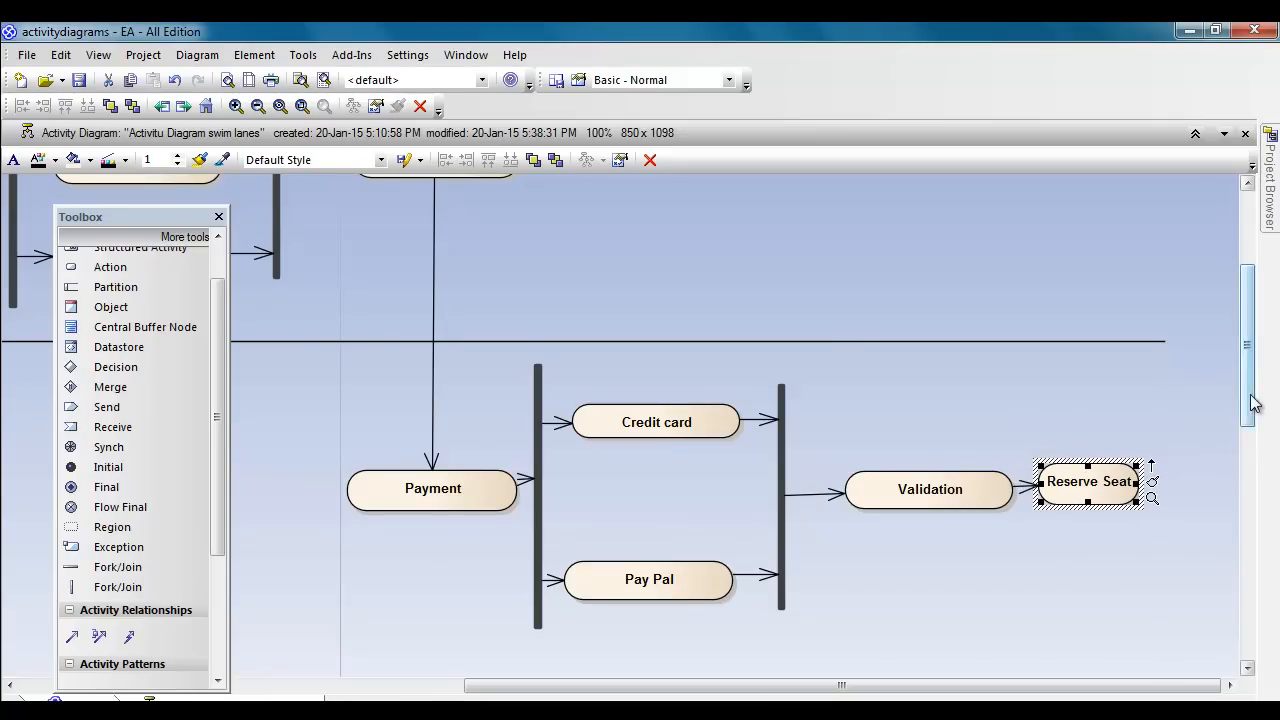
Step: Widen the payment lane by repeatedly extending its outer edge to make room beyond "Reserve Seat"
drag(1255, 403, 1251, 486)
click(1140, 476)
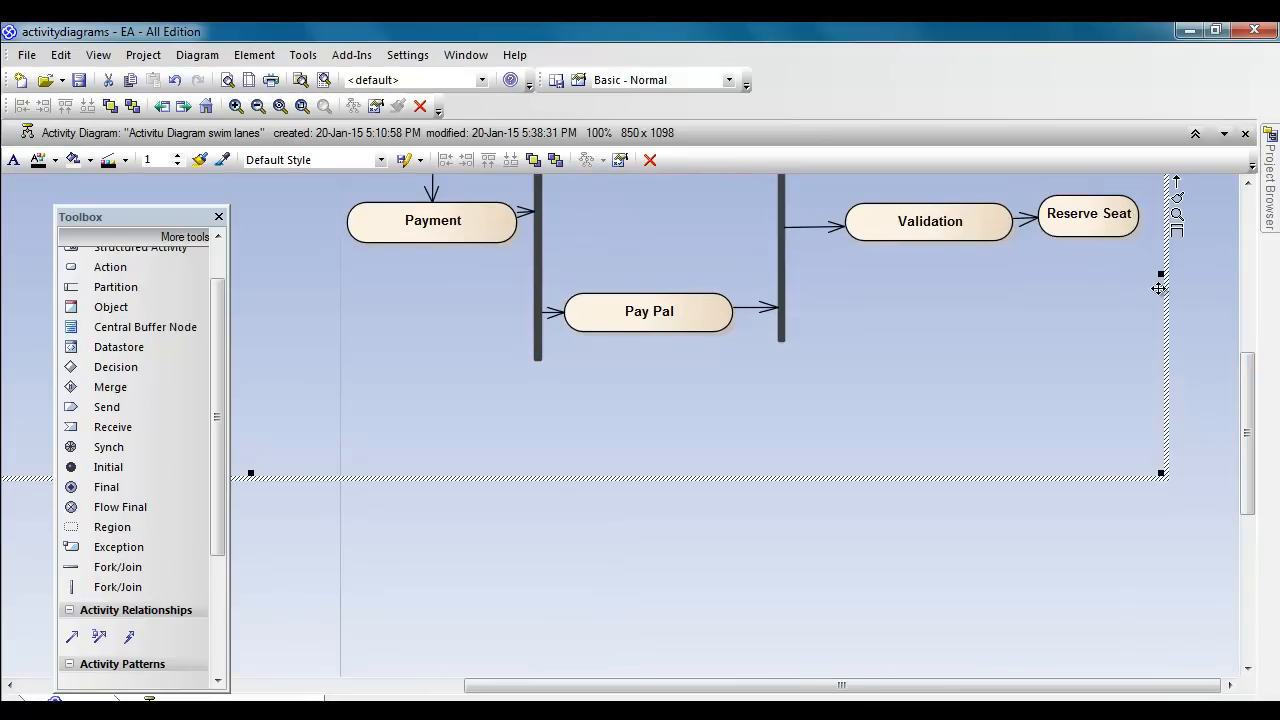
drag(1162, 276, 1267, 276)
drag(1040, 685, 1149, 689)
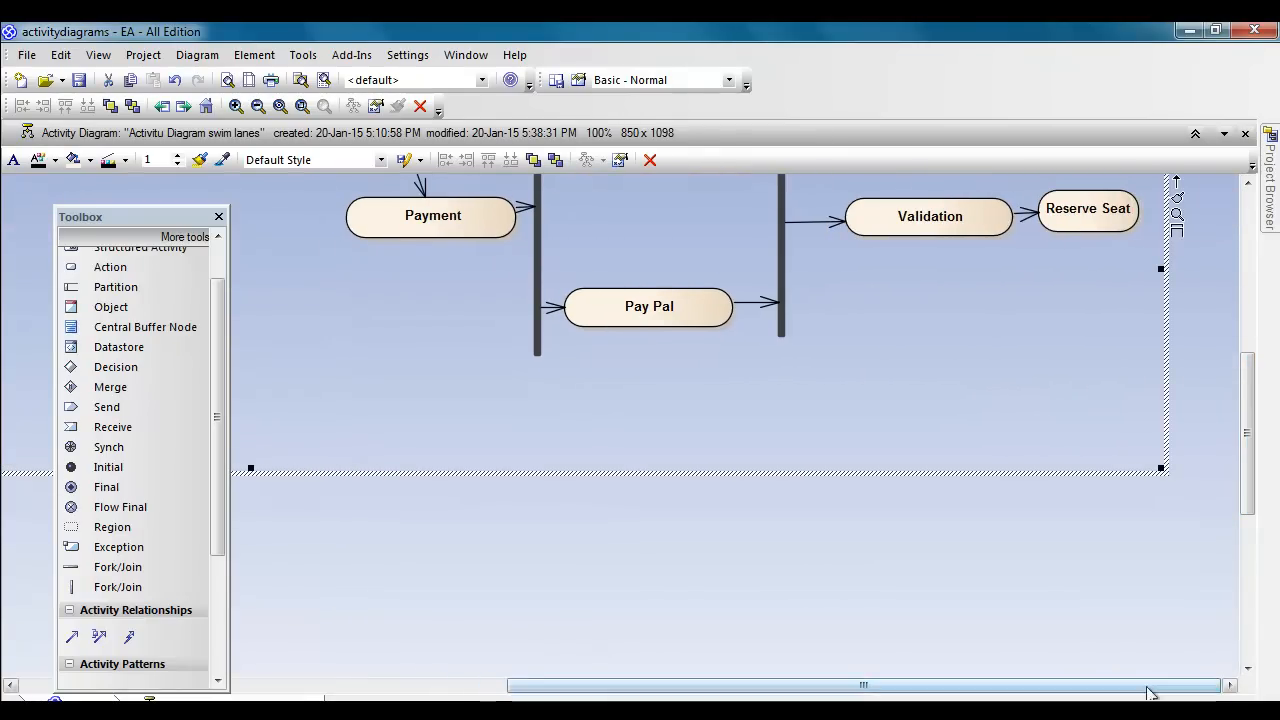
click(1165, 270)
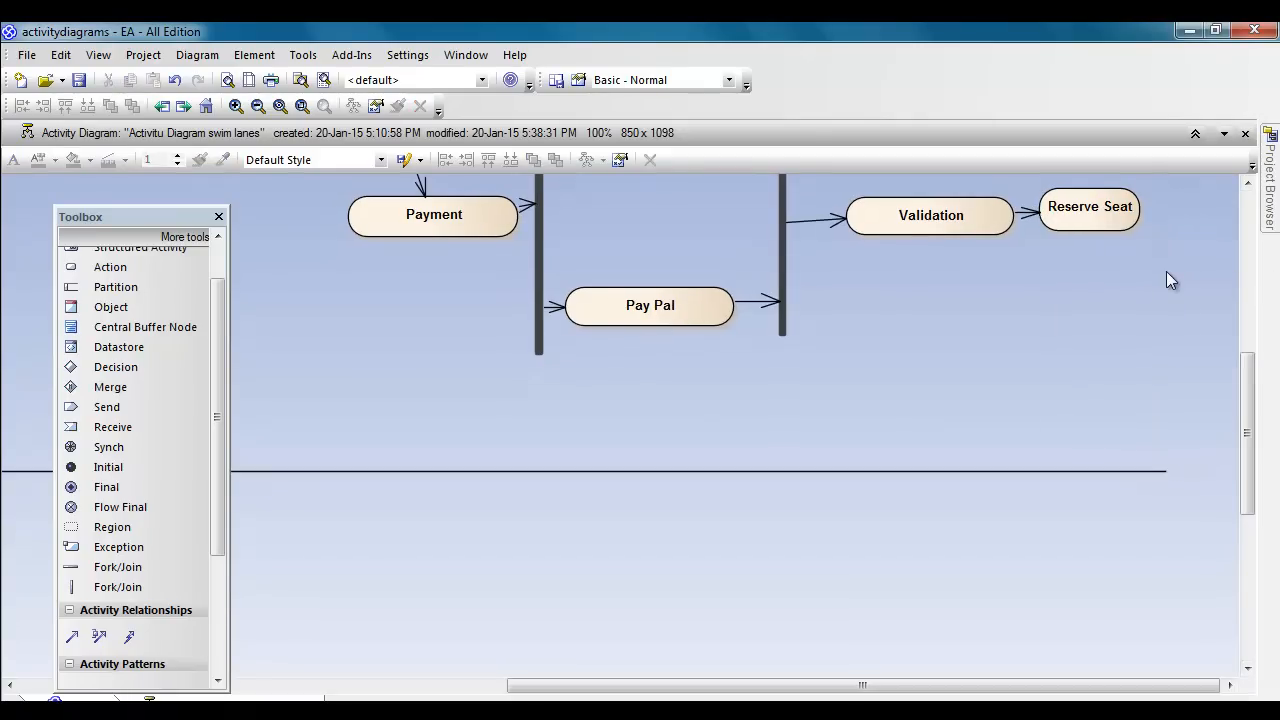
click(1093, 429)
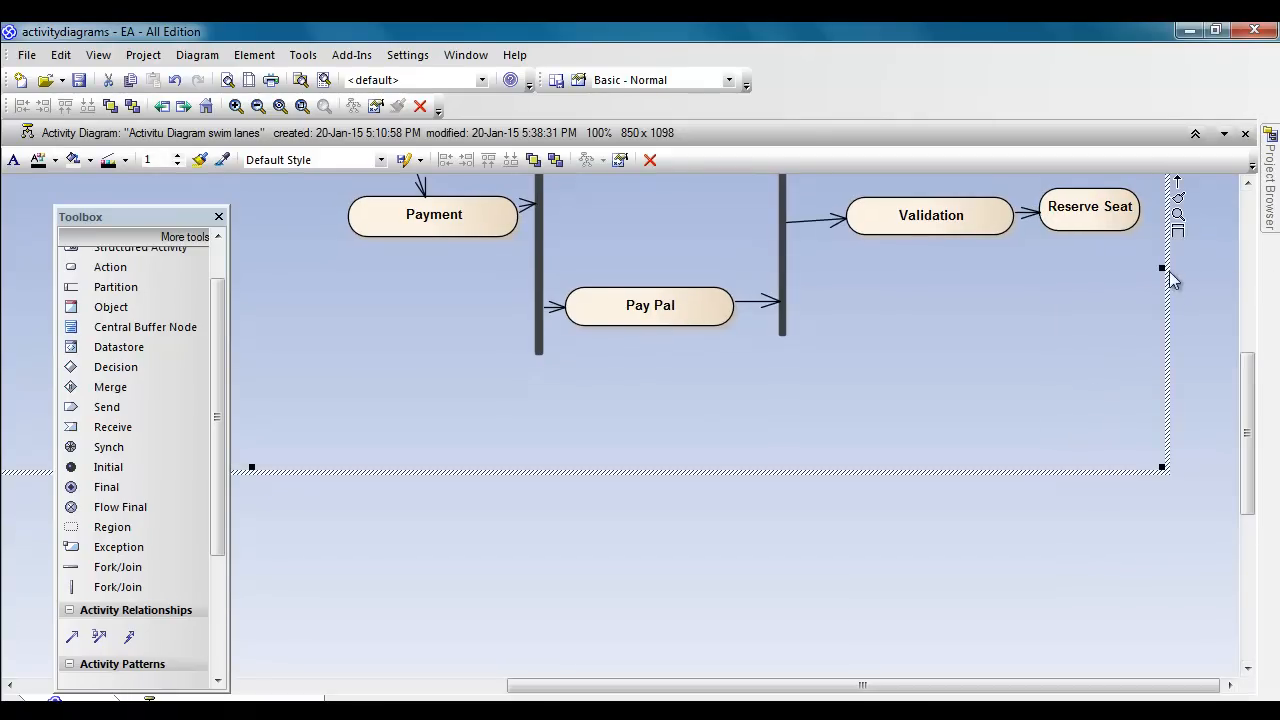
drag(1162, 267, 1278, 272)
drag(1048, 685, 1114, 688)
drag(1160, 268, 1277, 284)
Step: Move "Reserve Seat" slightly farther from "Validation" and select the payment lane
drag(966, 208, 968, 213)
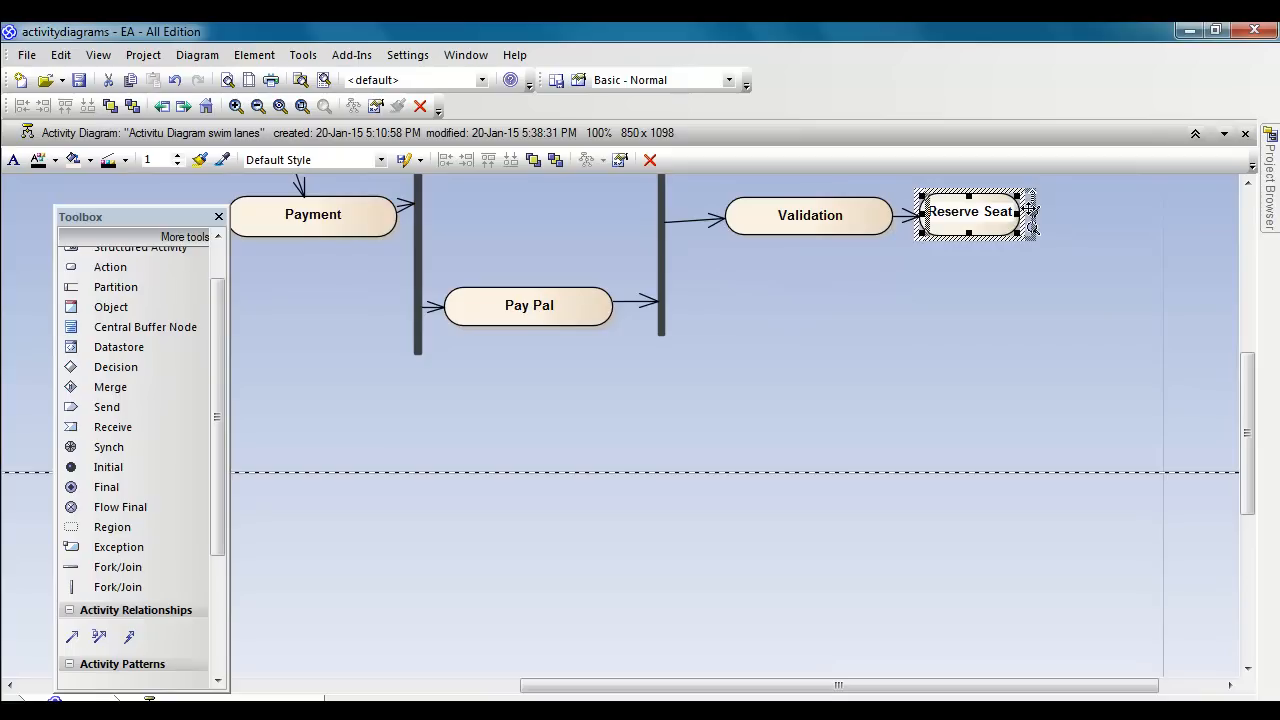
drag(1018, 210, 1028, 211)
click(1004, 290)
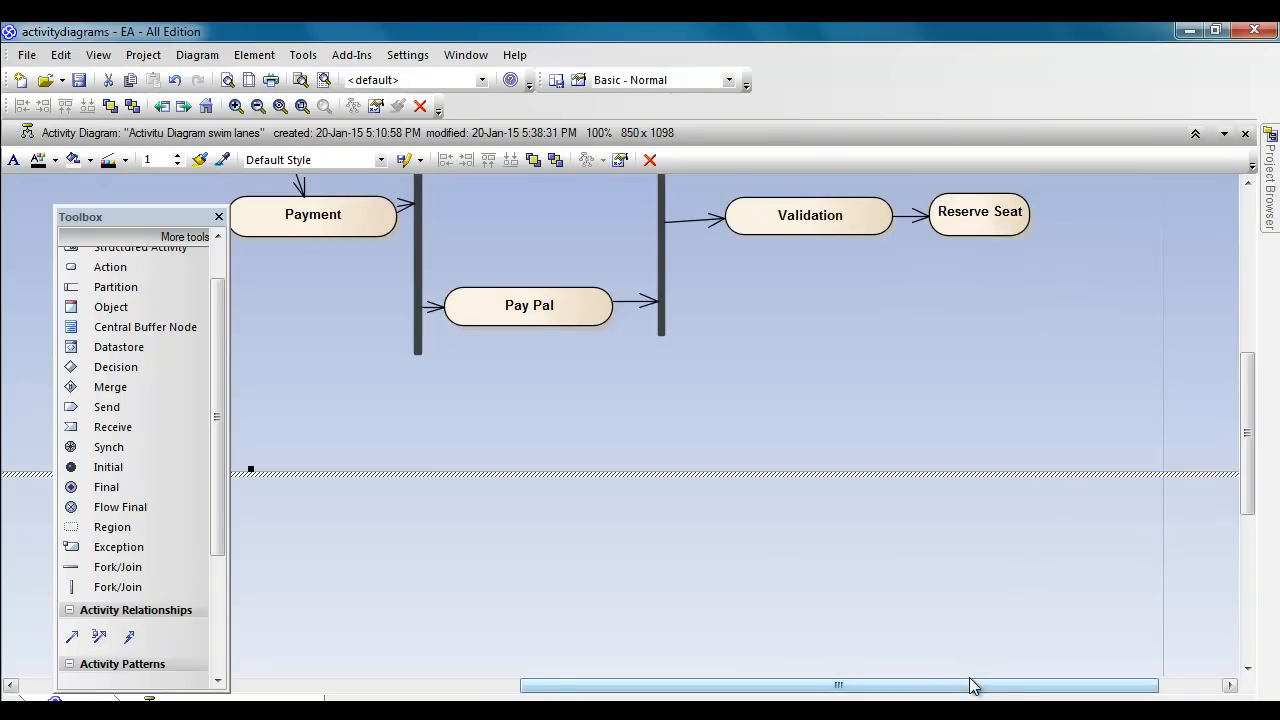
drag(971, 686, 1080, 688)
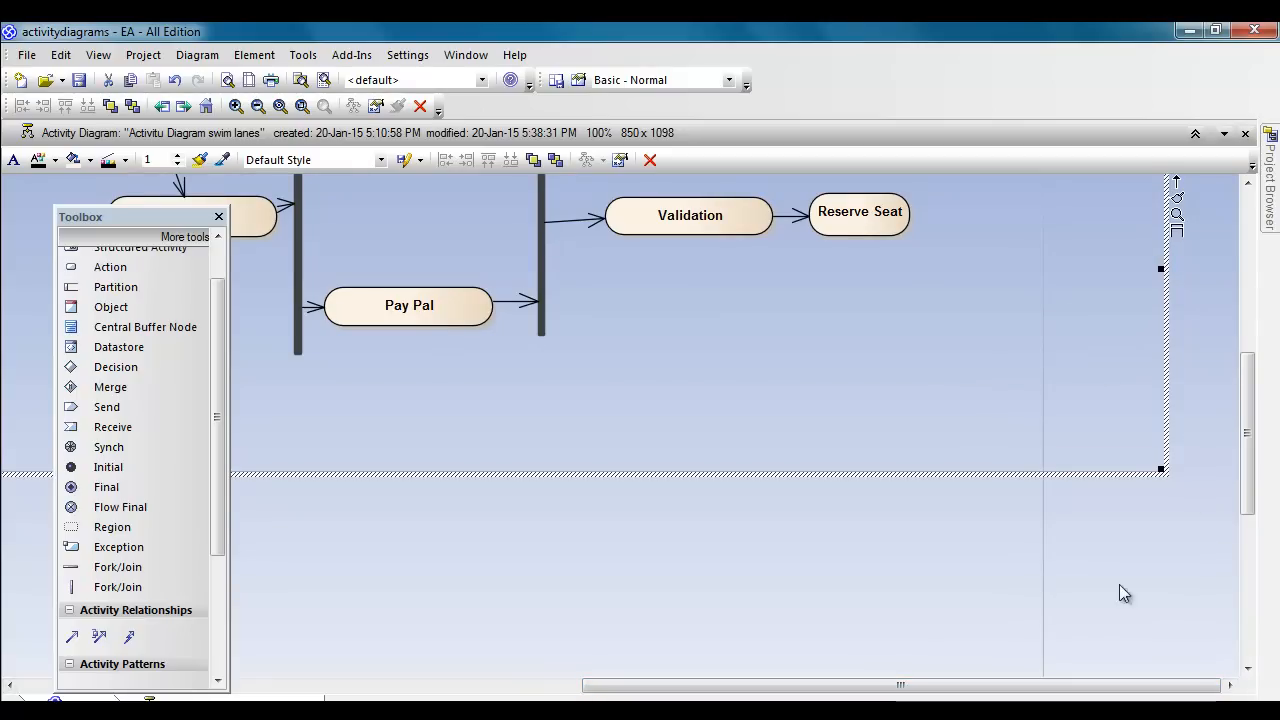
Step: Add a vertical fork with a Control Flow from "Reserve Seat" and shift it slightly away from the activity
click(878, 215)
drag(926, 195, 941, 213)
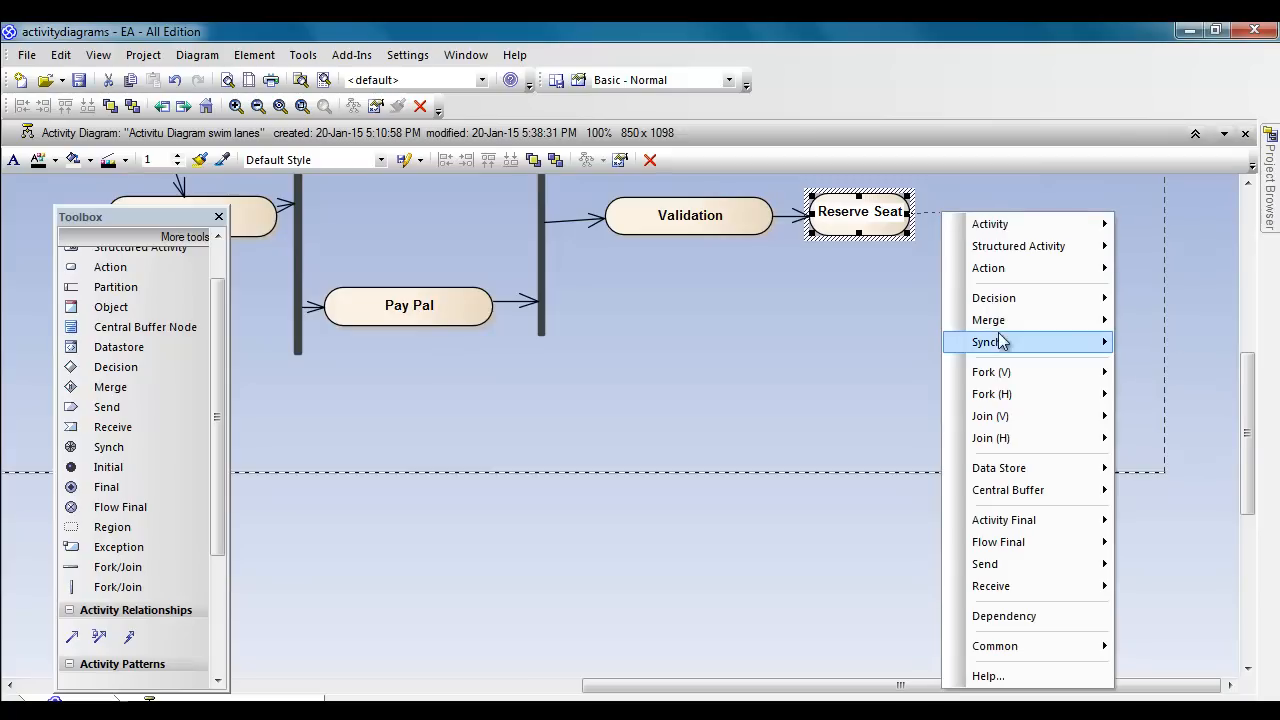
mouse_move(1008, 371)
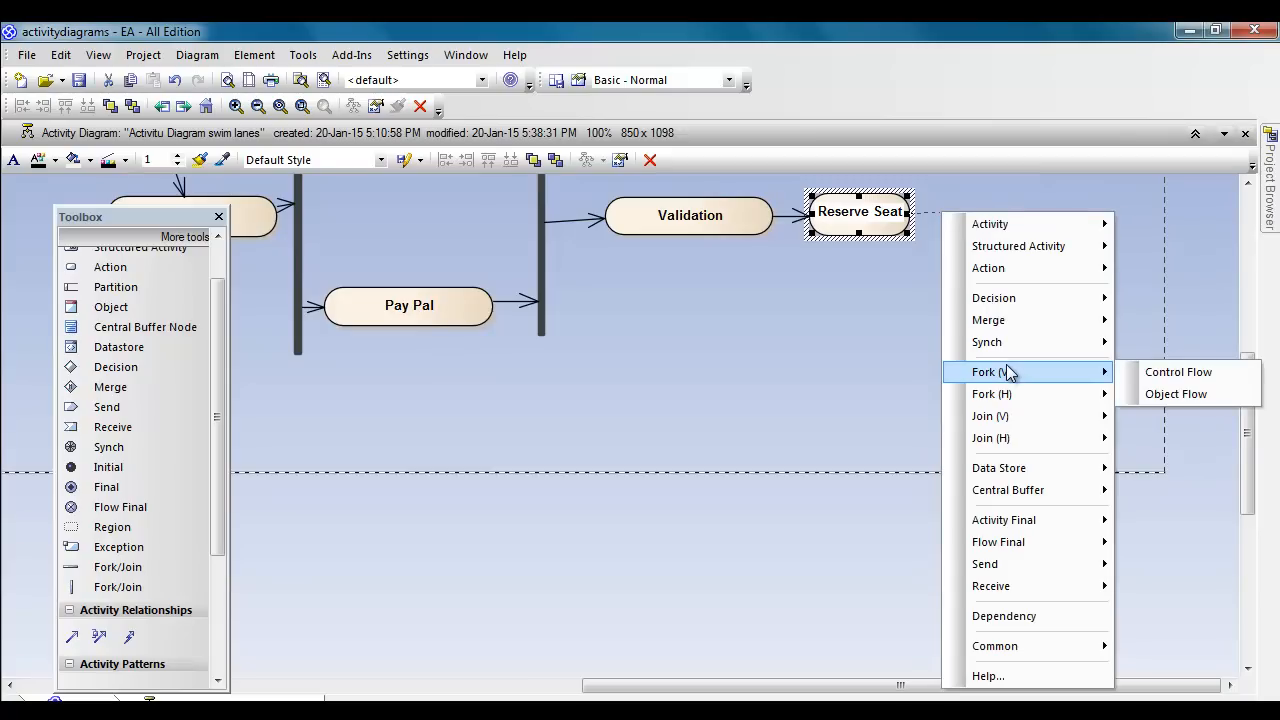
click(1163, 376)
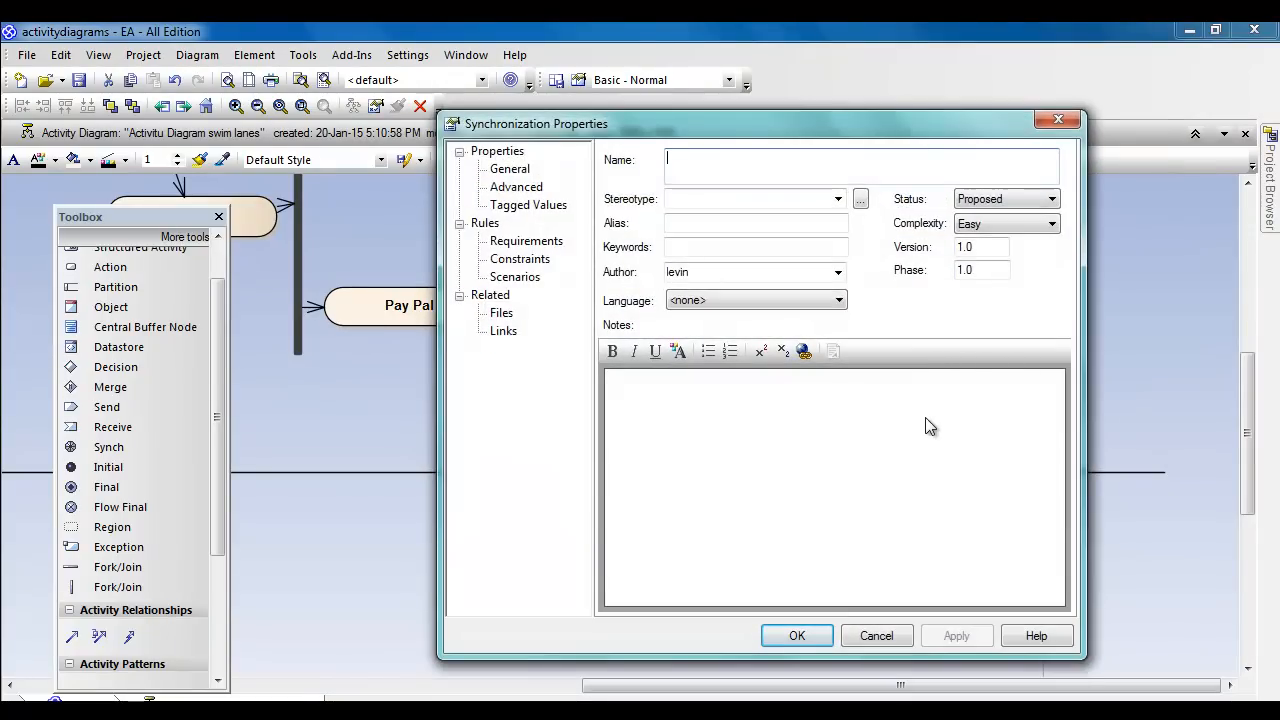
click(800, 634)
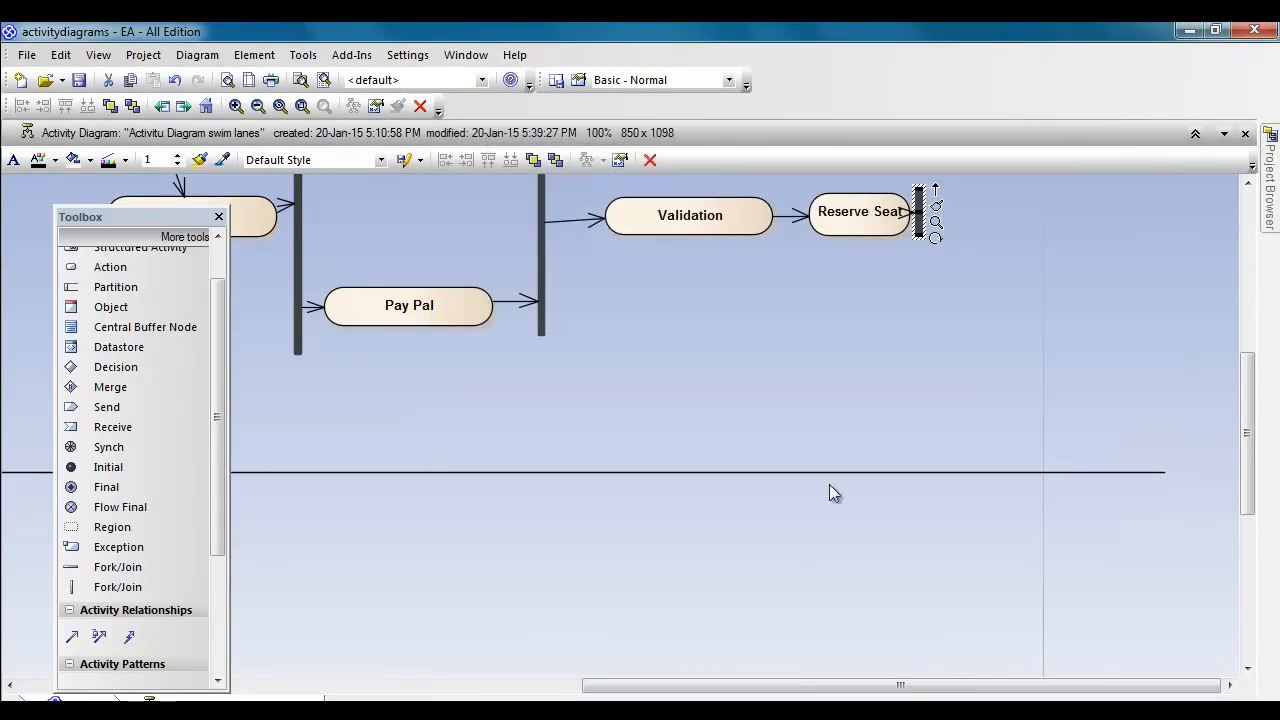
drag(920, 222, 934, 226)
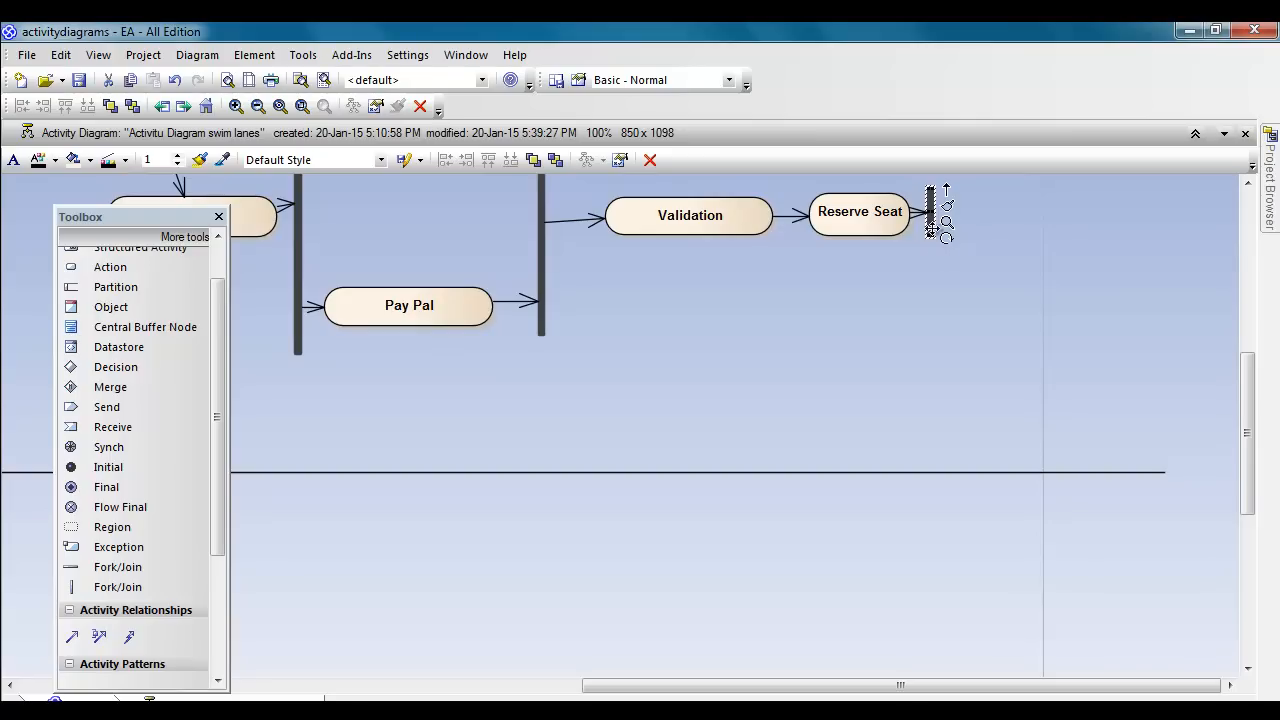
Step: Lengthen the fork bar beyond "Reserve Seat" to about the payment fork's height, centre it on the activity, and move it farther away
mouse_move(931, 232)
mouse_down()
mouse_move(920, 337)
mouse_move(938, 236)
mouse_up()
click(935, 263)
click(930, 237)
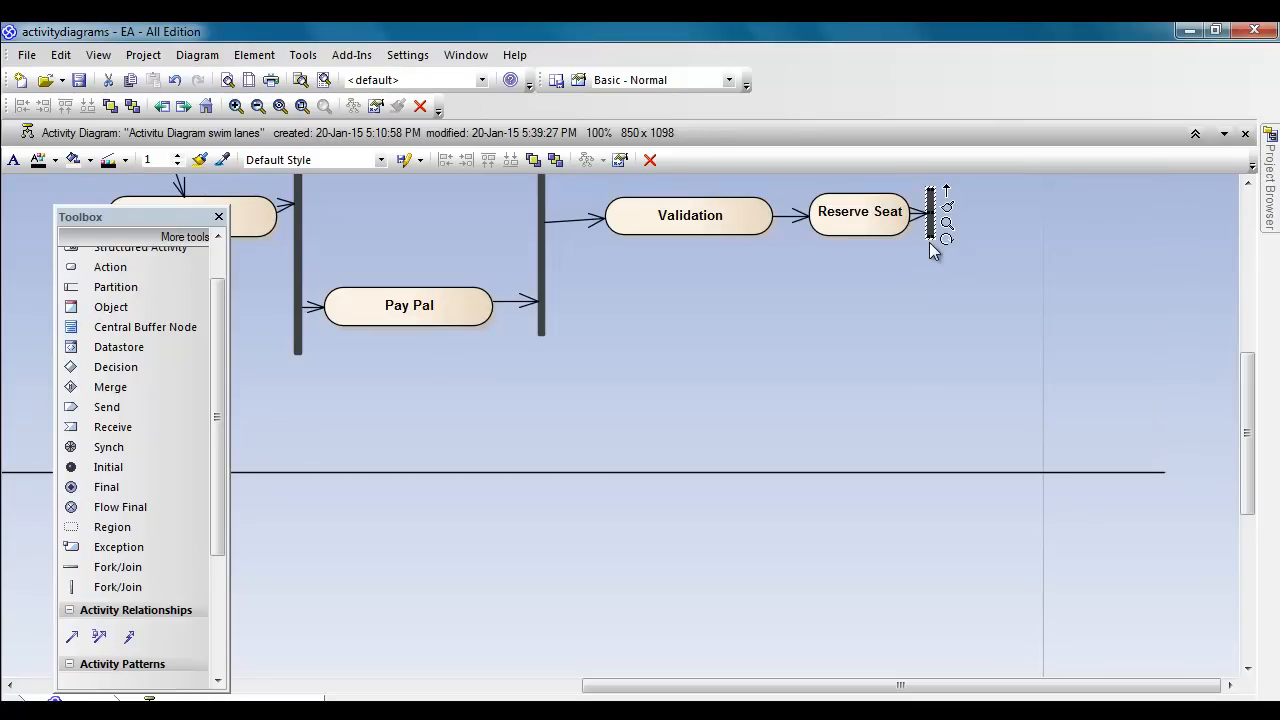
mouse_move(931, 234)
mouse_down()
mouse_move(936, 401)
mouse_move(936, 236)
mouse_up()
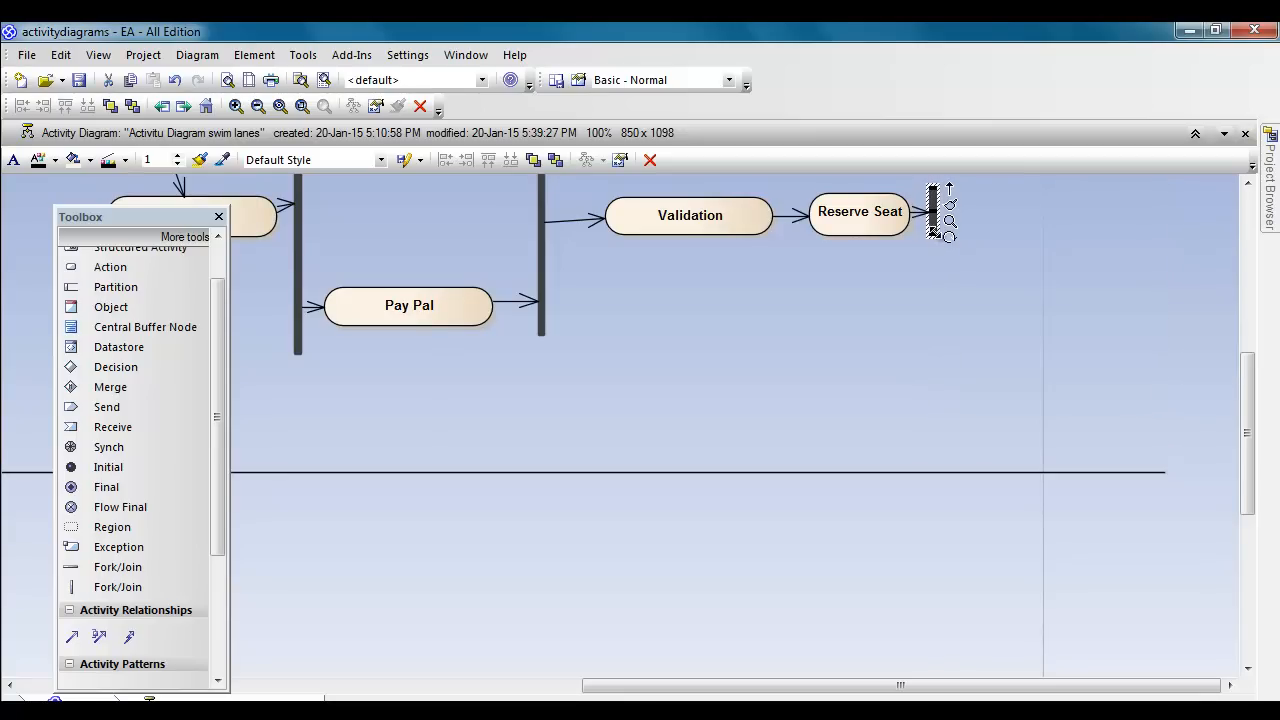
click(938, 255)
click(932, 230)
drag(1248, 370, 1196, 320)
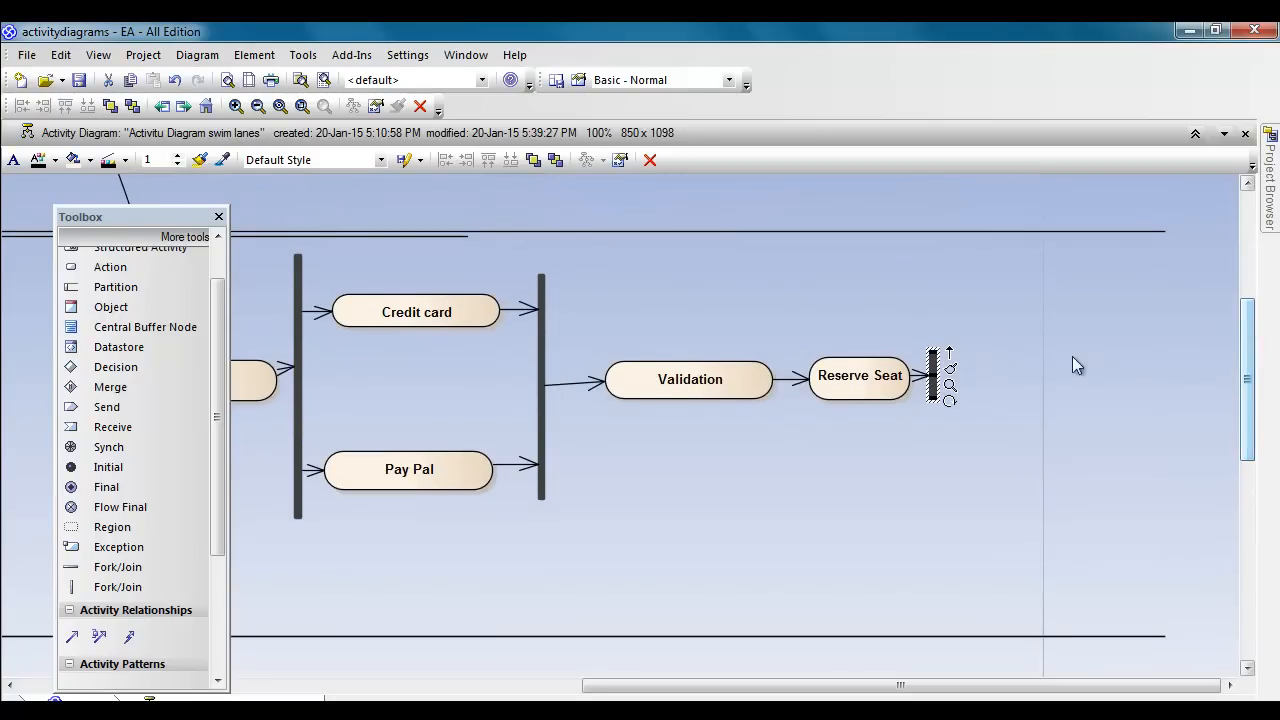
drag(934, 376, 946, 384)
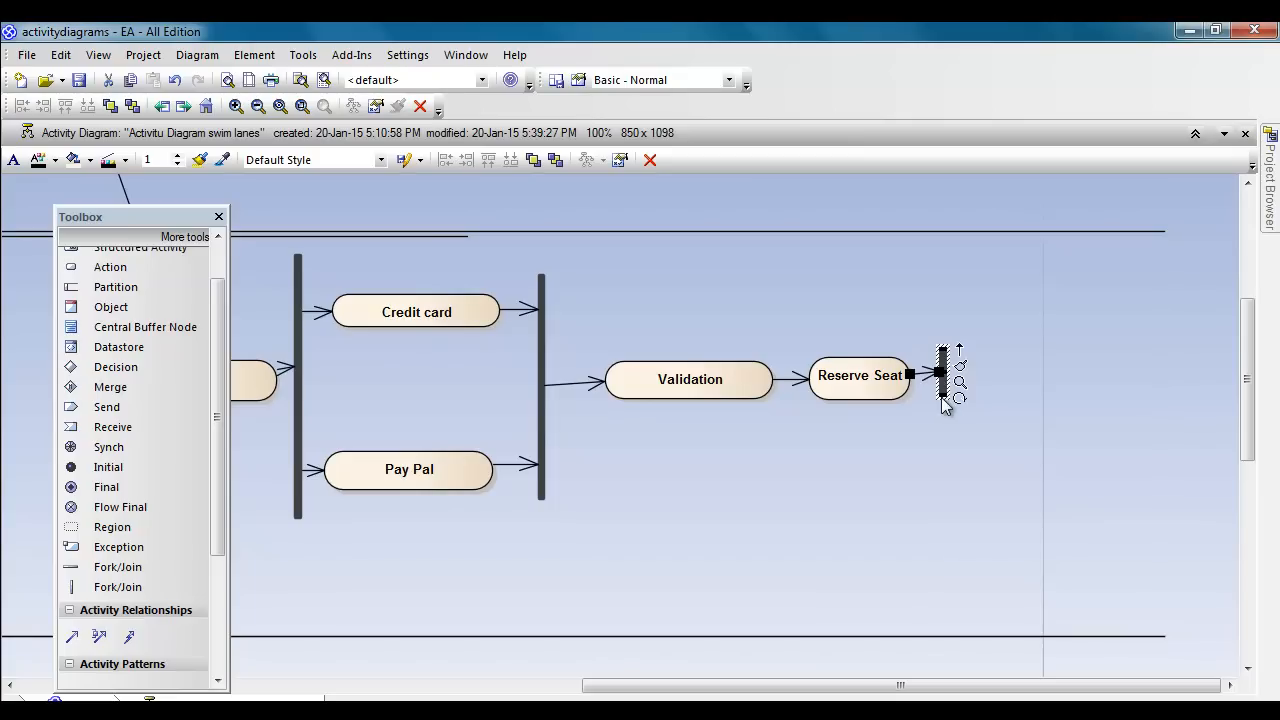
click(943, 362)
drag(943, 405, 960, 598)
drag(940, 542, 967, 441)
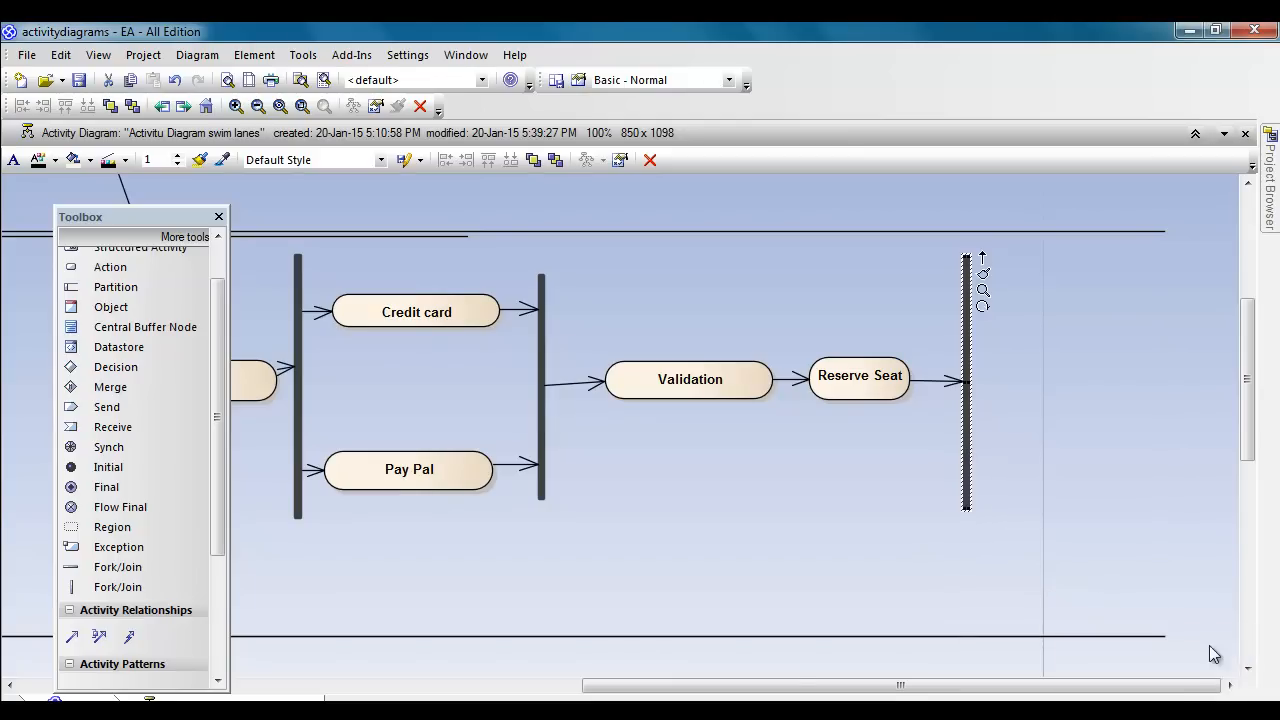
Step: Widen the "Online System" lane by extending its outer edge twice to make room beyond the new fork
click(1159, 635)
click(1126, 634)
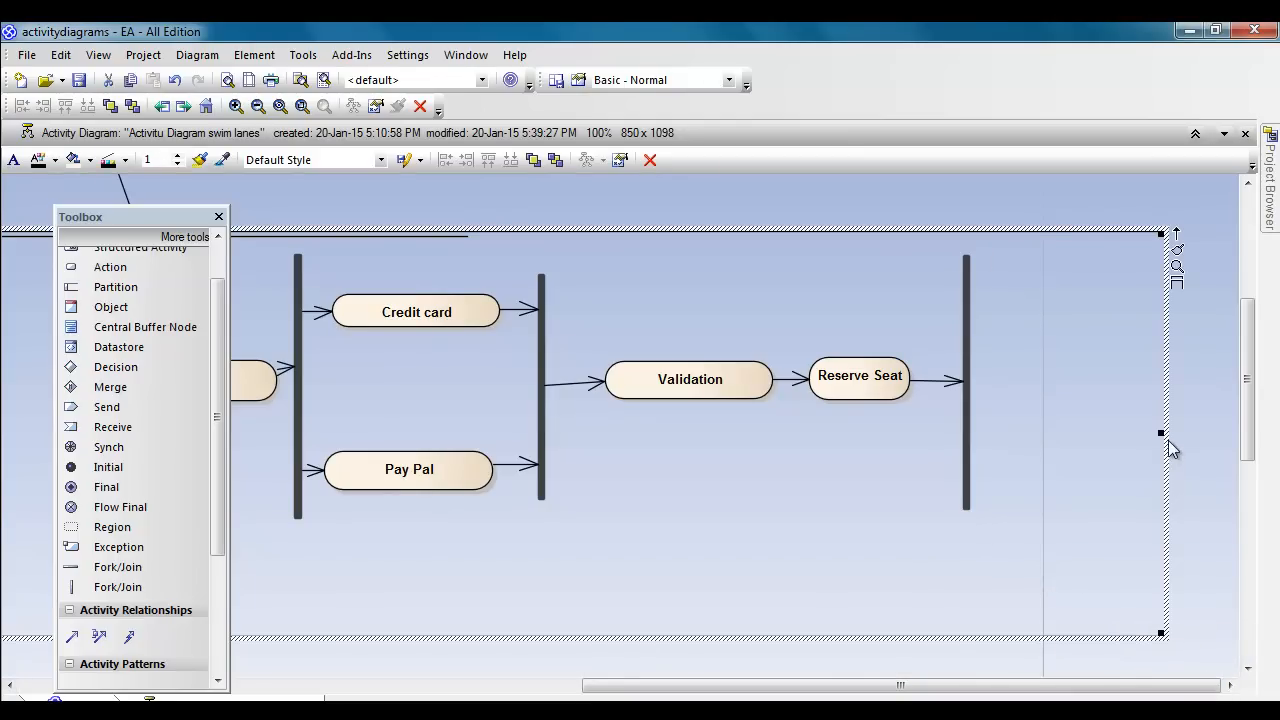
mouse_move(1160, 432)
mouse_down()
mouse_move(1276, 409)
mouse_move(1279, 423)
mouse_up()
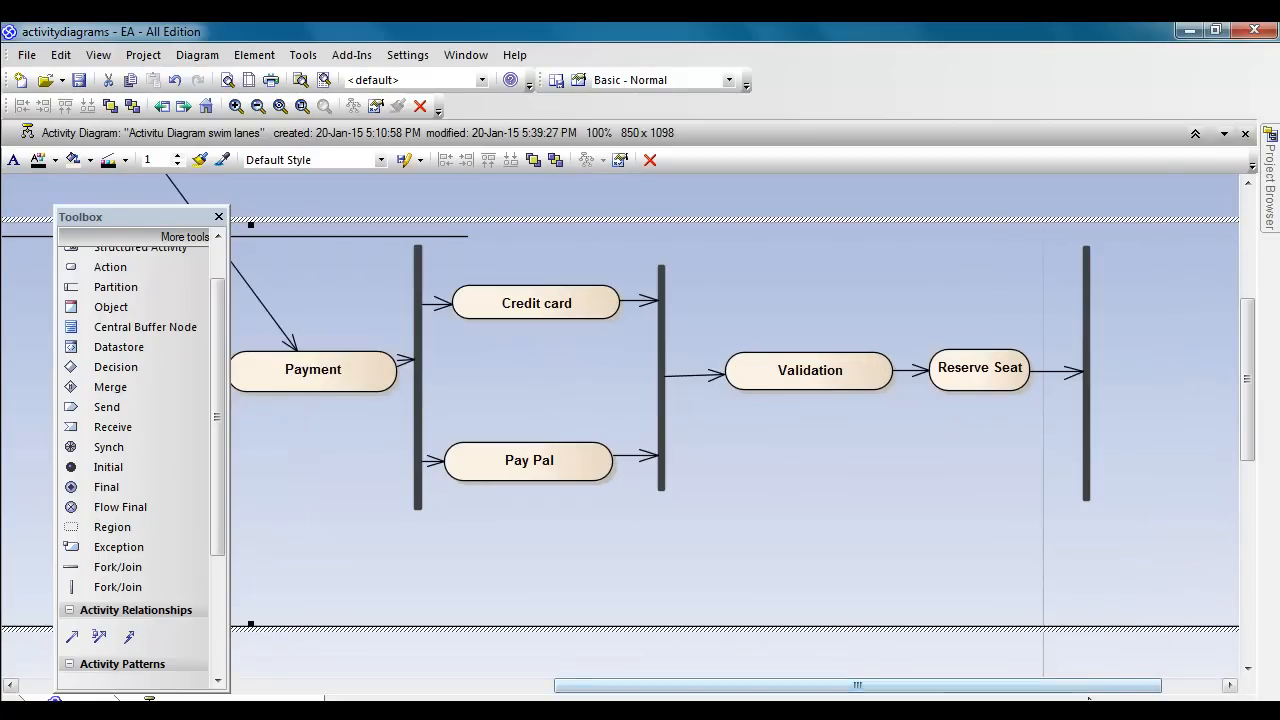
drag(1087, 690, 1227, 681)
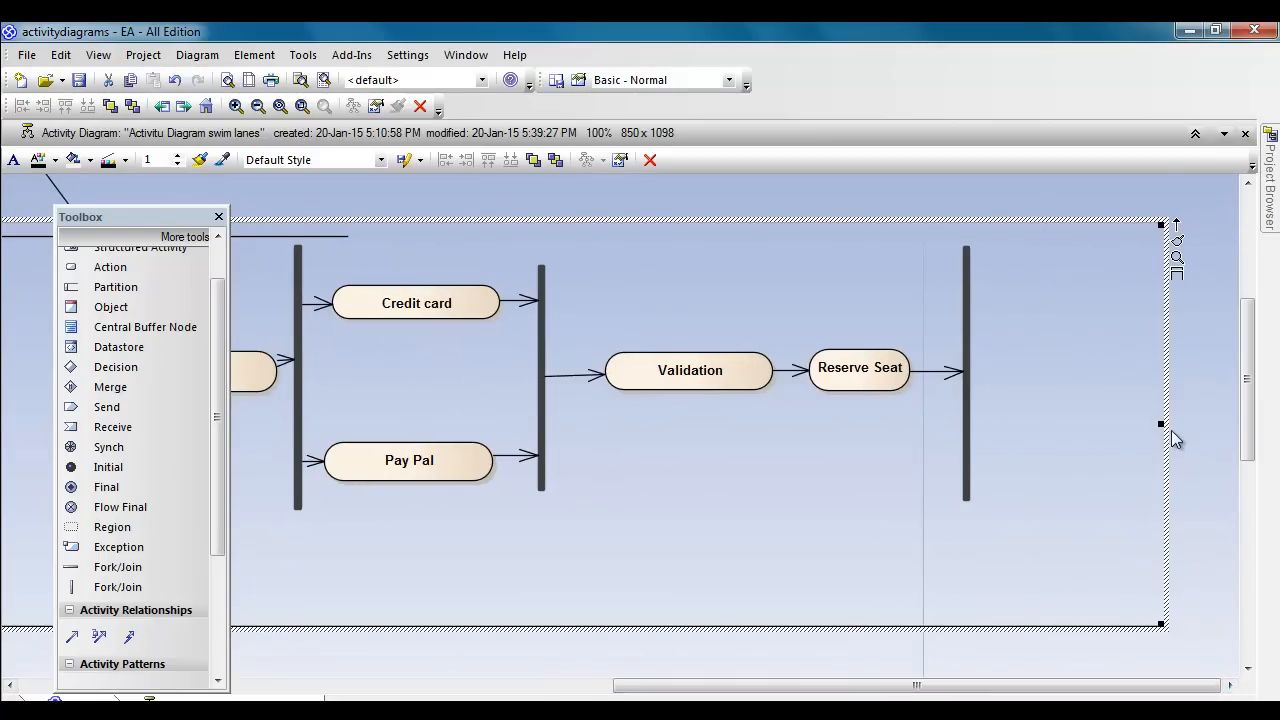
drag(1161, 424, 1268, 412)
Step: Add an "Update Seat Available" activity with a Control Flow from the new fork, shrunk and placed near the bar's upper end
click(966, 314)
drag(984, 253, 1057, 375)
mouse_move(1081, 389)
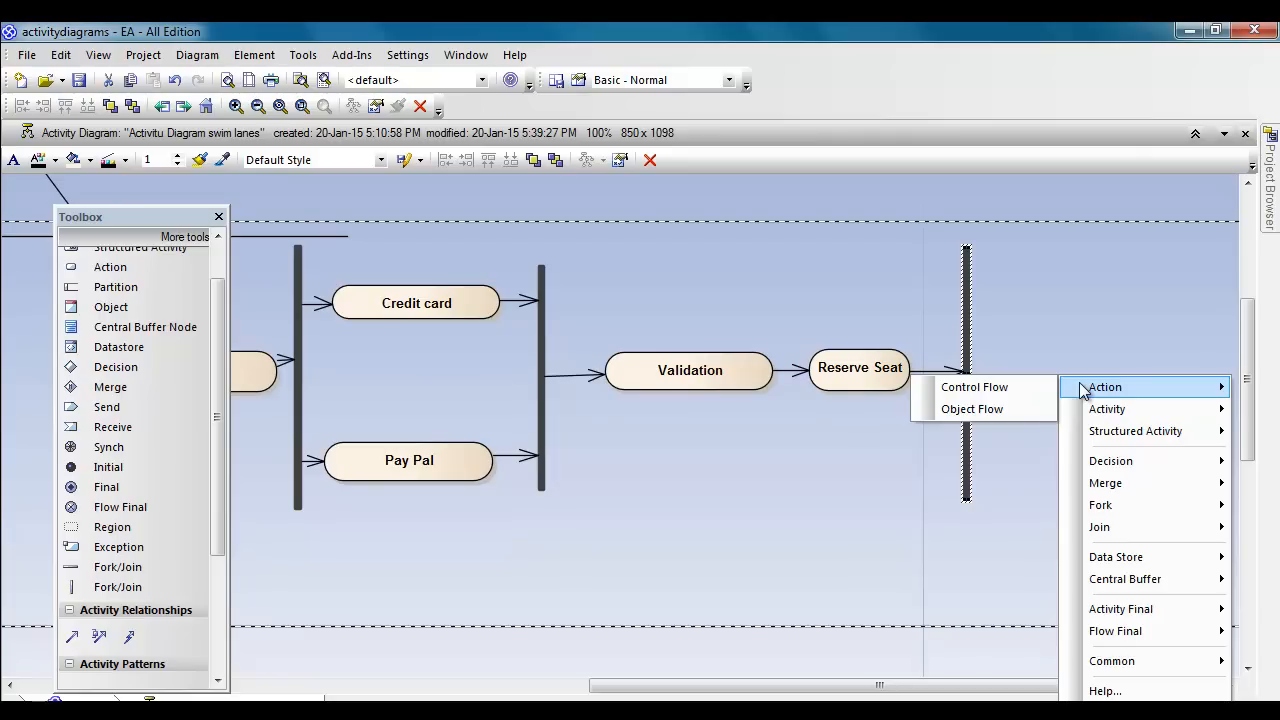
click(1086, 409)
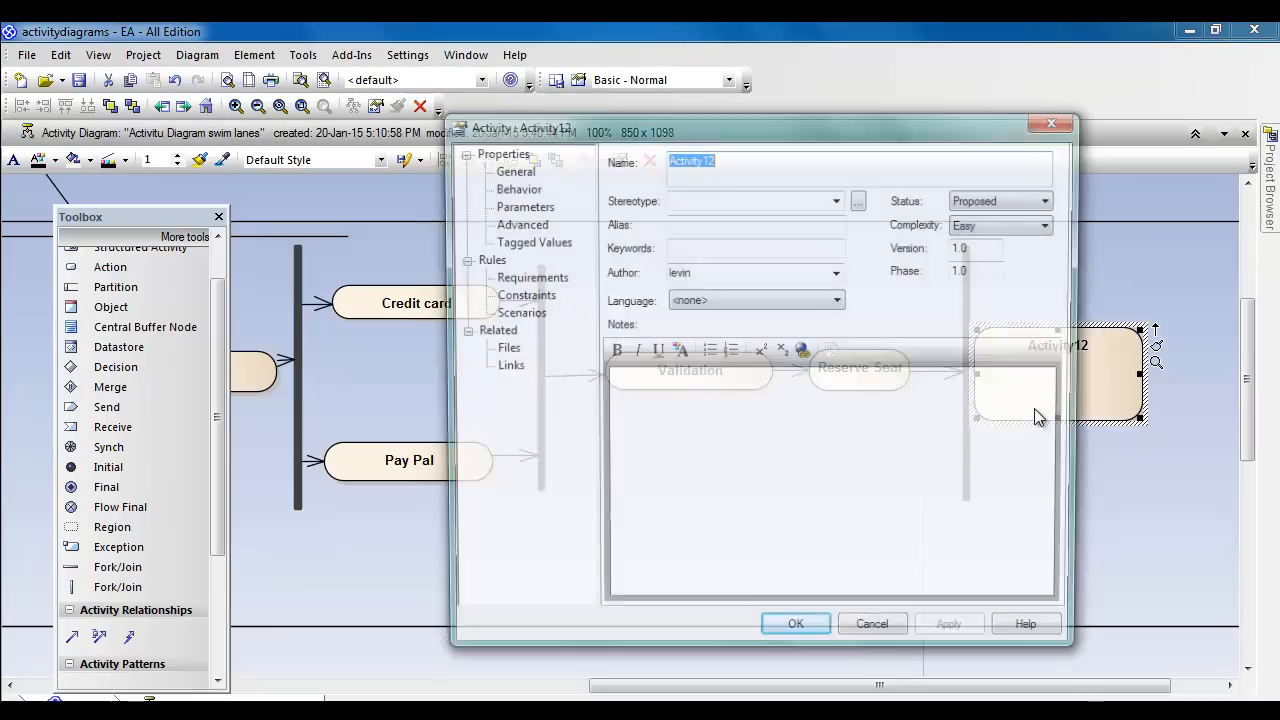
text(Up)
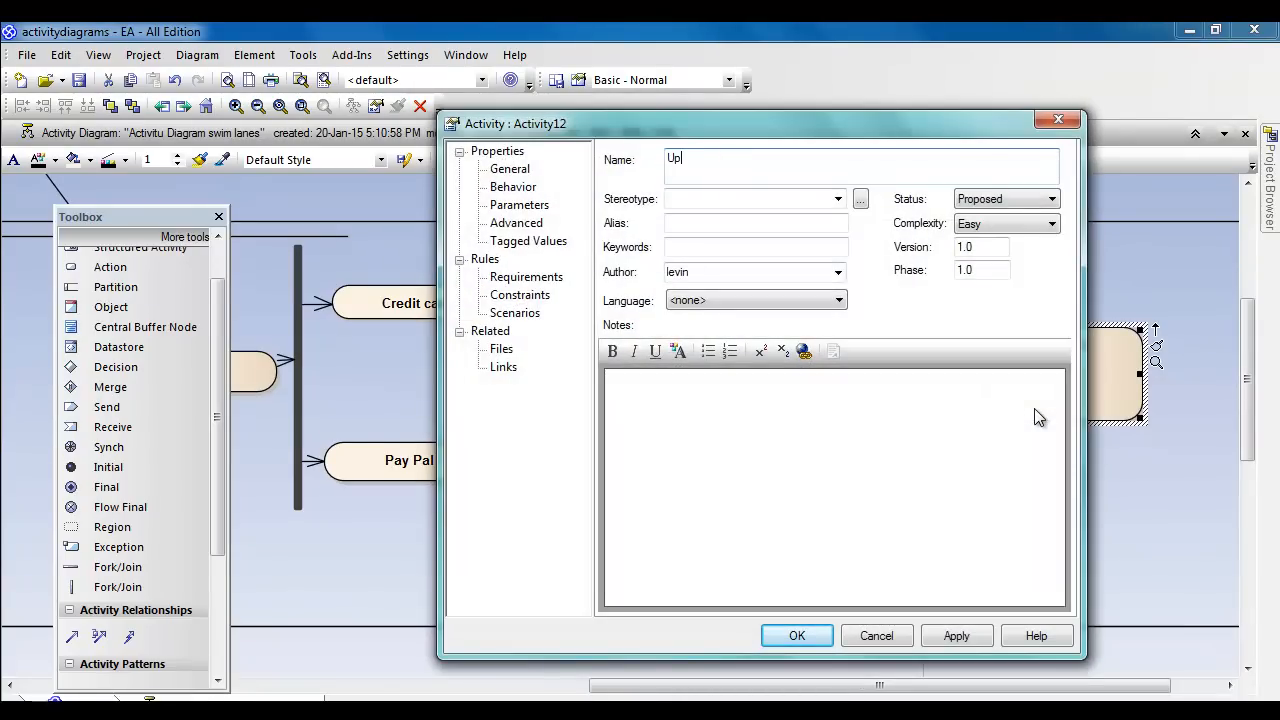
text(date Seat Availabler)
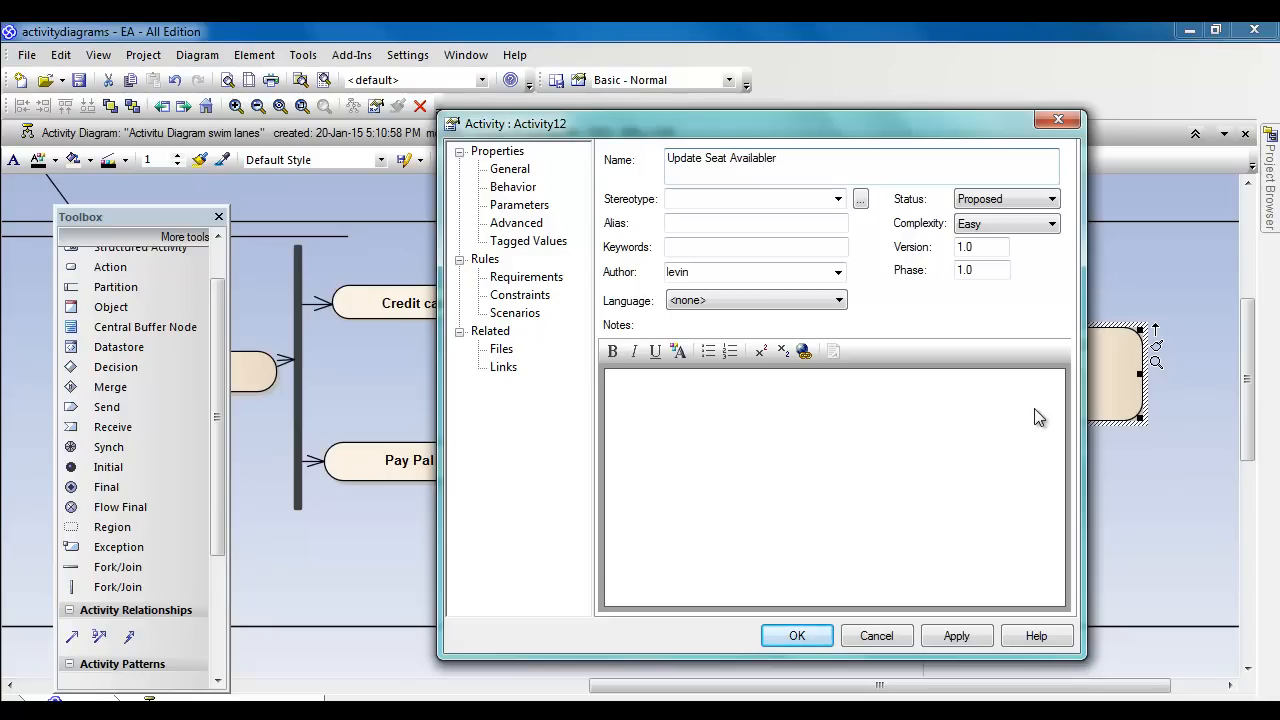
click(811, 634)
drag(1060, 417, 1100, 300)
drag(986, 342, 1023, 311)
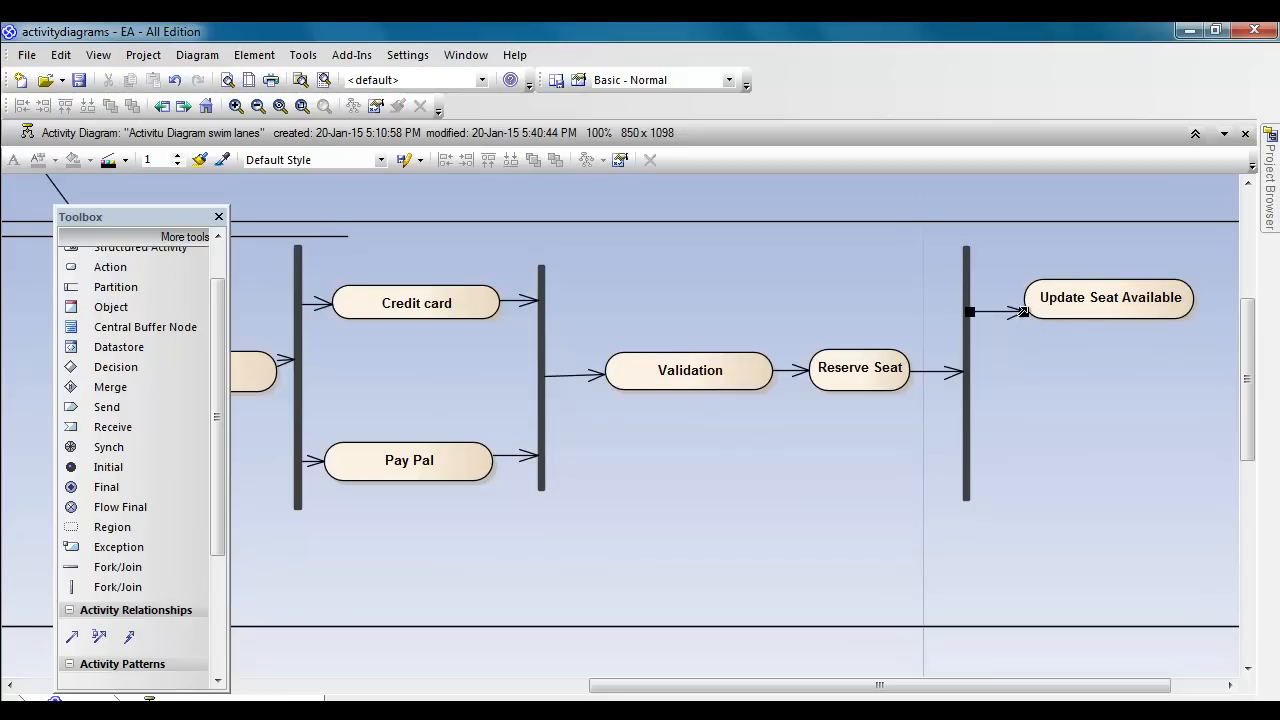
Step: Add a second activity from the same fork with a Control Flow, named "Email the buyer about Reservation"
click(968, 288)
drag(991, 259, 1073, 378)
click(1067, 413)
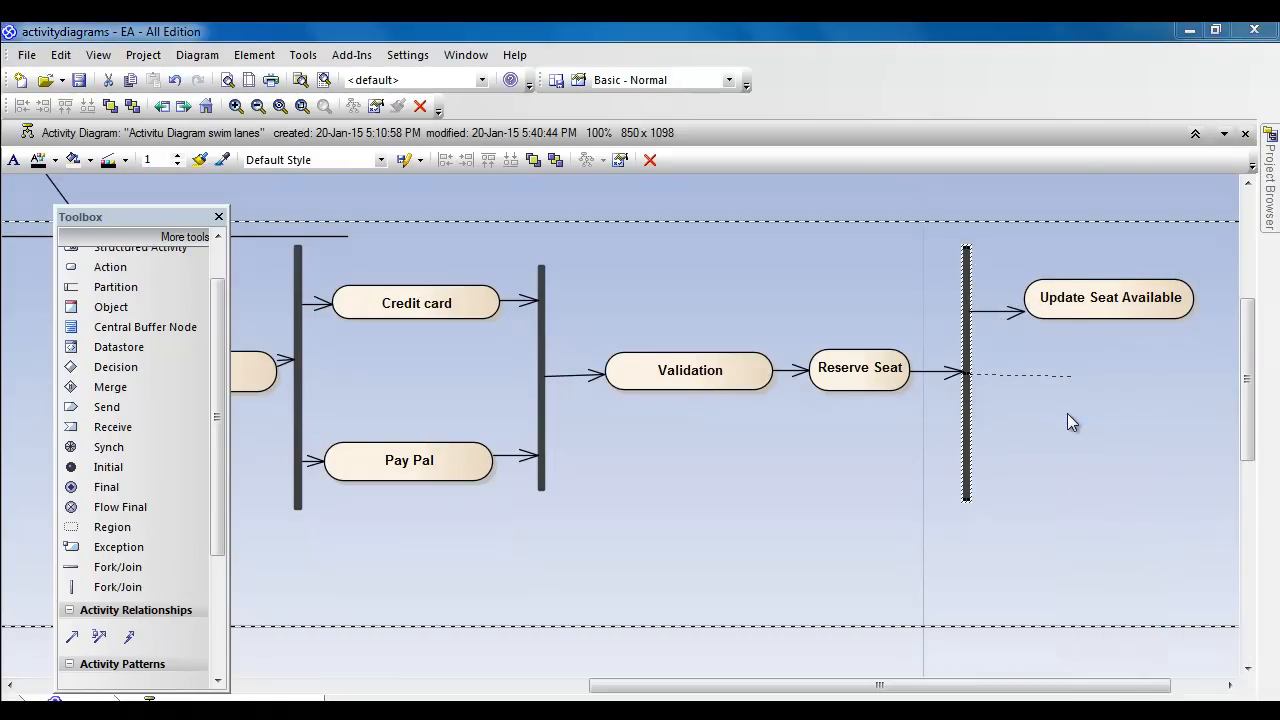
text(R)
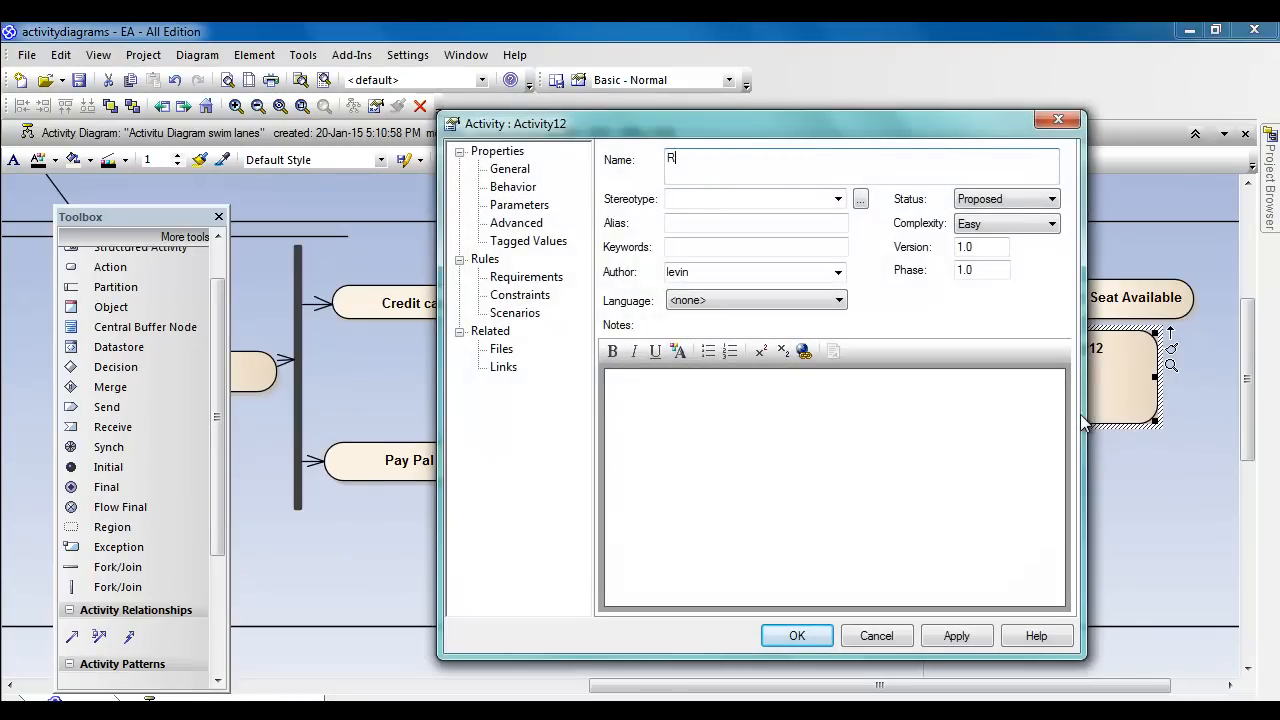
text(E)
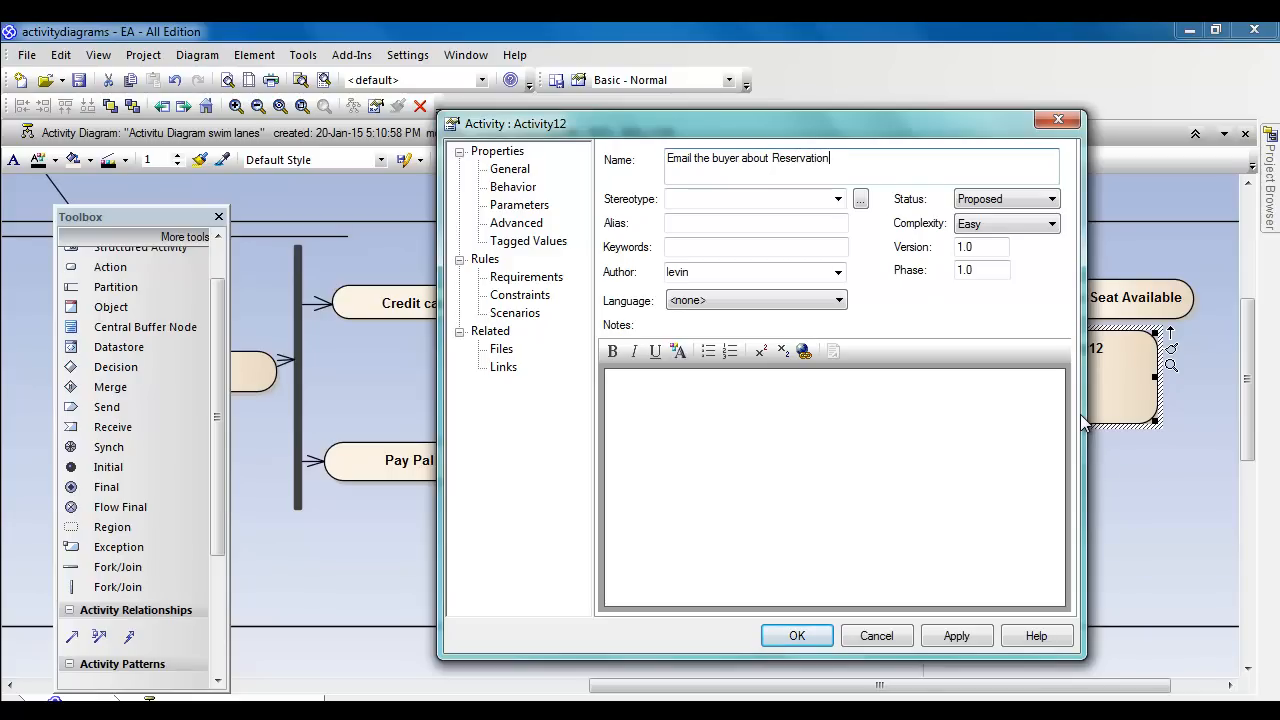
click(797, 636)
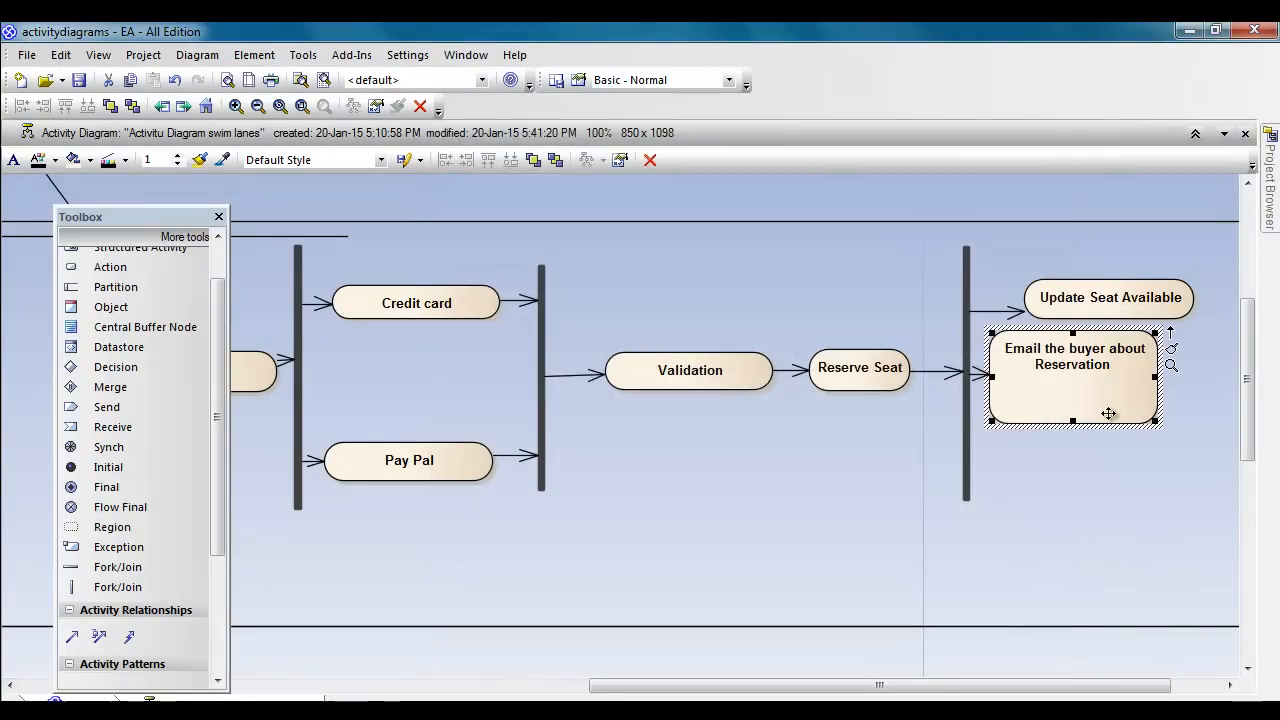
Step: Shrink "Email the buyer about Reservation", place it below "Update Seat Available" near the fork's lower end, and level its incoming flow
drag(1072, 418, 1097, 428)
click(995, 385)
drag(997, 422, 998, 427)
drag(1098, 450, 1069, 442)
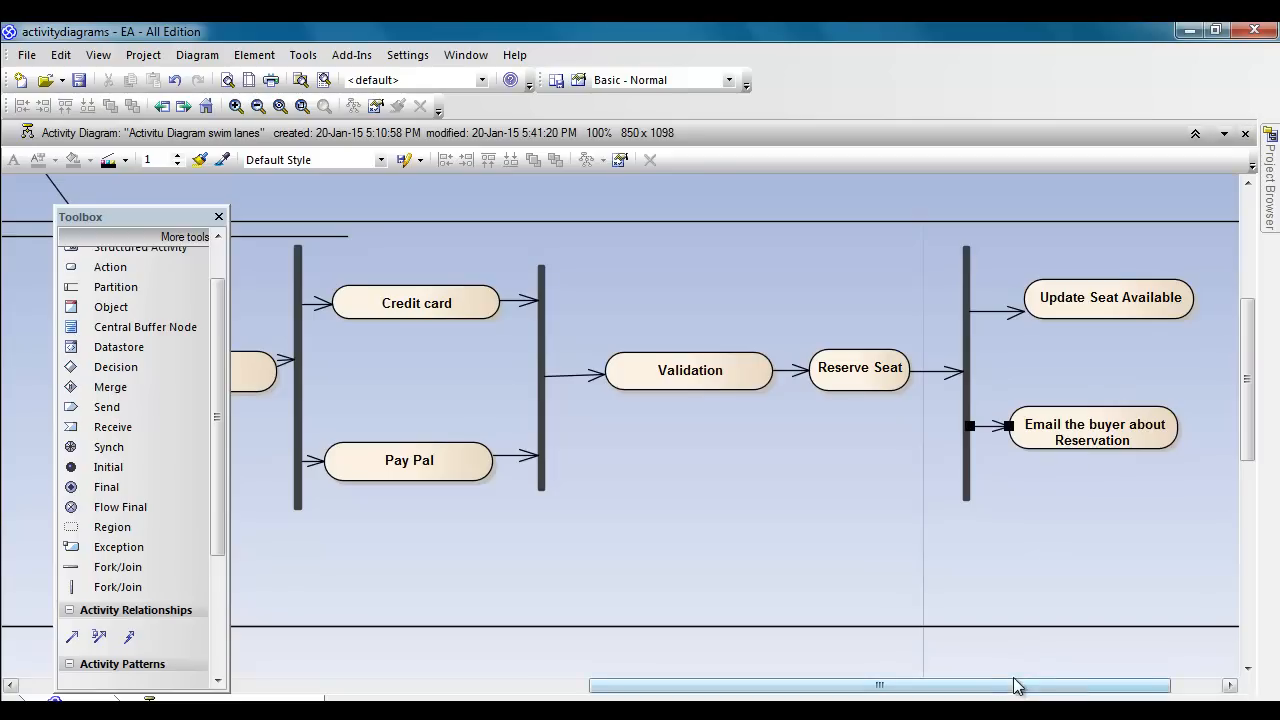
drag(1015, 685, 1066, 685)
click(1020, 430)
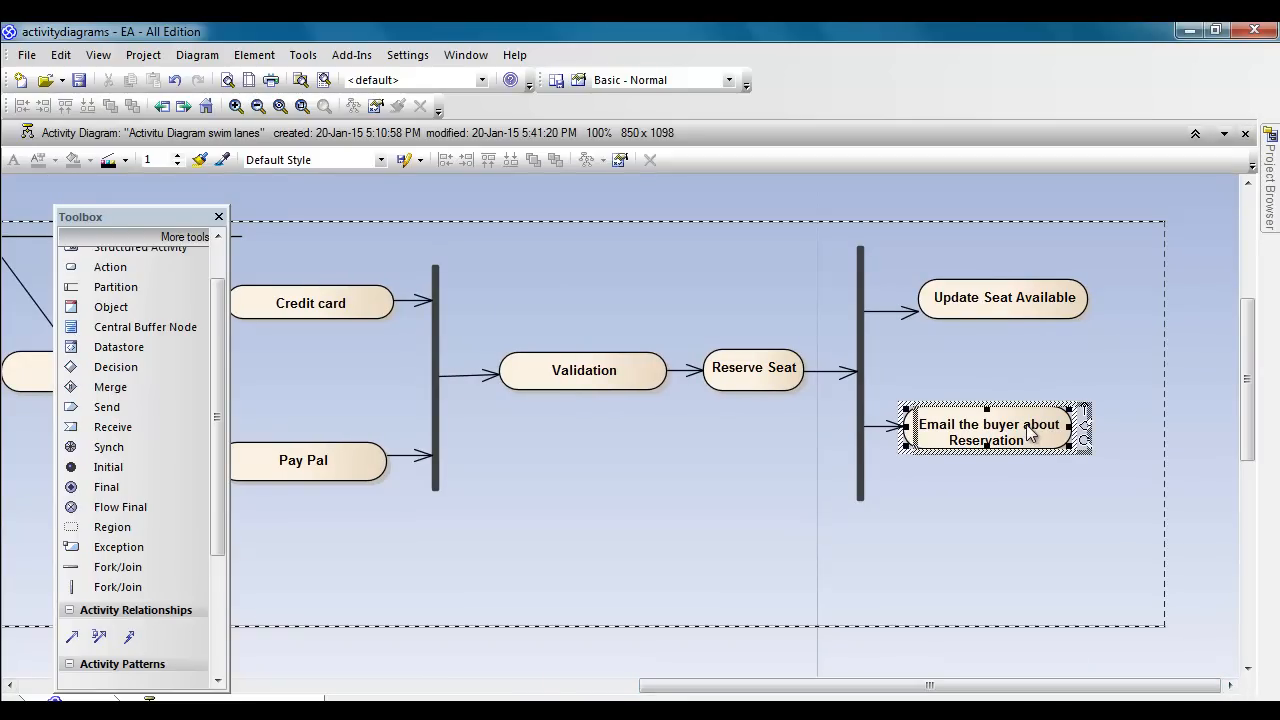
drag(1030, 432, 1038, 432)
Step: Add a vertical fork bar with a Control Flow from "Update Seat Available" and move it just beyond the activity
click(1052, 281)
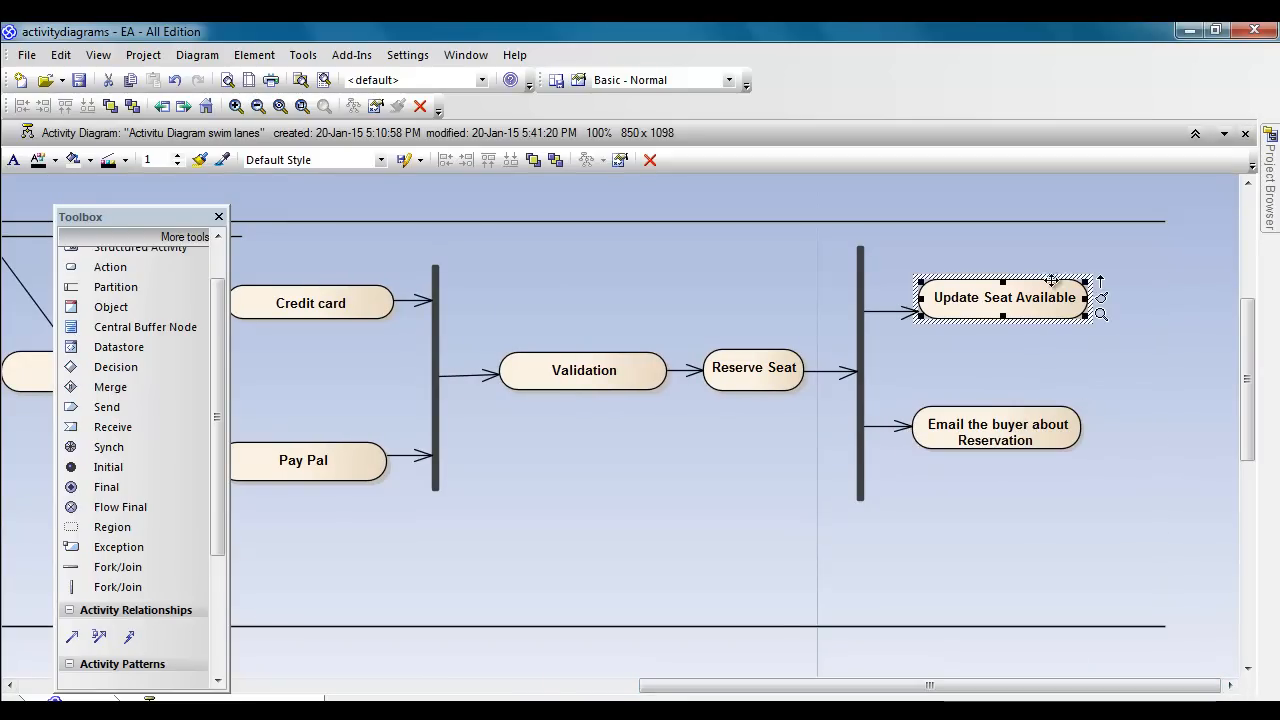
mouse_move(1100, 285)
mouse_down()
mouse_move(1117, 291)
mouse_move(1106, 308)
mouse_up()
mouse_move(1176, 186)
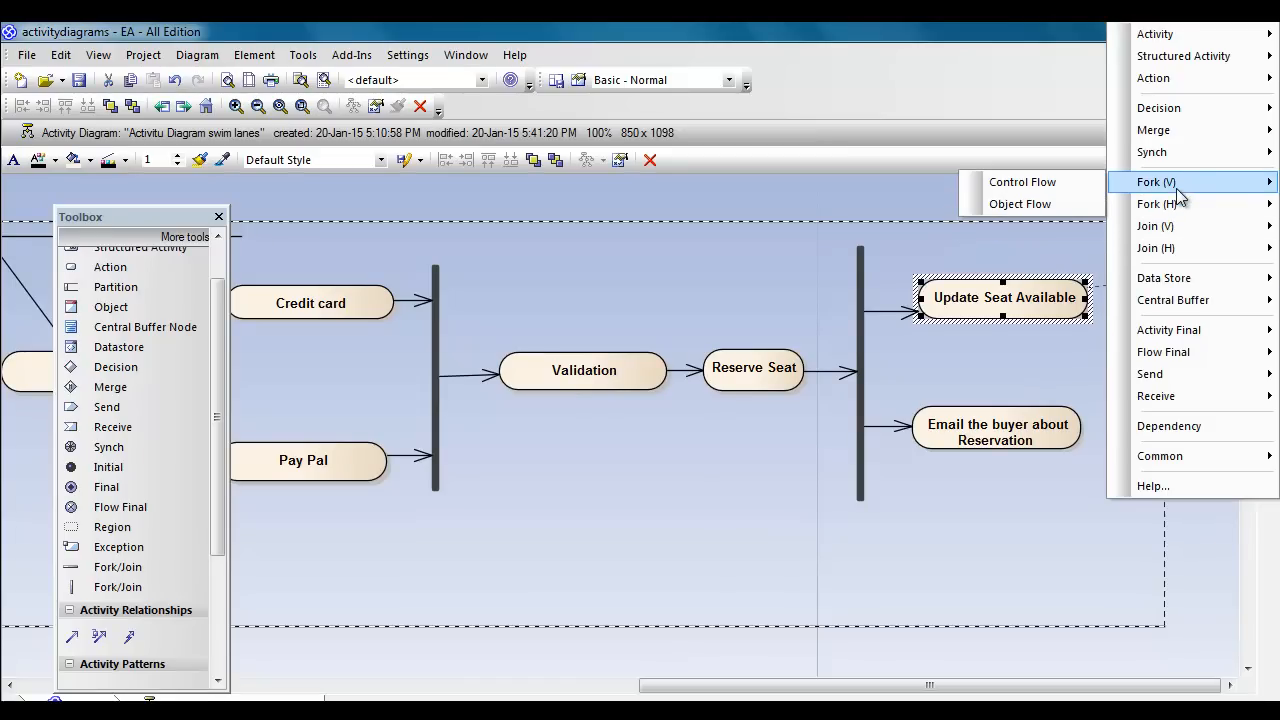
click(1030, 181)
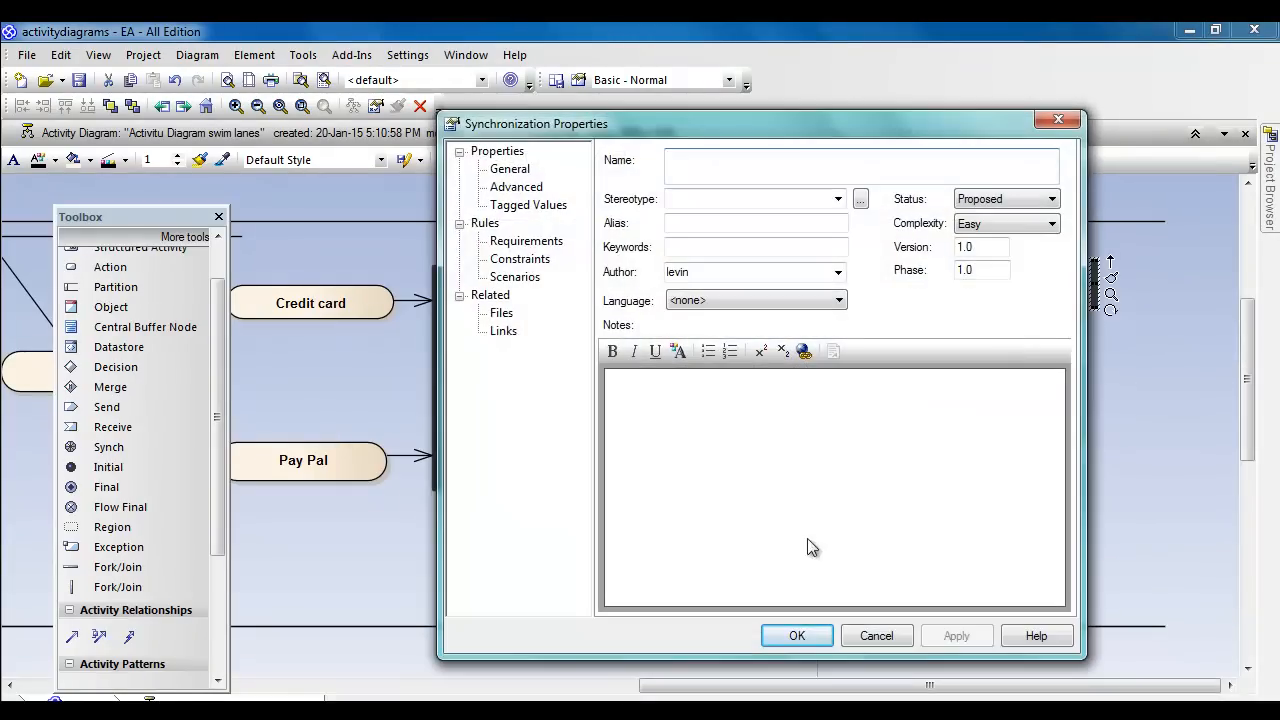
click(797, 636)
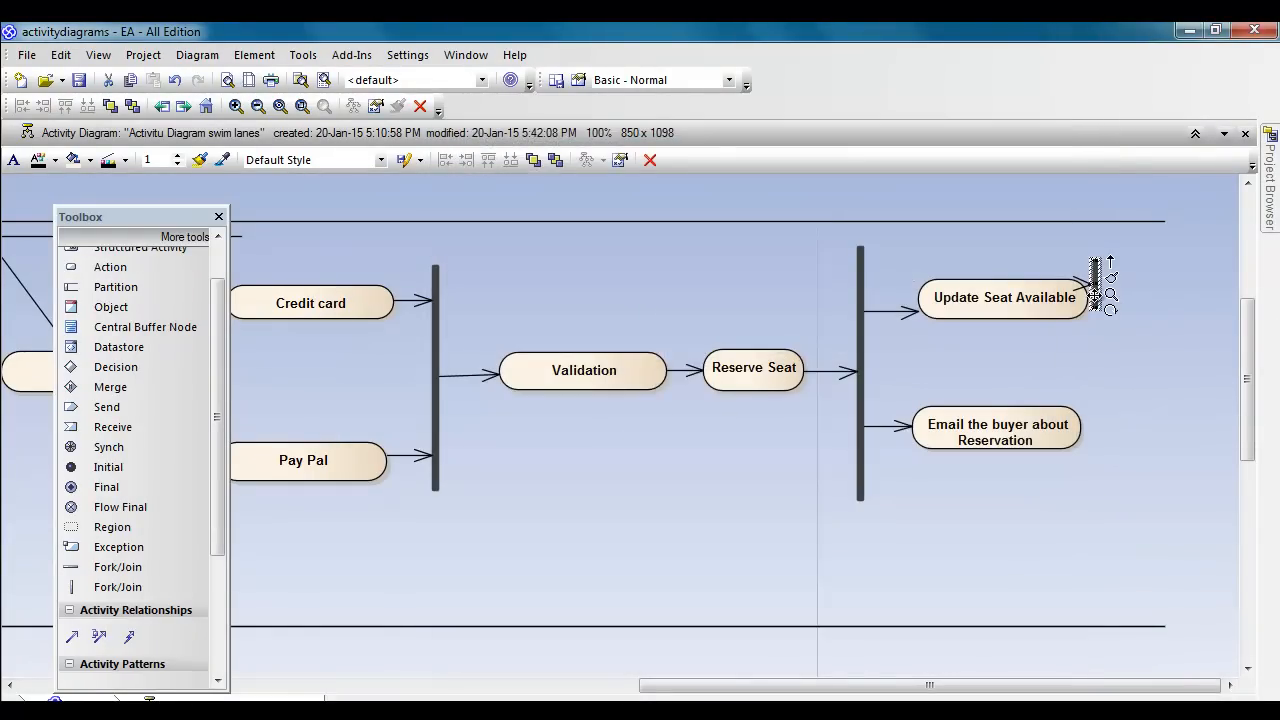
drag(1110, 298, 1117, 318)
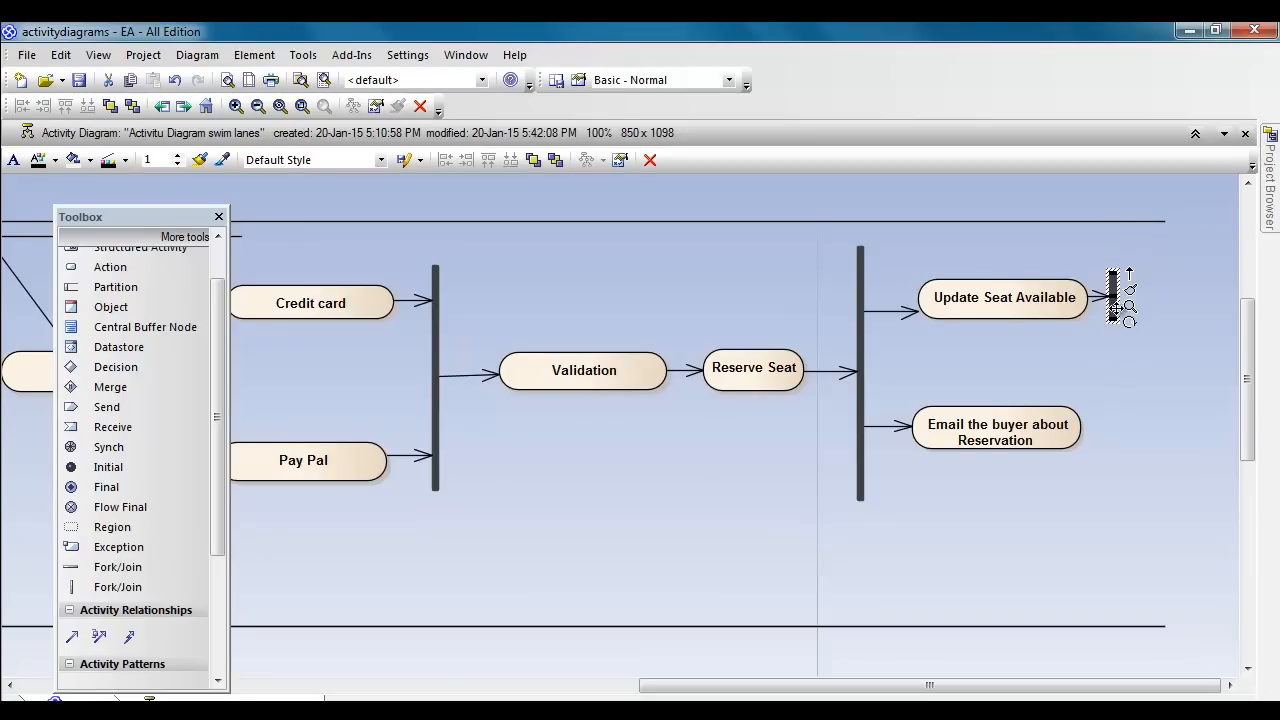
Step: Lengthen the closing bar to extend past "Email the buyer about Reservation" and move it farther from the two activities
click(1135, 420)
click(1112, 313)
mouse_move(1110, 318)
mouse_down()
mouse_move(1122, 530)
mouse_move(1125, 505)
mouse_up()
click(1060, 352)
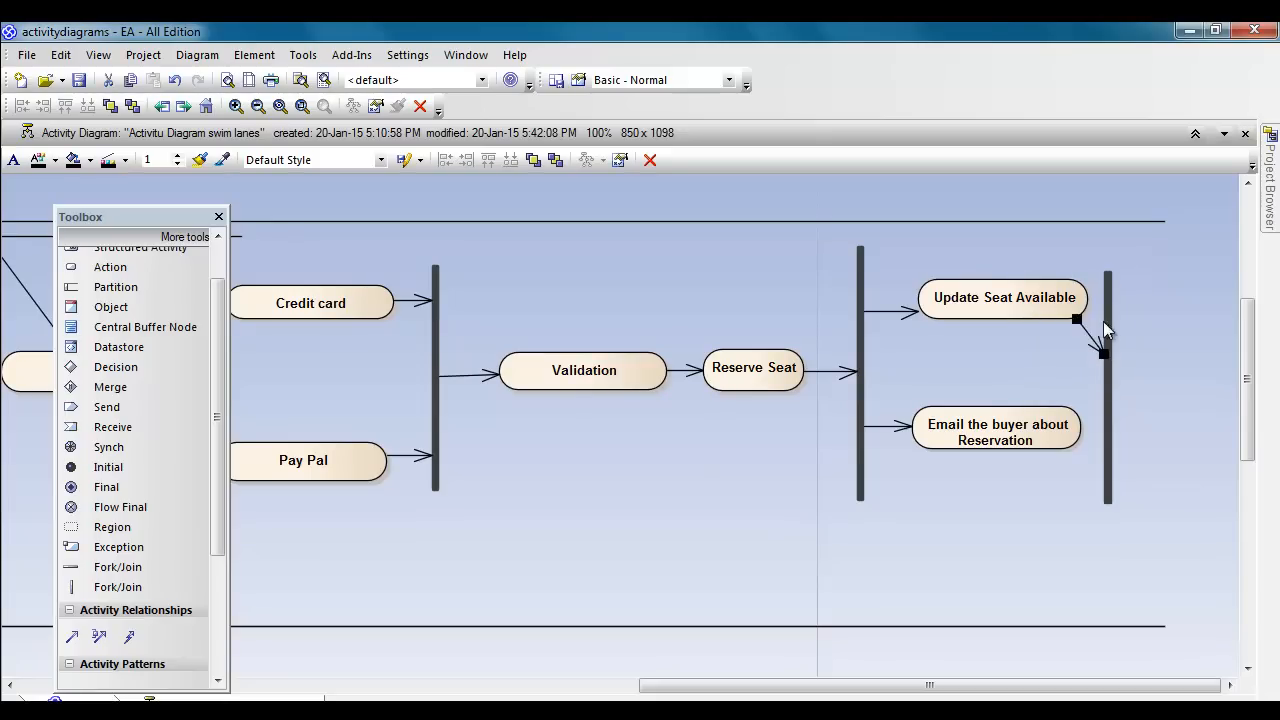
mouse_move(1103, 331)
mouse_down()
mouse_move(1104, 314)
mouse_move(1107, 333)
mouse_up()
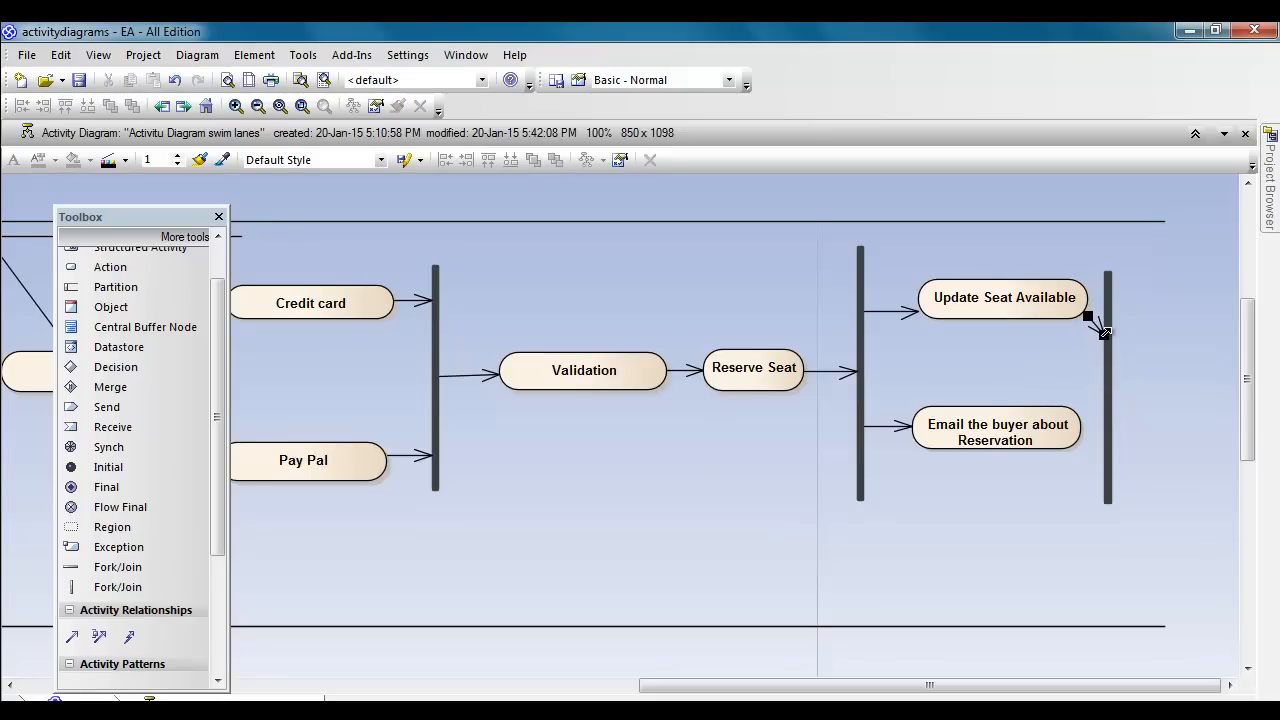
drag(1105, 377, 1116, 374)
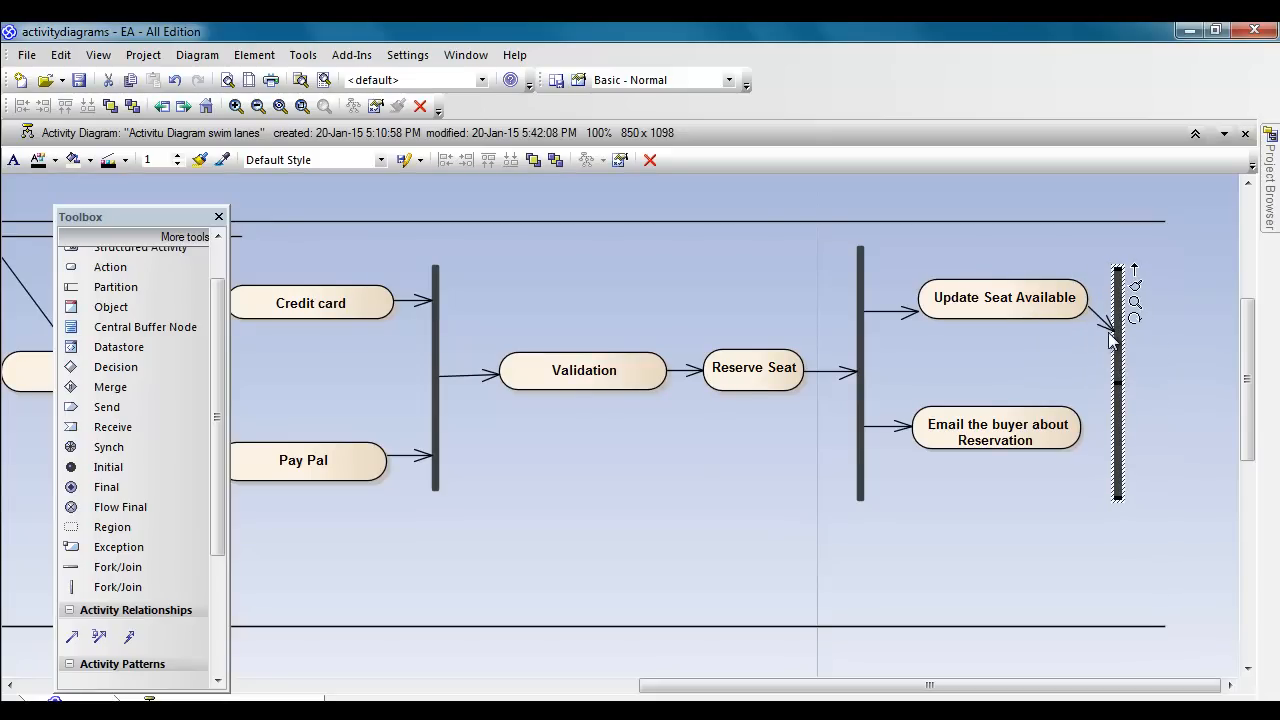
mouse_move(1115, 329)
mouse_down()
mouse_move(1124, 318)
mouse_move(1134, 334)
mouse_up()
Step: Straighten the Control Flow from "Update Seat Available" to the closing bar by adjusting both of its ends
click(1114, 329)
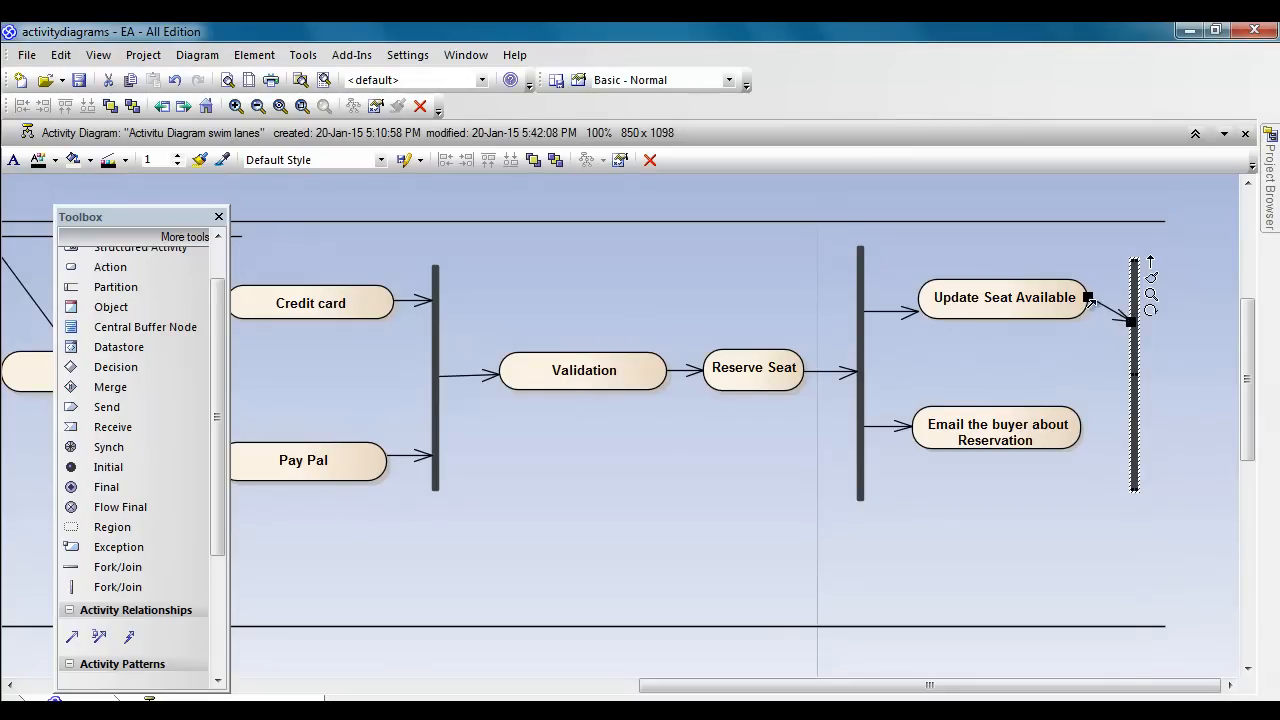
click(1088, 303)
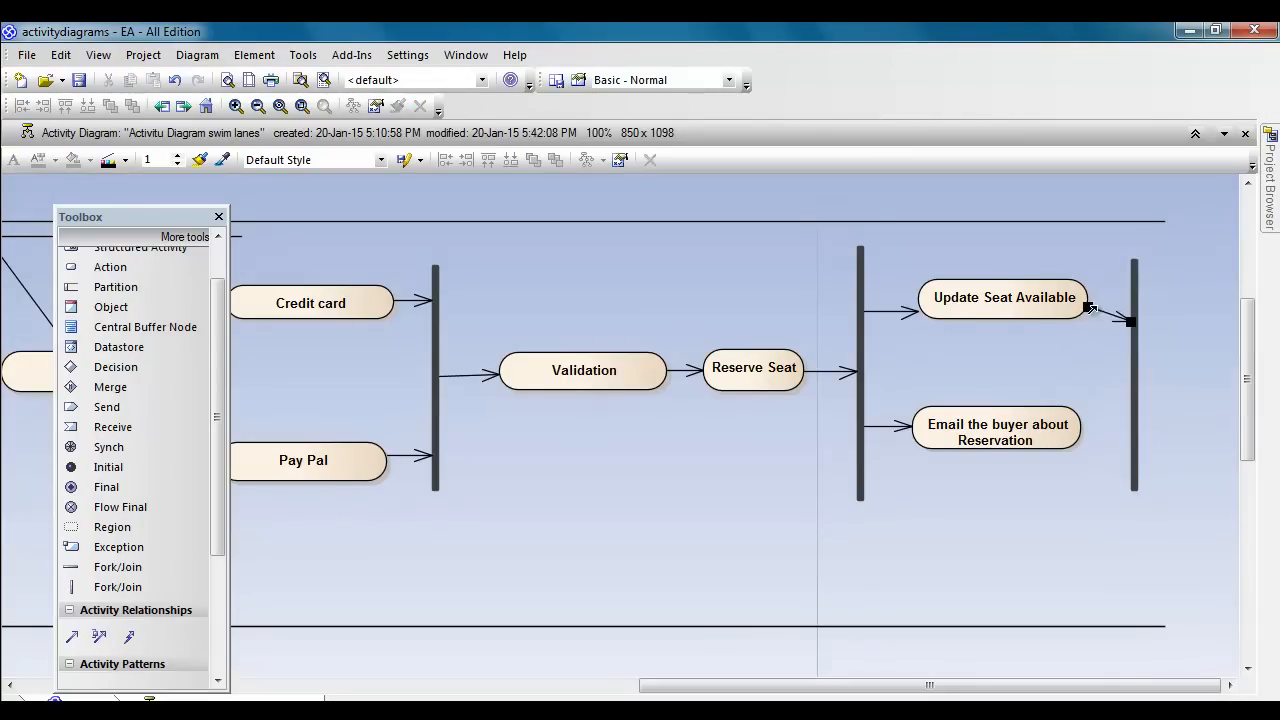
drag(1130, 323, 1130, 306)
Step: Draw a Control Flow from "Email the buyer about Reservation" to the closing bar
click(1062, 448)
drag(1093, 421, 1137, 432)
click(1168, 441)
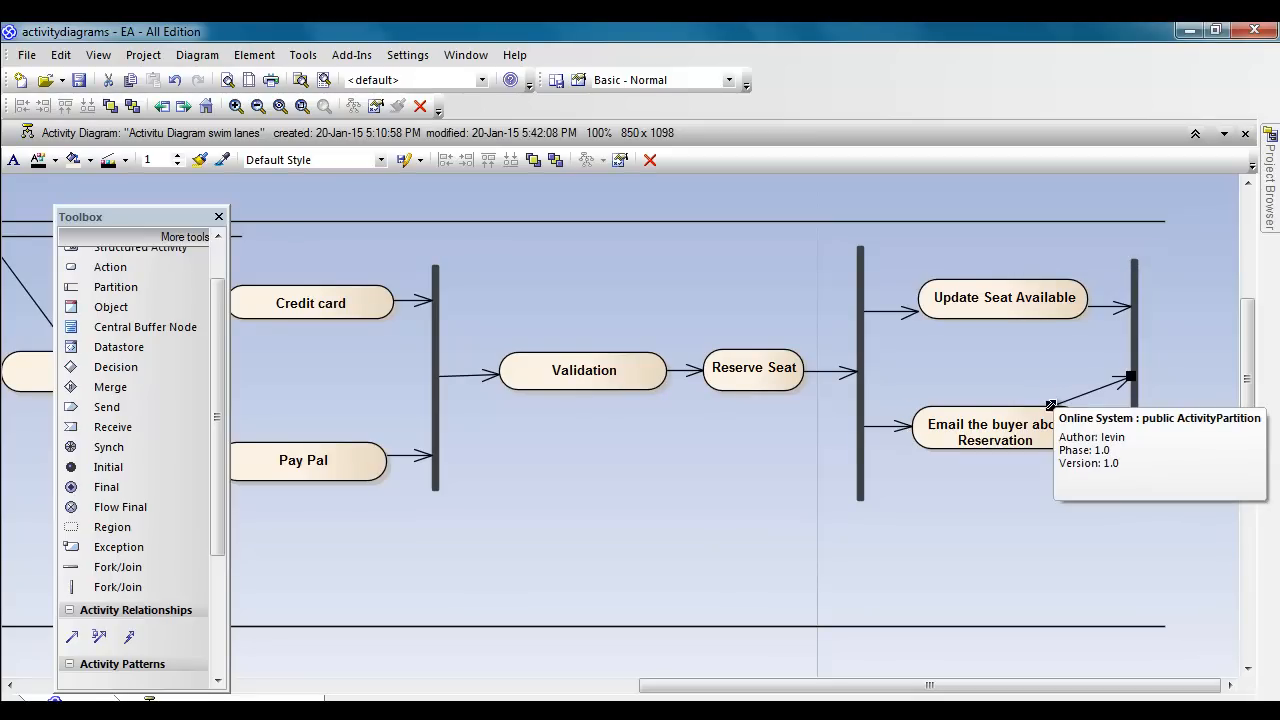
Step: Straighten the Control Flow from "Email the buyer about Reservation" to the closing bar by adjusting both of its ends
drag(1052, 405, 1084, 424)
drag(1130, 378, 1129, 425)
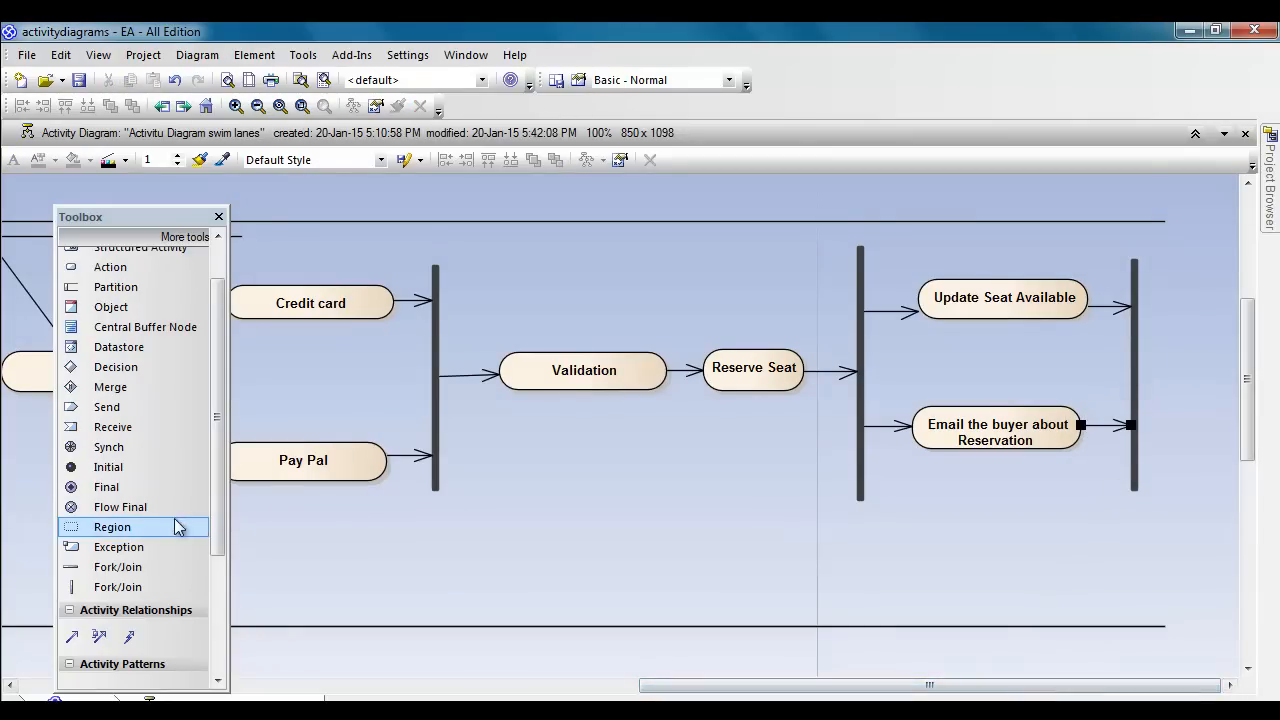
click(126, 489)
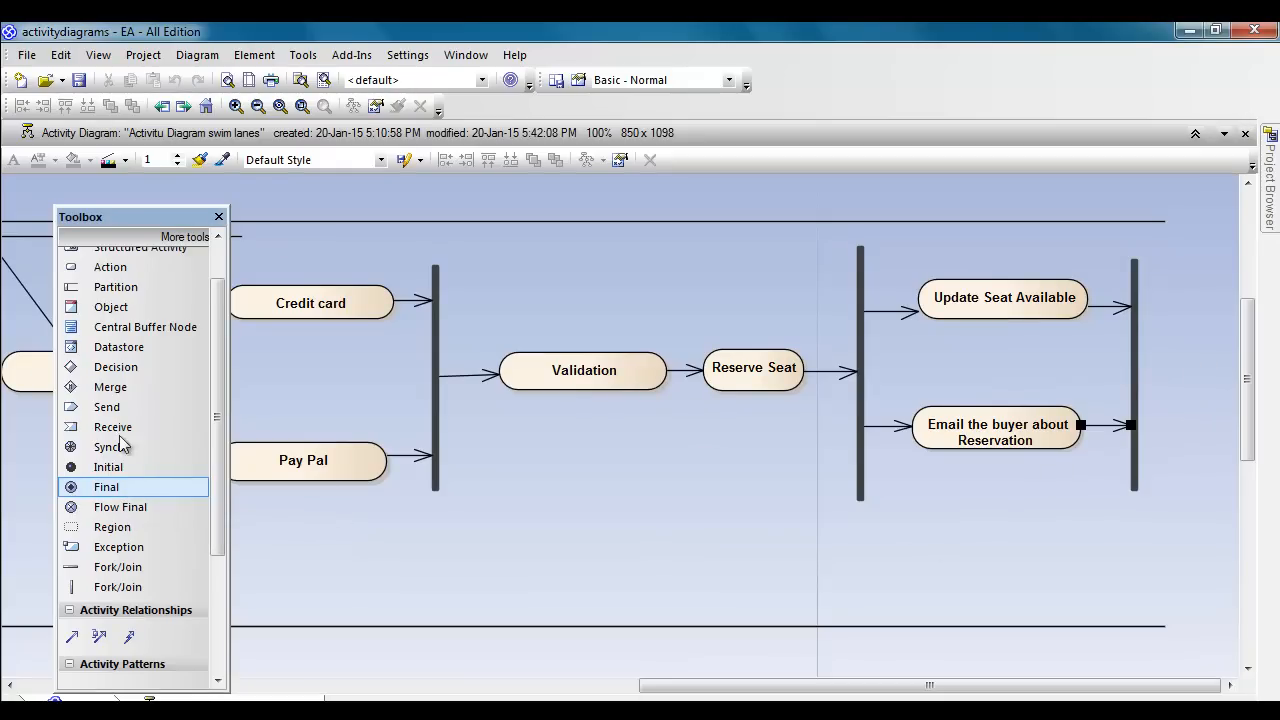
click(1140, 296)
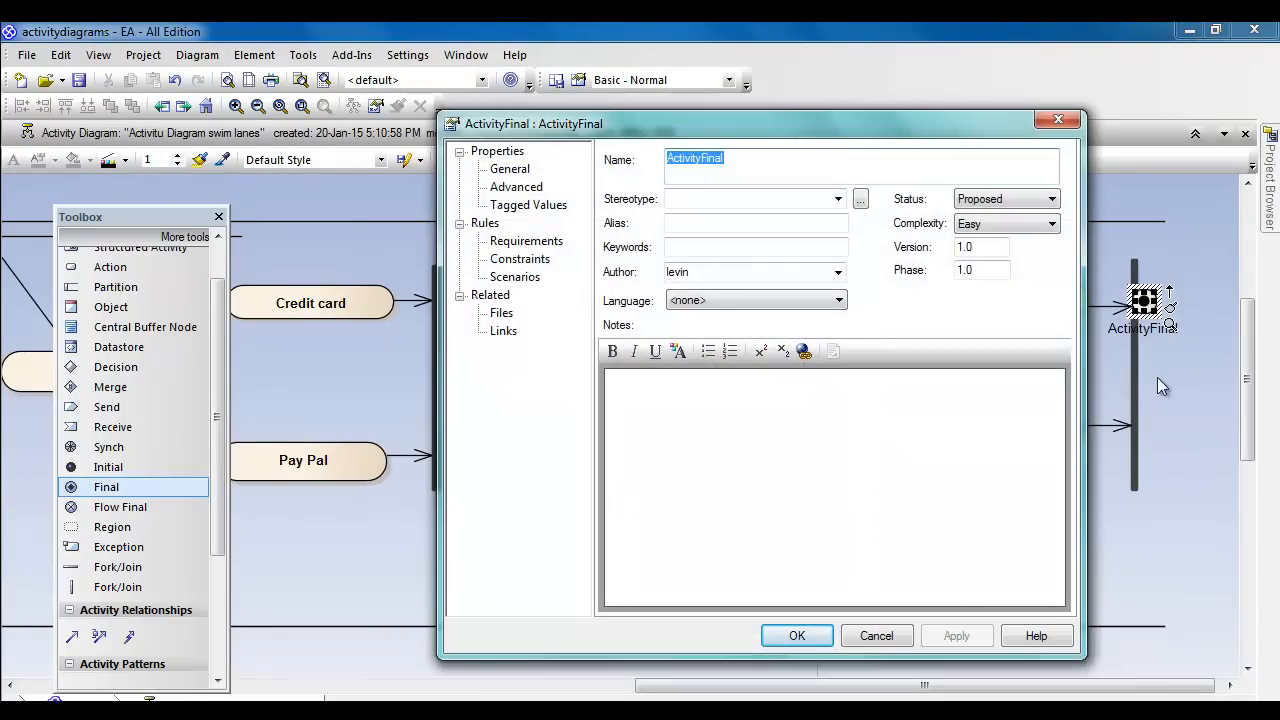
click(876, 636)
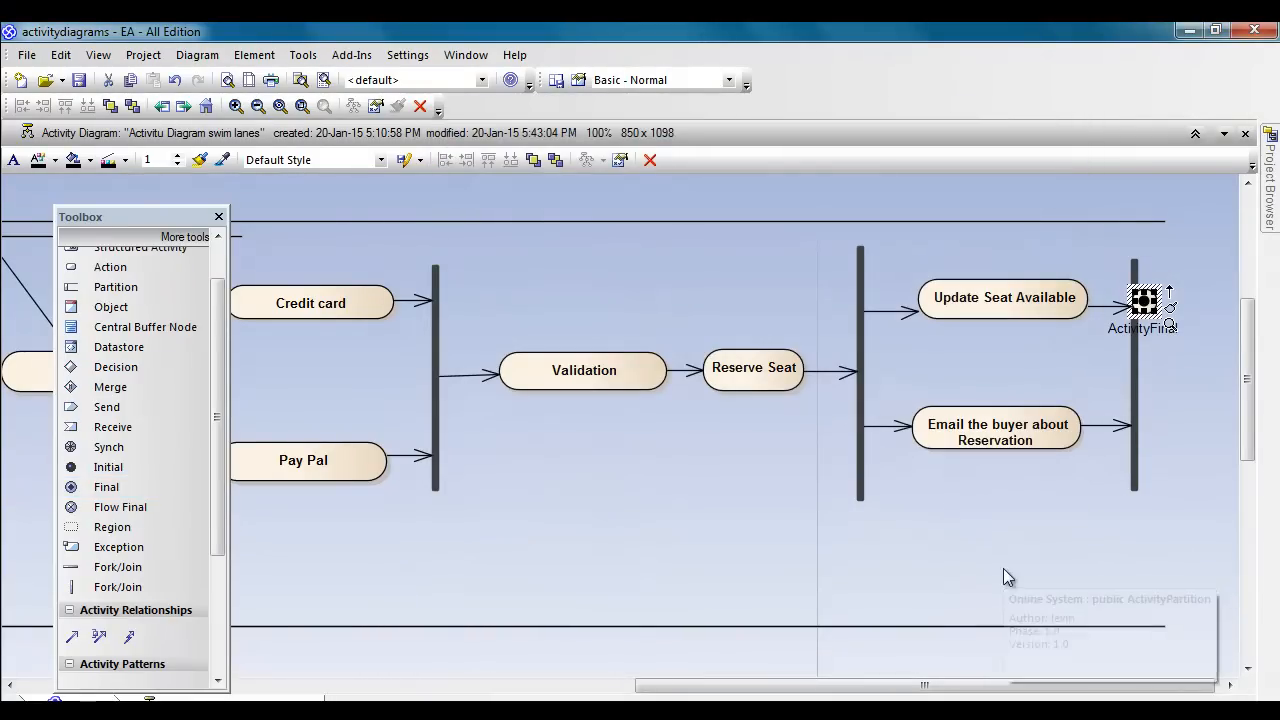
key(ctrl+z)
Step: Draw a Control Flow from the closing bar to a new Activity Final node just beyond it
click(1134, 340)
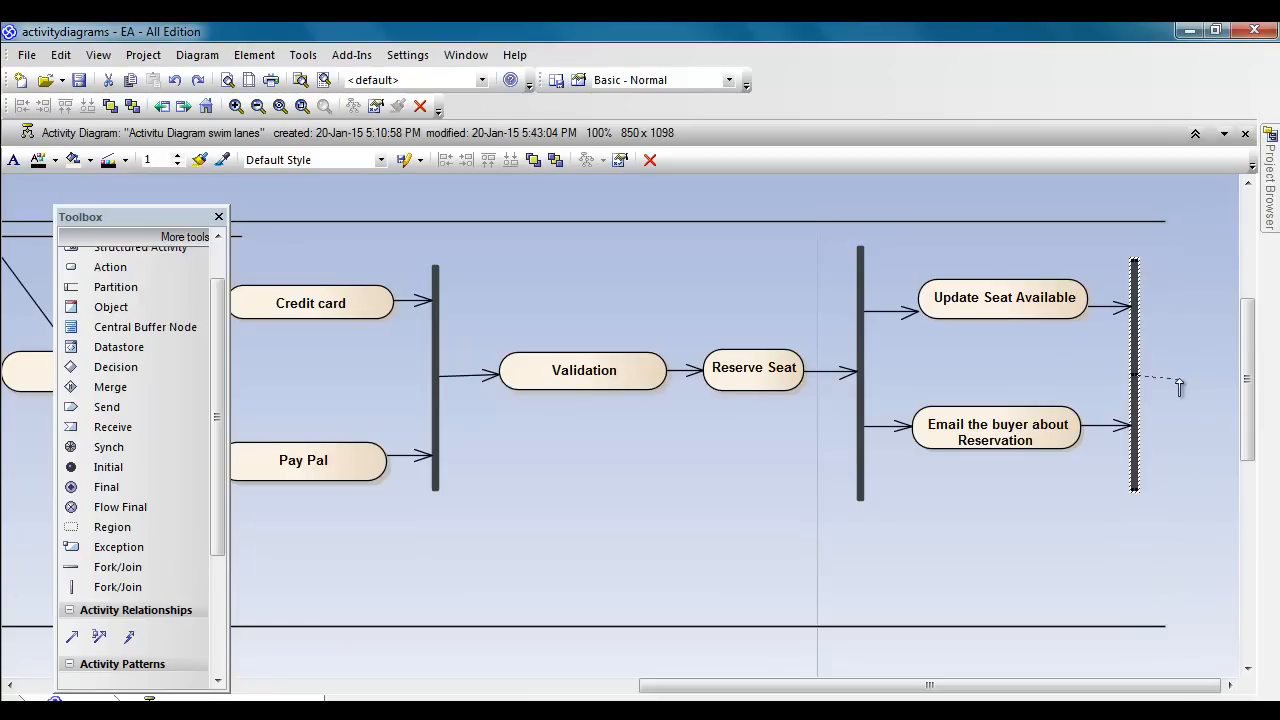
drag(1186, 377, 1186, 375)
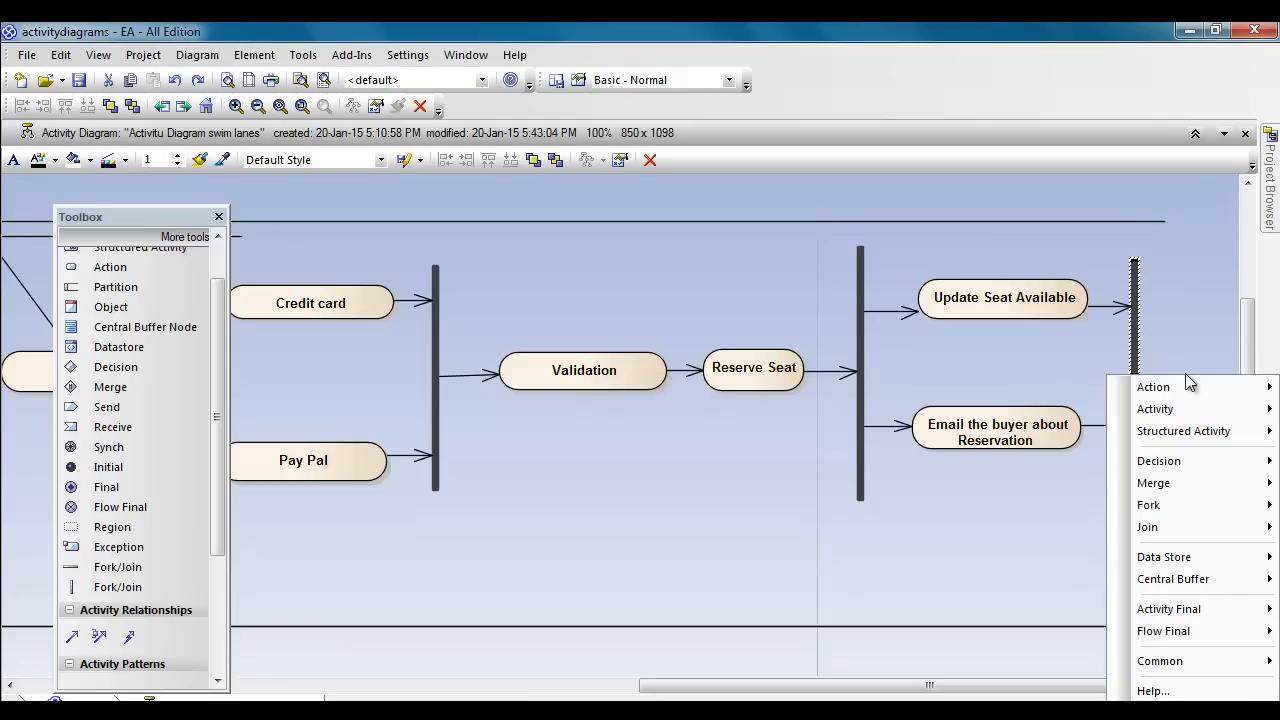
mouse_move(1186, 611)
click(1020, 609)
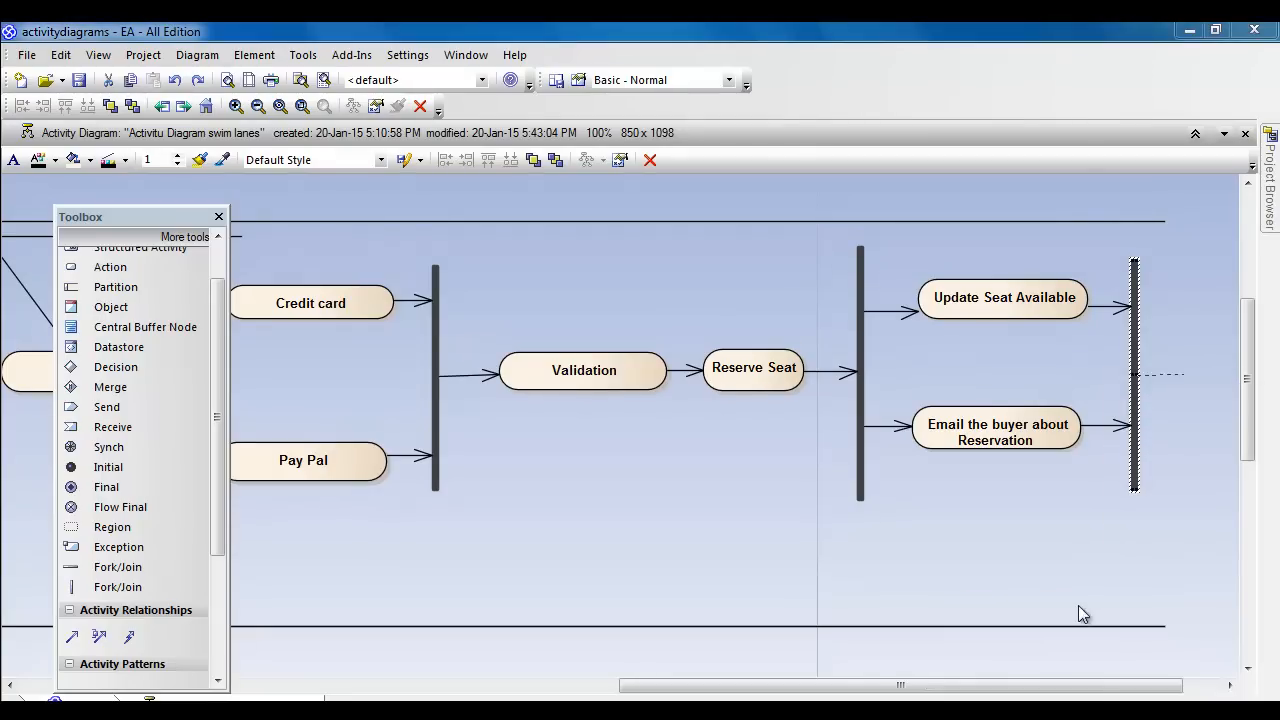
click(795, 636)
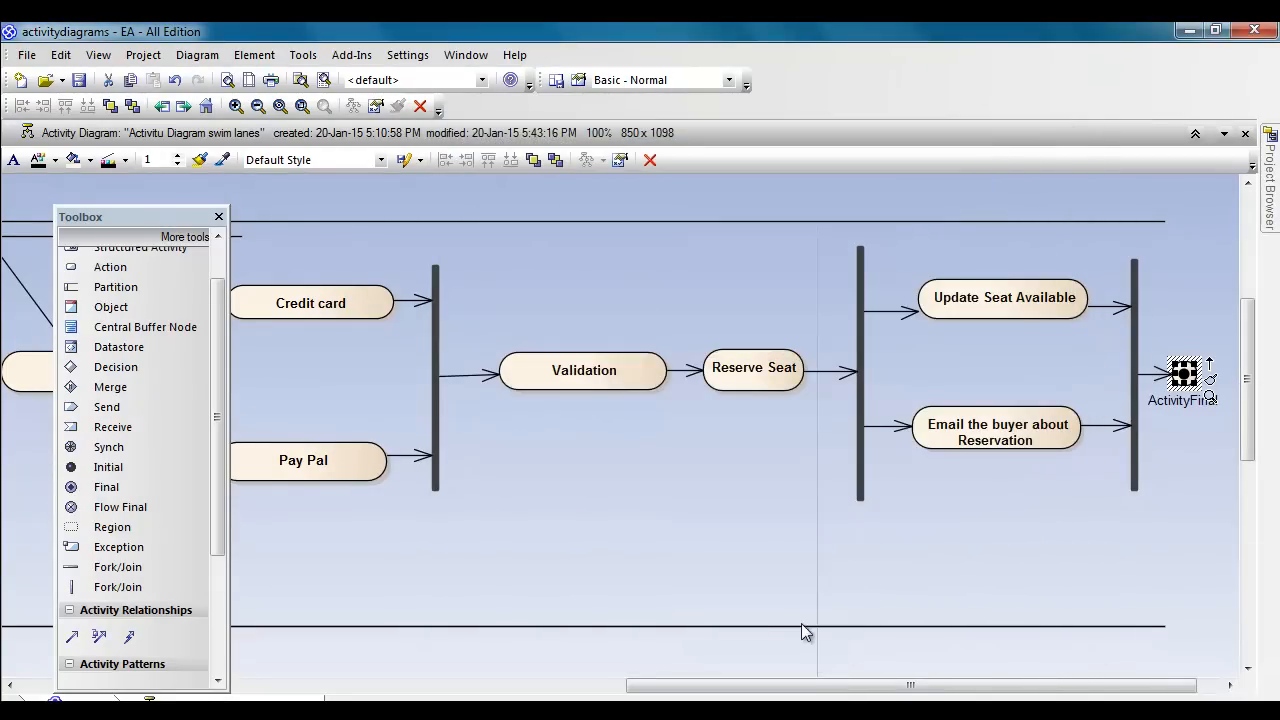
Step: Try to stretch the User lane to the width of the Online System lane, and undo both changes to its placement
click(978, 593)
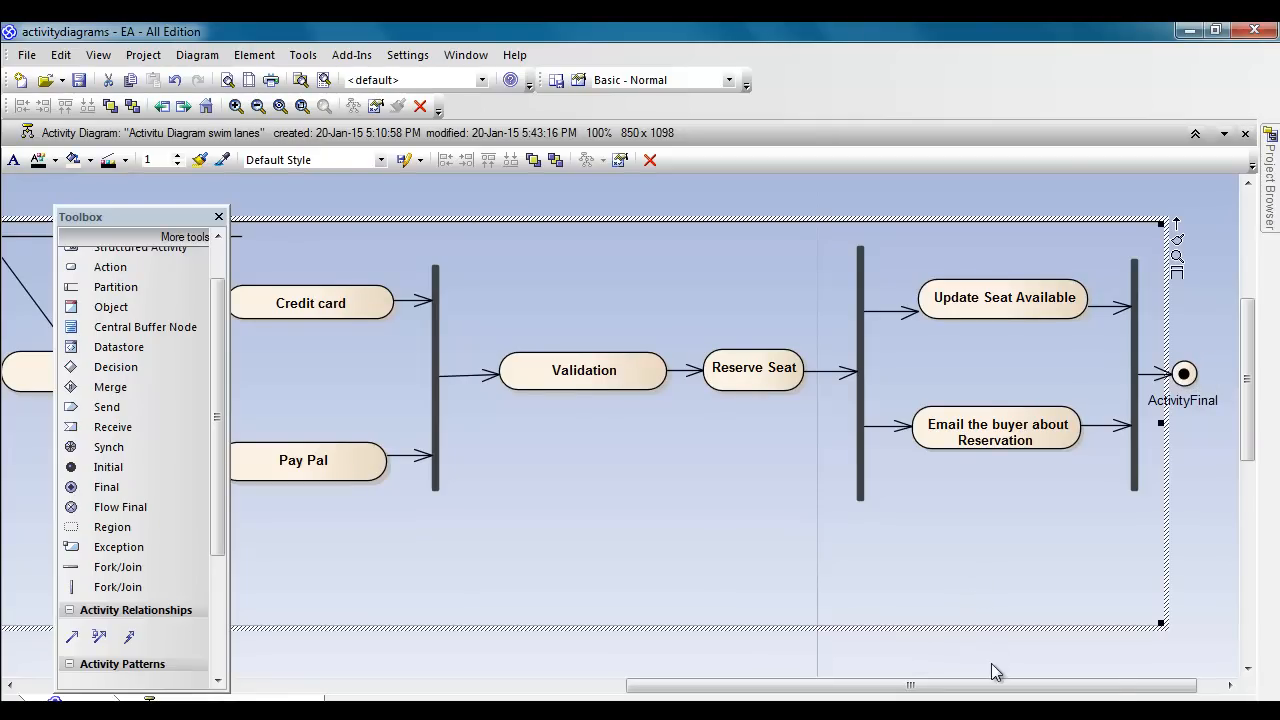
drag(1263, 455, 1270, 362)
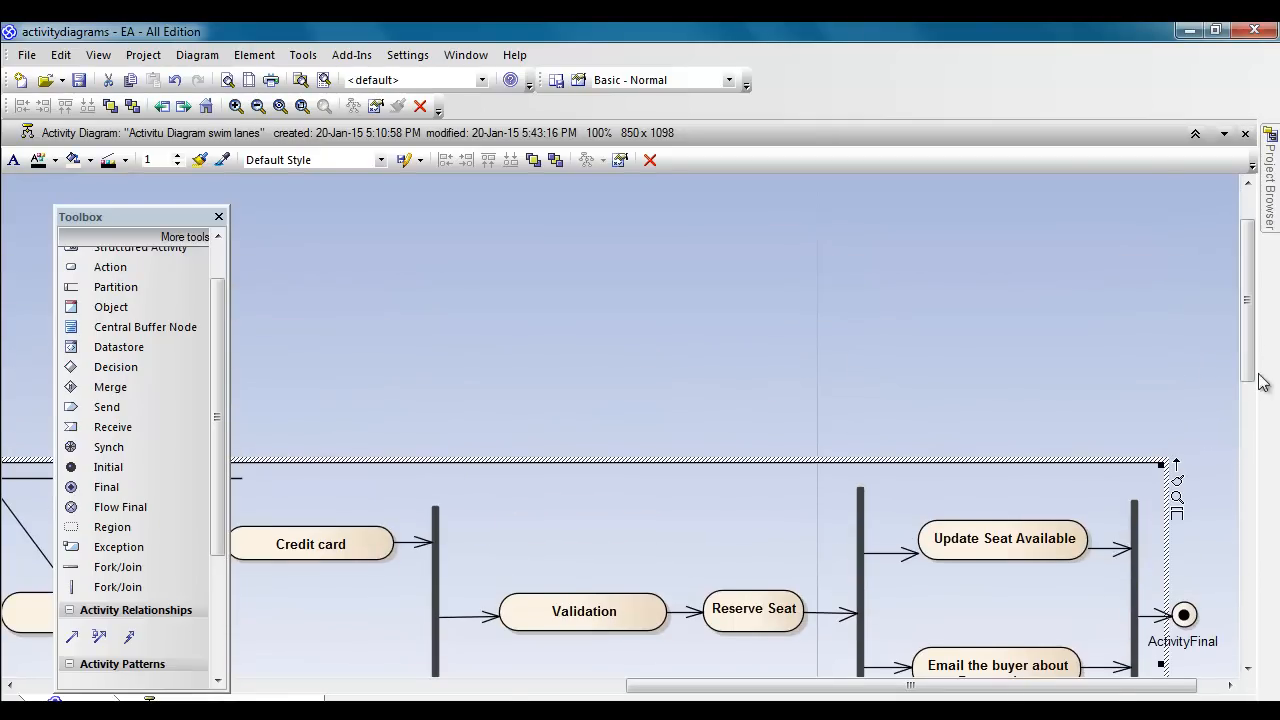
drag(980, 692, 674, 686)
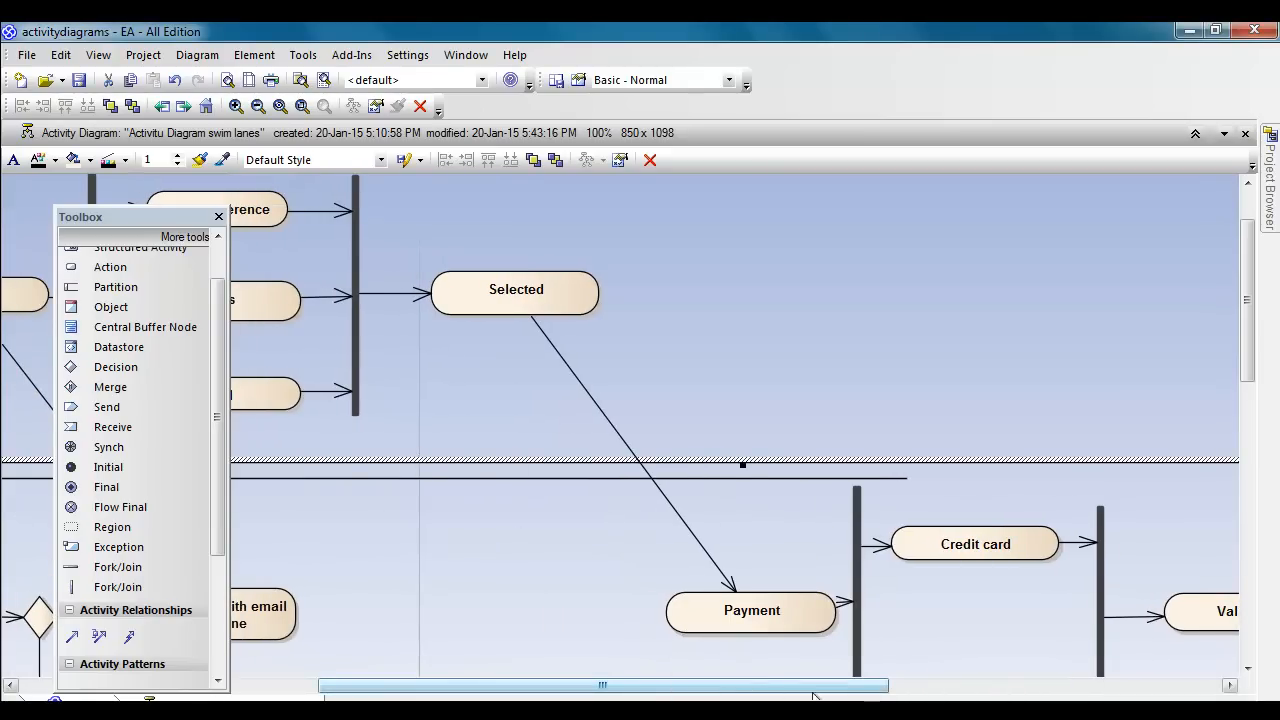
drag(776, 690, 1105, 688)
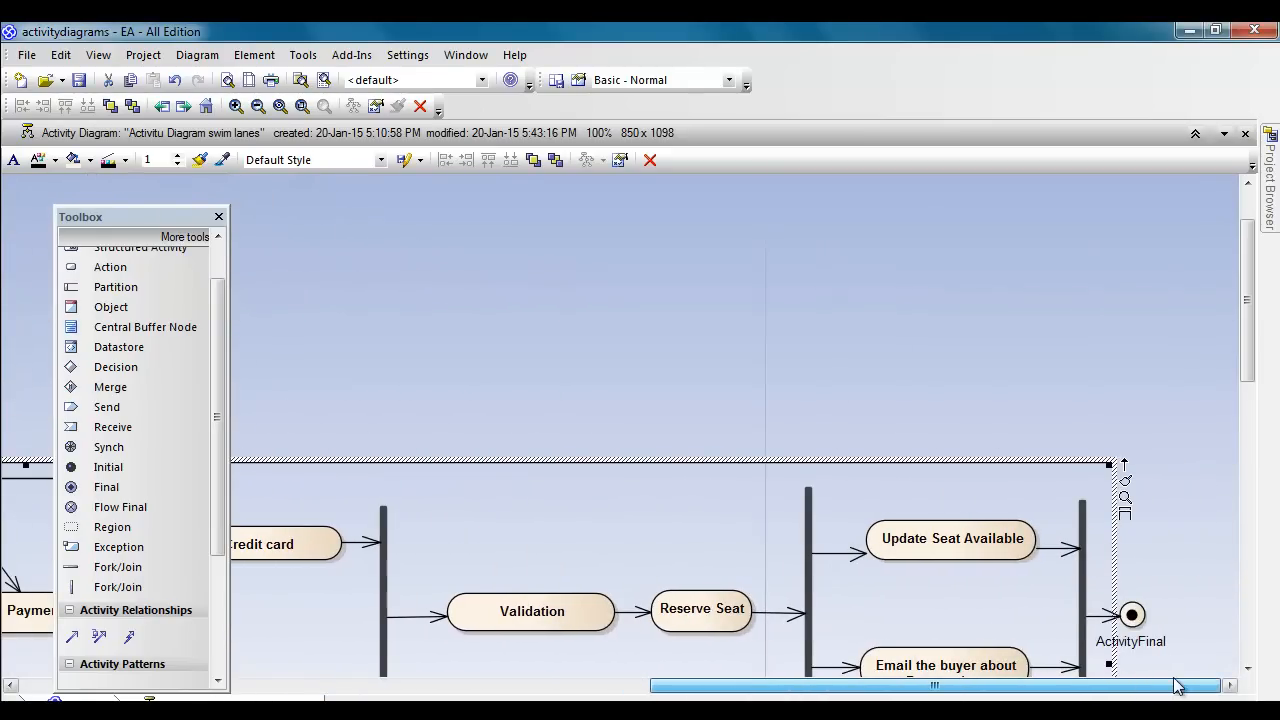
drag(1248, 343, 1255, 228)
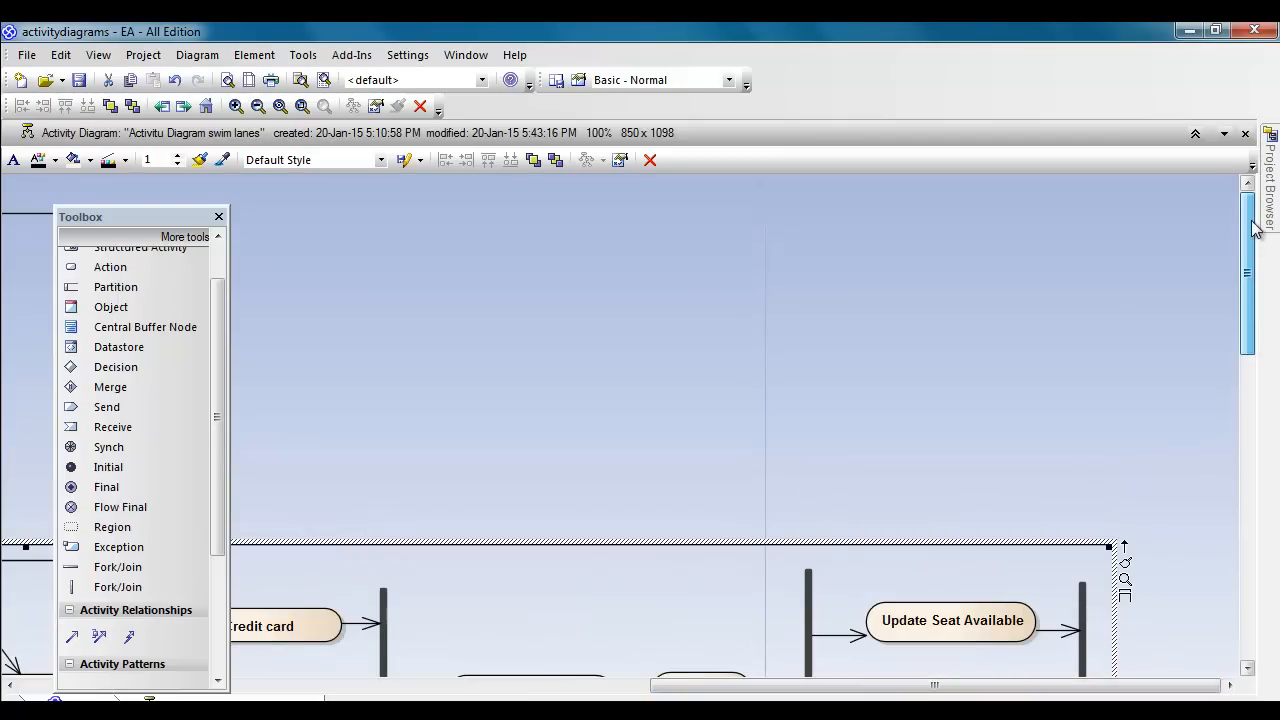
drag(812, 690, 485, 687)
click(718, 474)
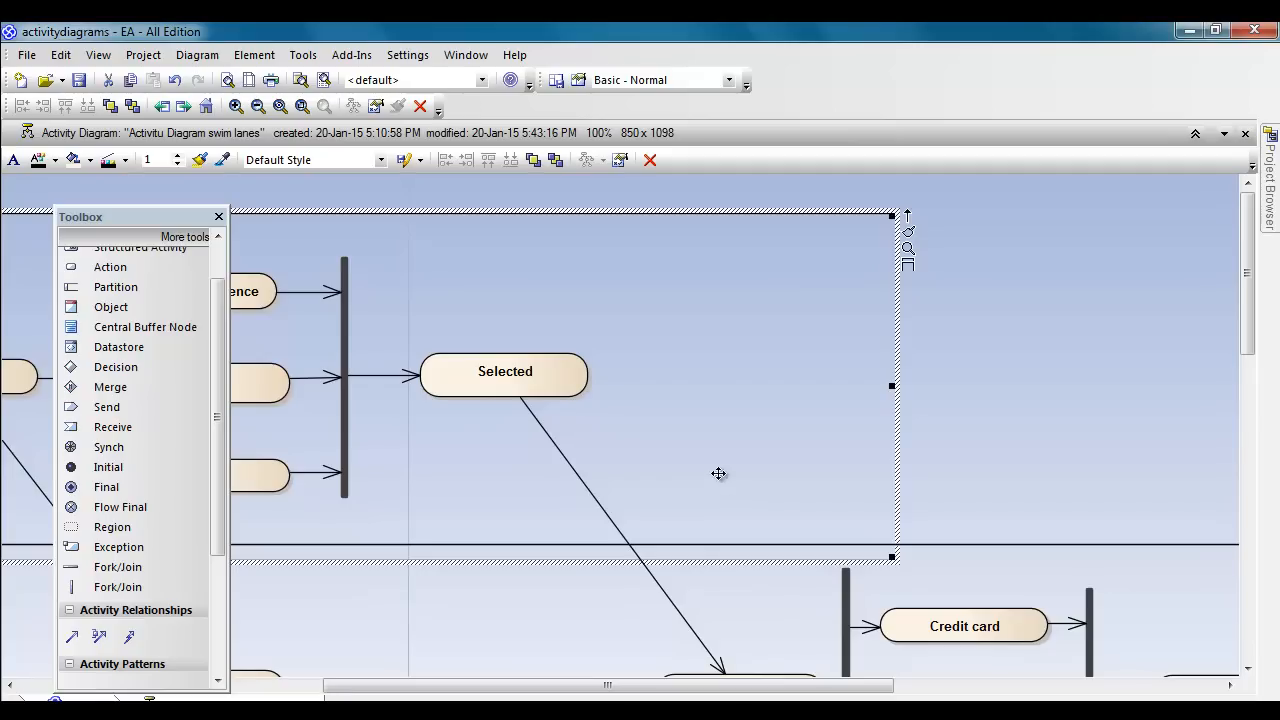
drag(894, 380, 1223, 363)
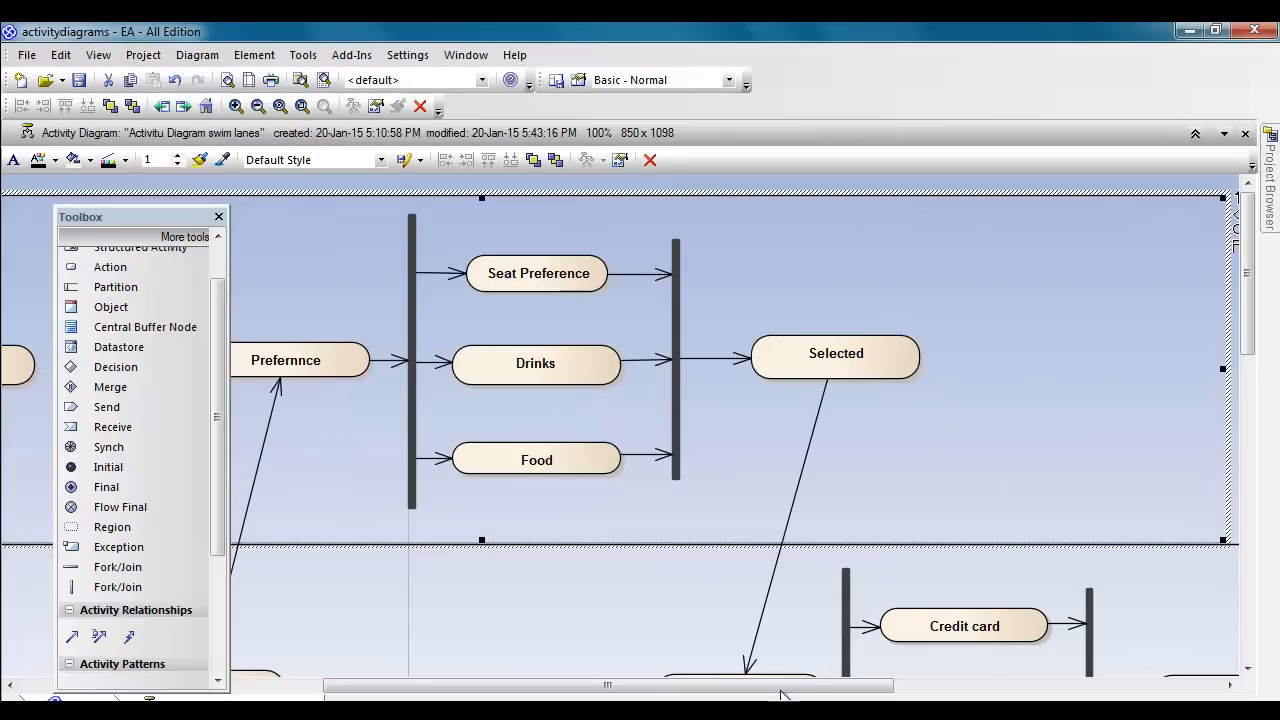
drag(771, 686, 1029, 686)
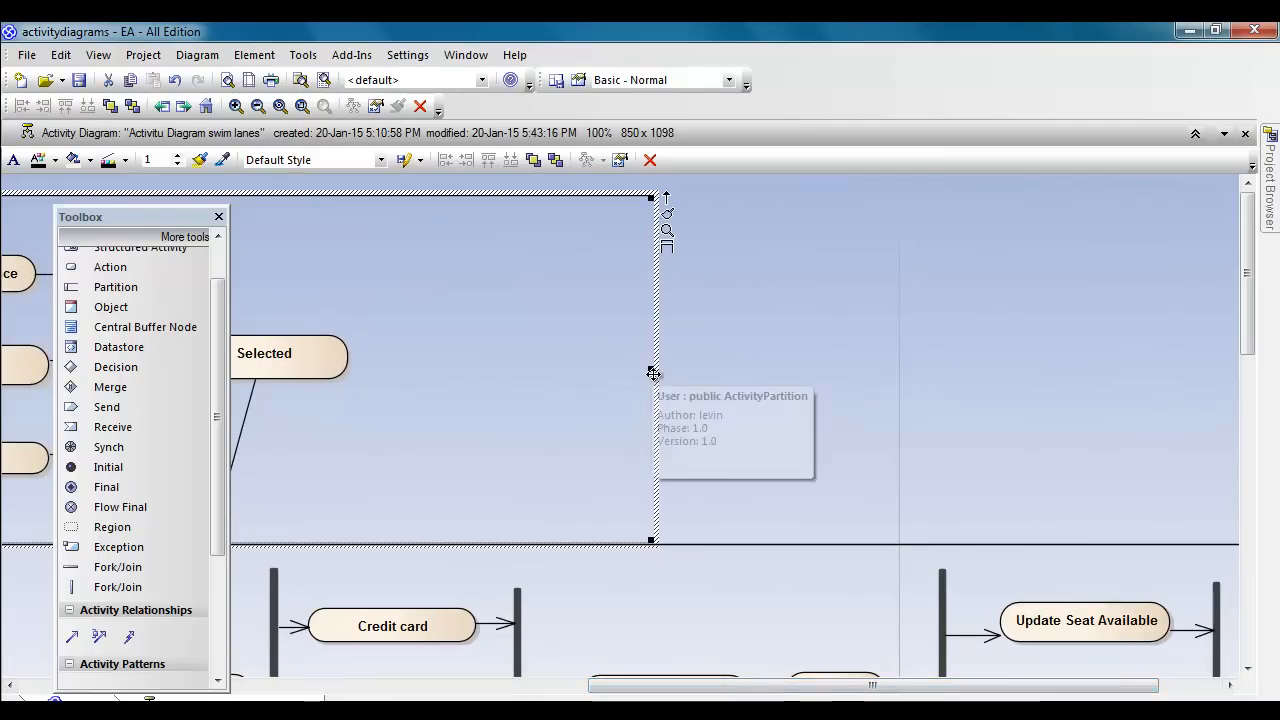
drag(653, 371, 1030, 367)
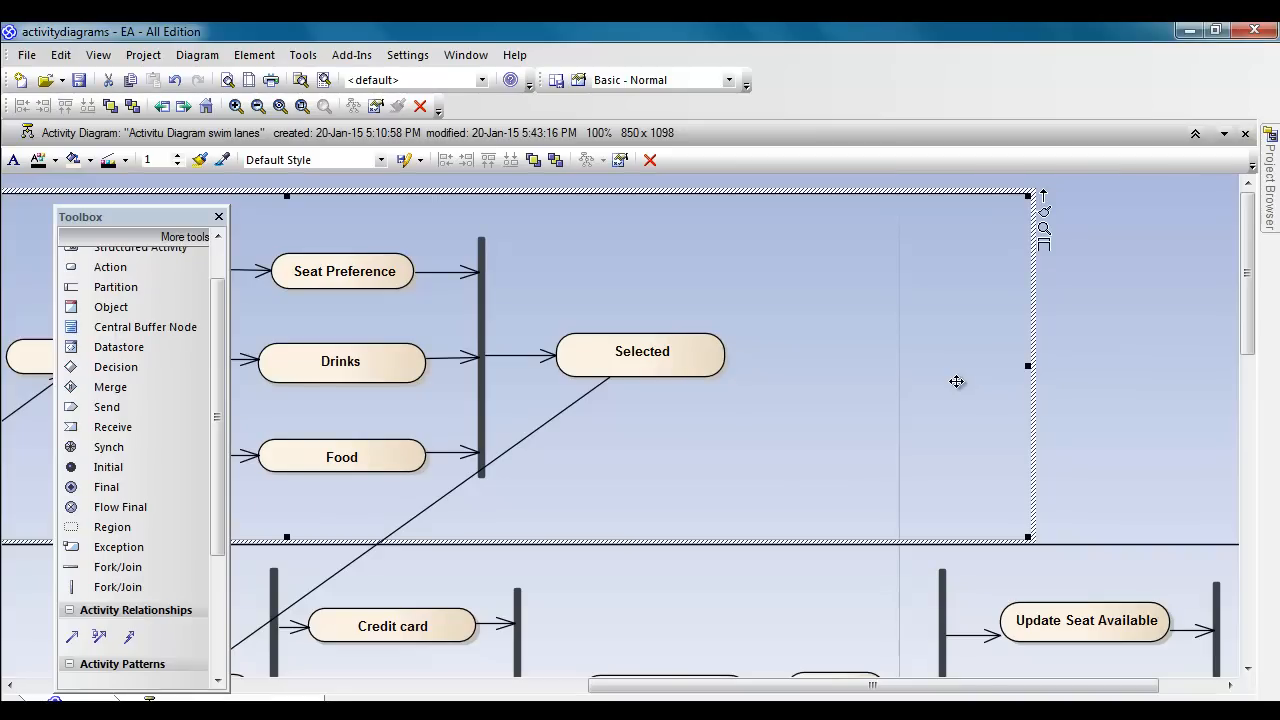
key(ctrl+z)
key(ctrl+z)
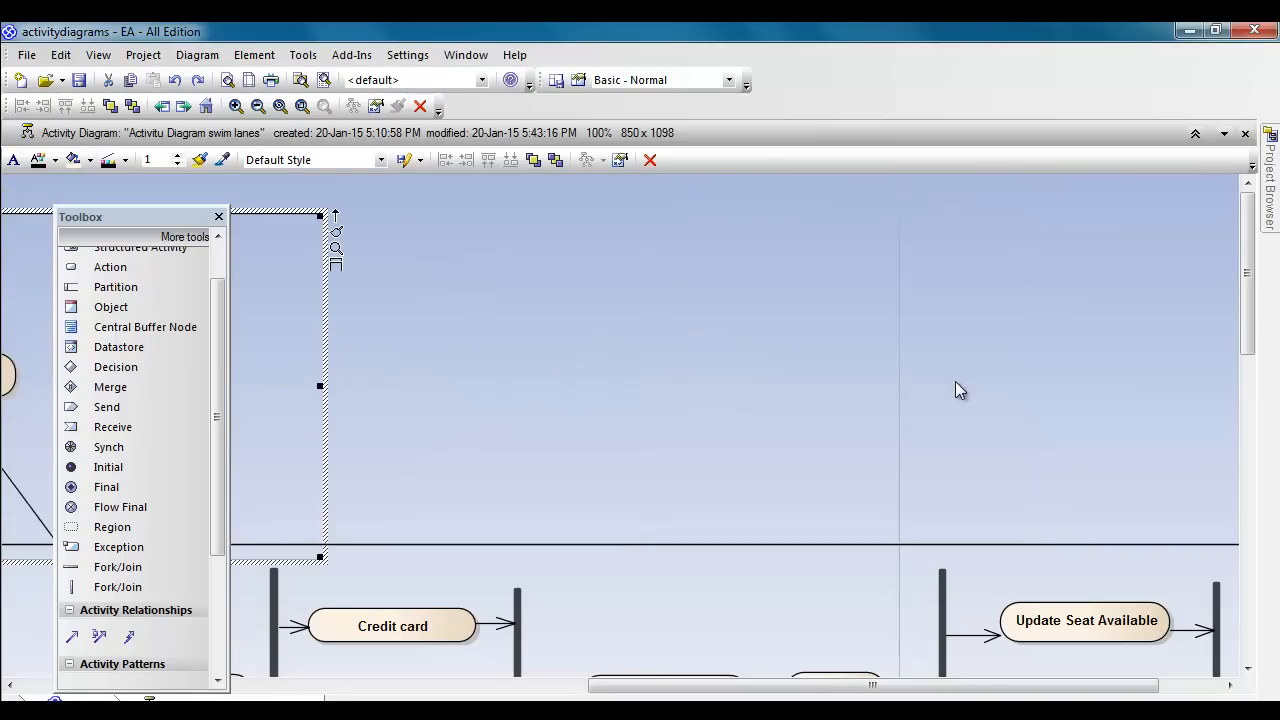
Step: Reposition the User and Online System lanes so they share a border and their left edges line up
drag(840, 686, 245, 612)
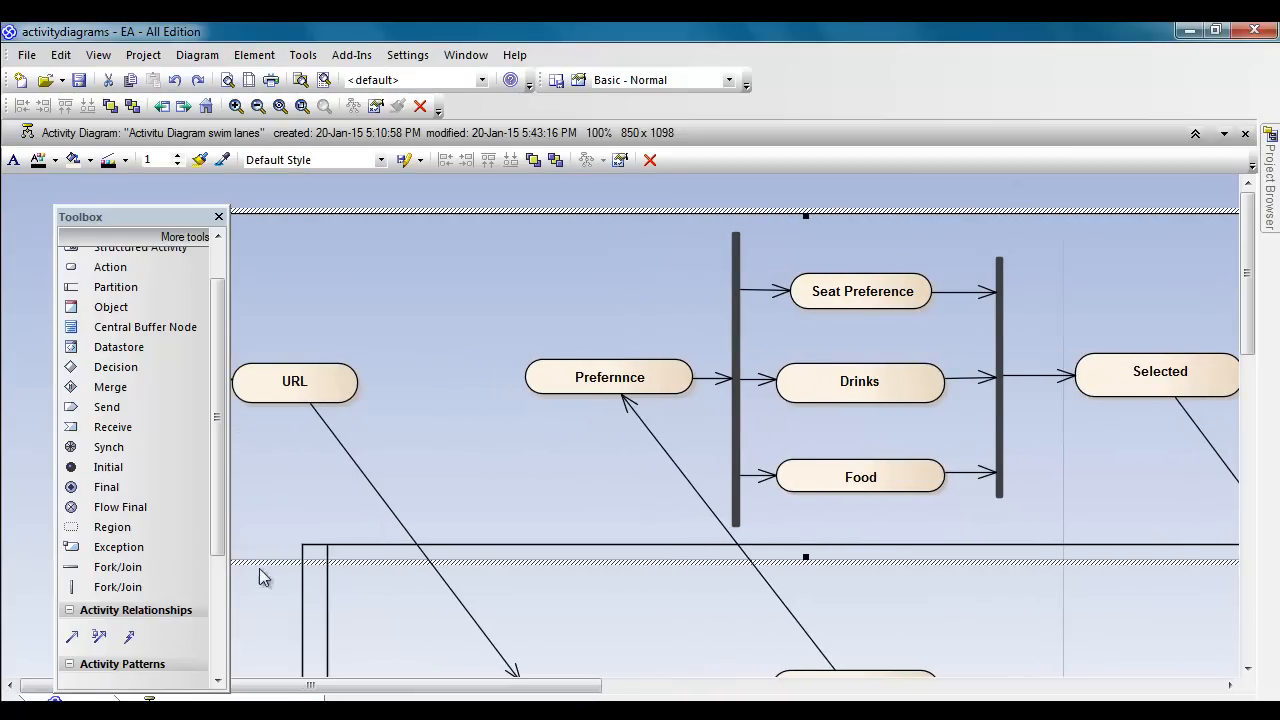
click(258, 534)
drag(326, 525, 394, 514)
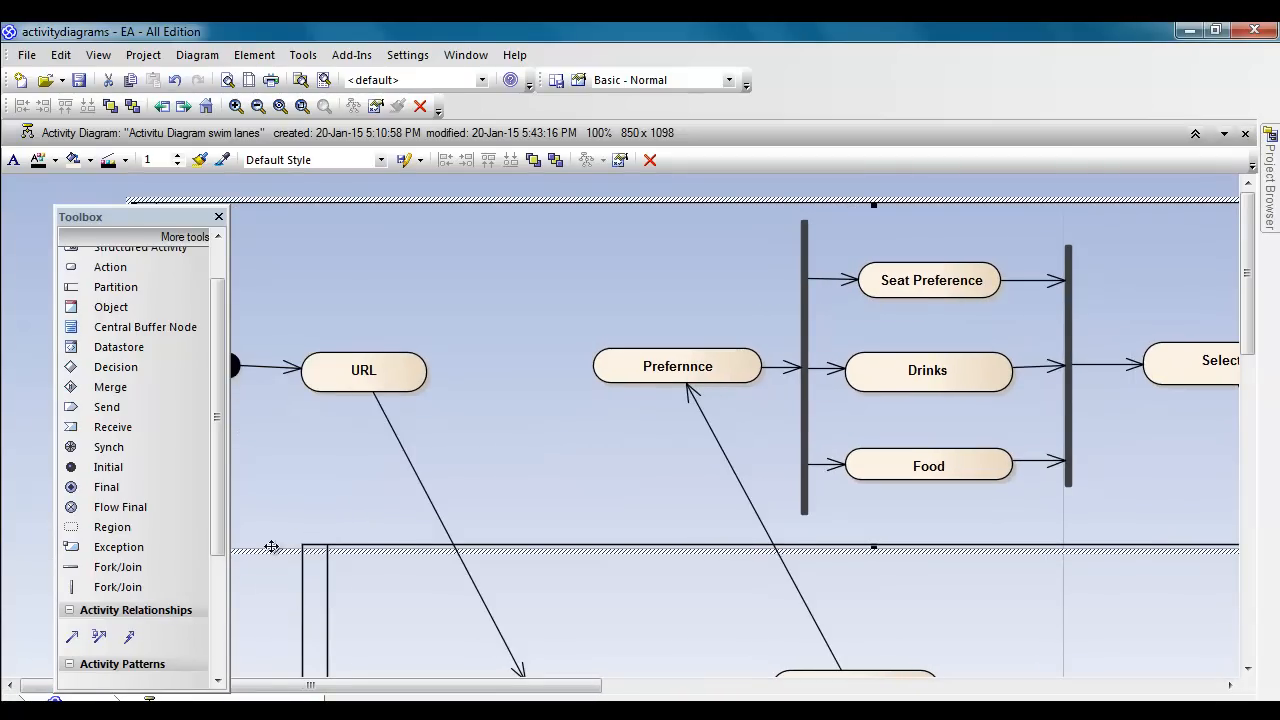
click(313, 619)
drag(313, 619, 236, 633)
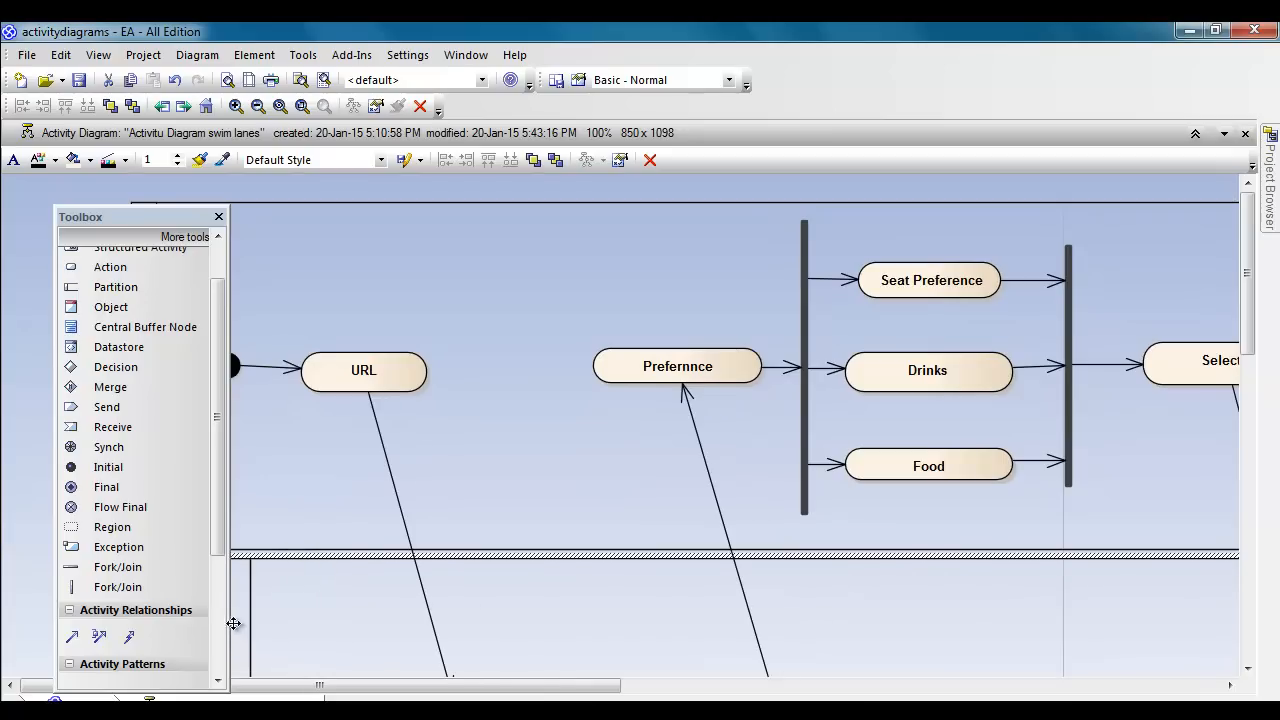
click(219, 216)
drag(247, 596, 157, 594)
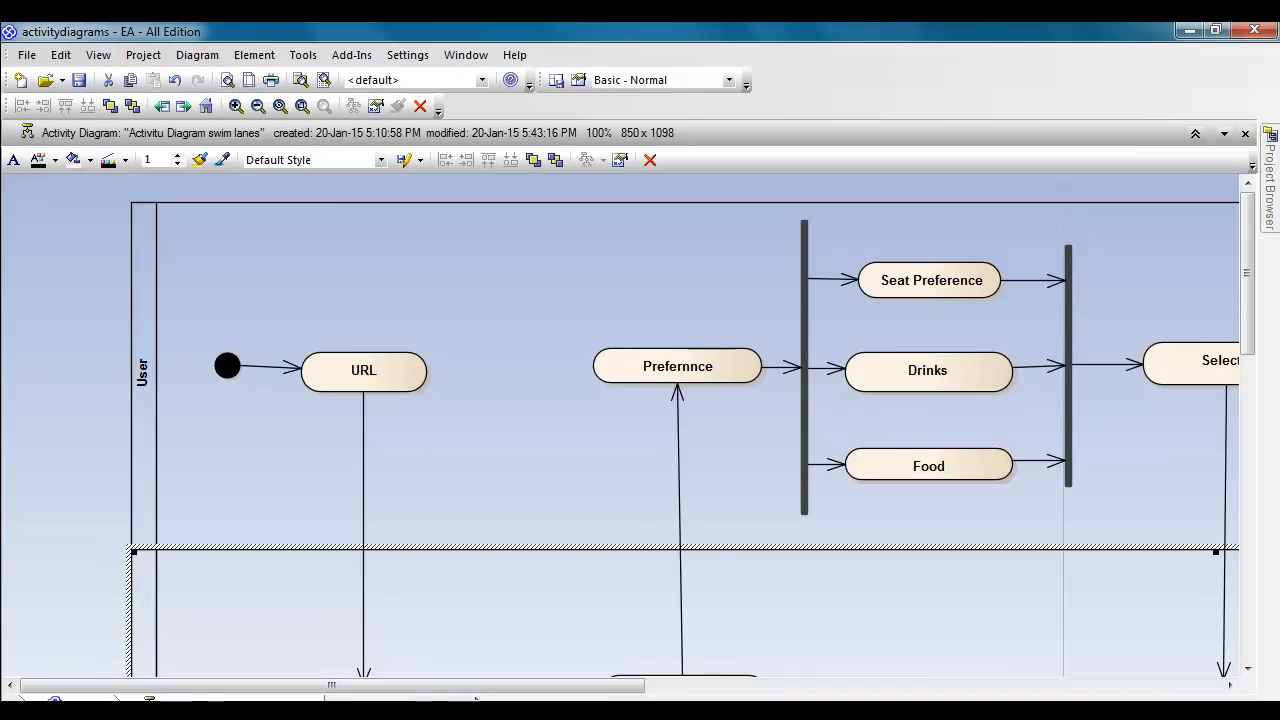
Step: Widen the User lane until its right edge lines up with the right end of the Online System lane
drag(331, 685, 748, 685)
click(760, 390)
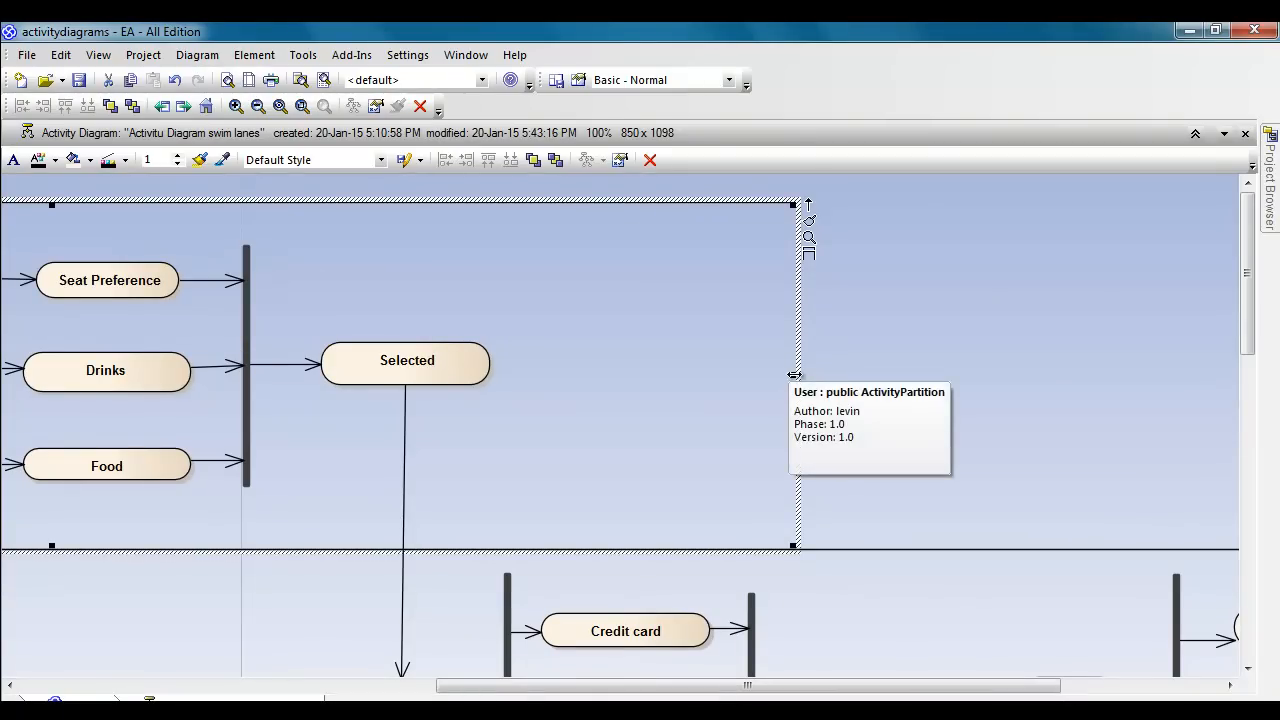
drag(793, 375, 1007, 371)
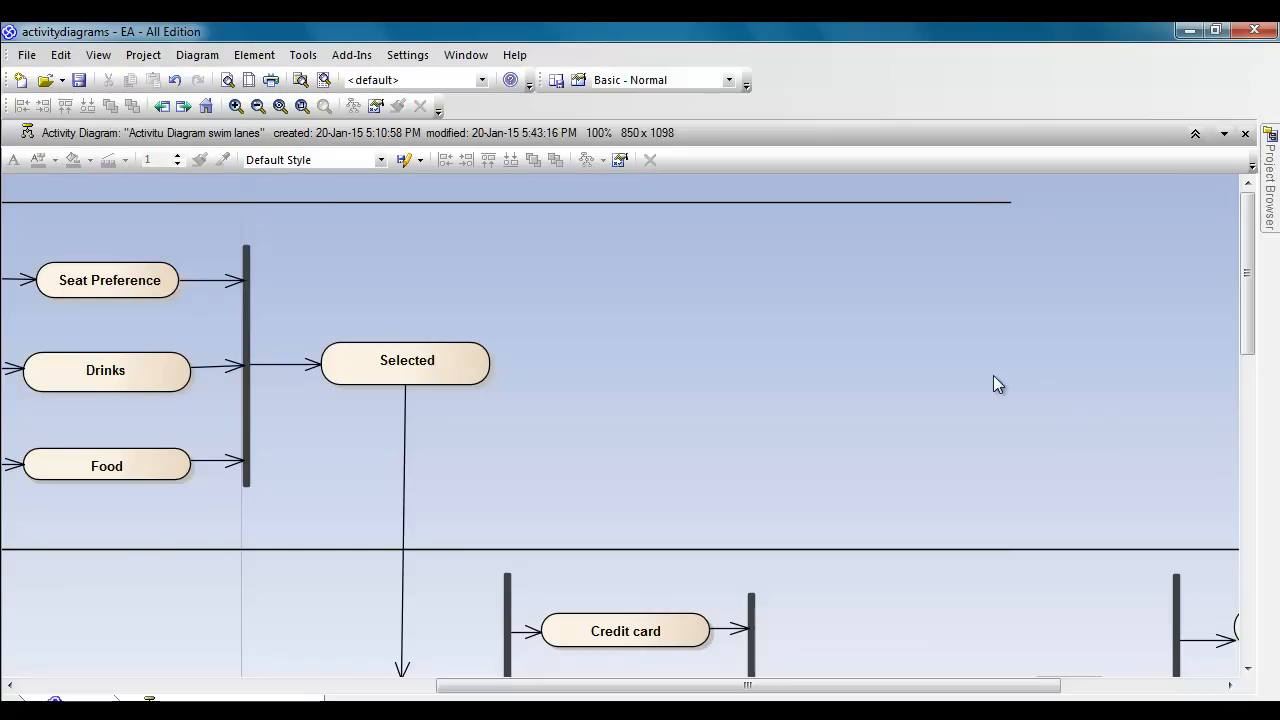
drag(1006, 373, 1238, 390)
drag(1017, 686, 1175, 686)
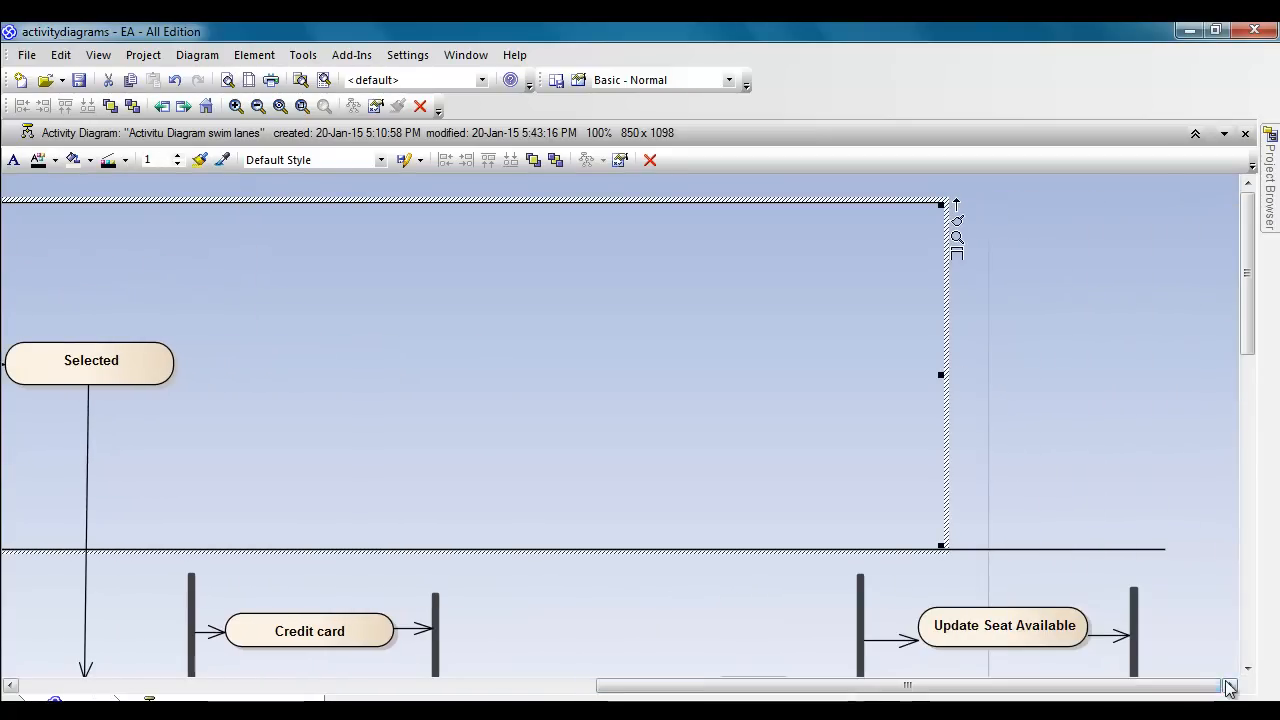
click(1020, 406)
click(916, 381)
drag(941, 375, 1161, 397)
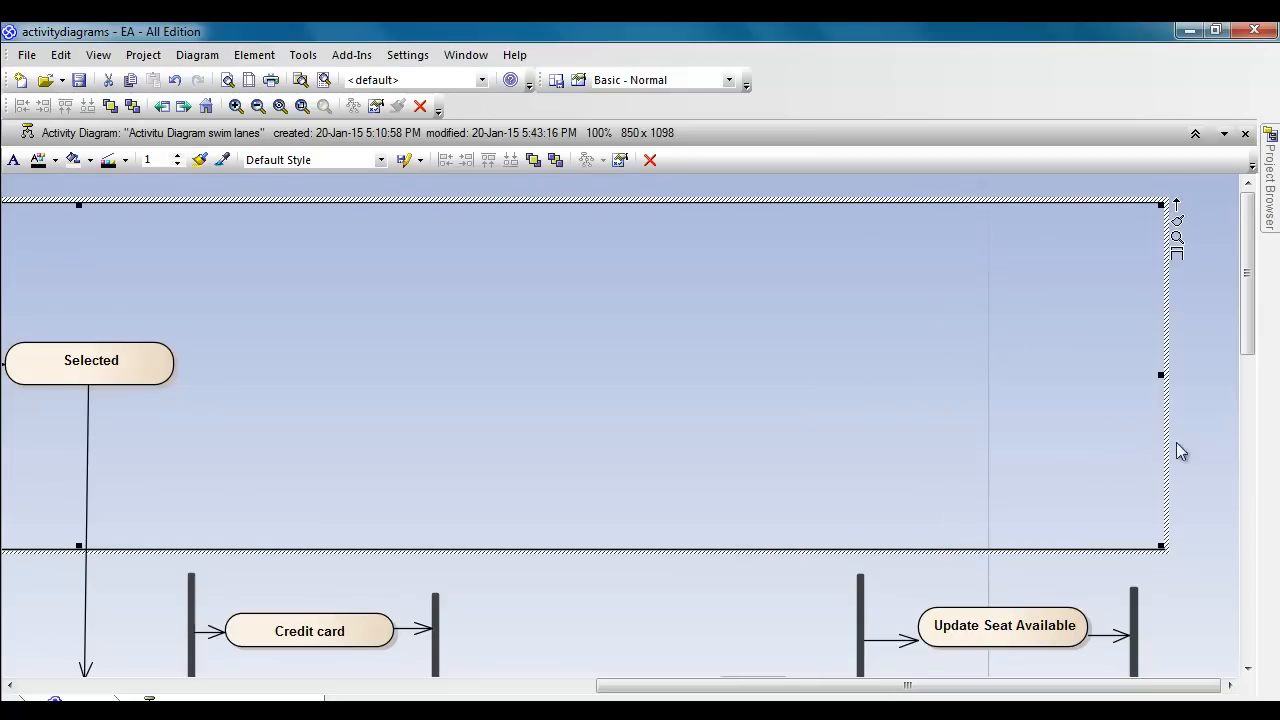
Step: Add an Activity Final node beyond the closing bar after the seat-update and email activities, connected by a Control Flow
drag(1247, 330, 1260, 423)
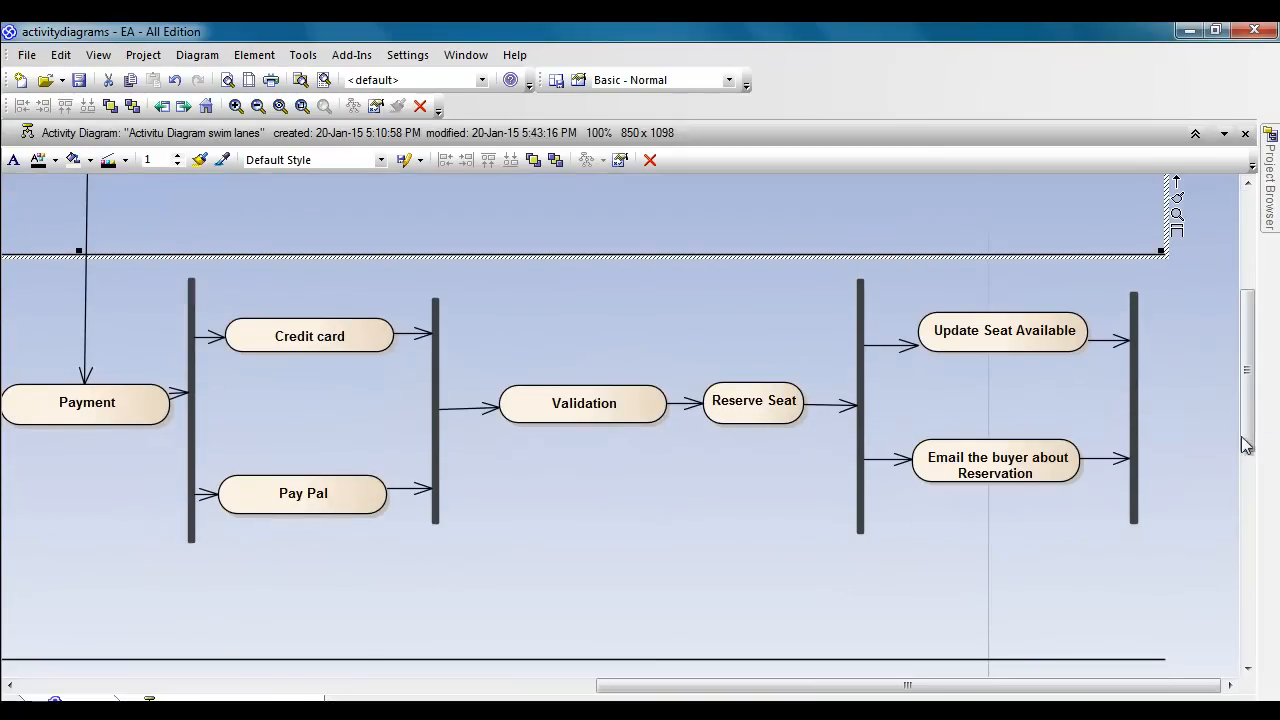
click(1119, 674)
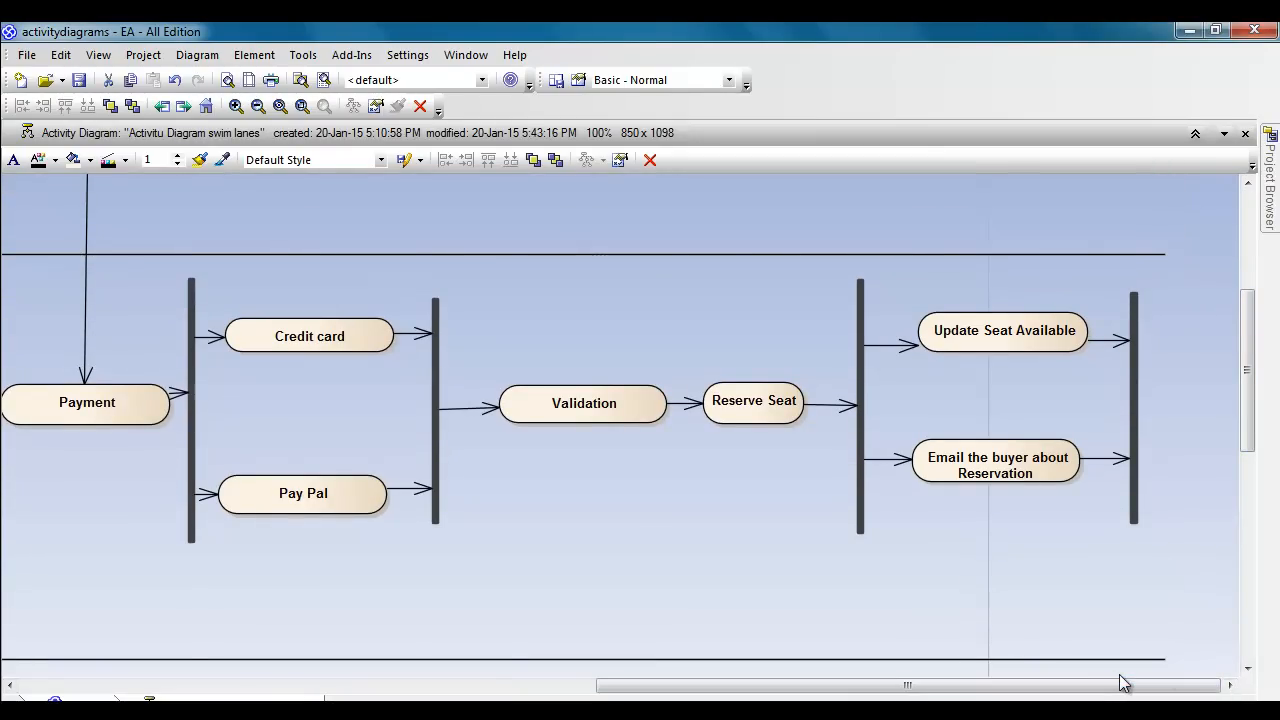
click(1135, 383)
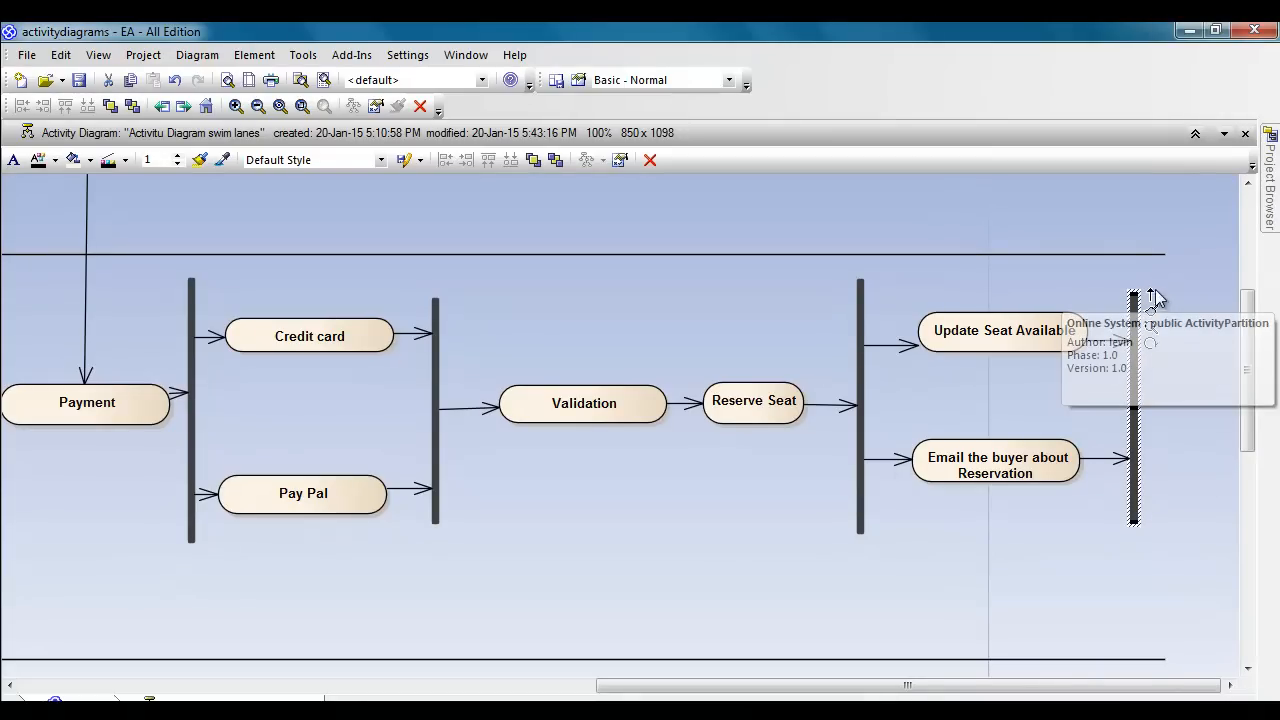
drag(1195, 424, 1198, 403)
mouse_move(1197, 449)
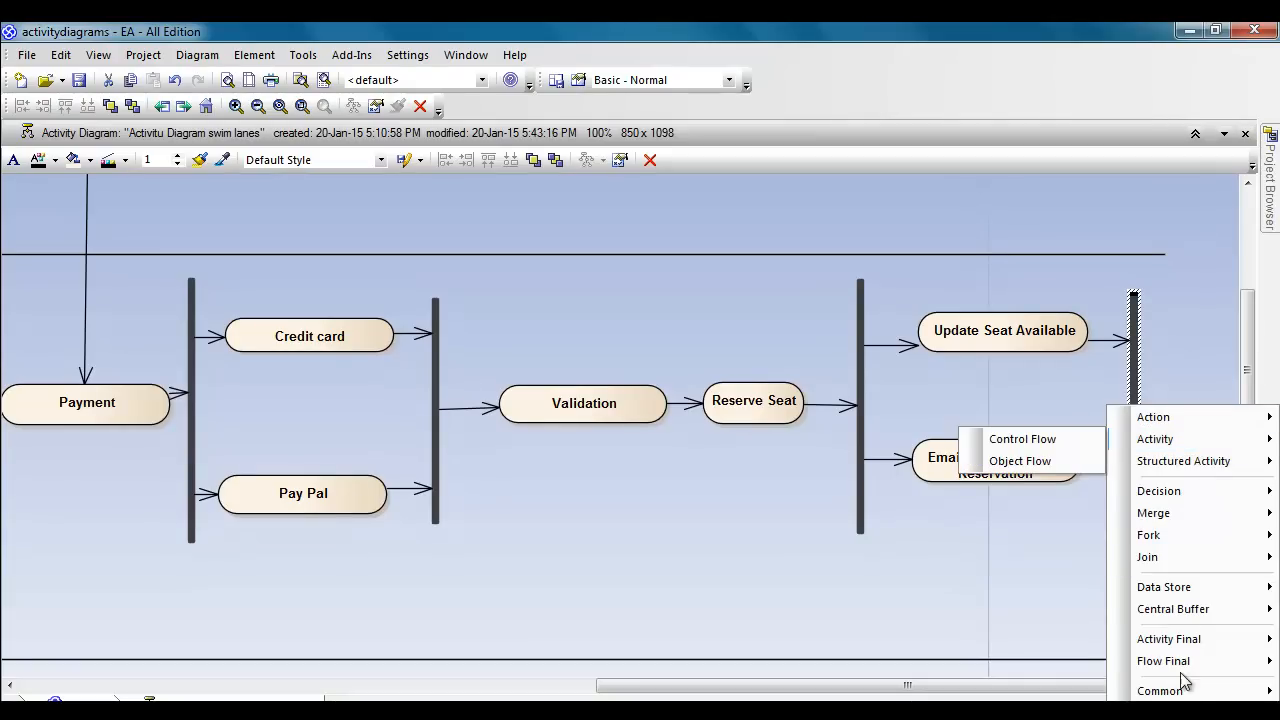
mouse_move(1190, 640)
click(1062, 639)
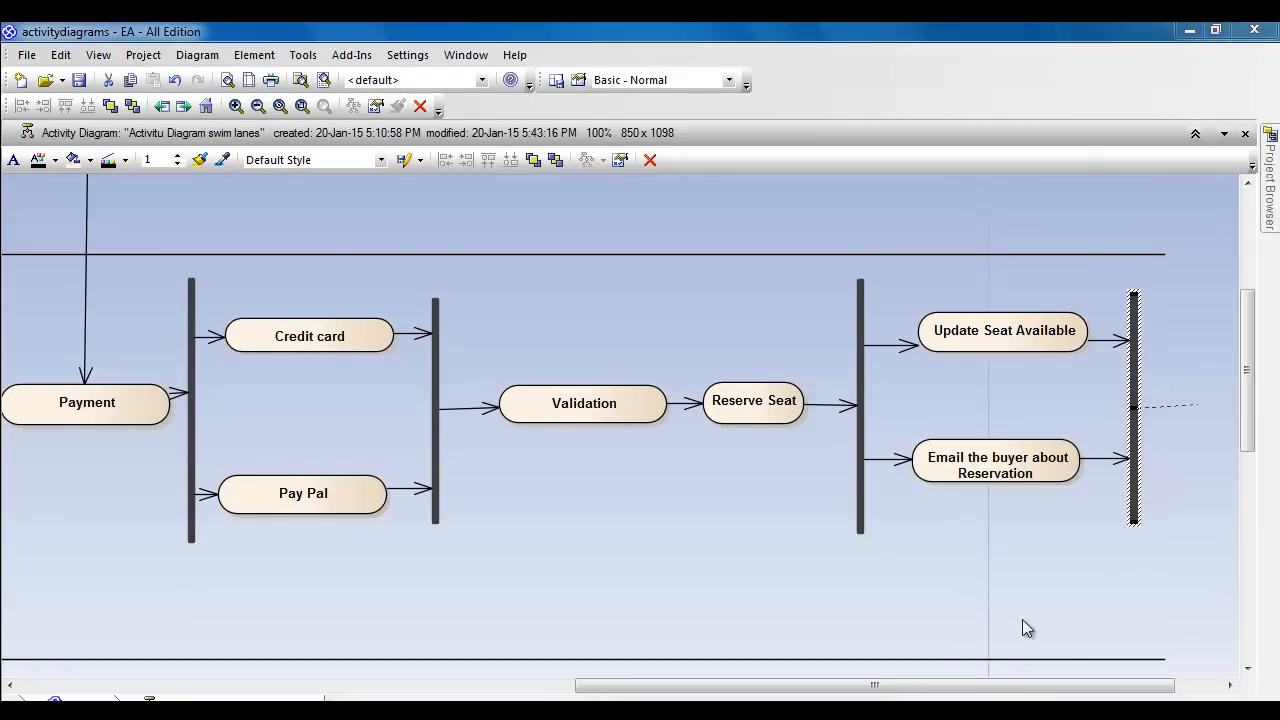
click(781, 632)
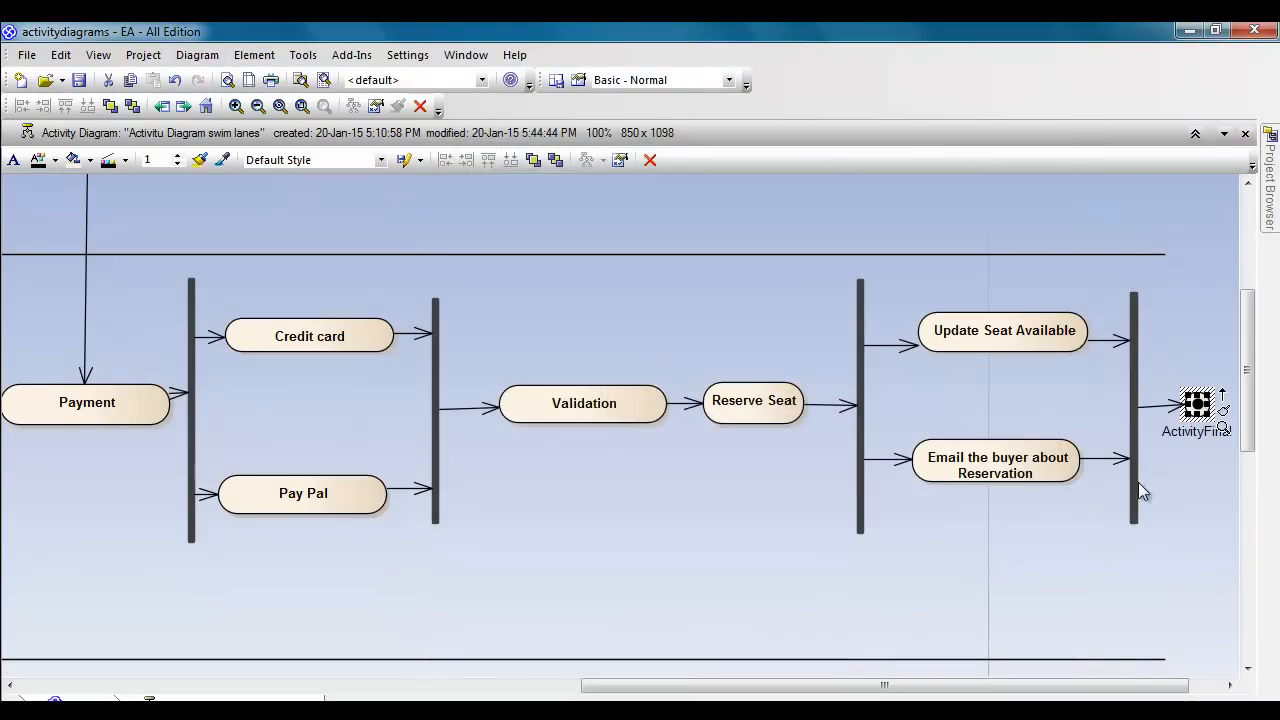
Step: Move the Activity Final node slightly closer to the closing bar
click(1151, 483)
click(1199, 408)
drag(1193, 413, 1172, 410)
click(1181, 484)
drag(1257, 413, 1277, 328)
drag(975, 690, 604, 681)
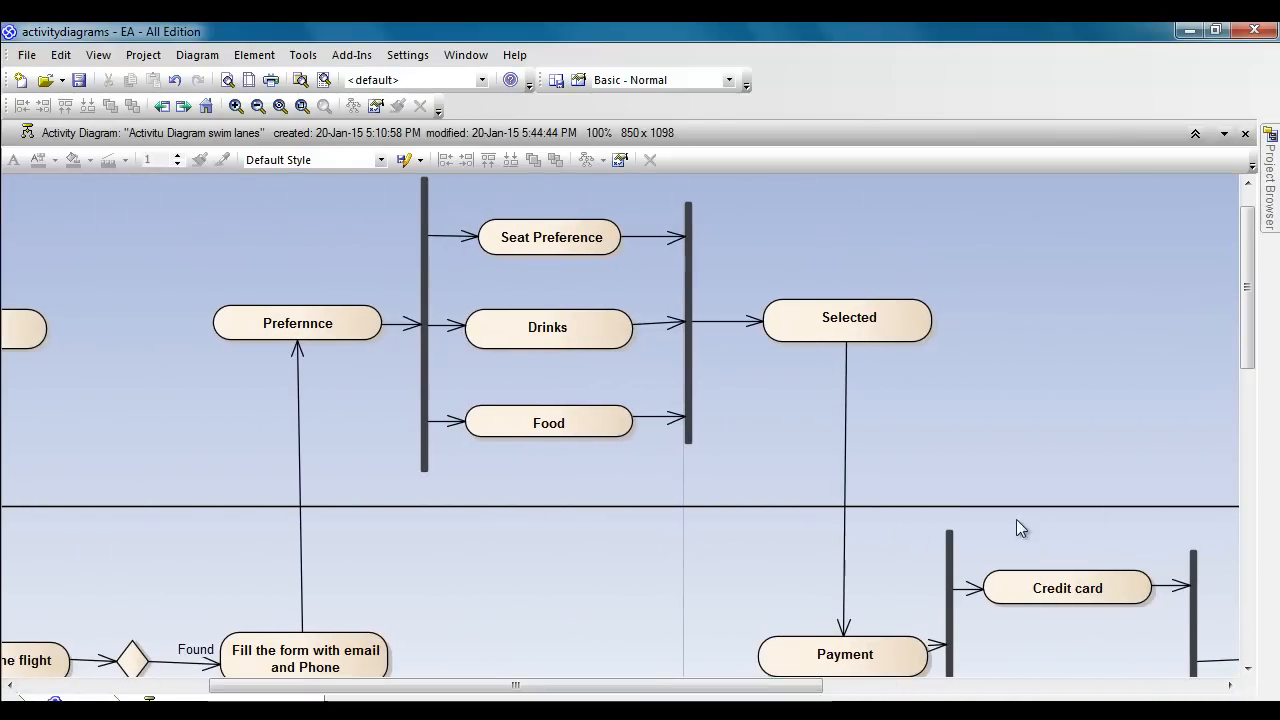
drag(1246, 285, 1248, 320)
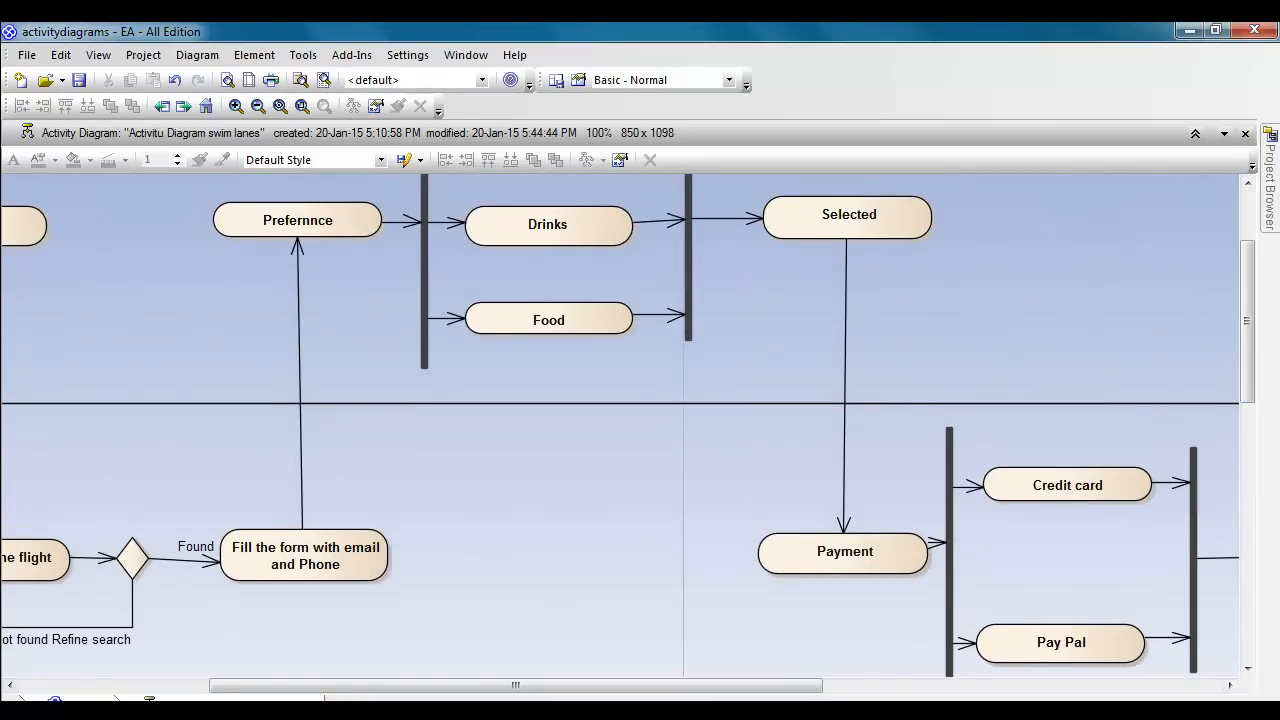
scroll(620, 425, down, 5)
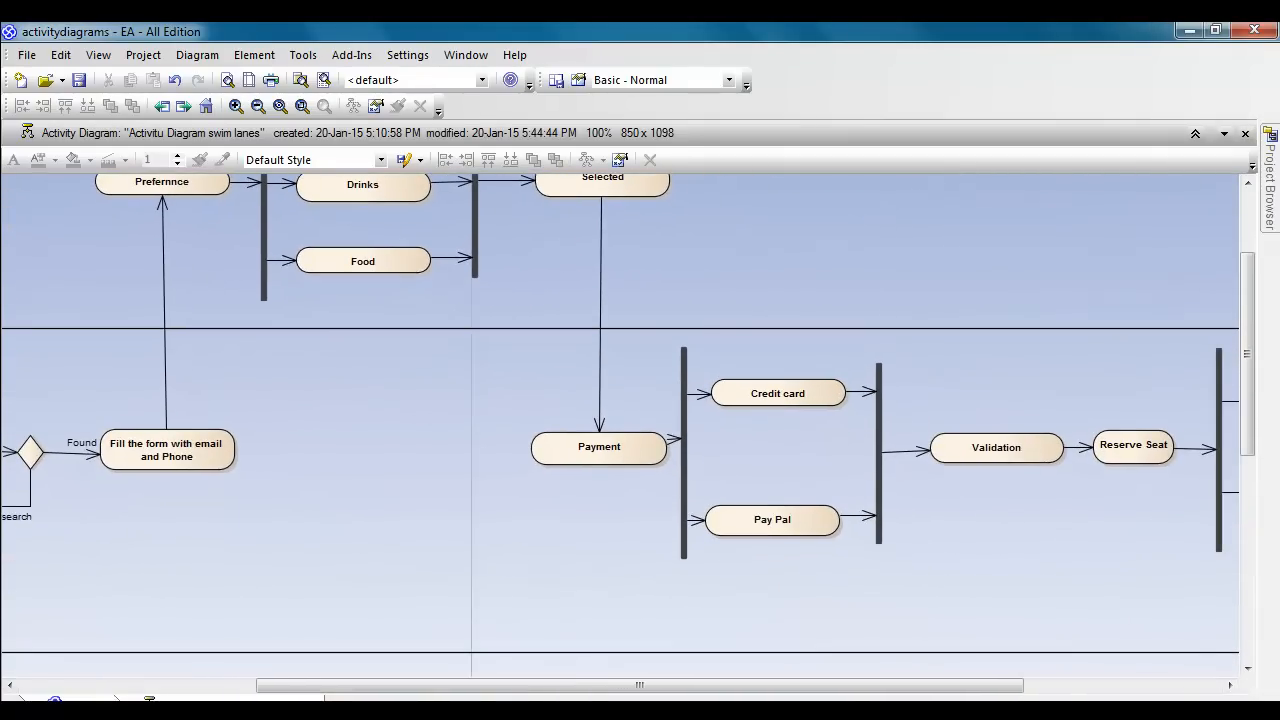
Step: Show the diagram toolbox, move it clear of the lane titles, and bring its Common elements into view
drag(996, 692, 865, 692)
drag(1251, 386, 1265, 325)
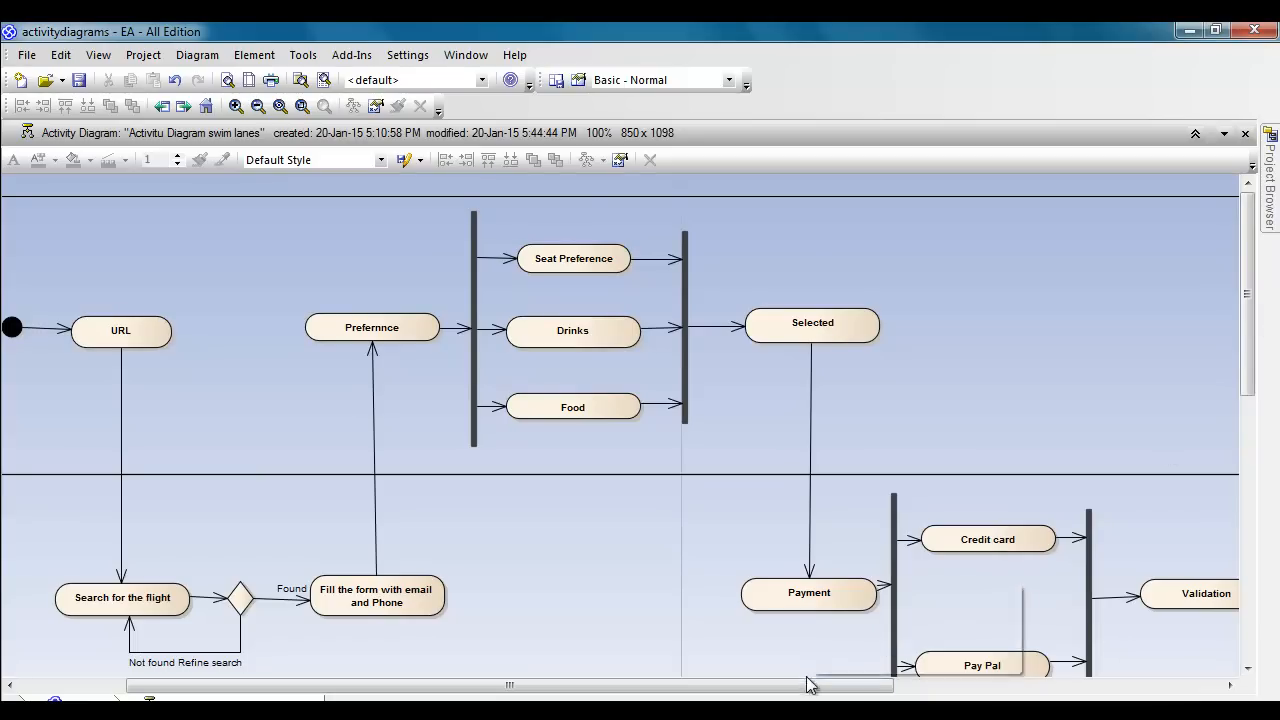
drag(797, 690, 723, 684)
mouse_move(1249, 317)
mouse_down()
mouse_move(1257, 374)
mouse_move(1259, 330)
mouse_up()
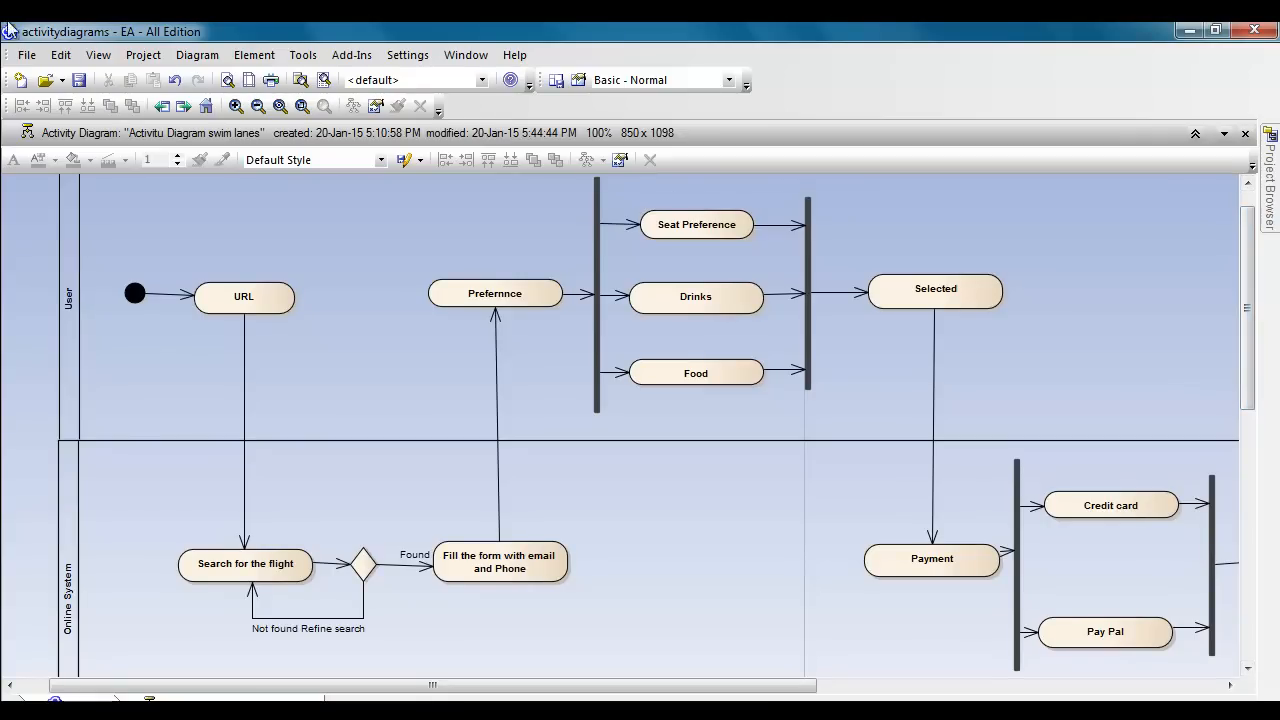
click(96, 55)
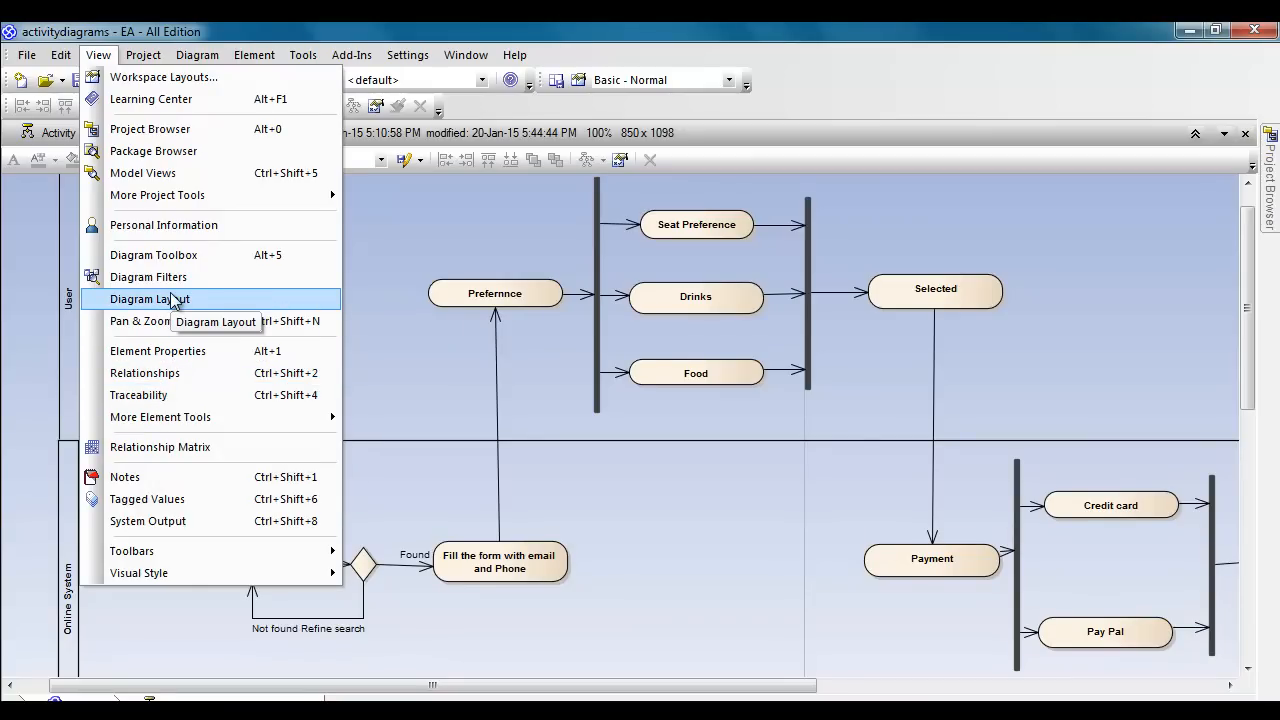
click(155, 255)
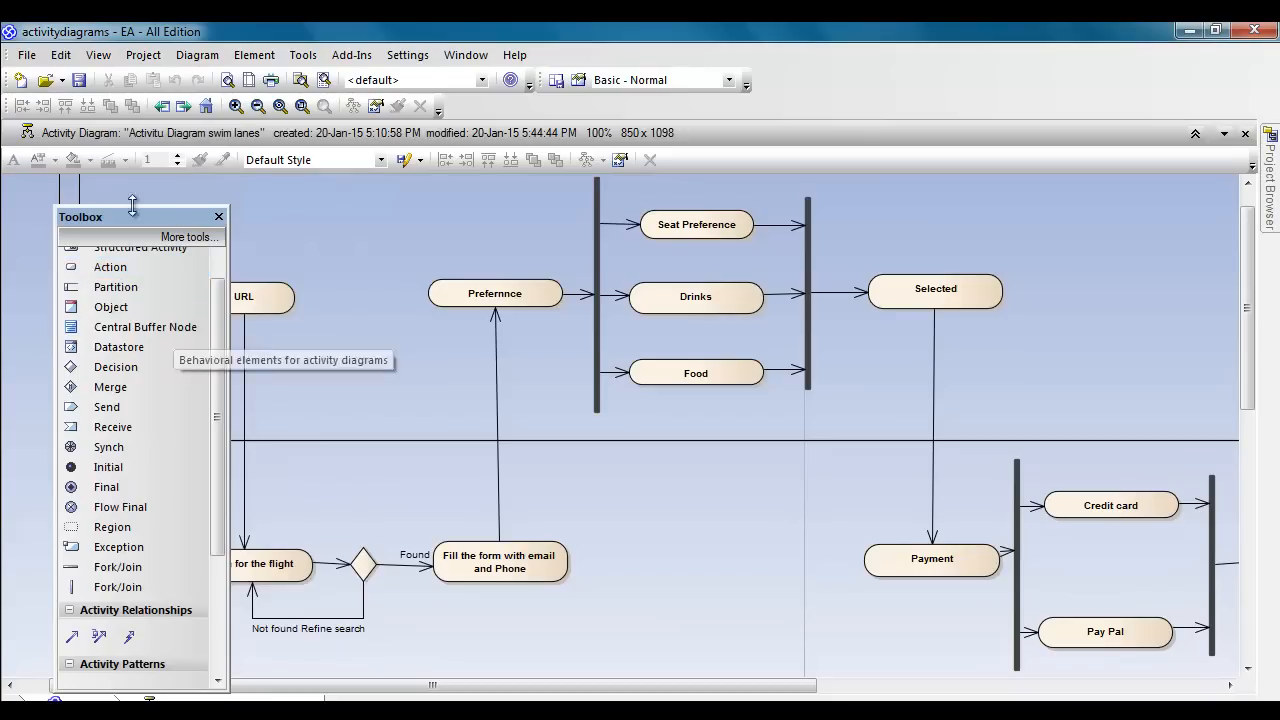
drag(128, 212, 2, 185)
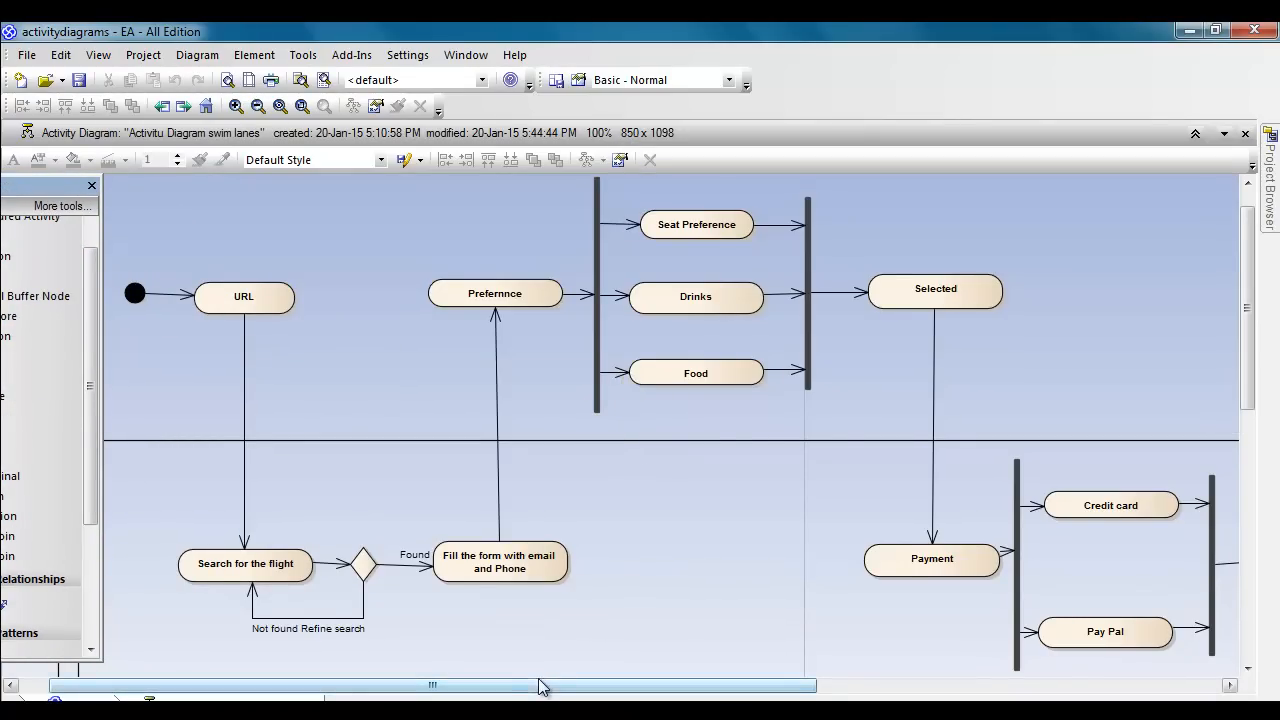
drag(455, 686, 425, 692)
drag(45, 186, 542, 191)
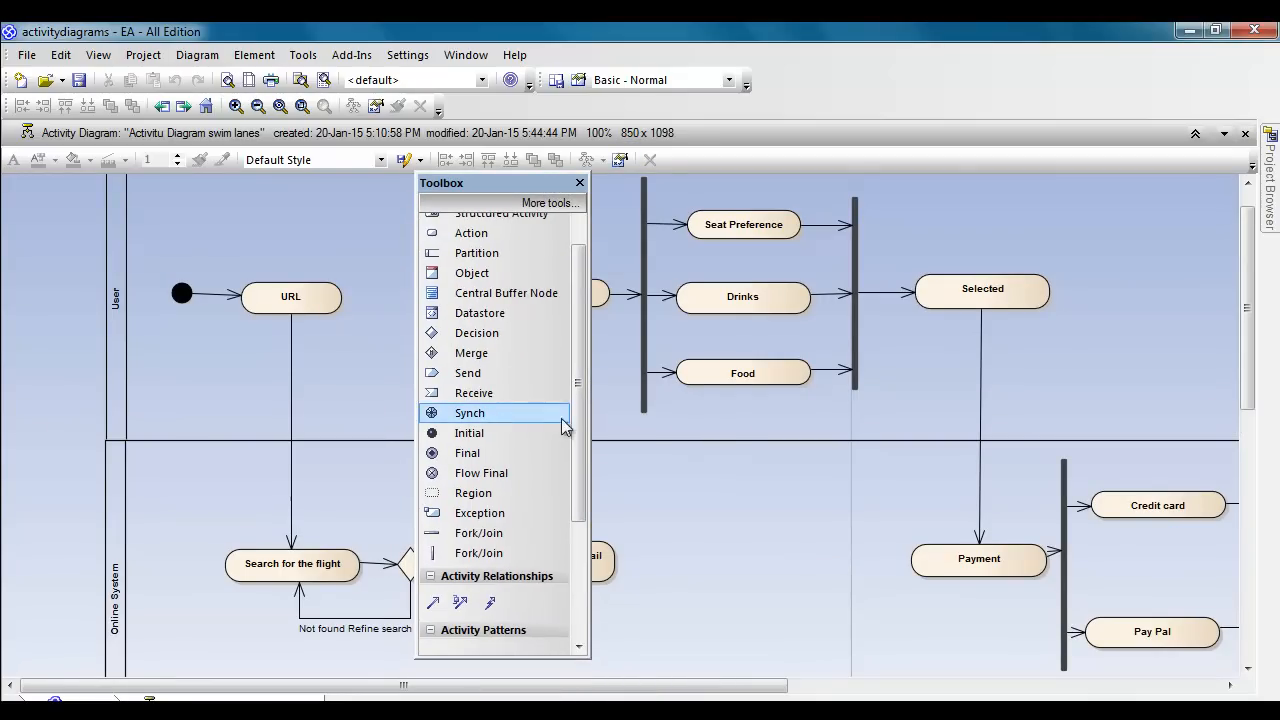
drag(579, 407, 582, 588)
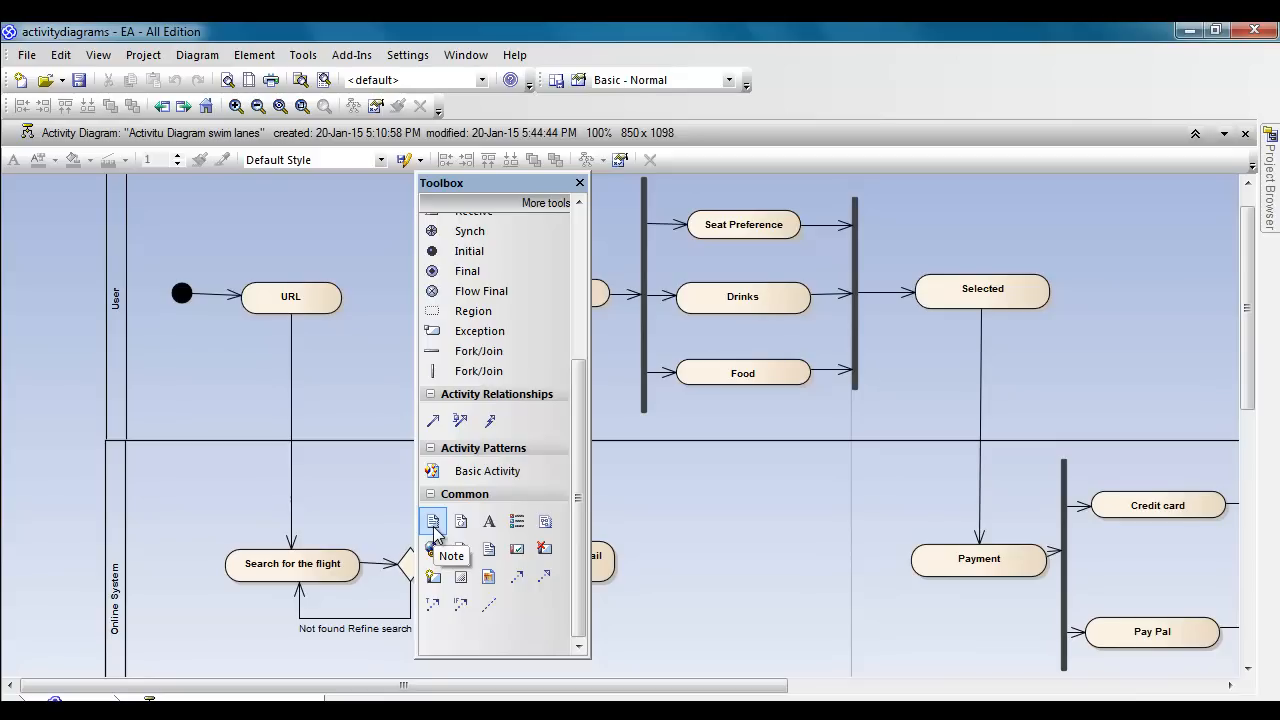
click(543, 530)
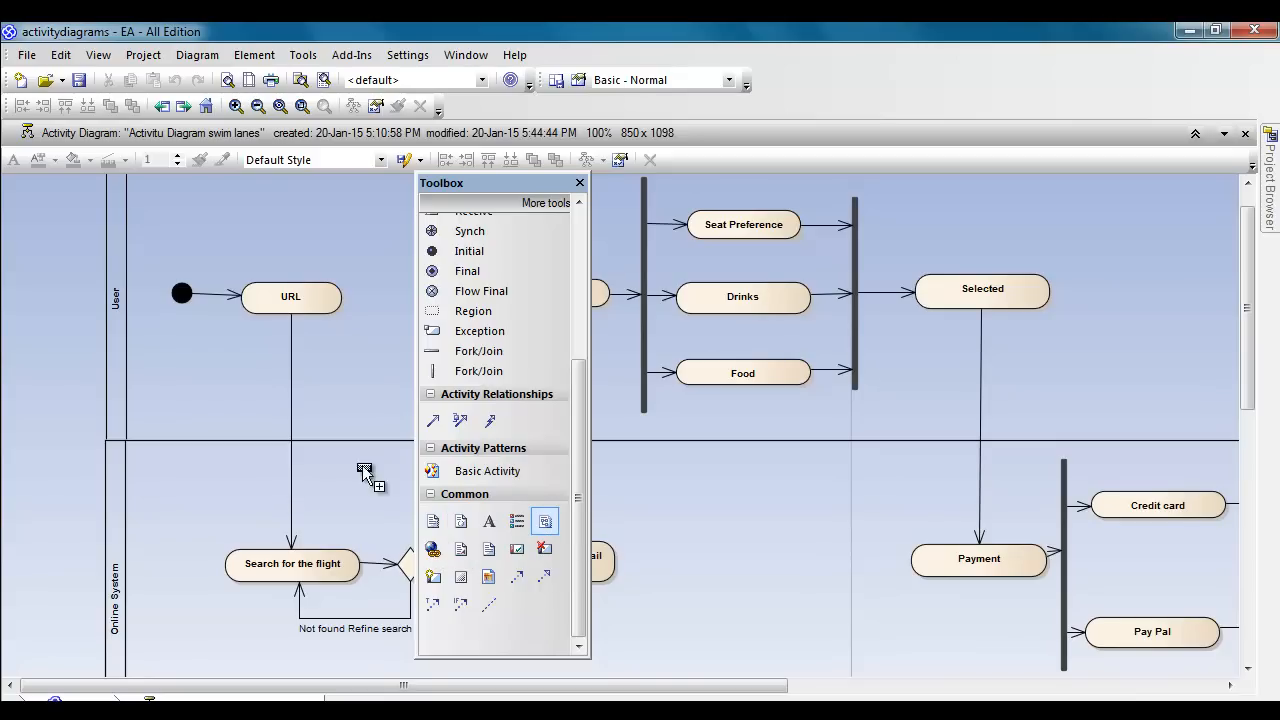
click(20, 322)
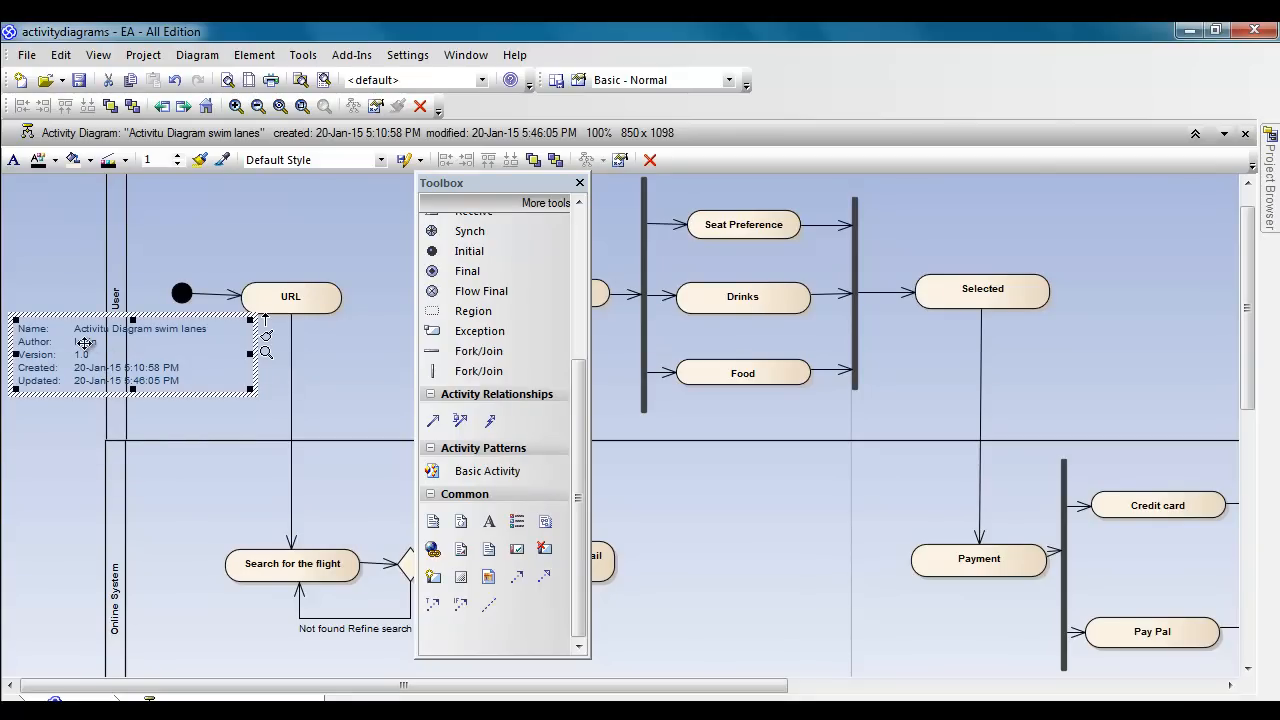
key(Delete)
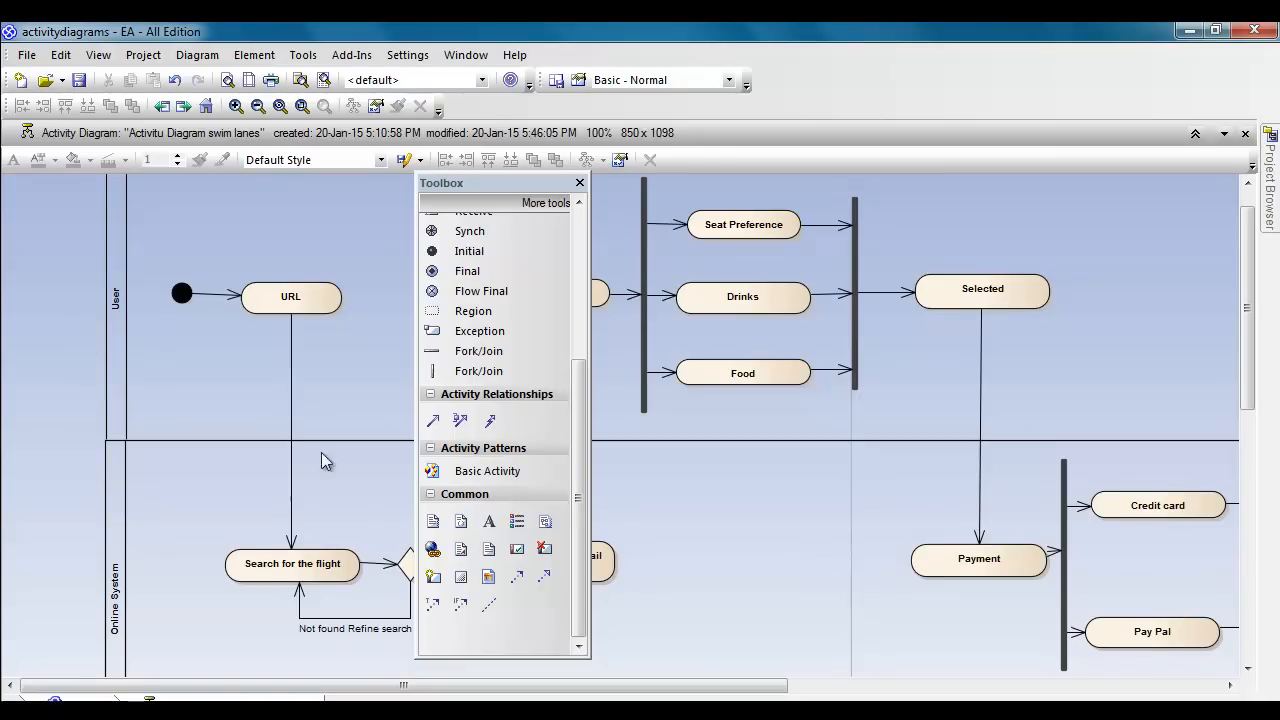
Step: Add a note beside the User lane with the lines "ACTIVITY DIAGRAM", "ONLINE AIRLINE TICKETING SYSTEM" and "R.N.A Creations"
click(440, 526)
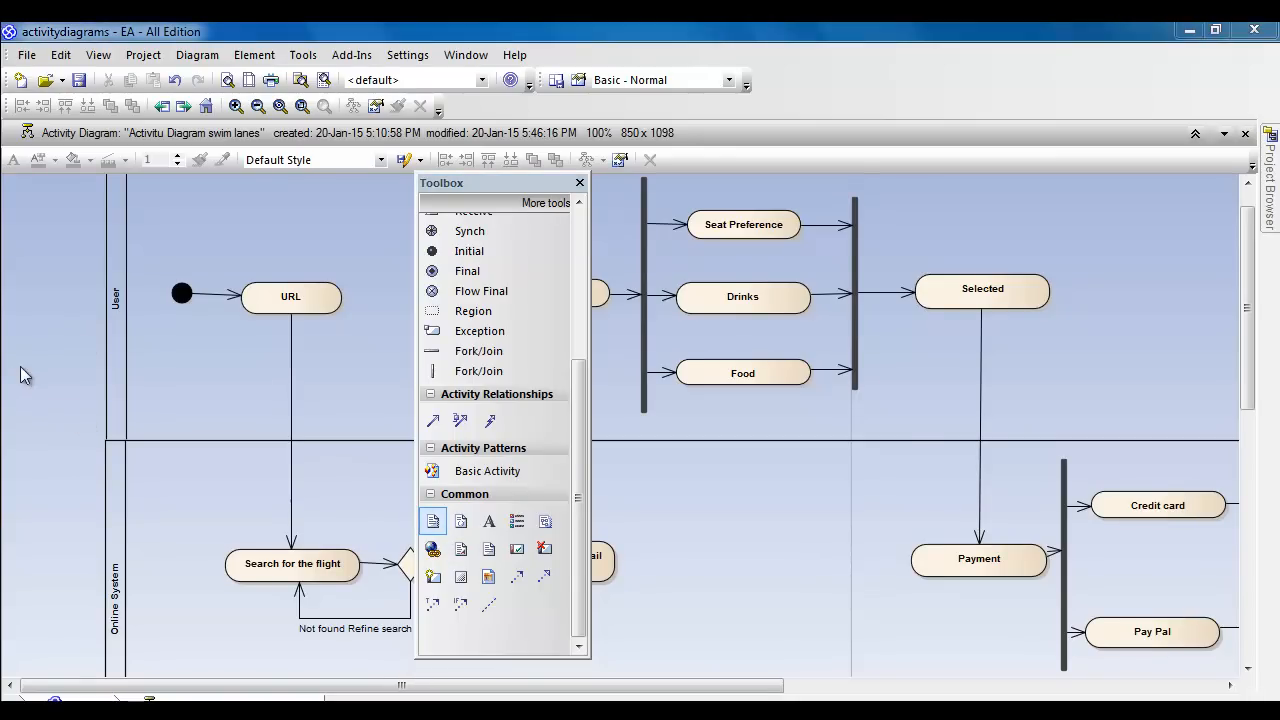
click(26, 368)
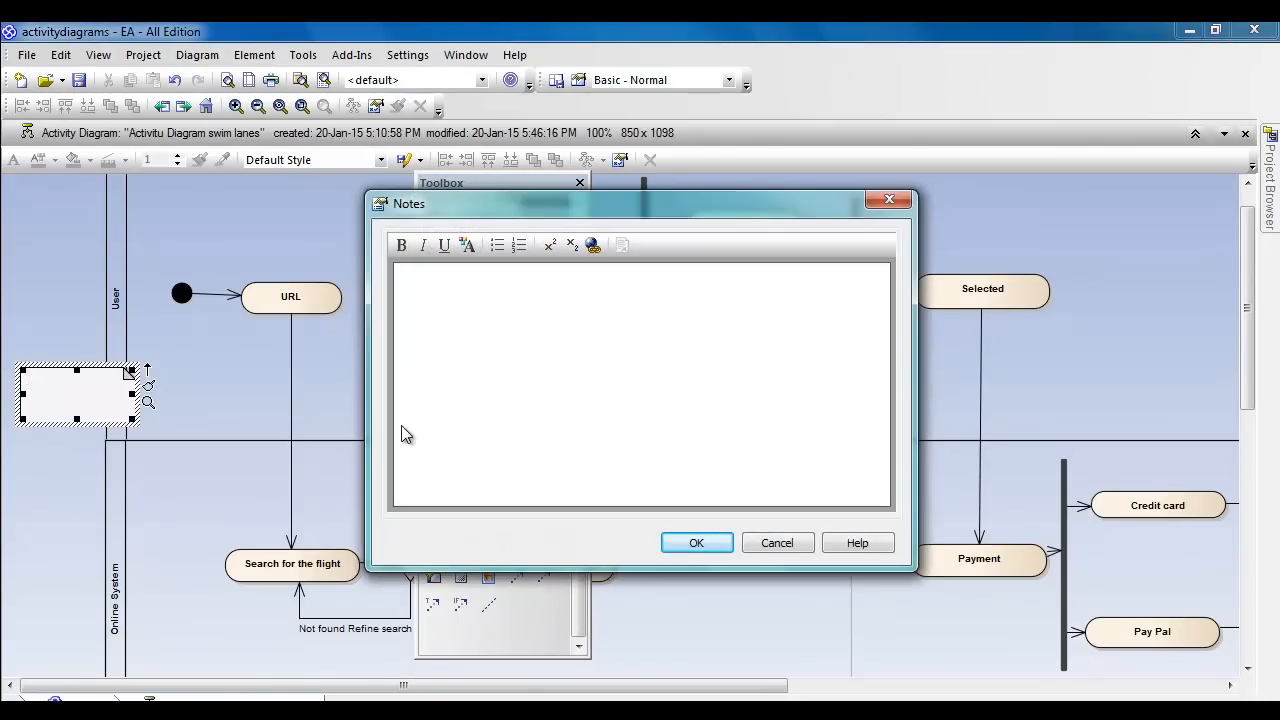
text(ACTIVITY DIAGRAM)
key(Return)
text(ONLINE)
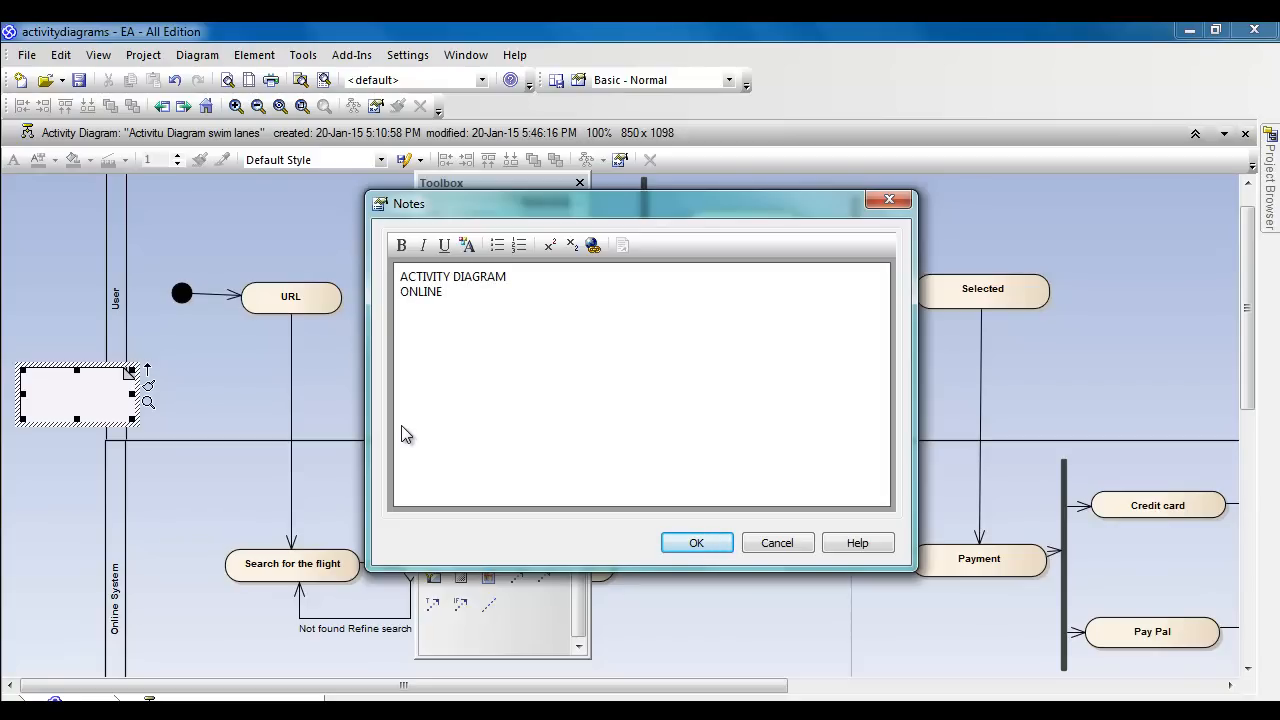
key(BackSpace)
text(E AIRLIKE)
key(BackSpace)
key(BackSpace)
text(E)
text( TICKETING SYSTEM R)
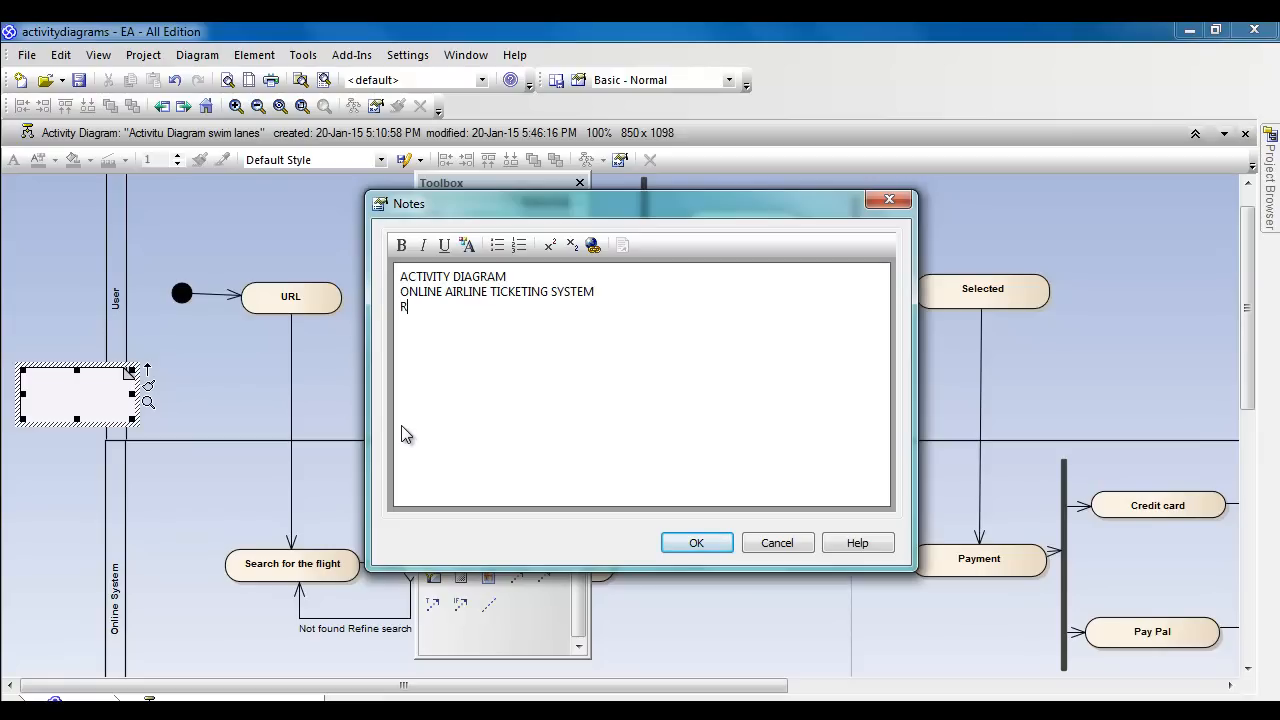
text(.N.A Creations)
click(696, 545)
Step: Move the title note below the Online System lane and enlarge it so each text line fits without wrapping
drag(24, 404, 28, 262)
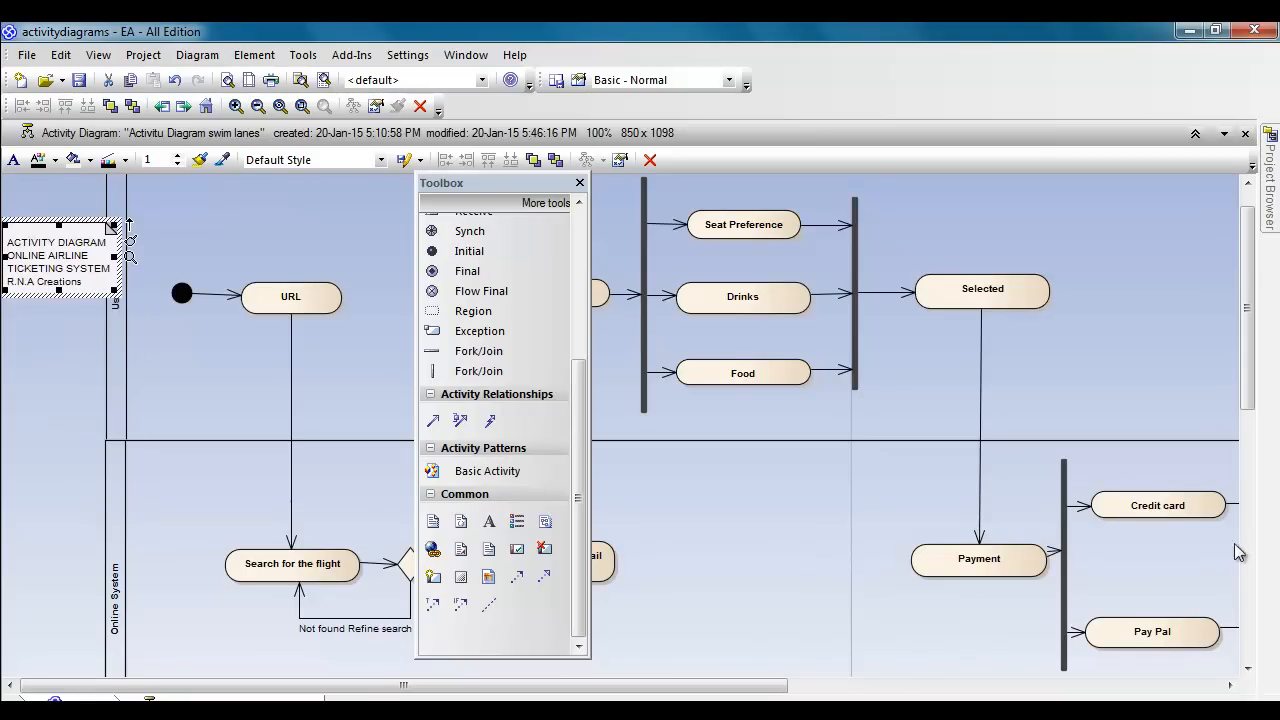
drag(1256, 400, 1266, 443)
drag(443, 333, 23, 561)
drag(1250, 410, 1249, 548)
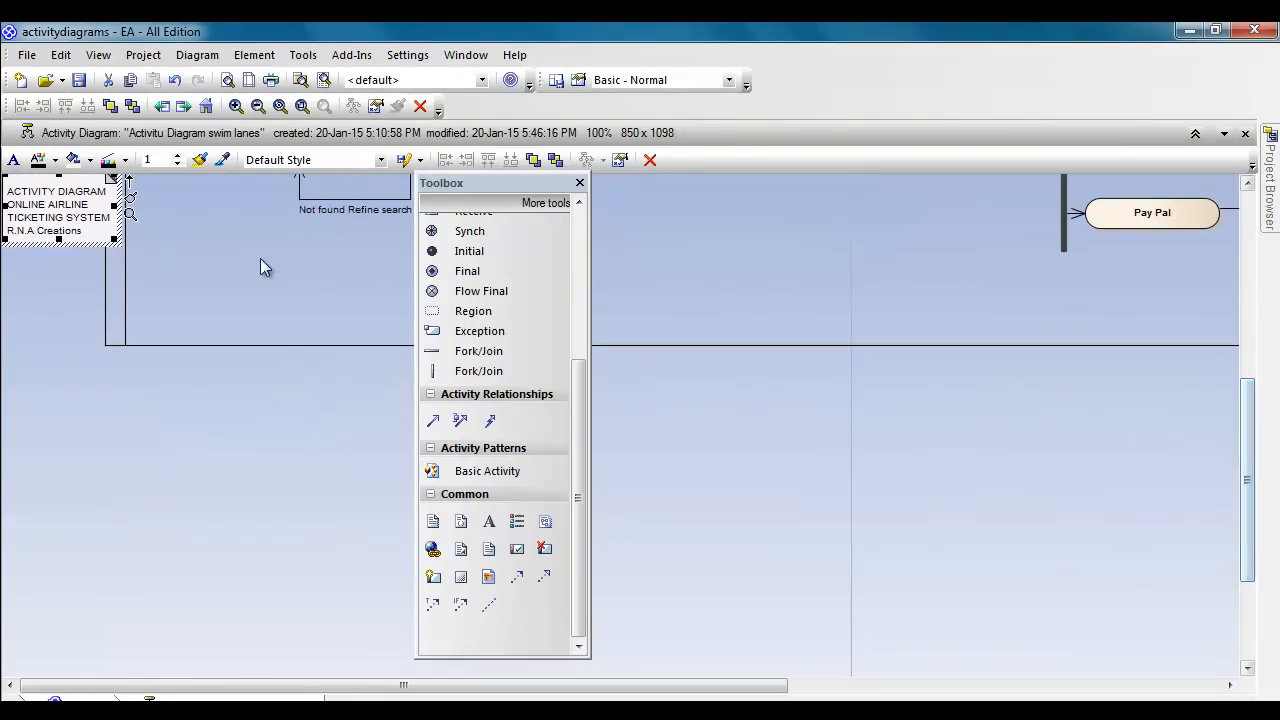
drag(53, 206, 324, 458)
drag(196, 490, 196, 545)
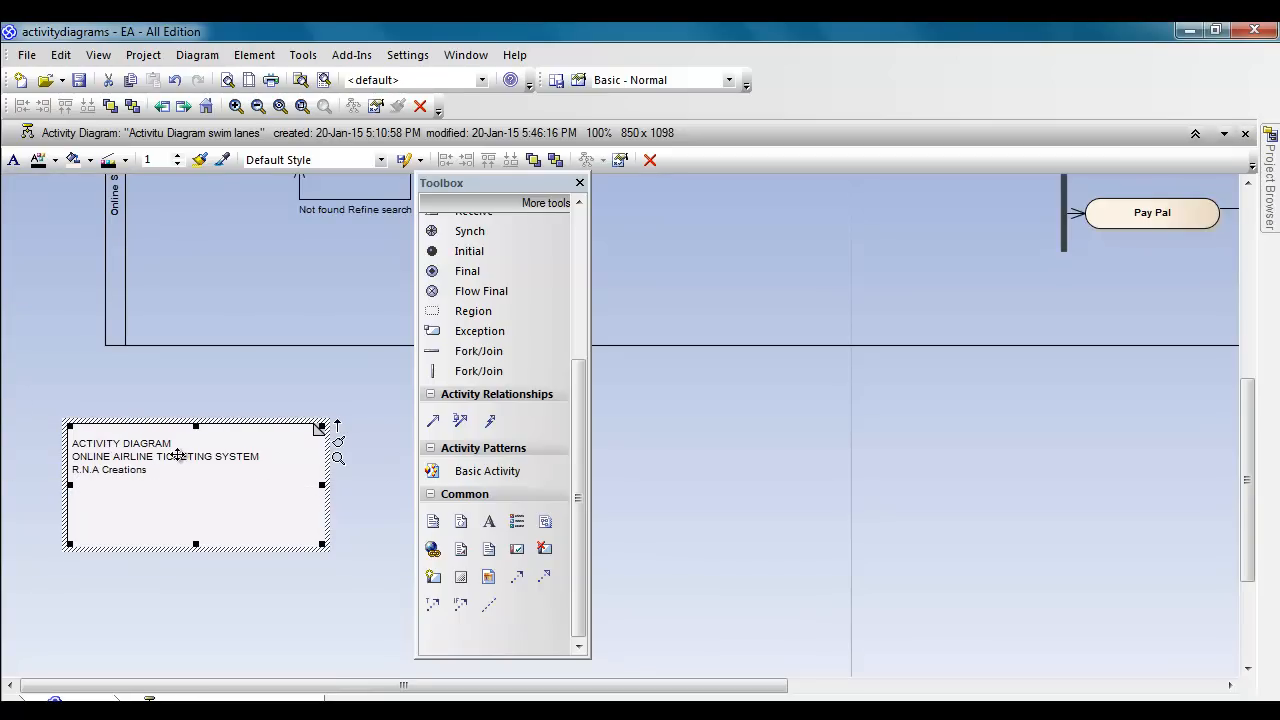
Step: Colour all the text in the title note red
double_click(180, 455)
click(401, 245)
drag(508, 308, 348, 247)
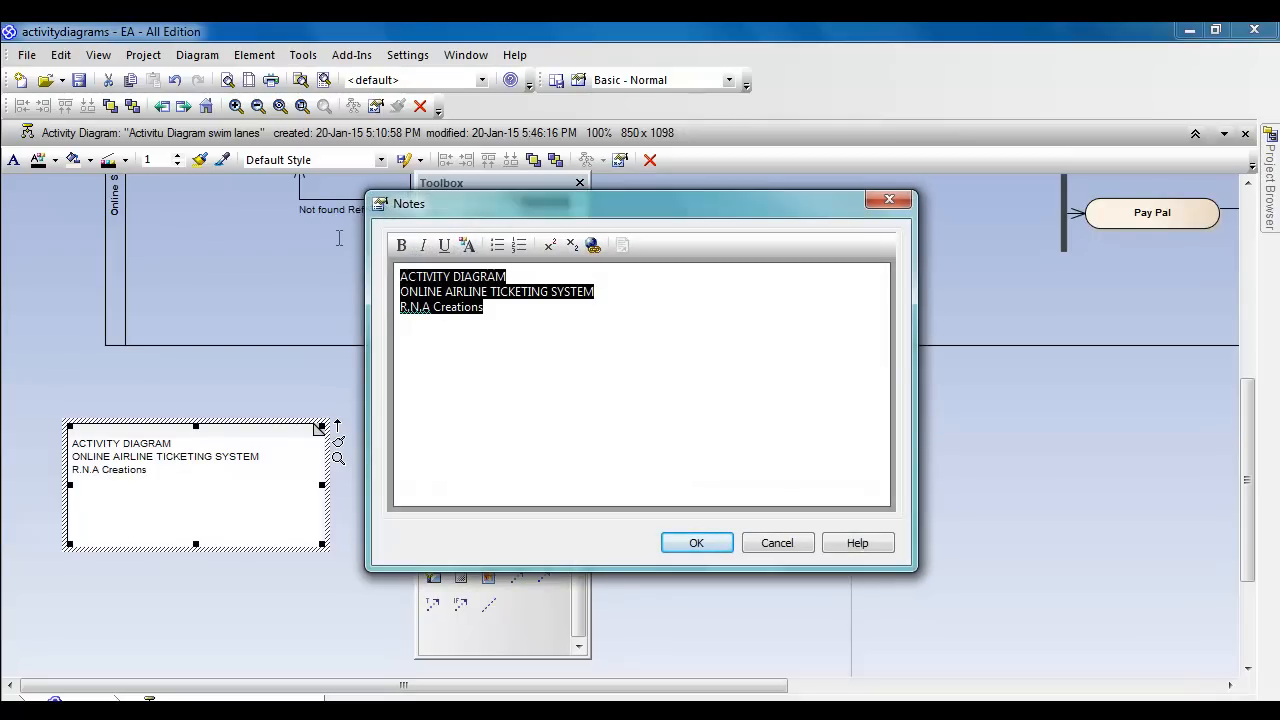
click(464, 248)
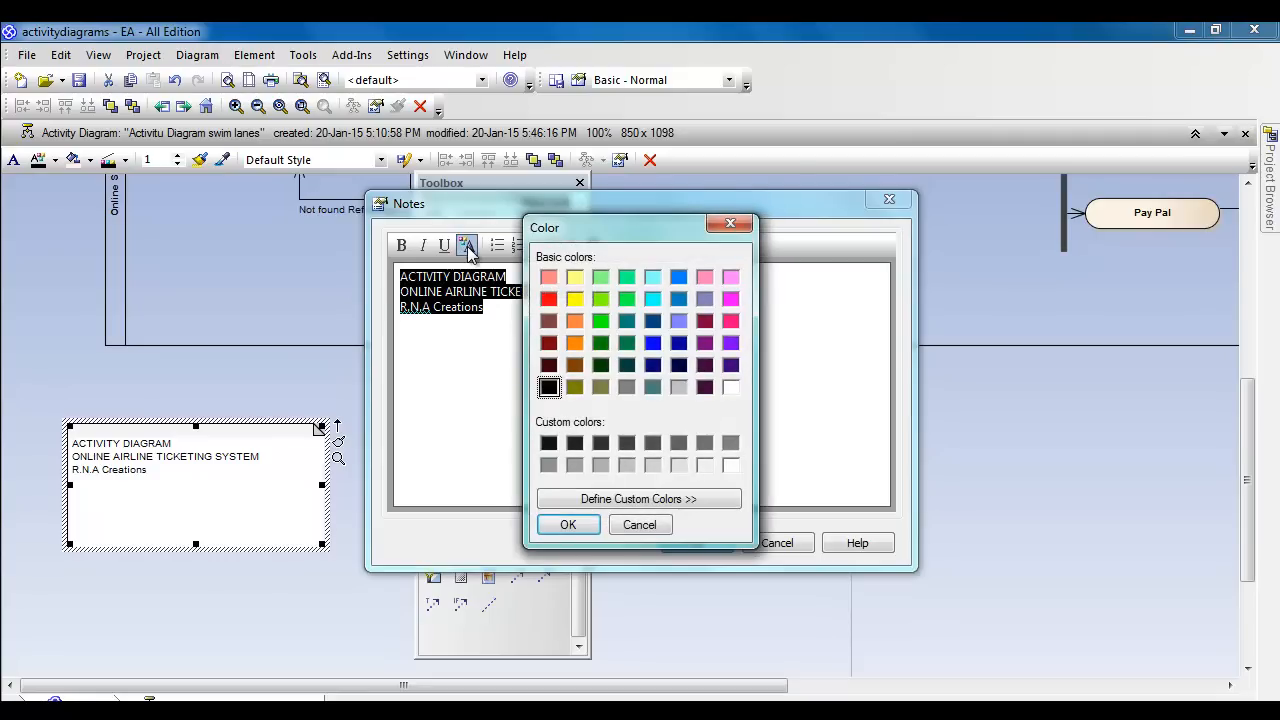
click(546, 300)
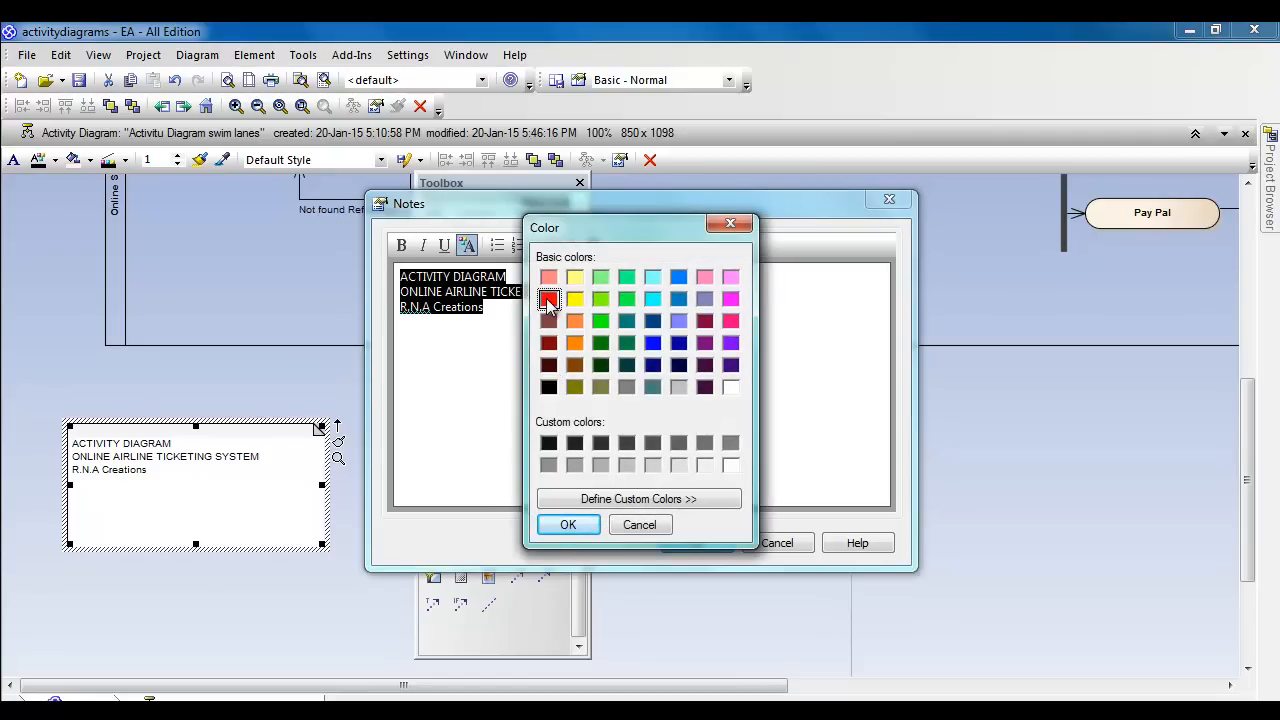
click(568, 524)
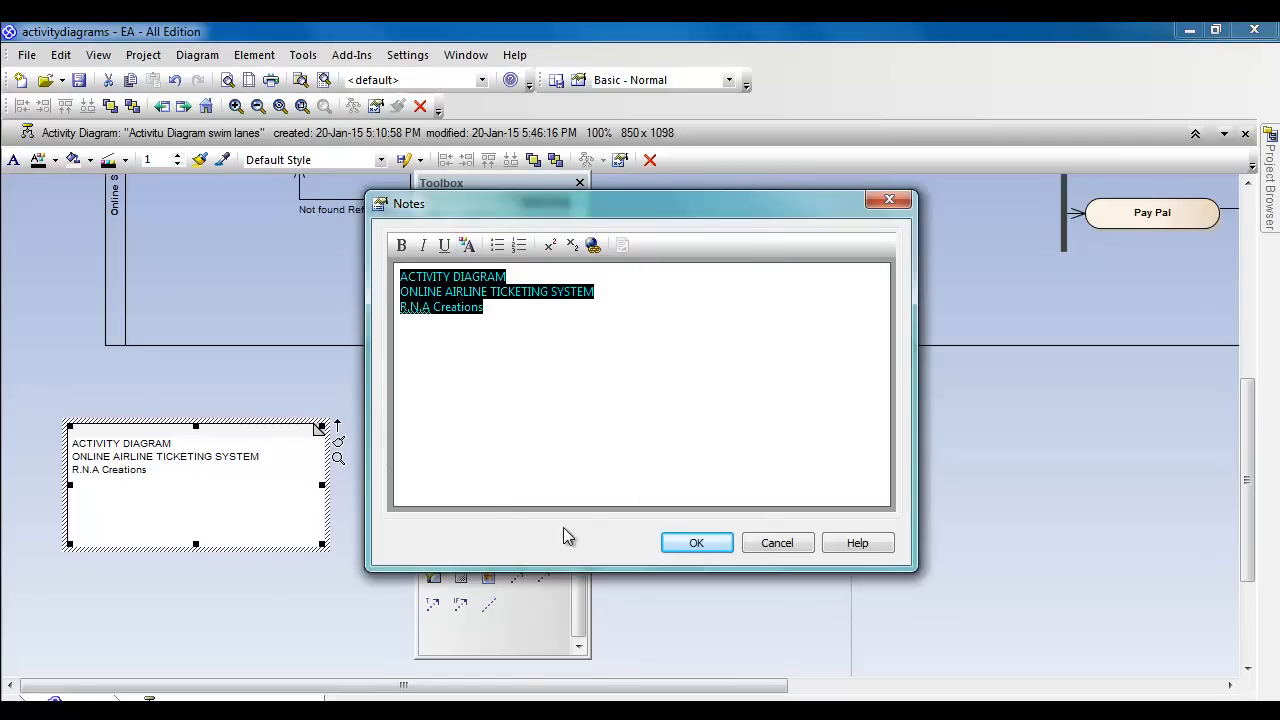
click(674, 545)
double_click(318, 544)
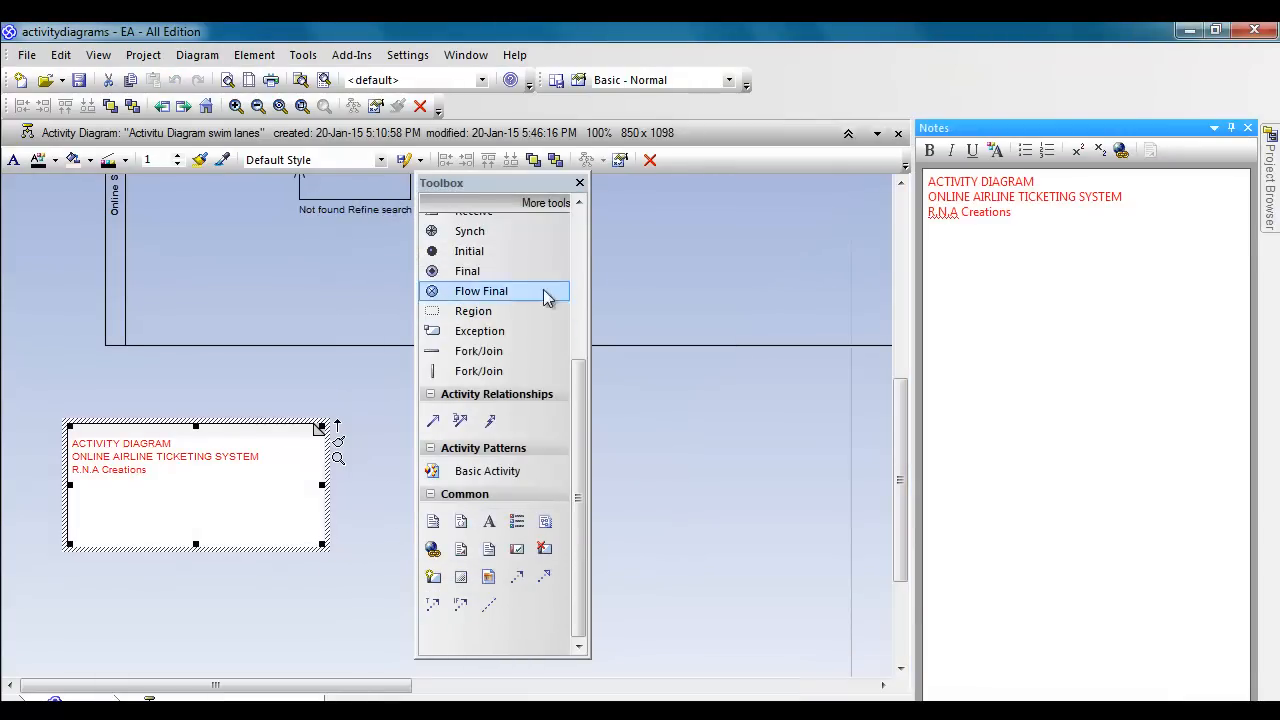